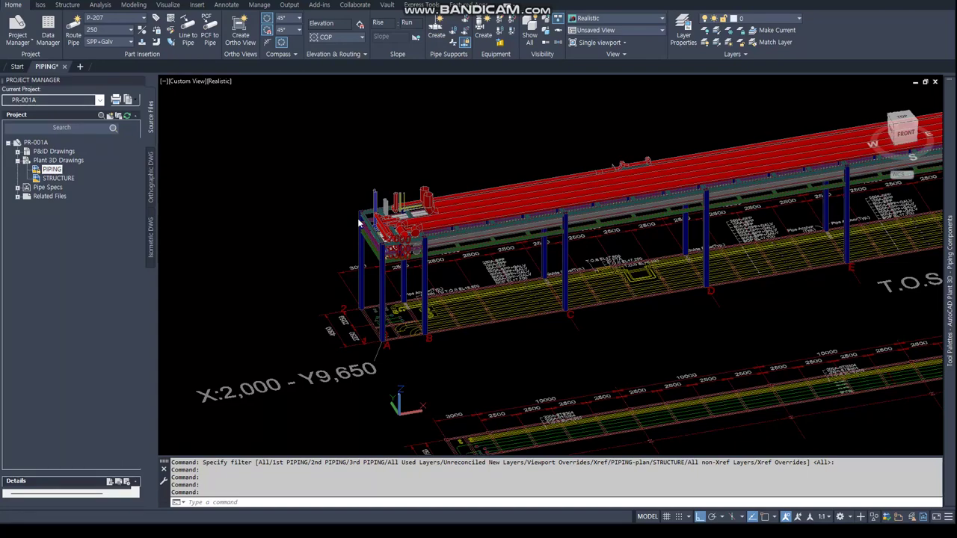
Step: Turn off visibility of the 1st PIPING and 2nd PIPING layer groups
scroll(359, 222, up, 2)
scroll(389, 239, up, 1)
scroll(419, 257, up, 1)
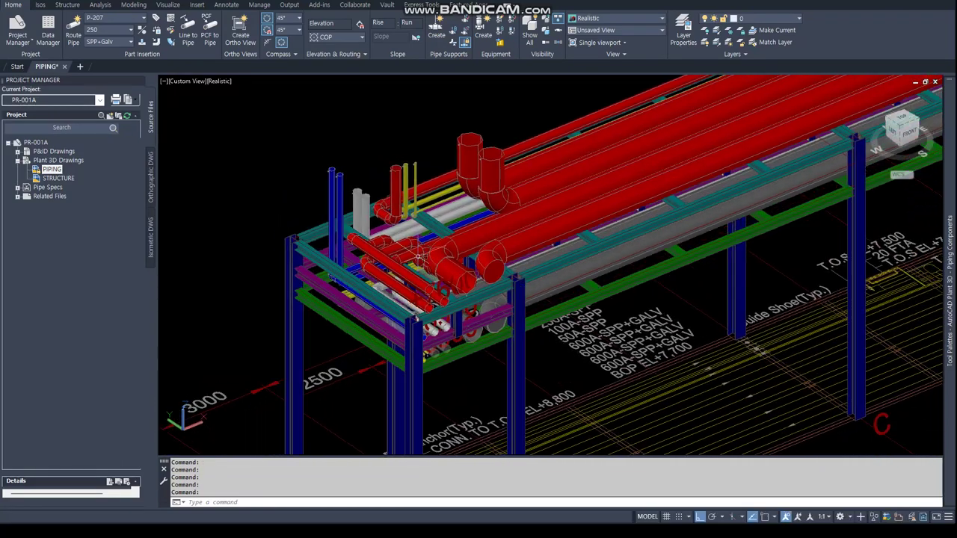
text(layer)
key(Return)
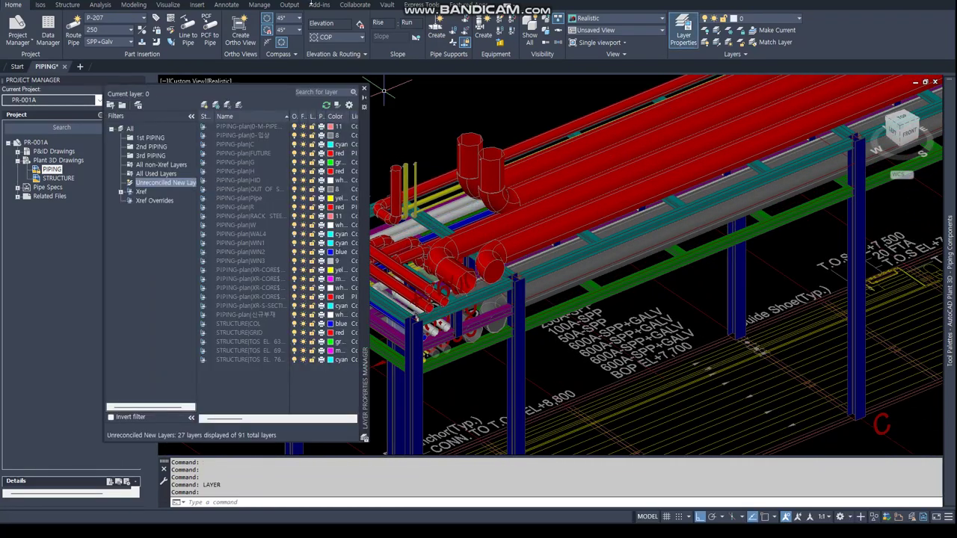
click(150, 139)
right_click(151, 140)
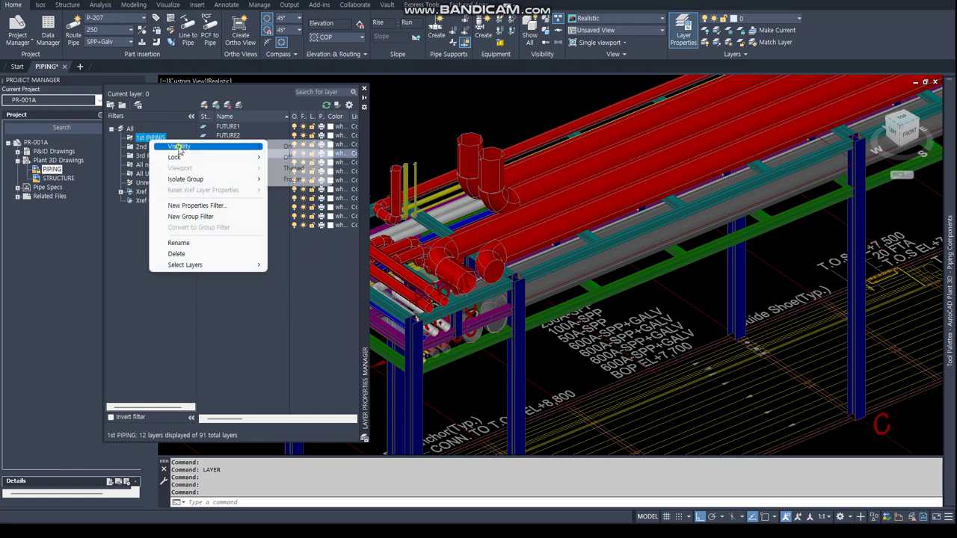
click(294, 157)
click(152, 147)
right_click(153, 147)
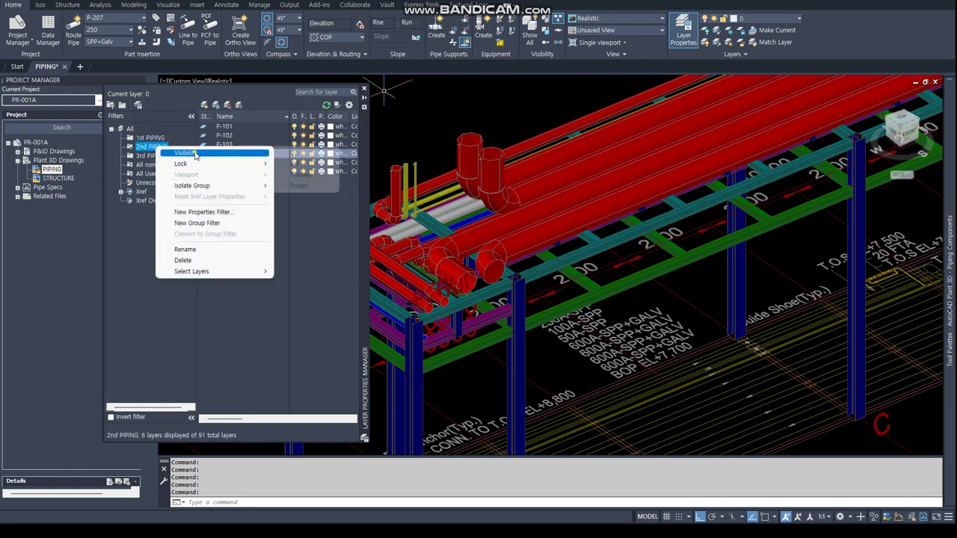
click(308, 164)
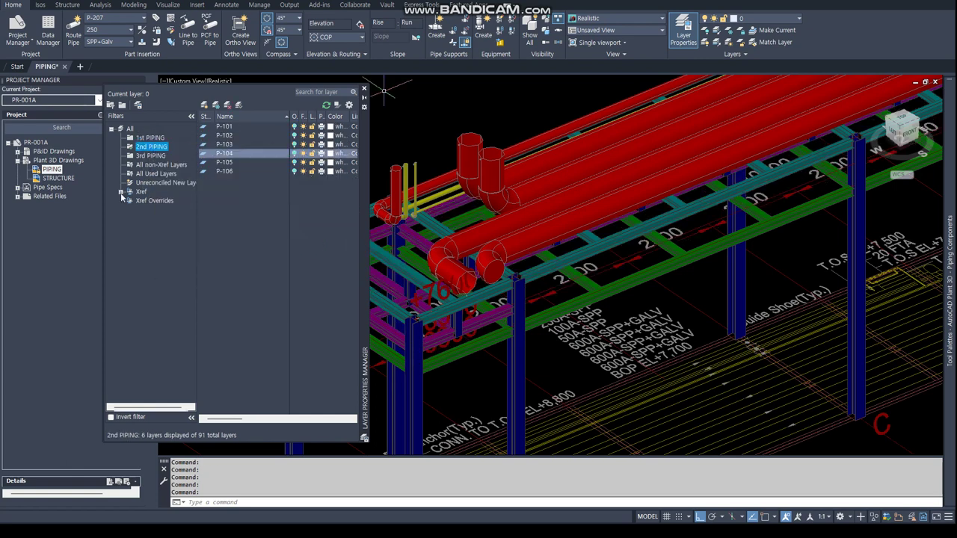
Step: Turn off the selected STRUCTURE xref layers, including COL and GRID
click(158, 210)
drag(245, 131, 242, 137)
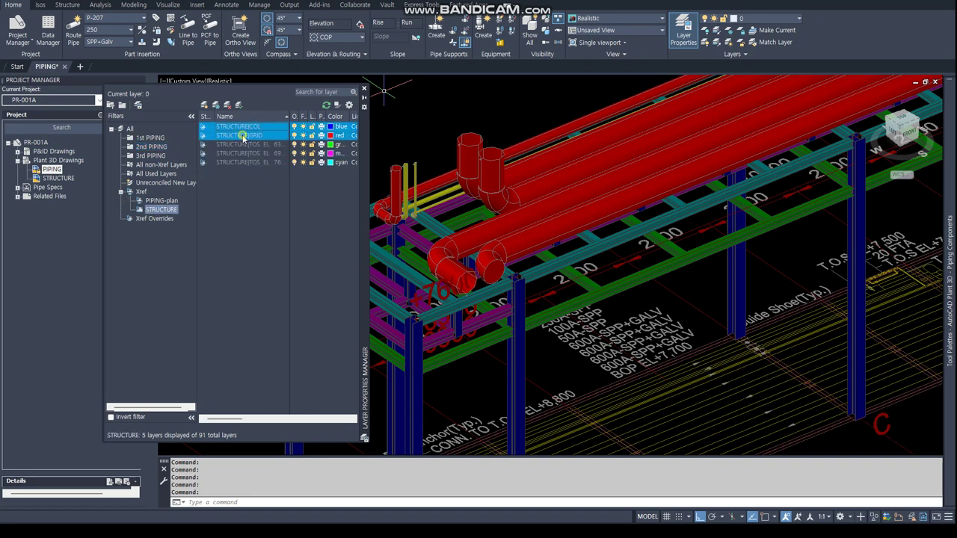
click(294, 153)
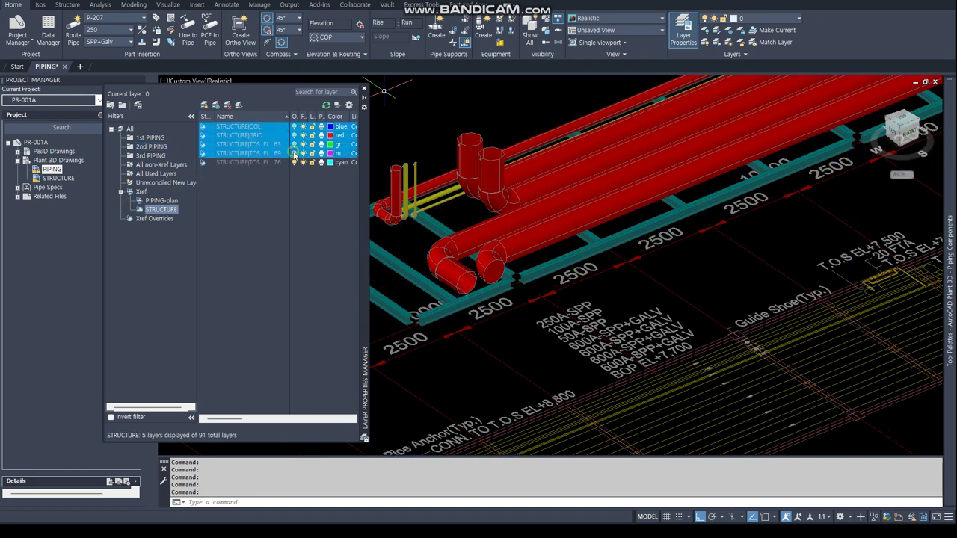
click(364, 89)
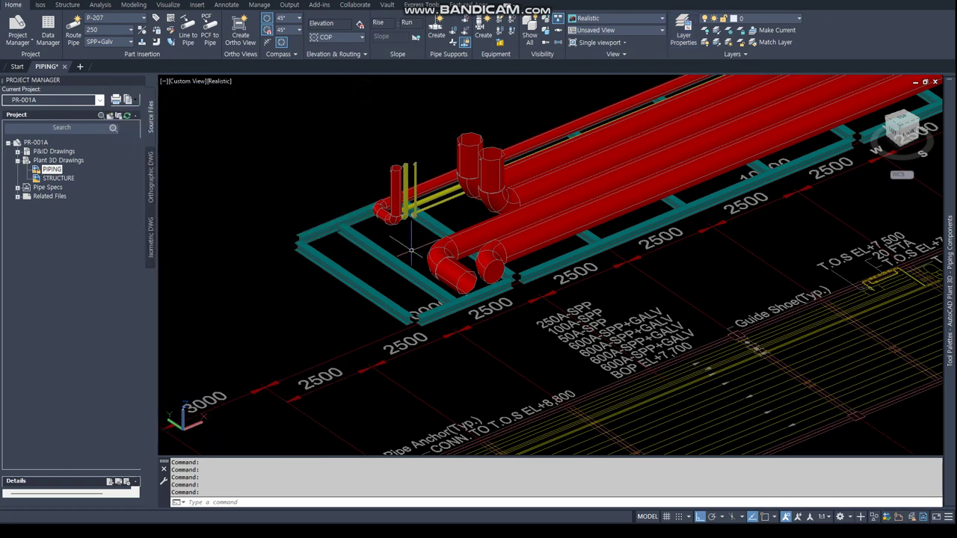
text(plan)
Step: Switch to a top plan view, then orbit the rack into a tilted 3D view
key(Return)
key(Return)
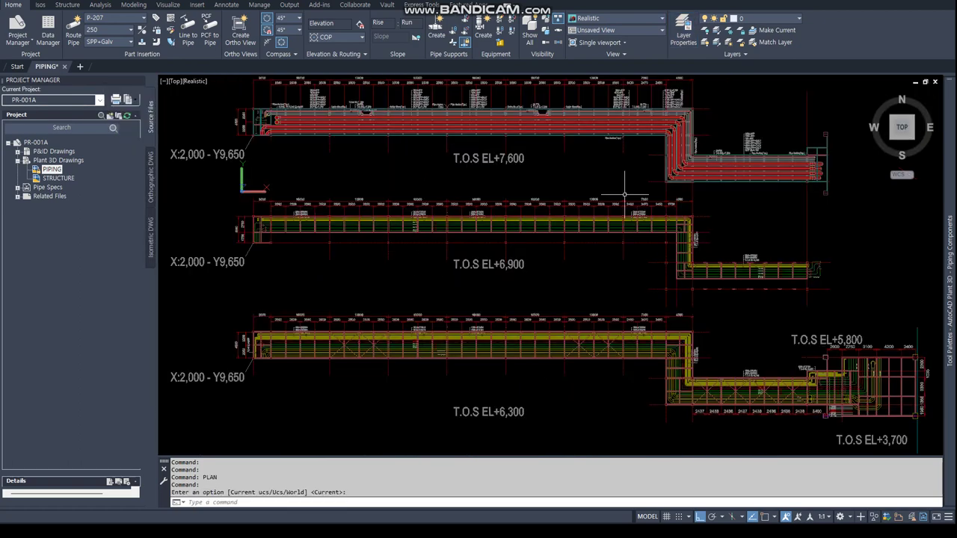
scroll(365, 307, up, 1)
scroll(365, 307, up, 3)
scroll(365, 307, up, 5)
shift+middle_drag(365, 307, 441, 333)
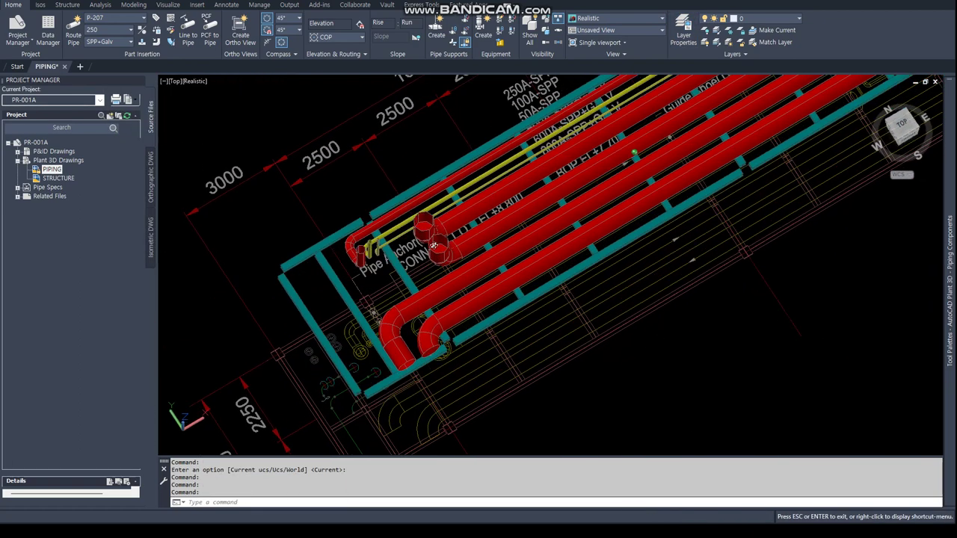
scroll(441, 333, up, 3)
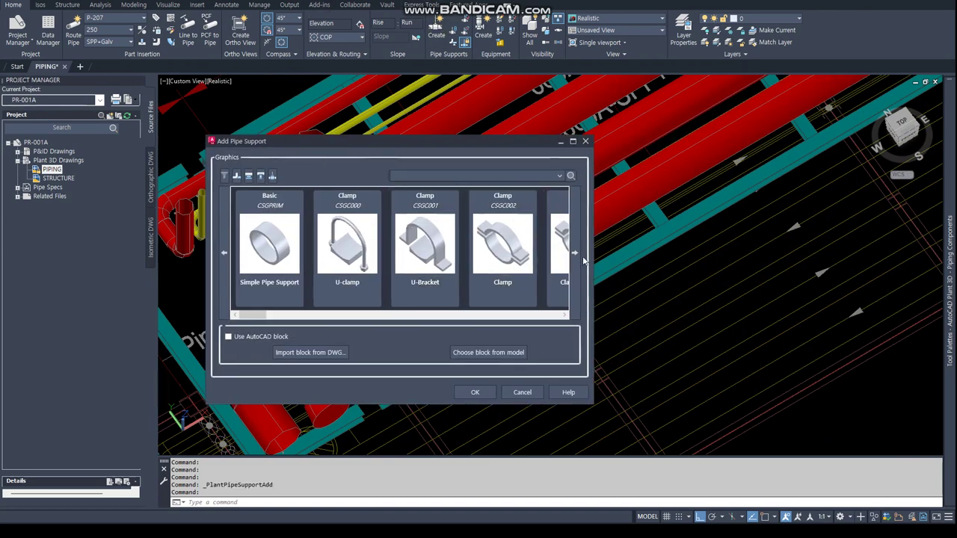
Step: Choose the Cover saddle (CSGB013) support from the pipe support gallery
click(574, 256)
click(574, 256)
click(575, 256)
click(575, 256)
click(575, 256)
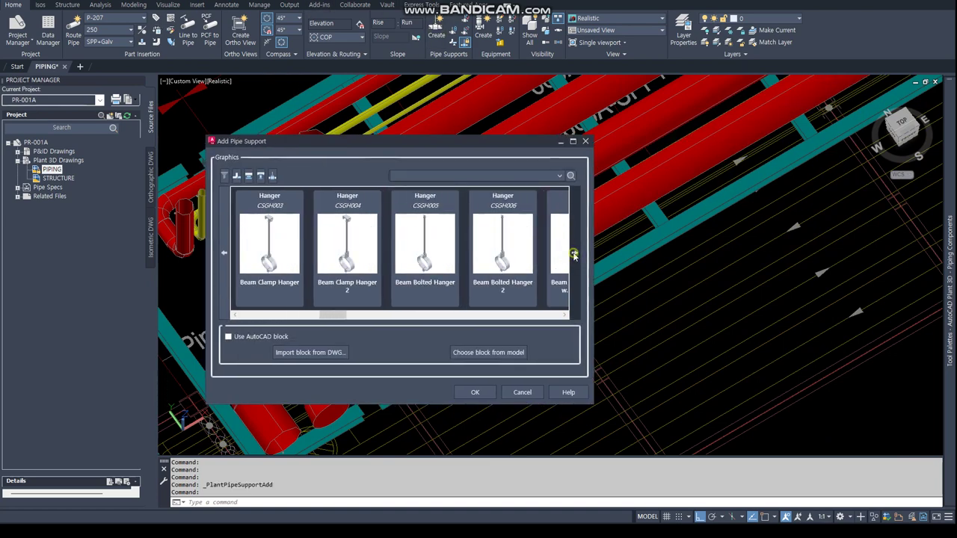
click(575, 256)
click(575, 255)
click(575, 256)
click(575, 256)
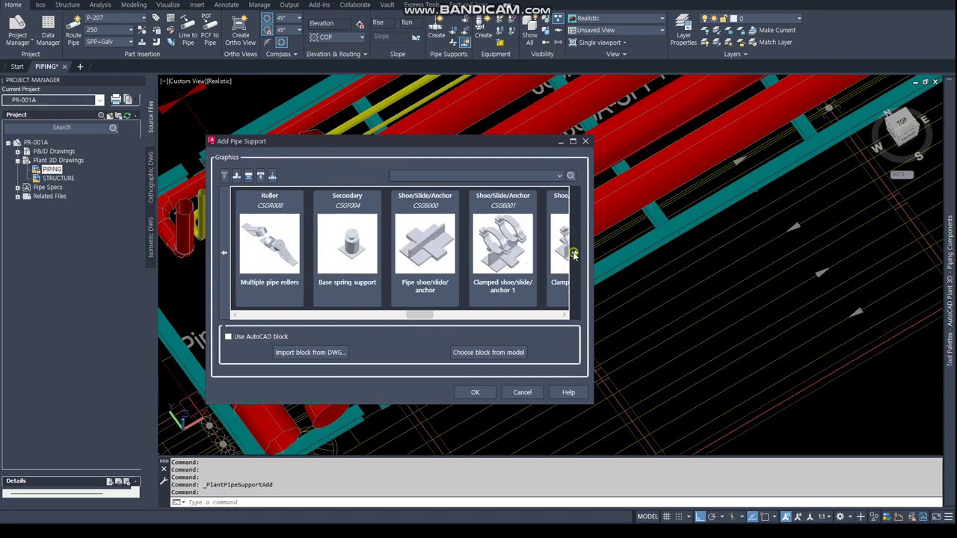
click(575, 256)
click(574, 255)
click(574, 256)
click(574, 256)
click(574, 255)
click(574, 256)
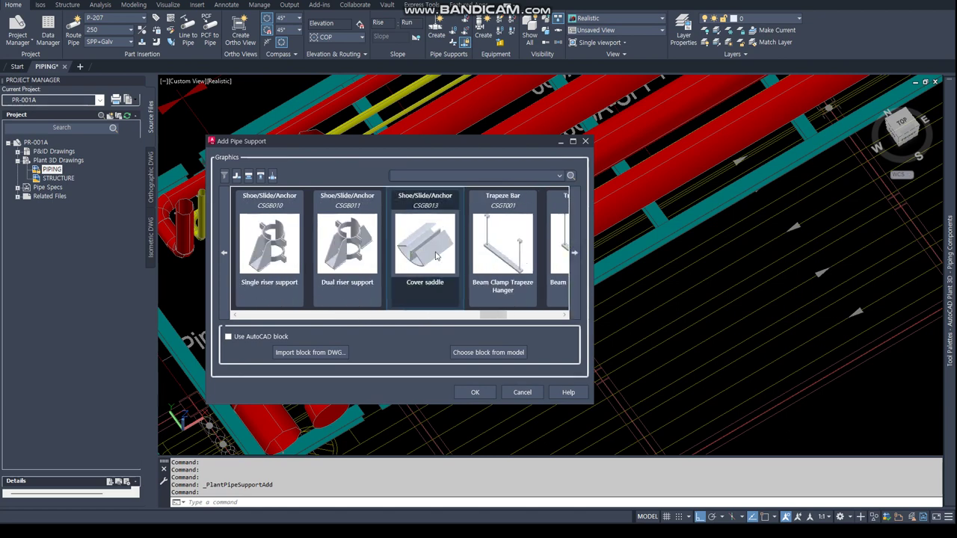
click(424, 243)
click(475, 392)
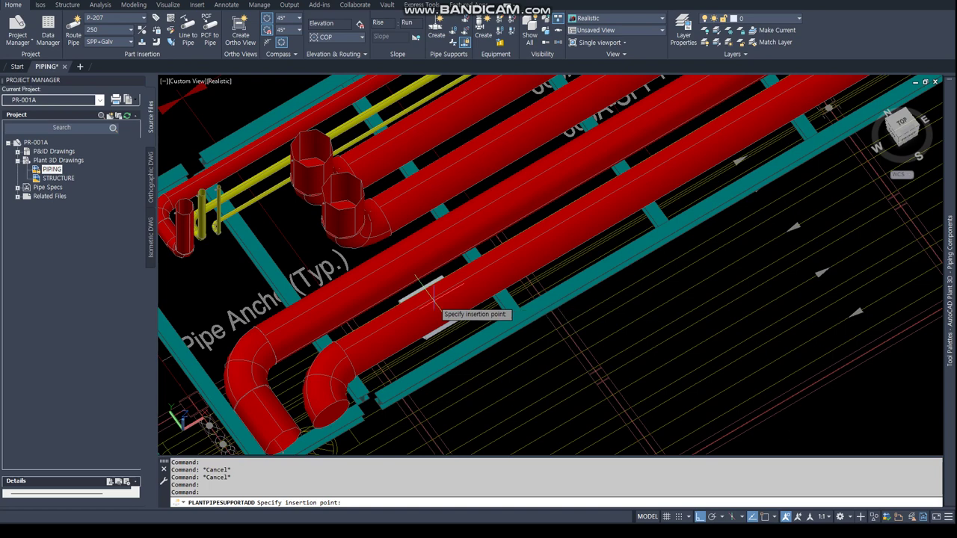
Step: Place the cover saddle on the rack pipe with a Nearest snap, then view it from above
text(nea)
key(Return)
click(446, 300)
key(Return)
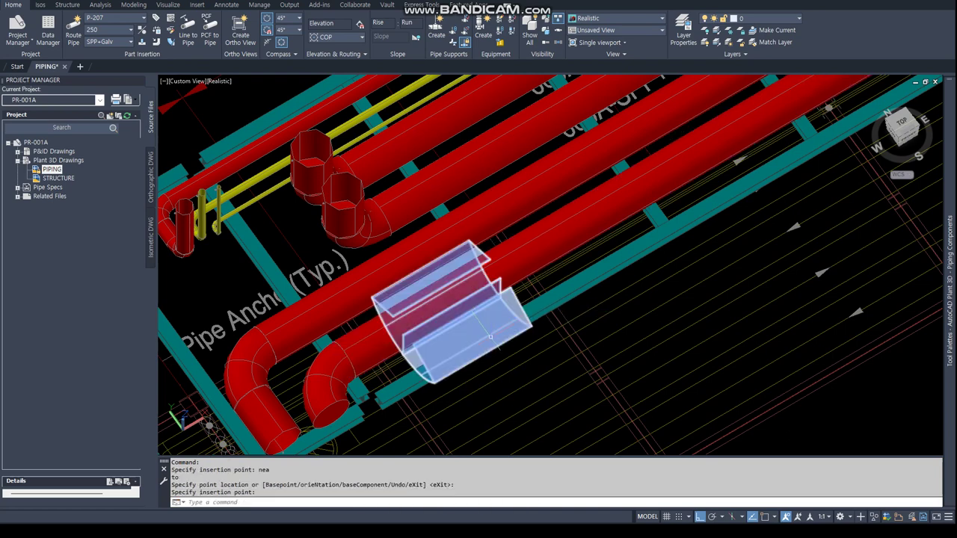
click(451, 295)
click(907, 129)
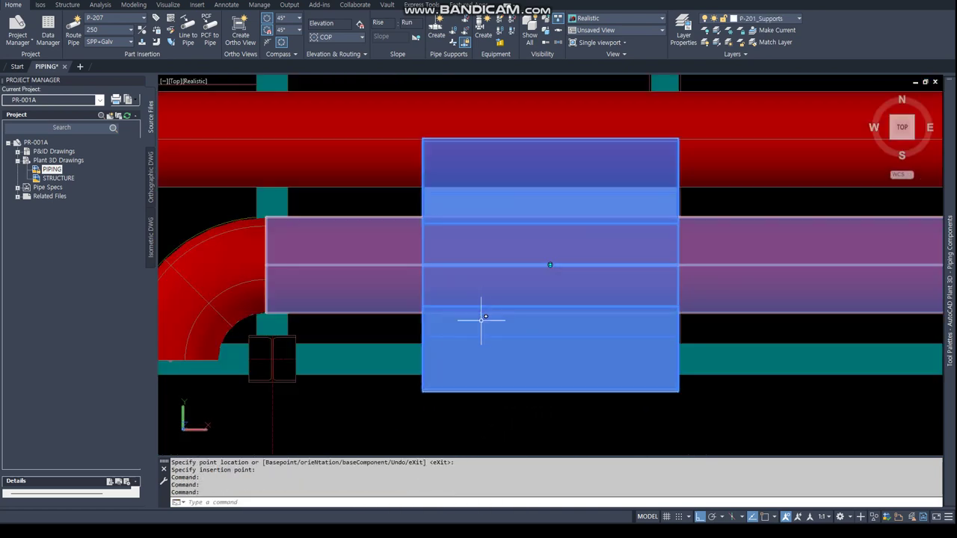
scroll(502, 325, down, 5)
Step: In the saddle's Properties, enter Part Geometry dimensions L 400, T 88, TW 12 and N 5
right_click(531, 338)
click(552, 324)
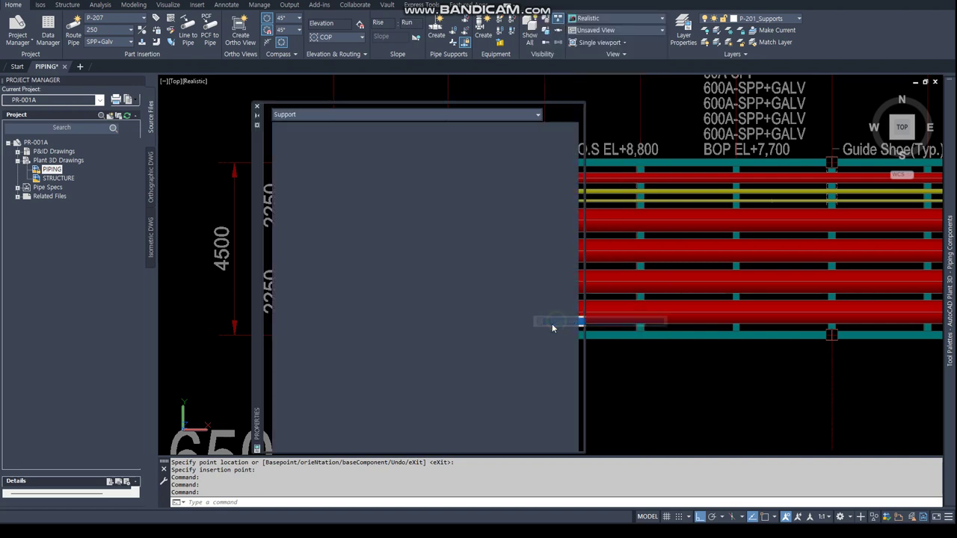
scroll(480, 312, down, 3)
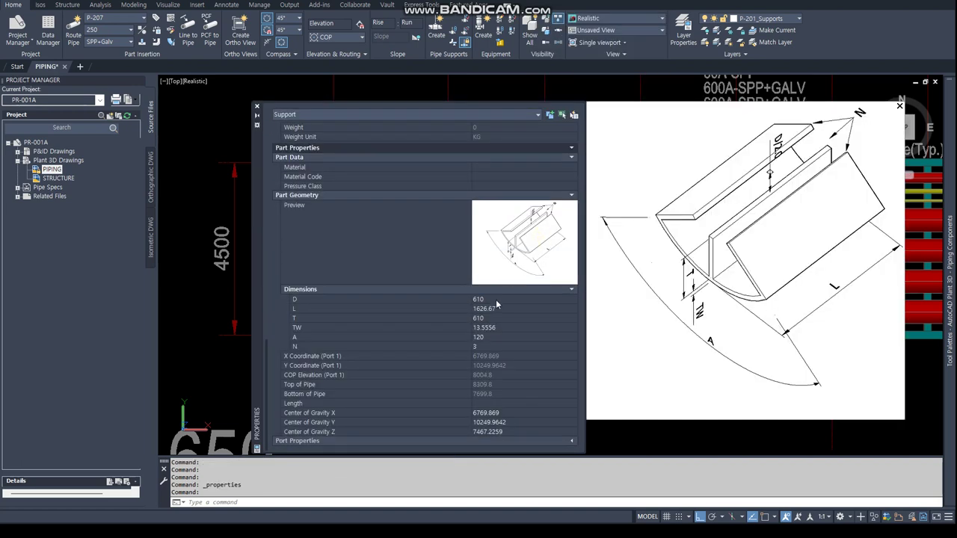
key(Tab)
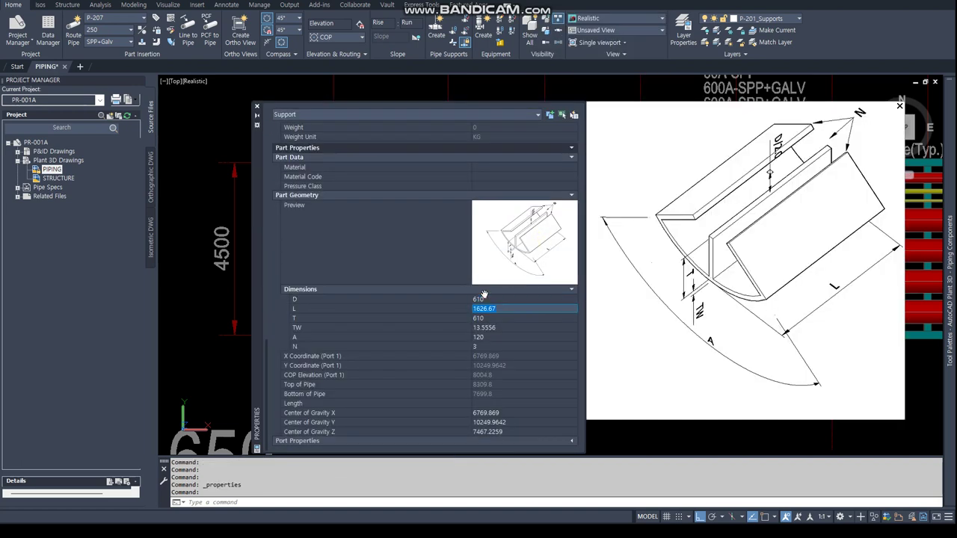
text(00)
key(Tab)
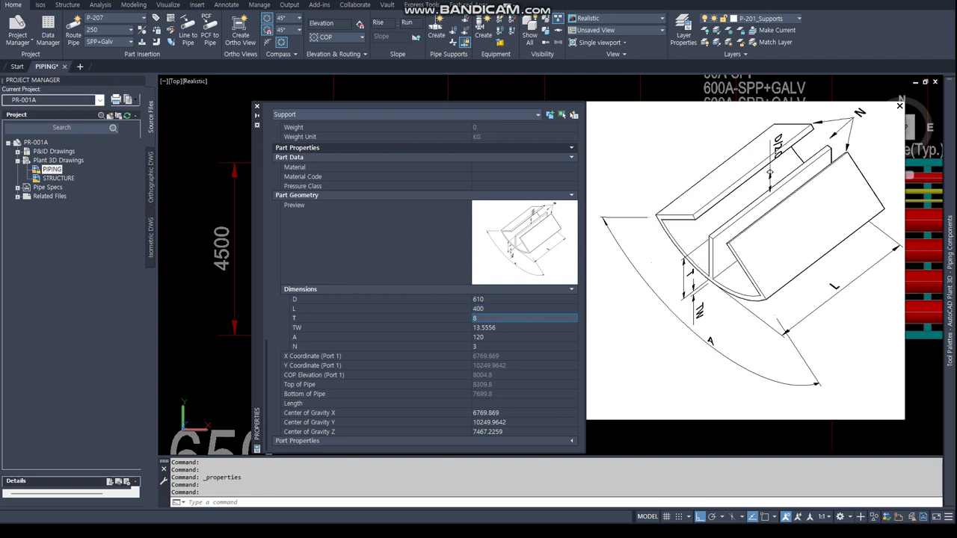
text(8)
key(Tab)
text(1)
key(Tab)
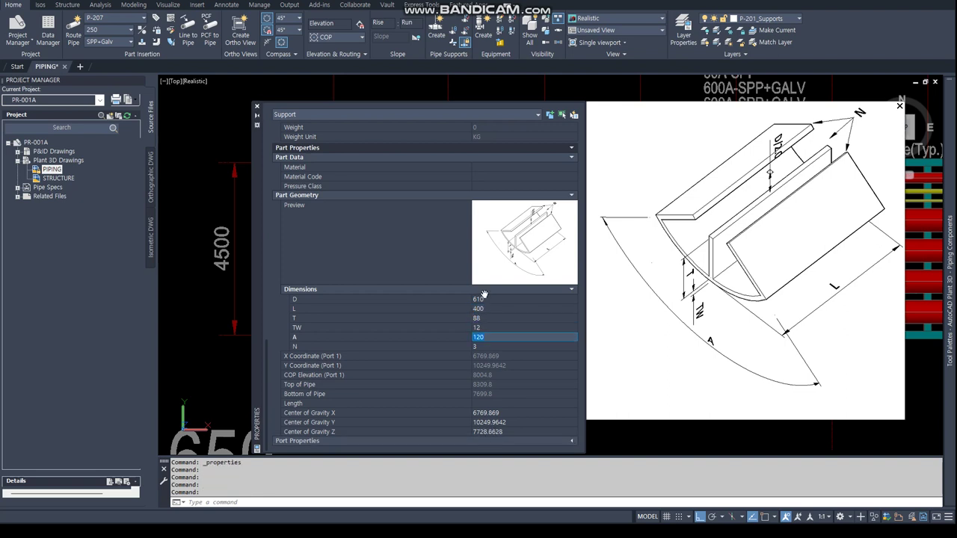
text(5)
click(900, 107)
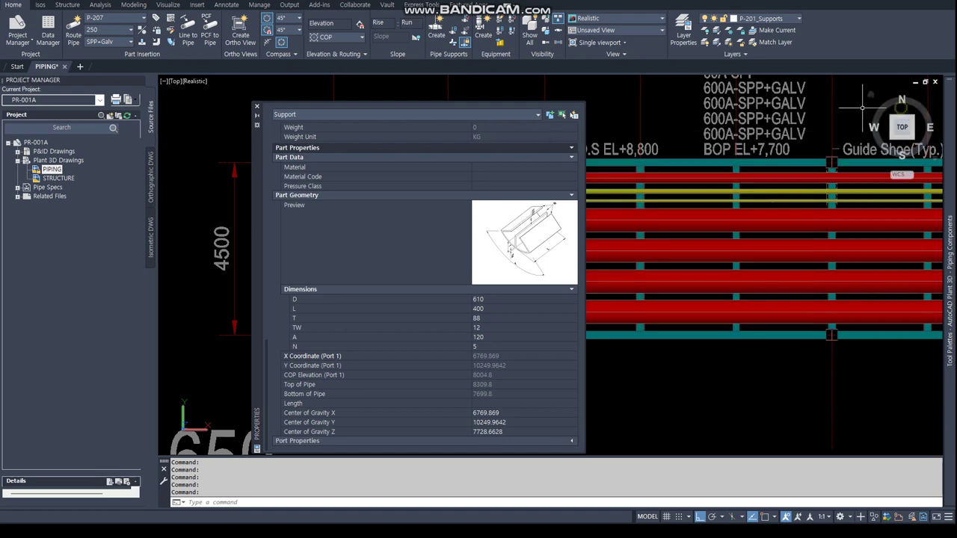
click(257, 106)
scroll(516, 313, up, 3)
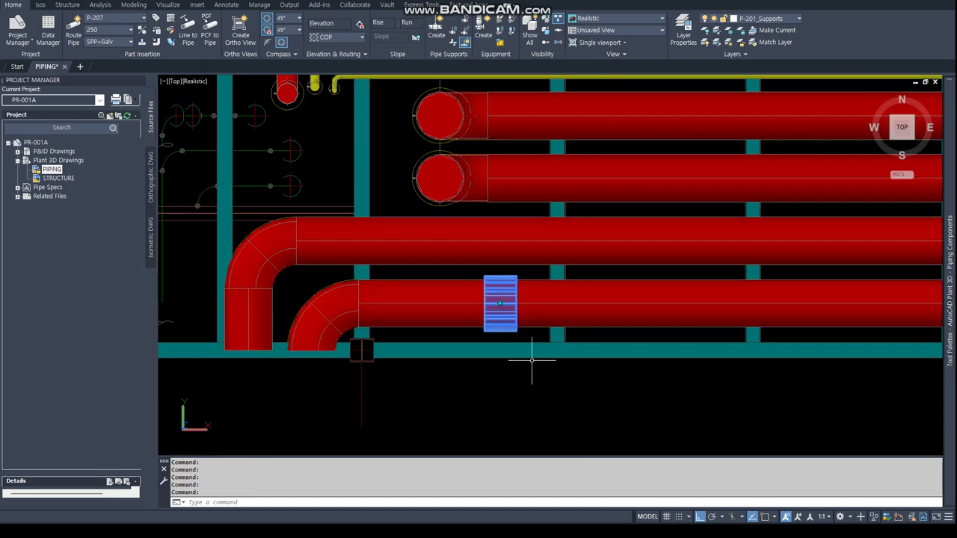
shift+middle_drag(528, 363, 953, 168)
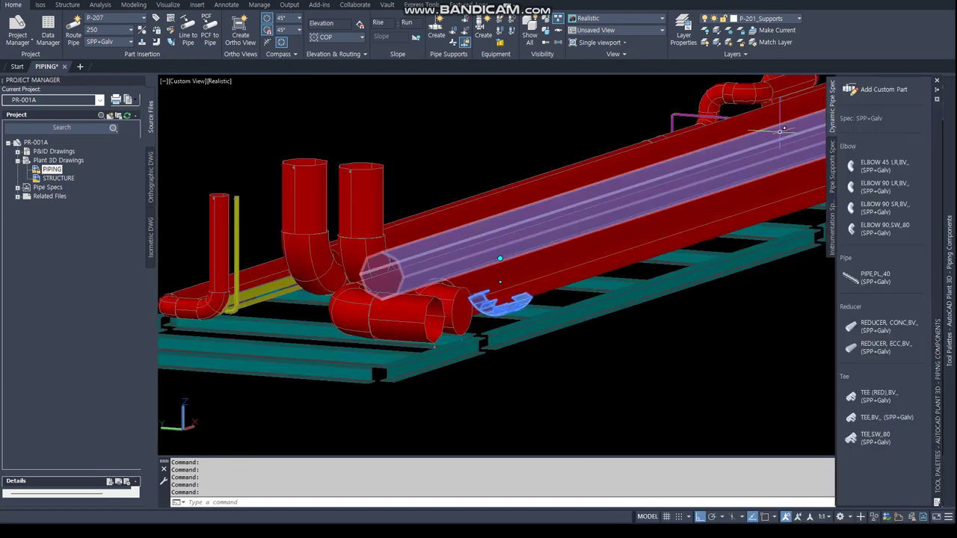
click(900, 131)
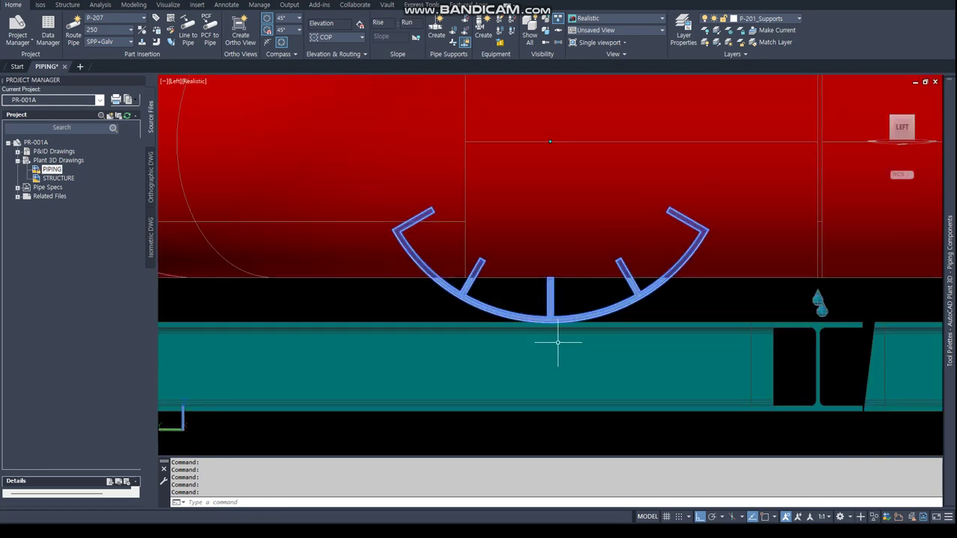
mouse_move(801, 139)
shift+middle_down()
mouse_move(586, 313)
mouse_move(901, 124)
shift+middle_up()
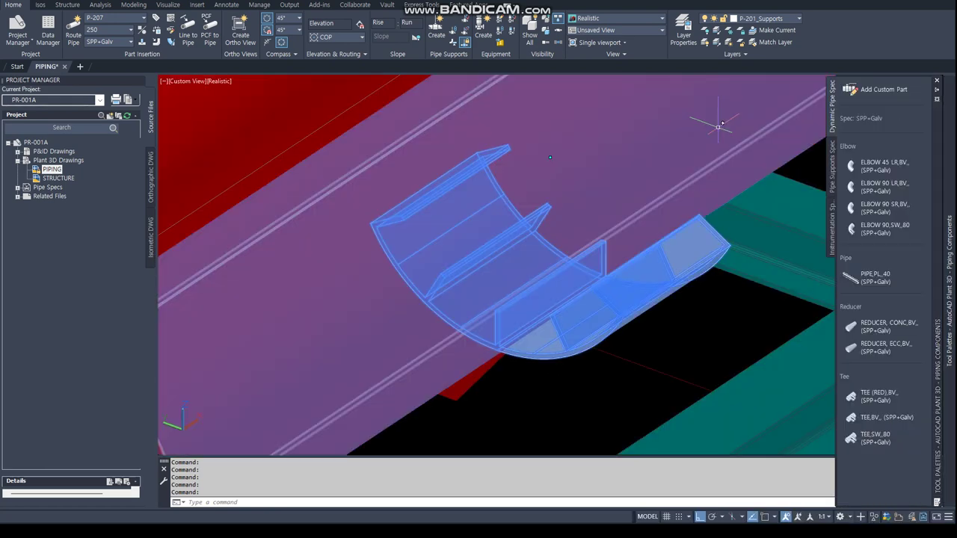
text(plan)
key(Return)
key(Return)
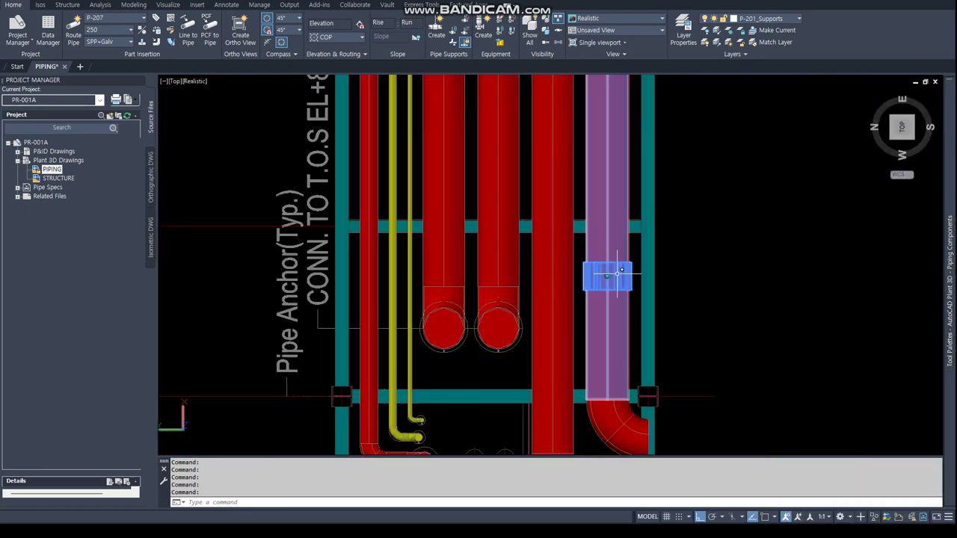
key(Return)
scroll(267, 134, up, 5)
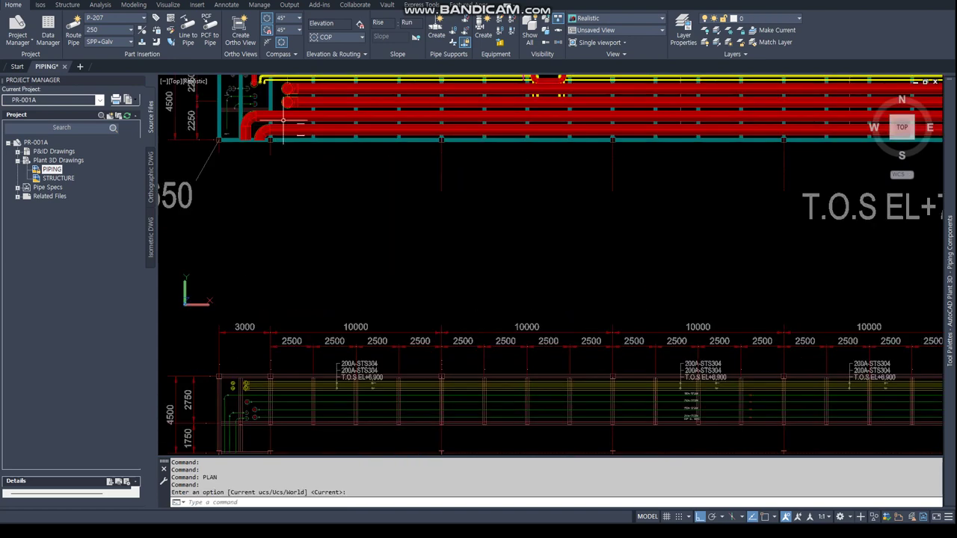
scroll(308, 146, up, 5)
scroll(346, 187, up, 3)
text(vs)
Step: Switch the display to 2D Wireframe (visual style option 2) and zoom around the saddle
key(Return)
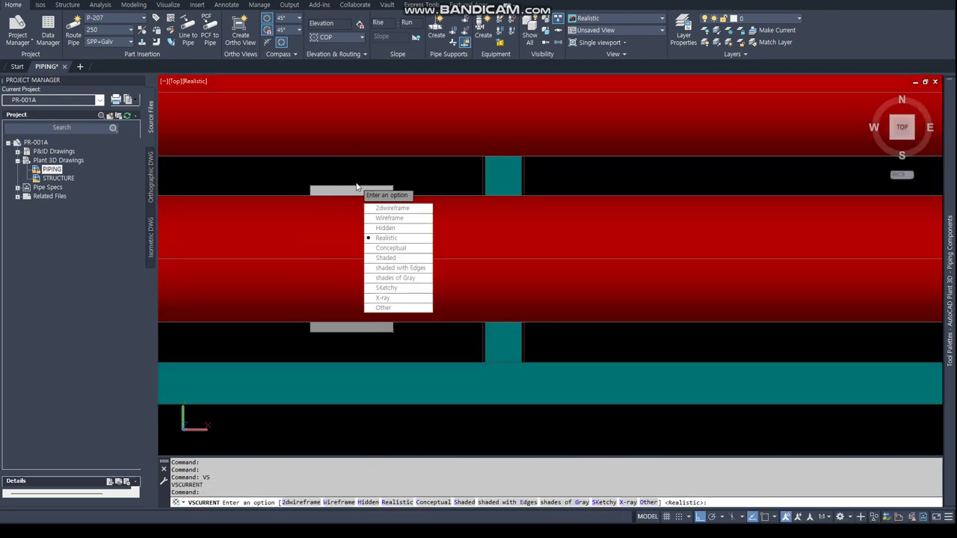
text(2)
key(Return)
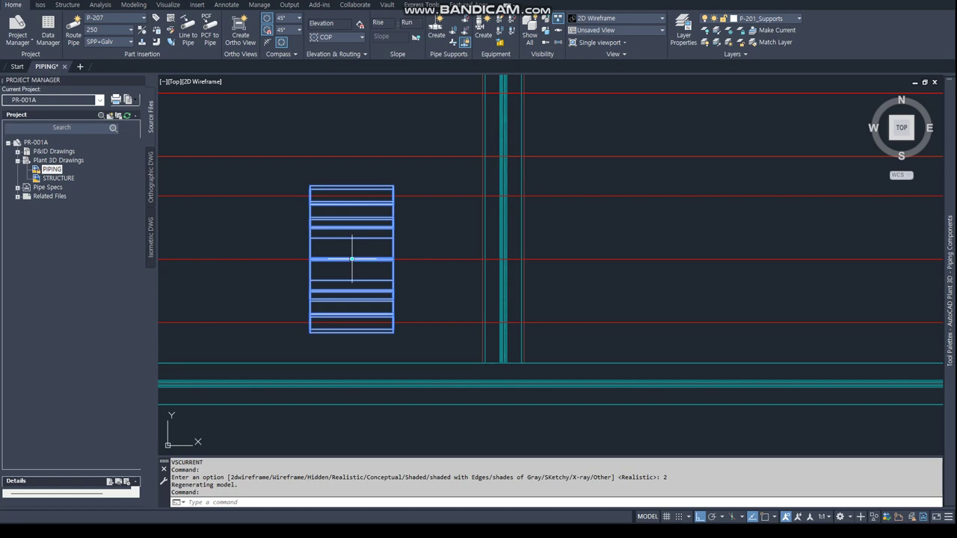
click(352, 258)
scroll(351, 262, down, 3)
scroll(352, 265, up, 3)
scroll(367, 265, up, 3)
scroll(386, 271, down, 3)
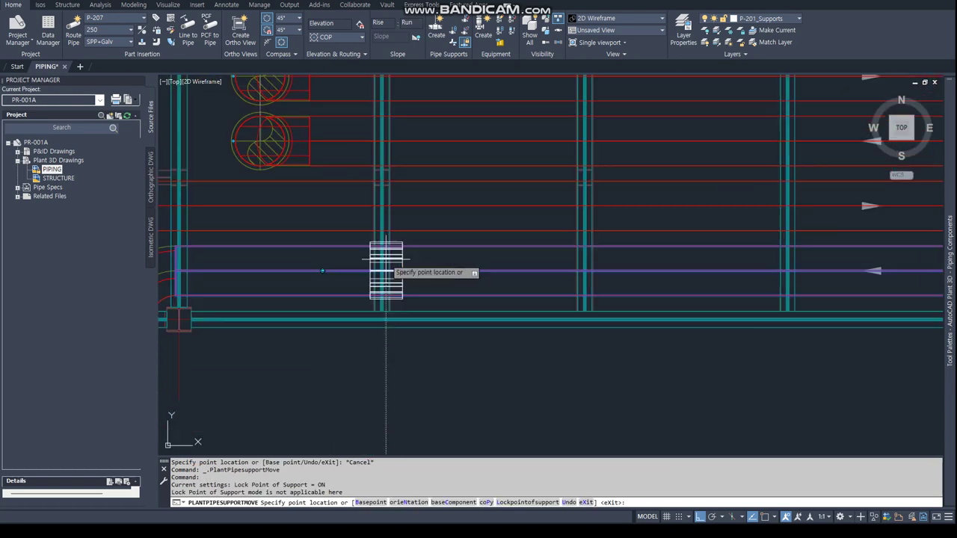
scroll(386, 271, up, 2)
scroll(389, 273, up, 3)
scroll(390, 276, up, 1)
scroll(389, 274, down, 4)
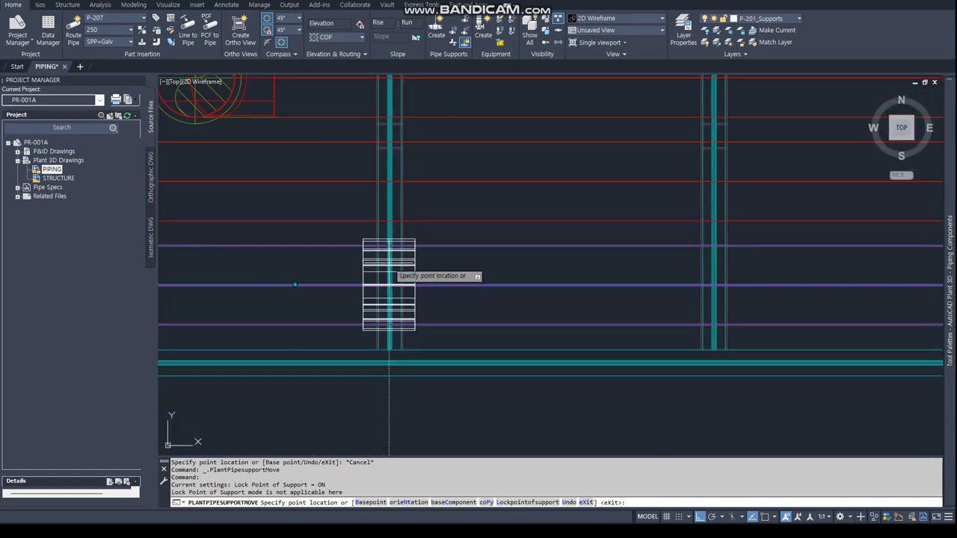
key(Escape)
Step: Draw a vertical reference line across the rack beam
scroll(384, 263, down, 5)
scroll(389, 269, down, 2)
text(l)
key(Return)
scroll(402, 162, up, 3)
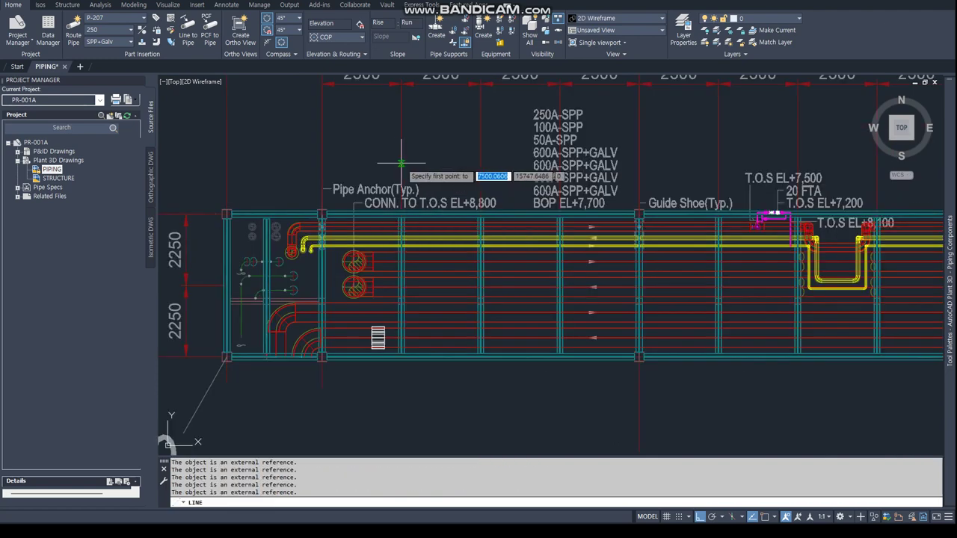
click(401, 162)
click(402, 441)
key(Escape)
scroll(381, 346, up, 4)
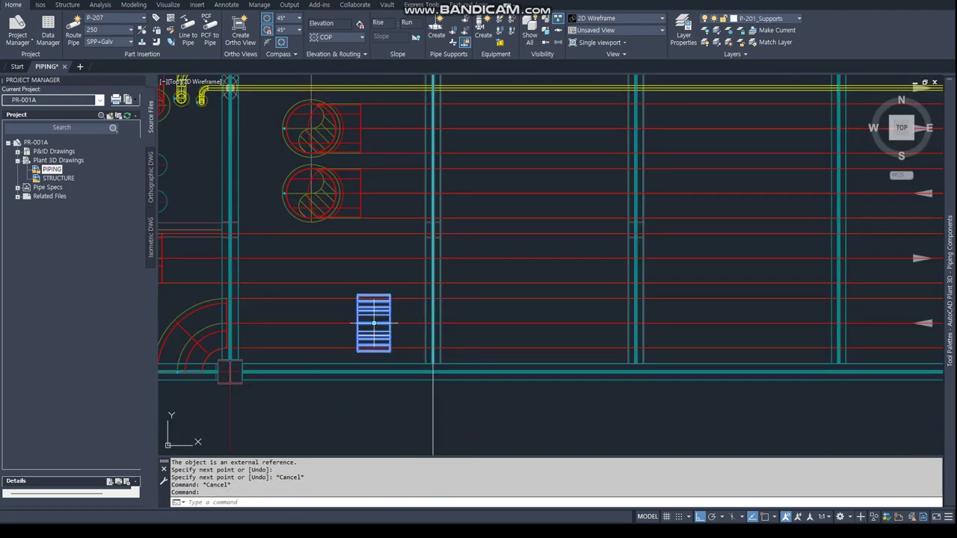
Step: Move the cover saddle perpendicular to the reference line so it centres over the beam
click(373, 323)
scroll(378, 329, up, 2)
text(per)
key(Return)
scroll(581, 338, up, 2)
scroll(743, 342, up, 4)
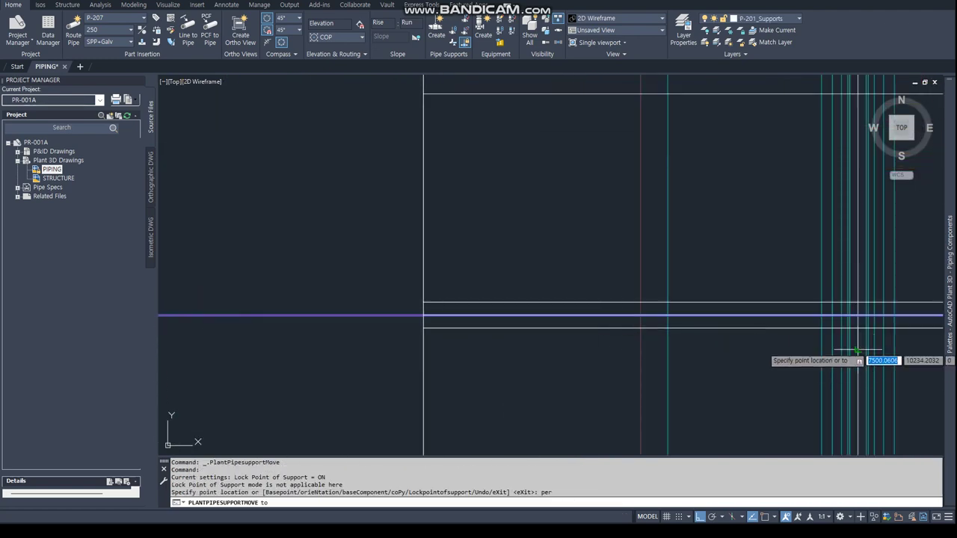
click(859, 351)
scroll(421, 302, down, 3)
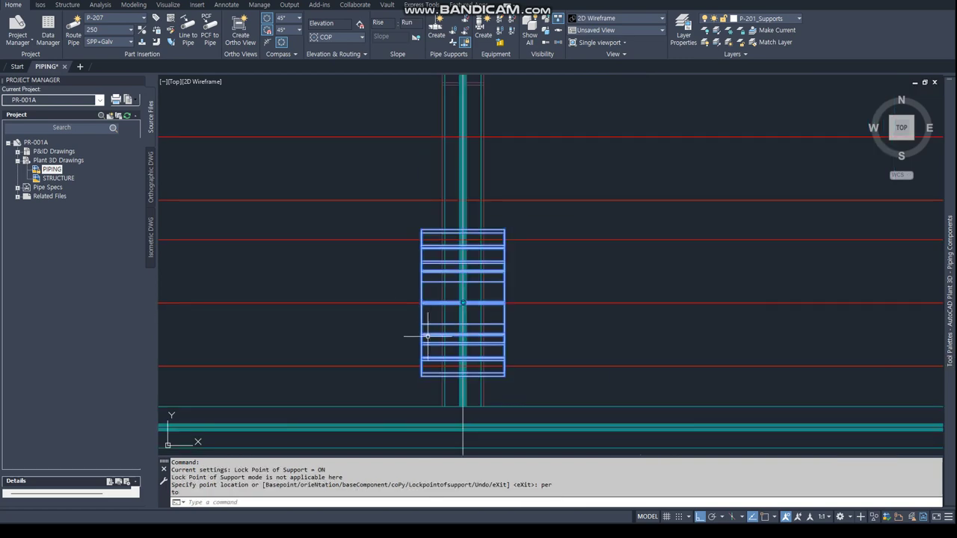
Step: Check the moved support's properties, then reselect the support
right_click(428, 337)
click(477, 317)
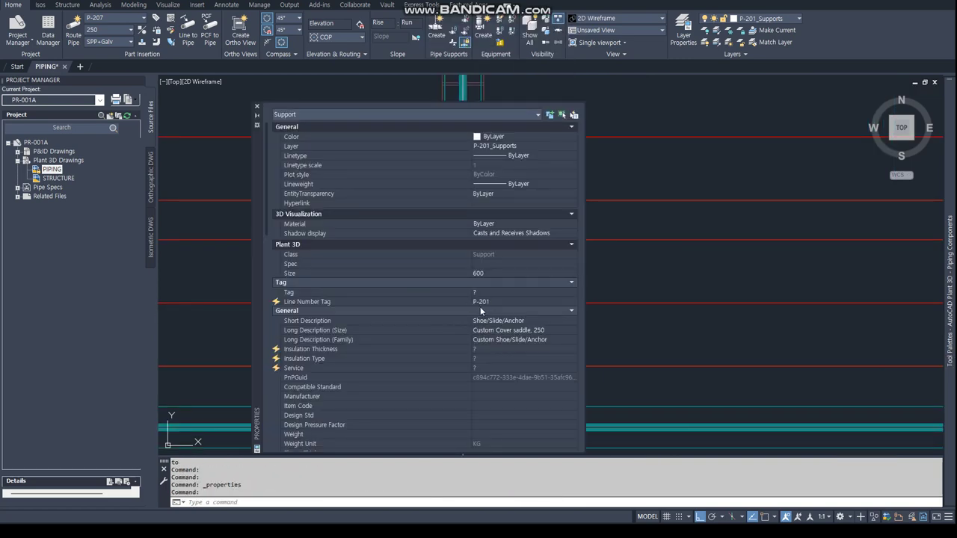
click(257, 107)
scroll(551, 331, down, 2)
key(Escape)
key(Escape)
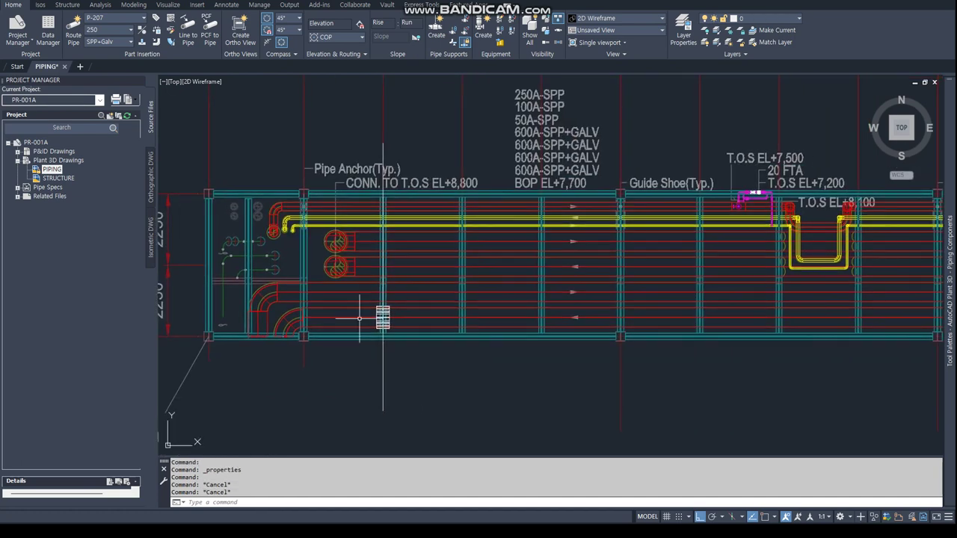
scroll(416, 317, up, 3)
click(432, 290)
right_click(434, 297)
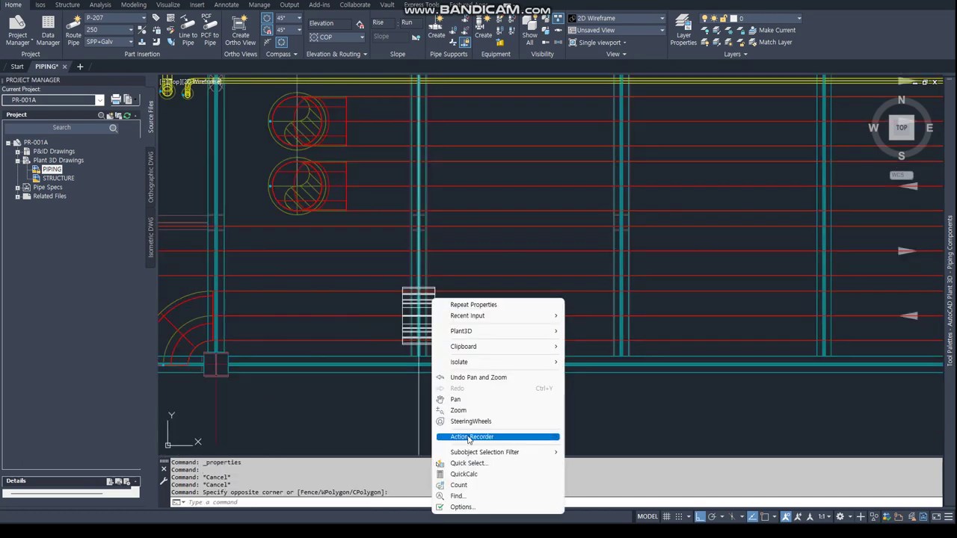
Step: Copy the cover saddle onto the next pipe up using Nearest and Perpendicular snaps
key(Escape)
click(432, 310)
right_click(437, 309)
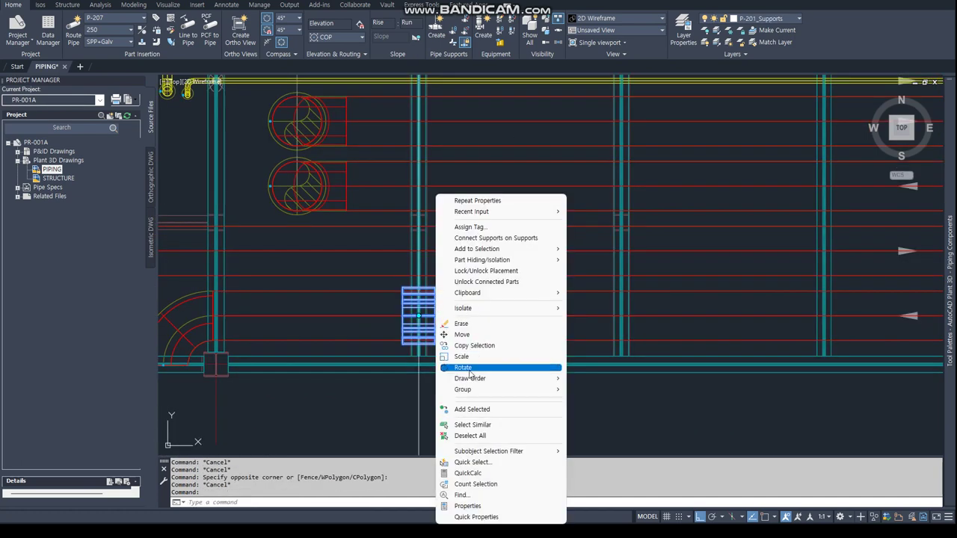
click(474, 346)
text(ea)
key(Return)
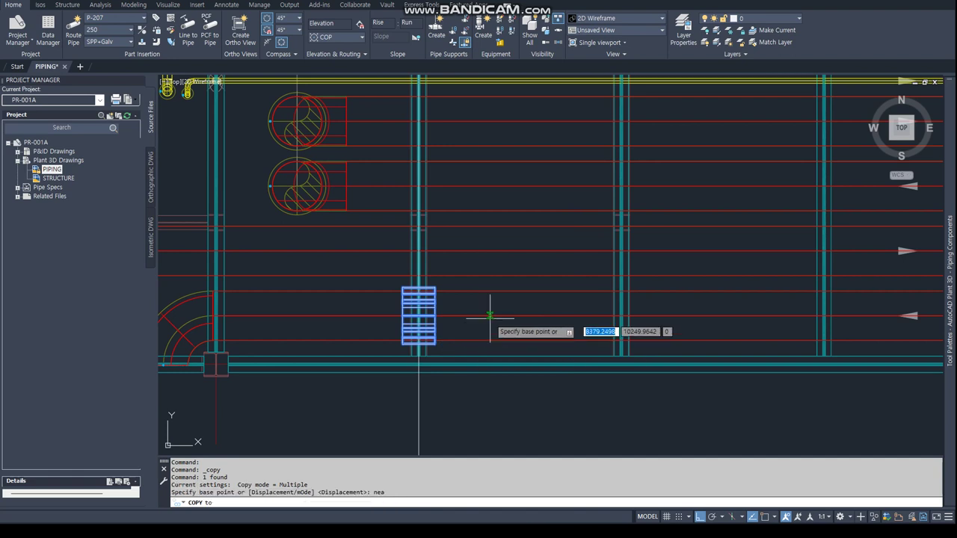
click(491, 315)
text(per)
key(Return)
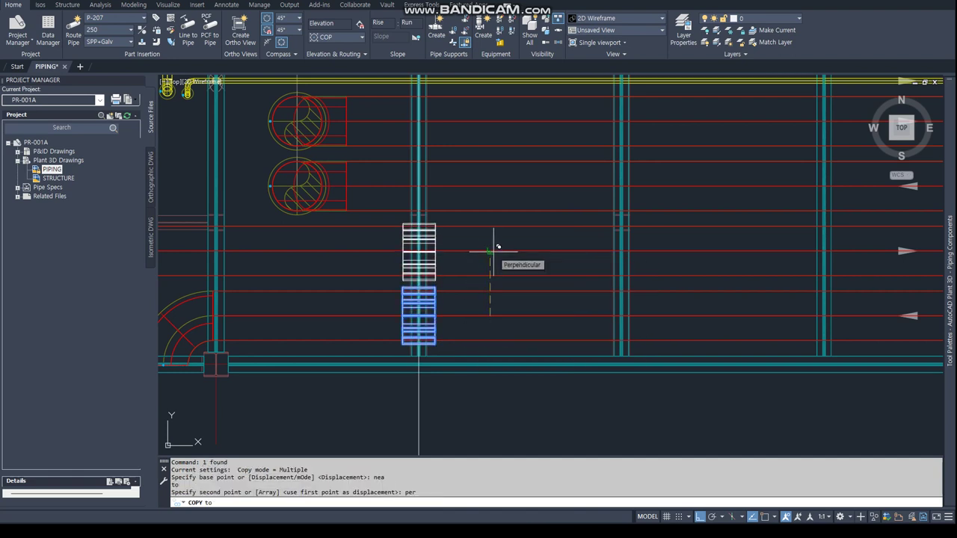
click(494, 247)
key(Escape)
key(Escape)
key(Escape)
Step: Check the copied support's properties and select the upper saddle
scroll(438, 265, up, 2)
click(412, 255)
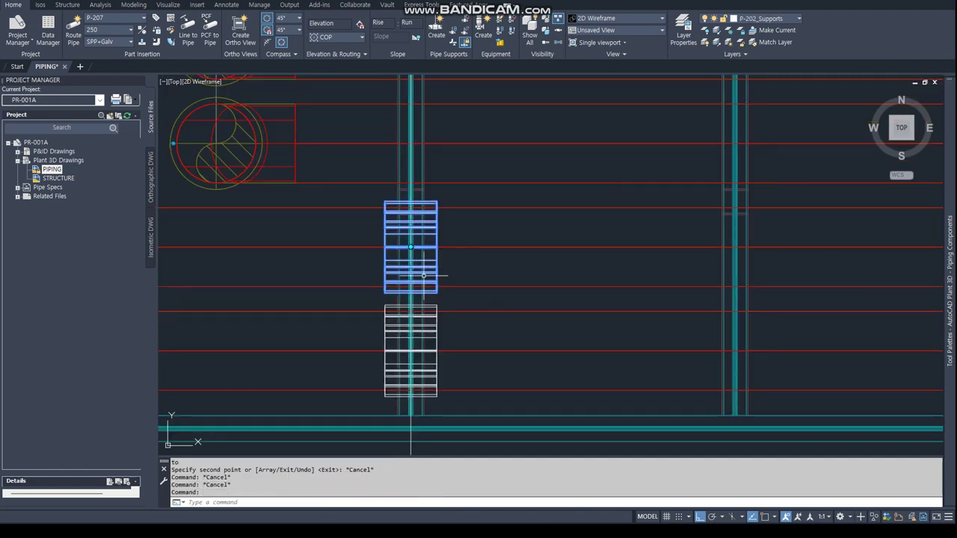
right_click(423, 276)
click(482, 507)
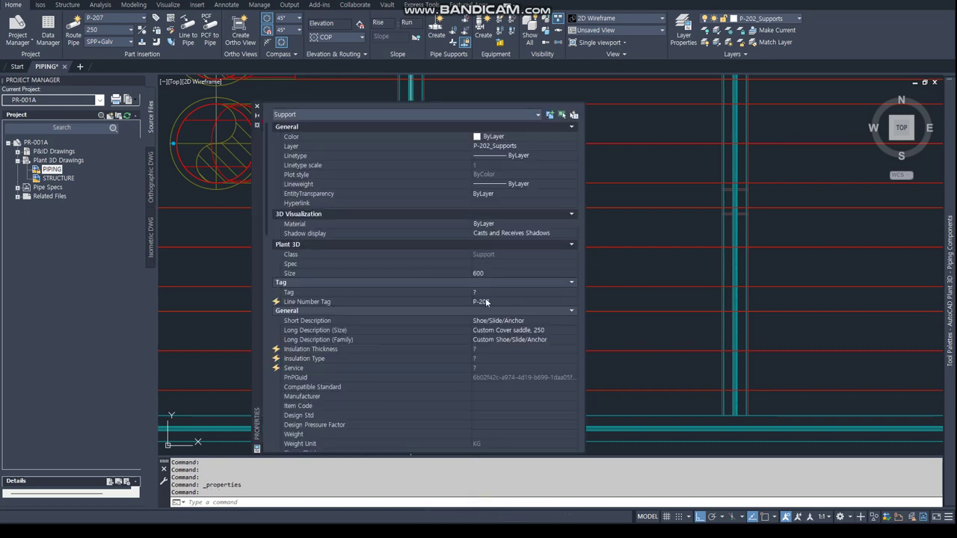
click(257, 109)
scroll(432, 327, down, 2)
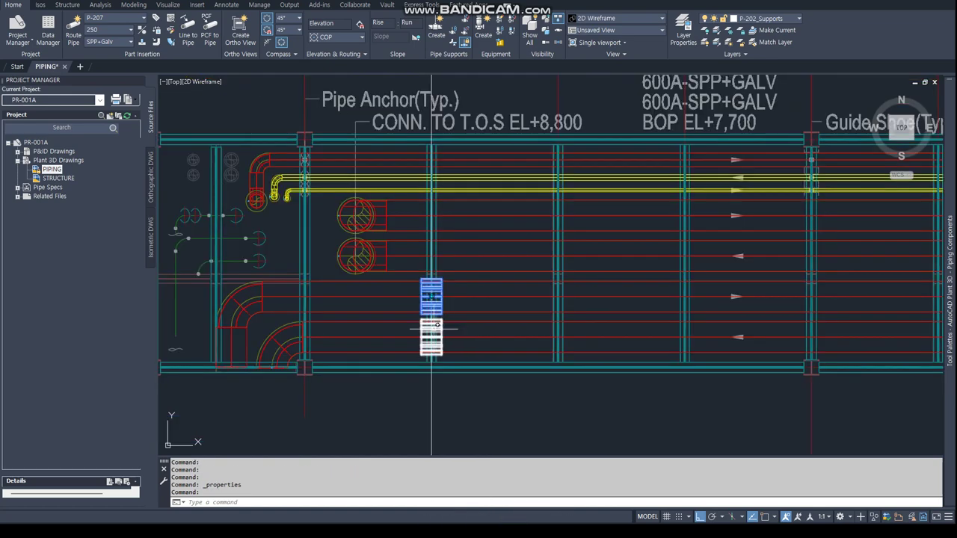
scroll(376, 306, up, 2)
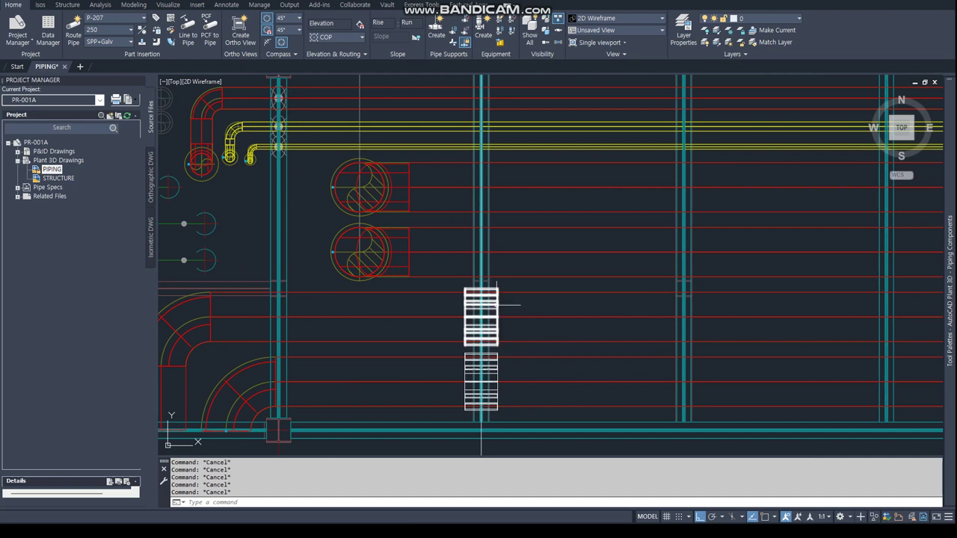
click(497, 305)
key(Escape)
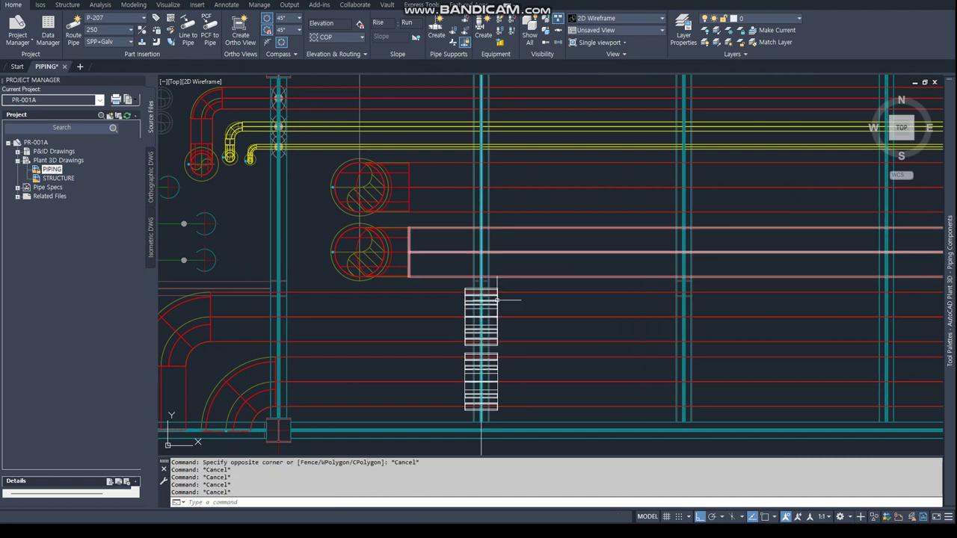
click(496, 303)
click(481, 317)
right_click(483, 319)
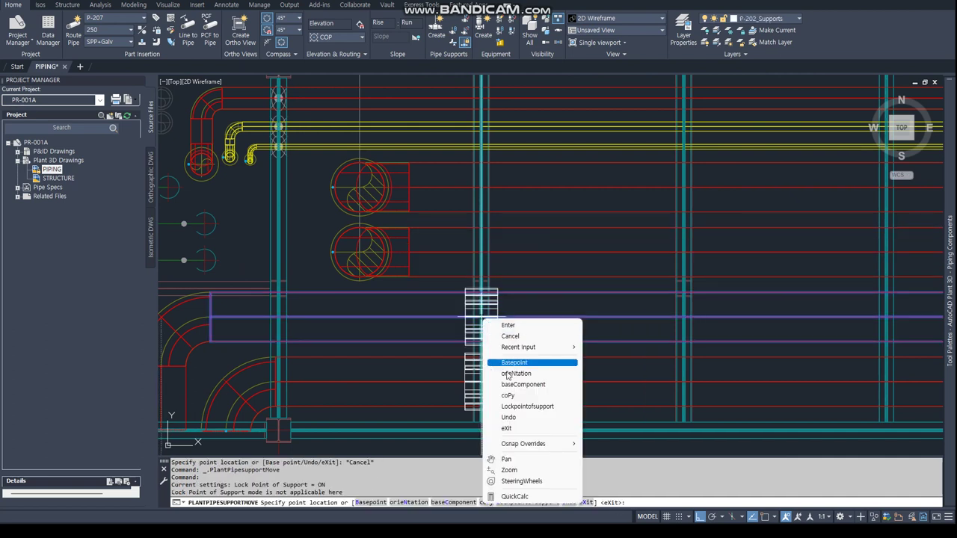
key(Escape)
key(Escape)
Step: Copy the upper saddle onto the next pipe further up, then select the new top support
right_click(496, 317)
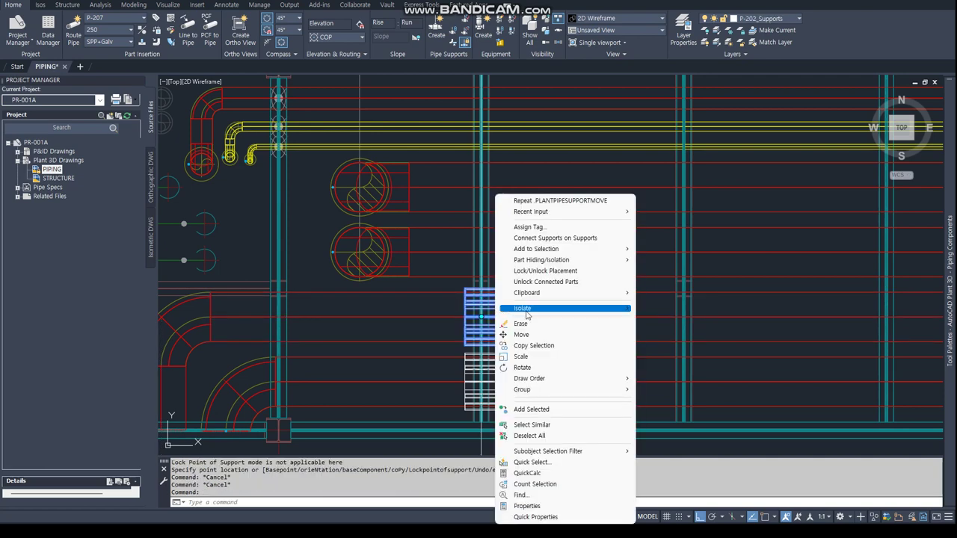
click(533, 346)
text(ea)
key(Return)
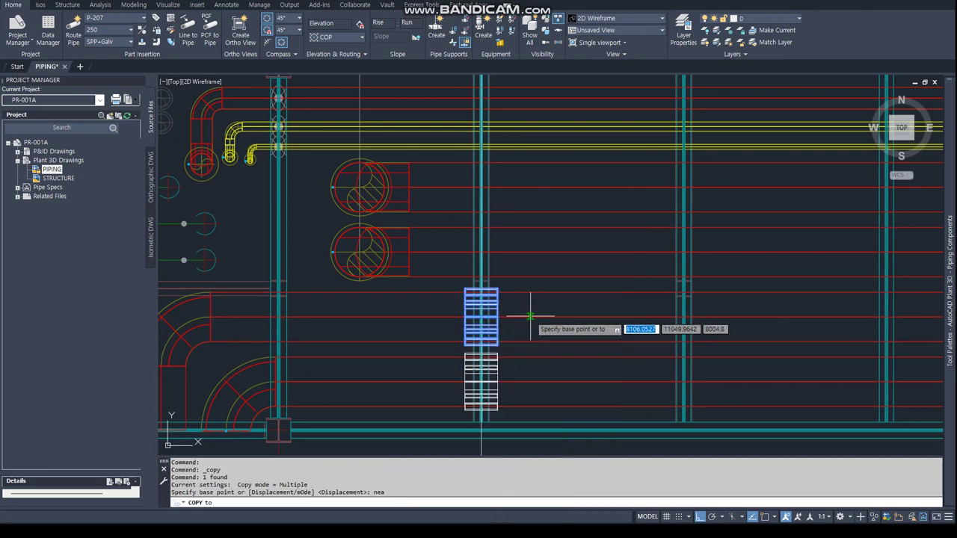
click(530, 316)
text(per)
key(Return)
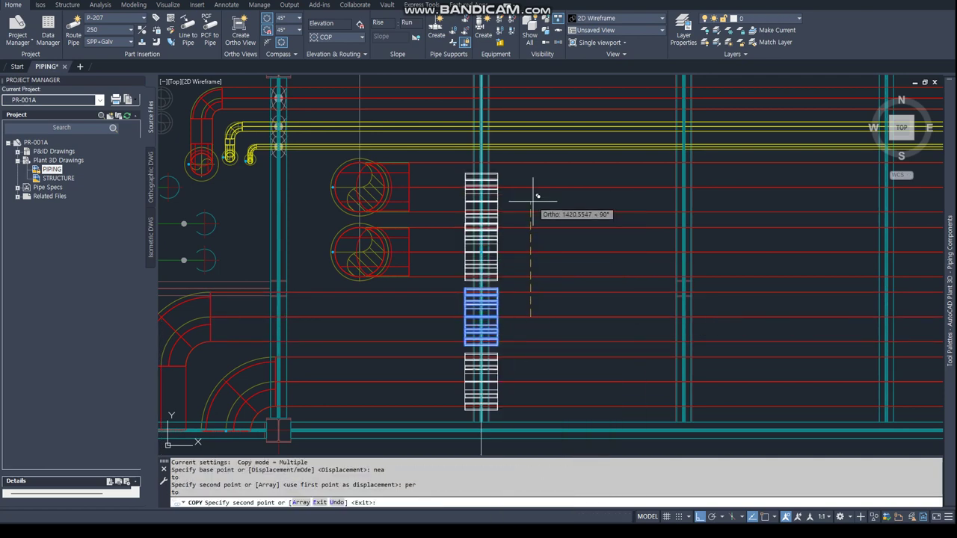
click(544, 189)
text(per)
key(Return)
key(Escape)
key(Escape)
key(Escape)
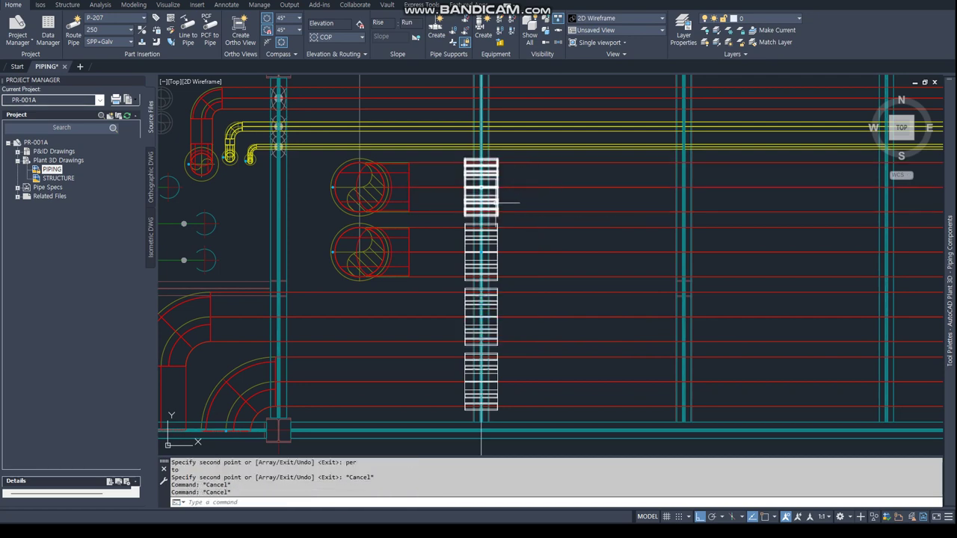
click(494, 191)
right_click(495, 193)
Step: Review the Properties palette for the top and second-from-top cover saddle supports
click(523, 507)
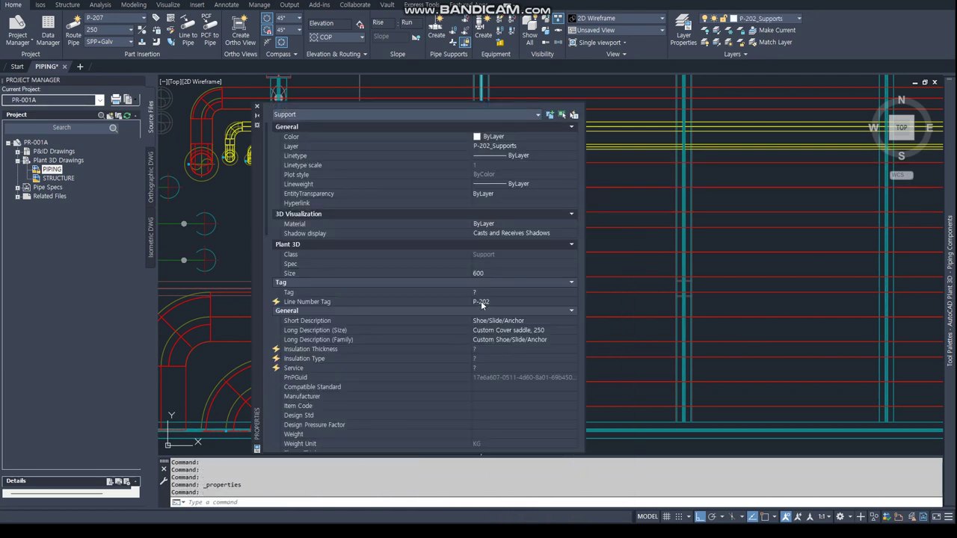
click(257, 110)
key(Escape)
key(Escape)
click(481, 253)
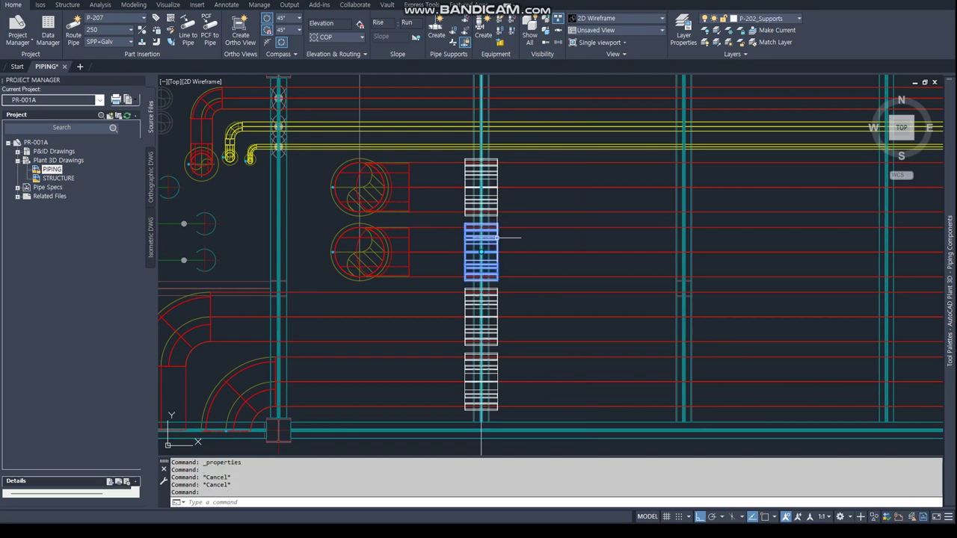
right_click(497, 194)
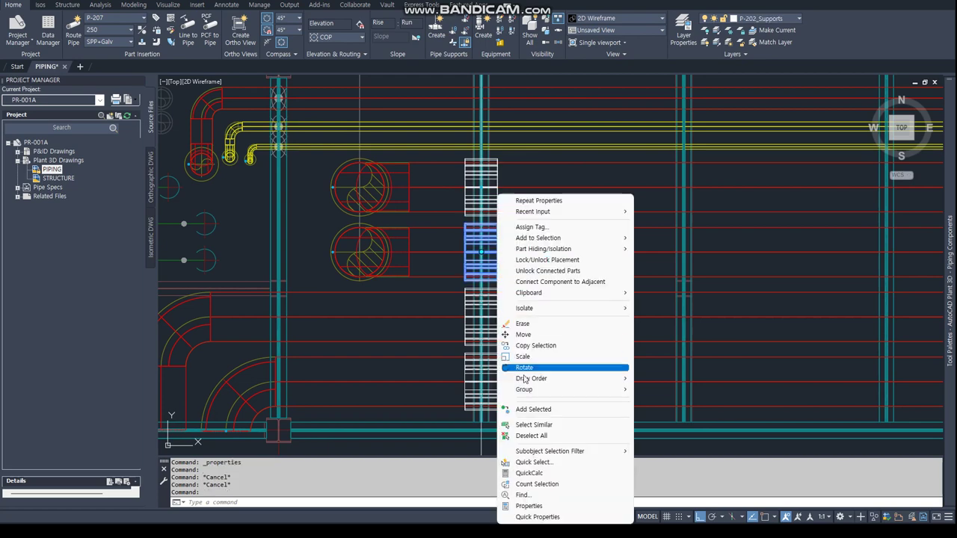
click(530, 507)
key(Escape)
key(Escape)
key(Escape)
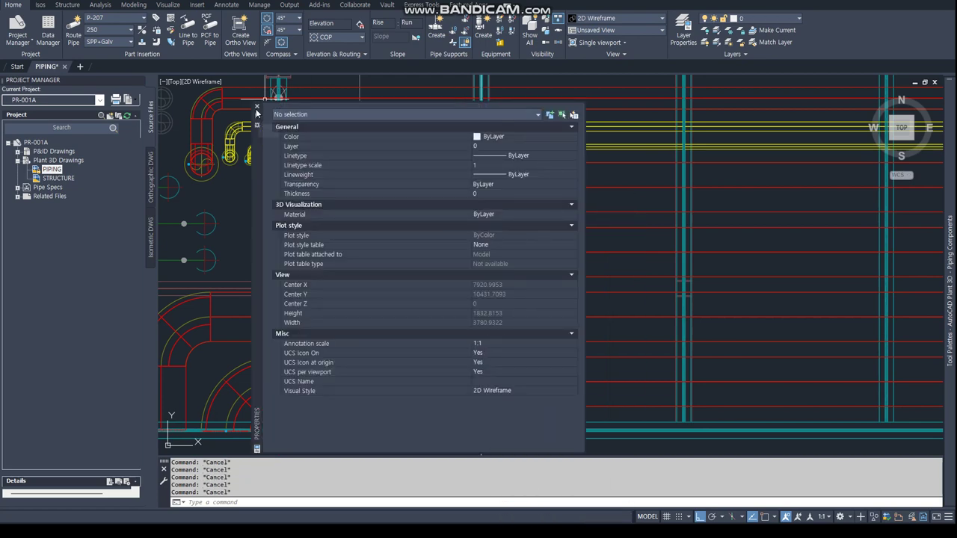
click(257, 107)
Step: Connect the second-from-top support to its adjacent rack pipe
click(494, 240)
right_click(496, 241)
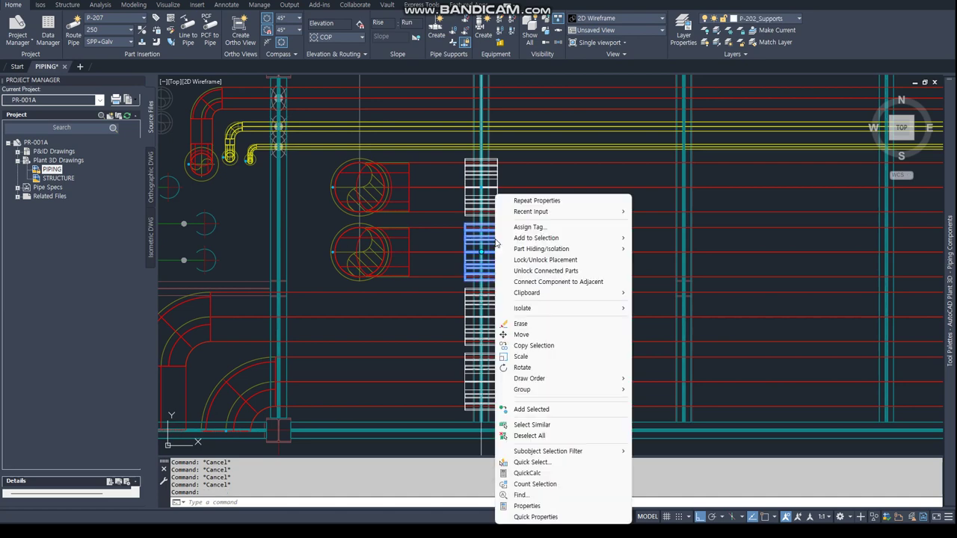
click(528, 281)
click(496, 213)
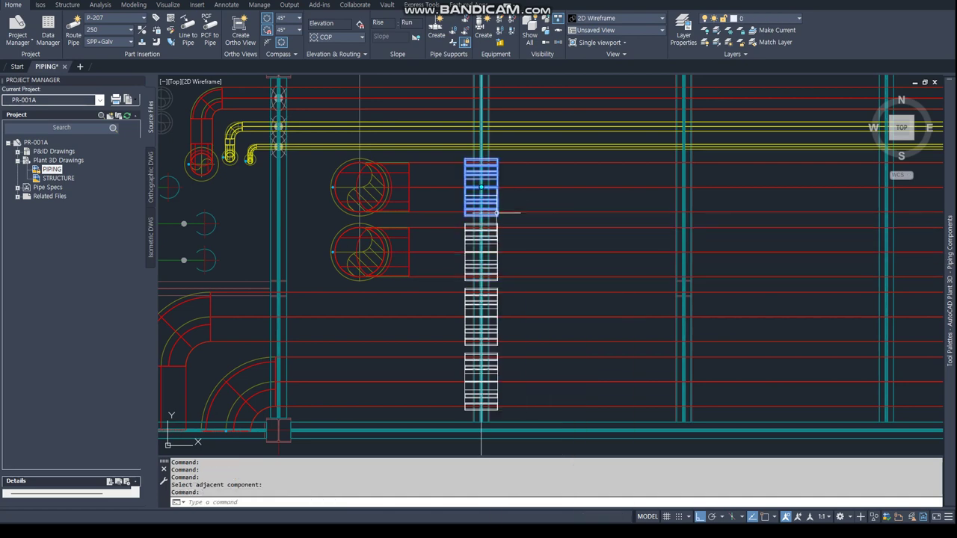
right_click(496, 191)
click(528, 284)
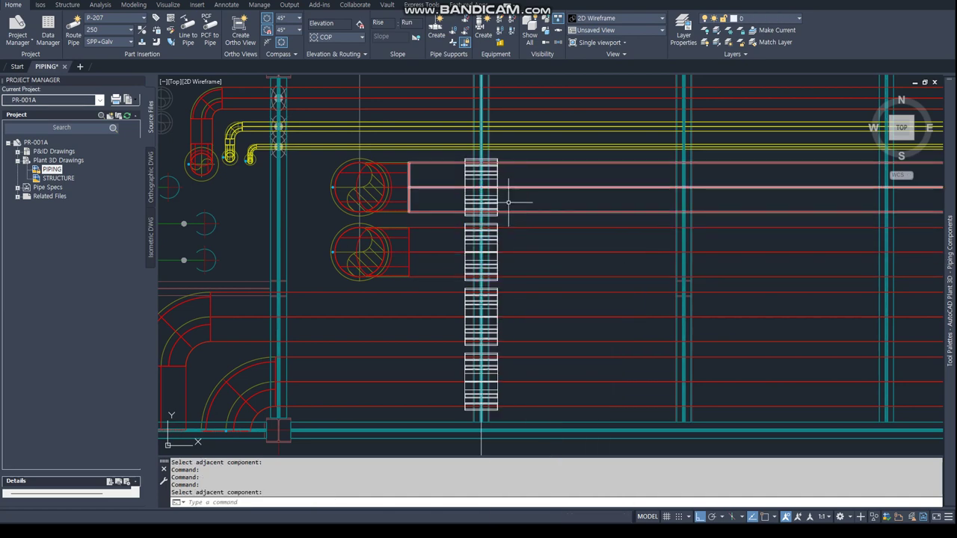
Step: Check the top support's properties once more
key(Escape)
key(Escape)
click(488, 191)
right_click(498, 196)
click(529, 506)
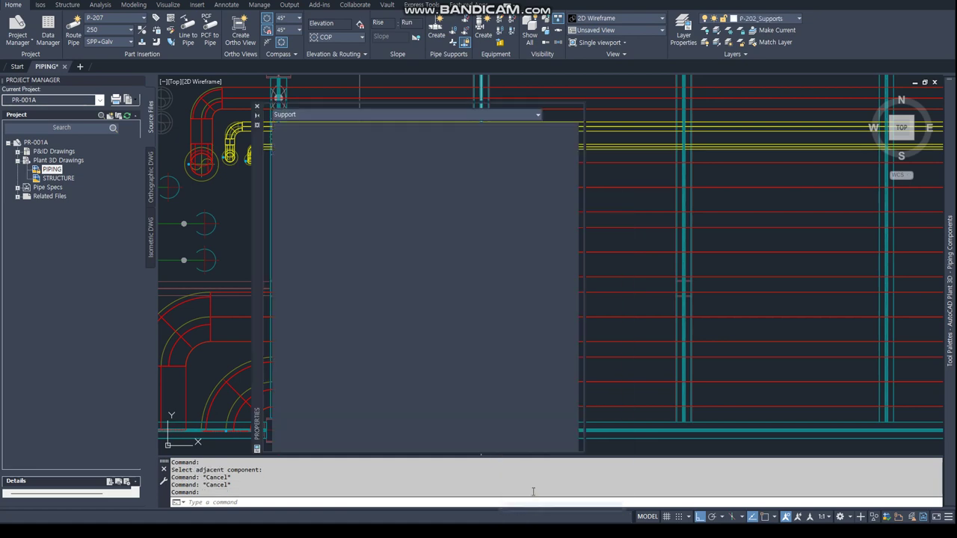
click(257, 106)
click(481, 187)
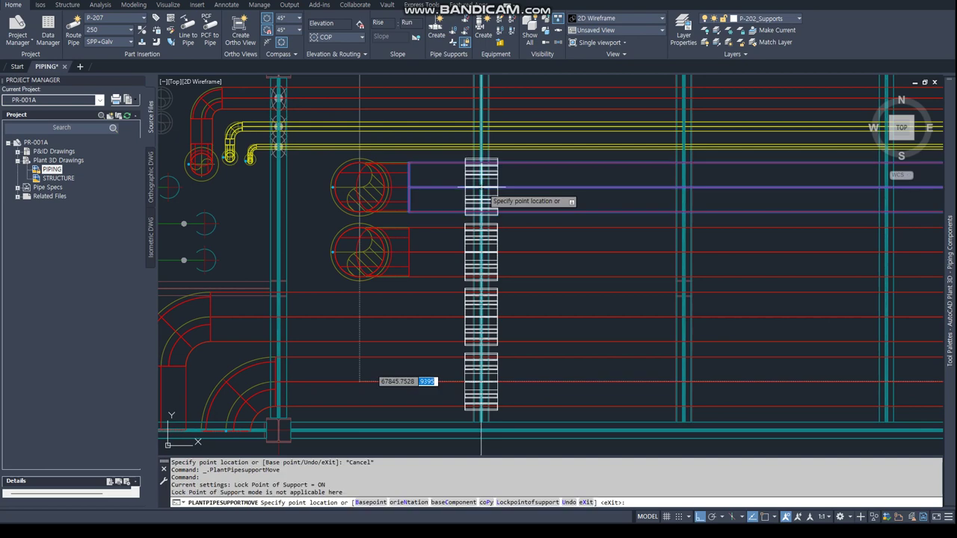
text(per)
key(Return)
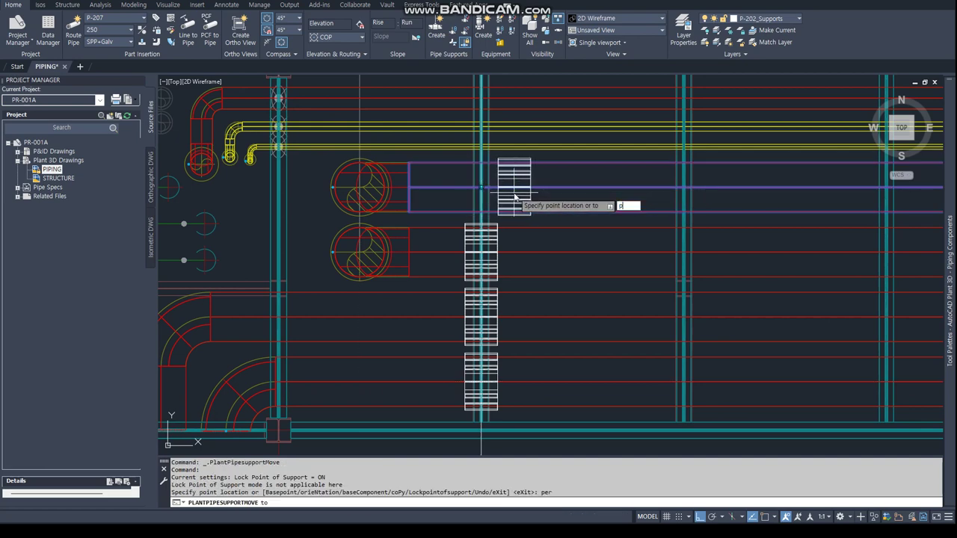
text(er)
key(Return)
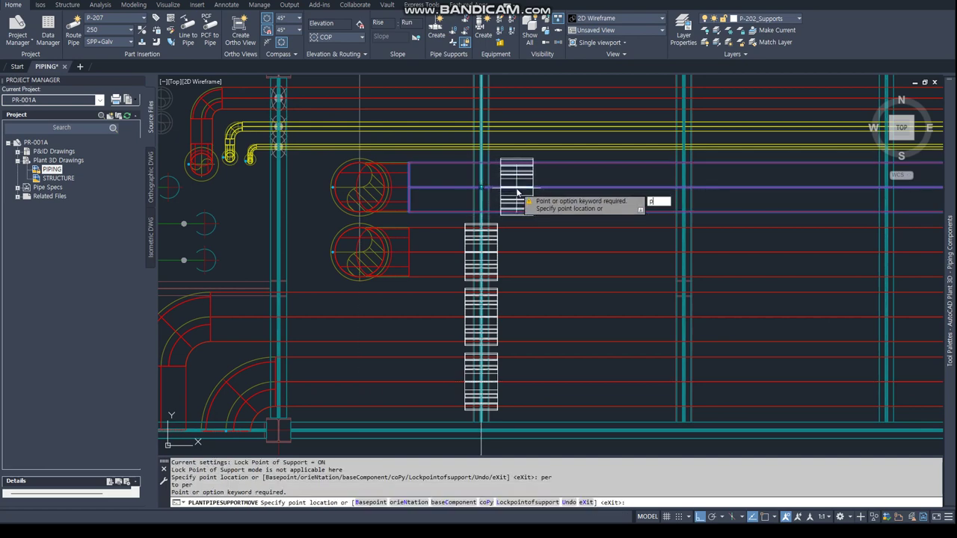
text(er)
key(Return)
click(514, 199)
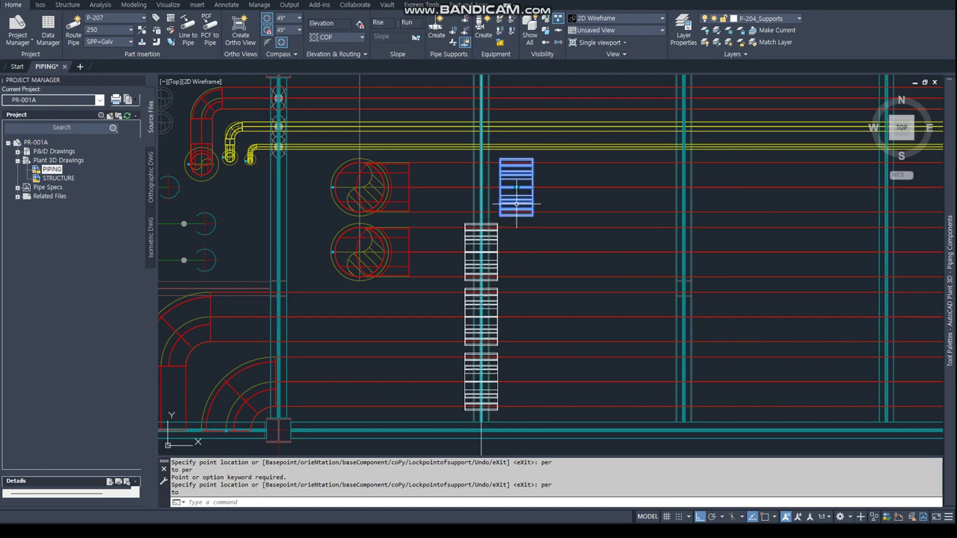
right_click(516, 202)
click(527, 496)
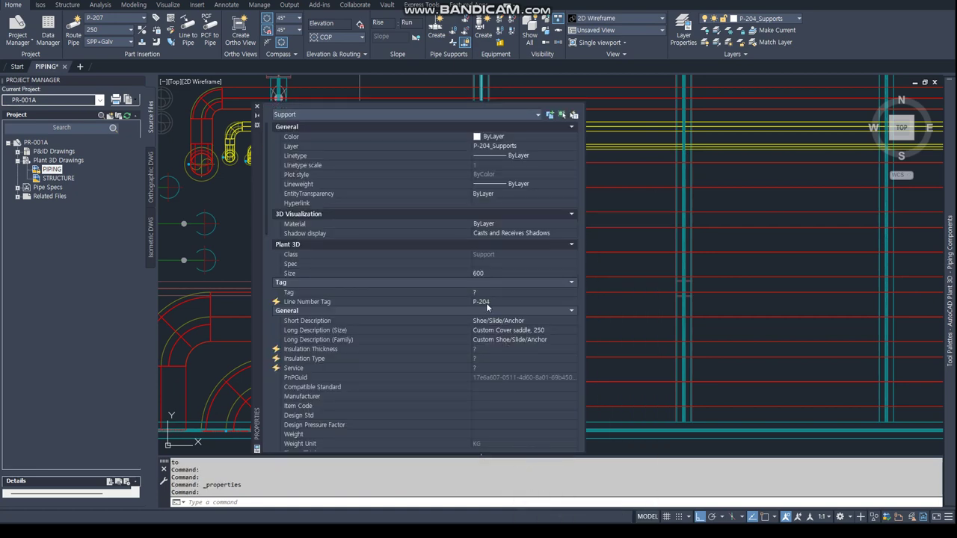
click(257, 107)
key(Escape)
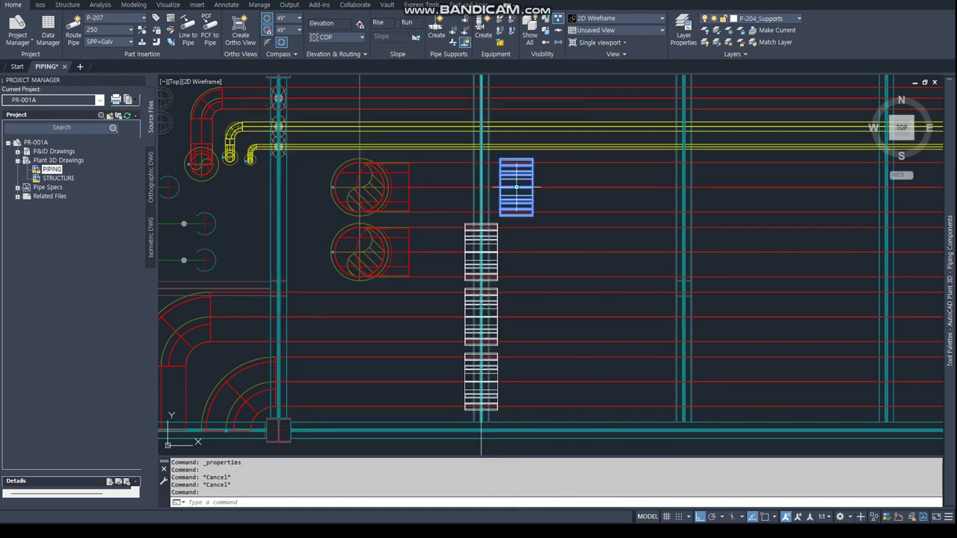
click(511, 187)
scroll(374, 180, up, 5)
scroll(379, 173, up, 3)
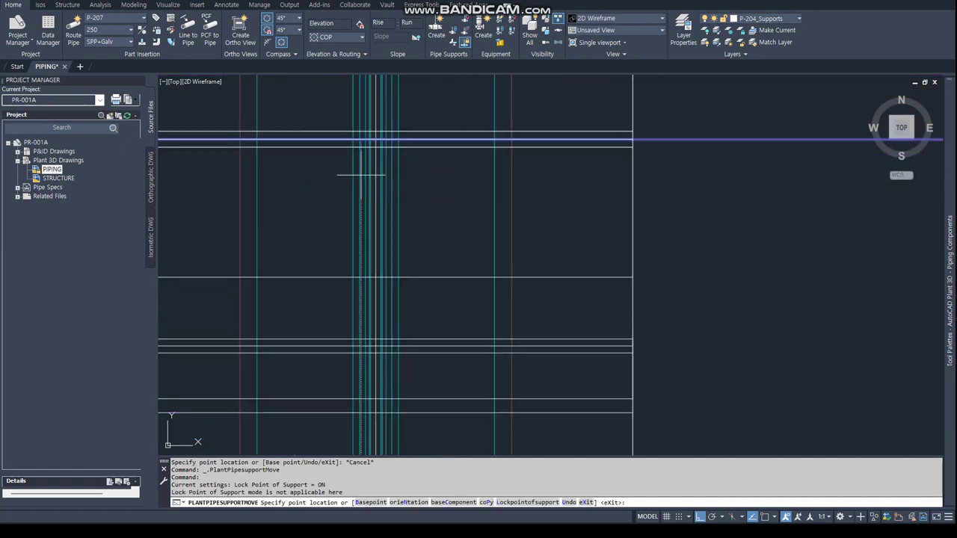
text(per)
key(Return)
key(Escape)
key(Escape)
scroll(391, 207, down, 2)
scroll(396, 247, down, 3)
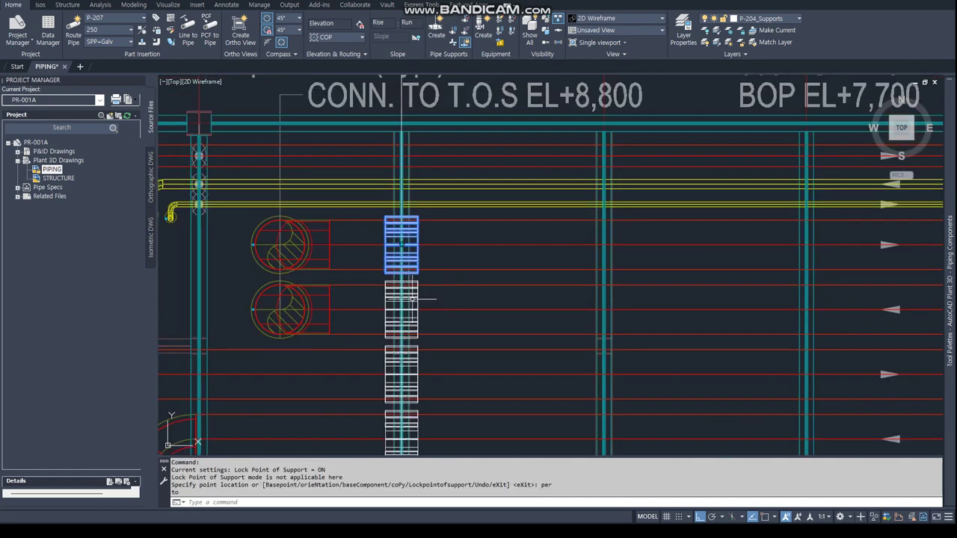
click(408, 311)
click(404, 305)
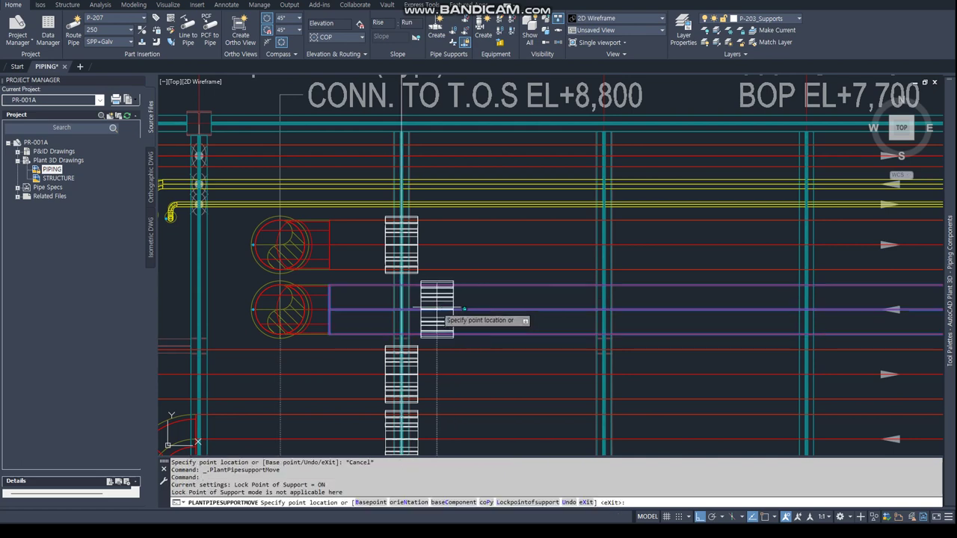
scroll(243, 314, up, 5)
scroll(247, 314, up, 3)
text(per)
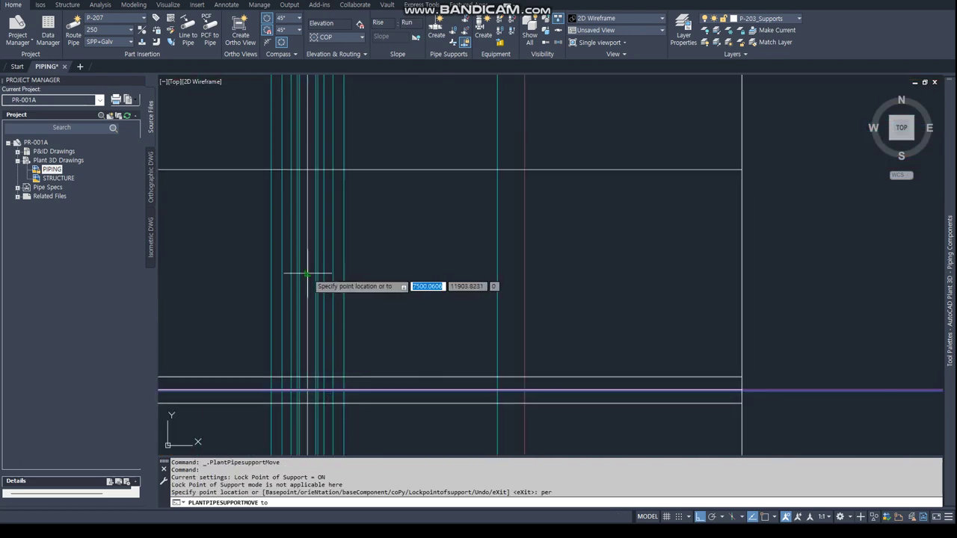
key(Return)
scroll(377, 329, down, 2)
scroll(376, 329, down, 5)
key(Escape)
key(Escape)
key(Escape)
scroll(382, 336, up, 7)
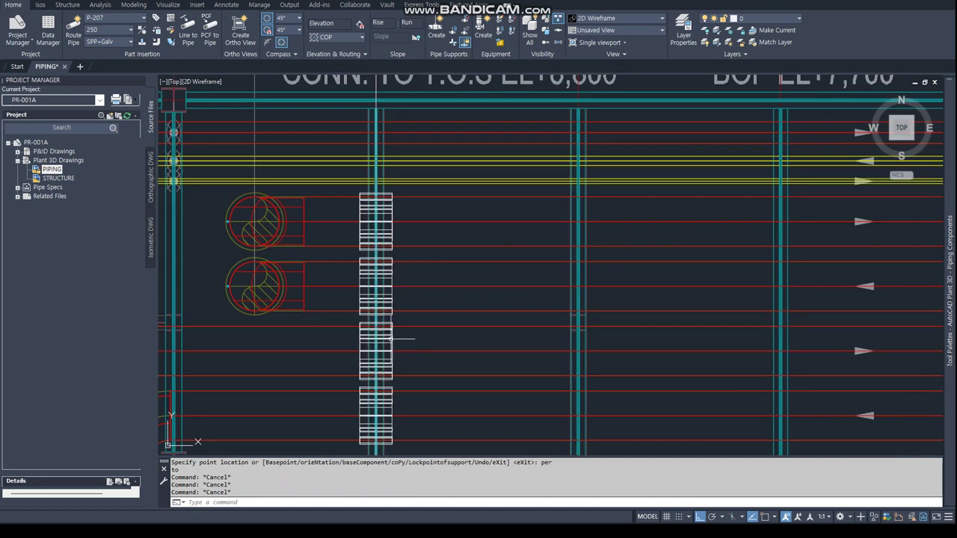
right_click(376, 349)
click(436, 322)
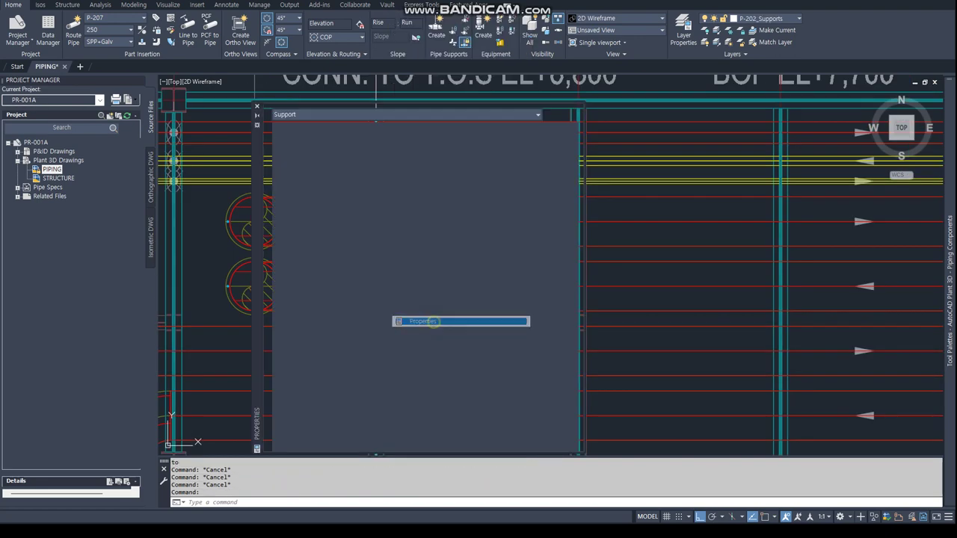
key(Escape)
key(Escape)
key(Escape)
click(257, 106)
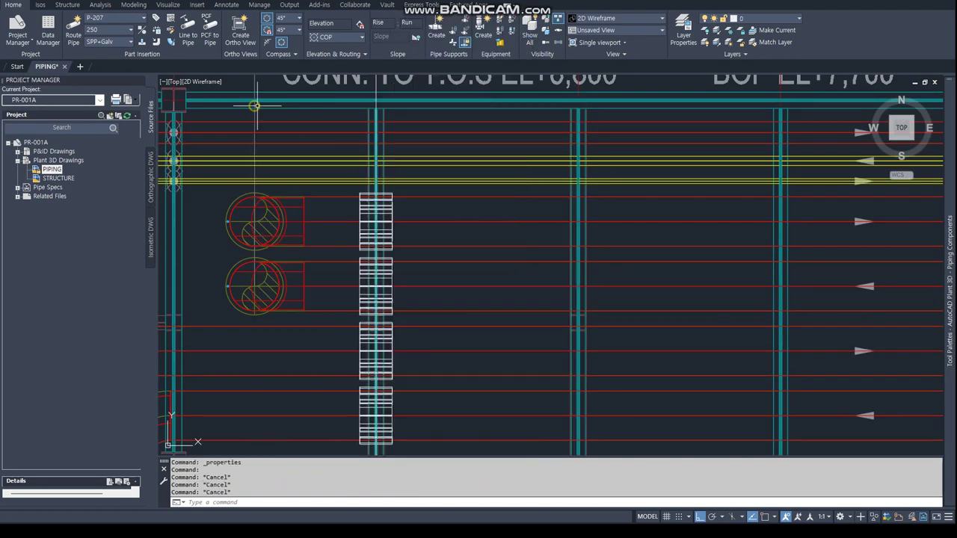
right_click(376, 288)
click(423, 517)
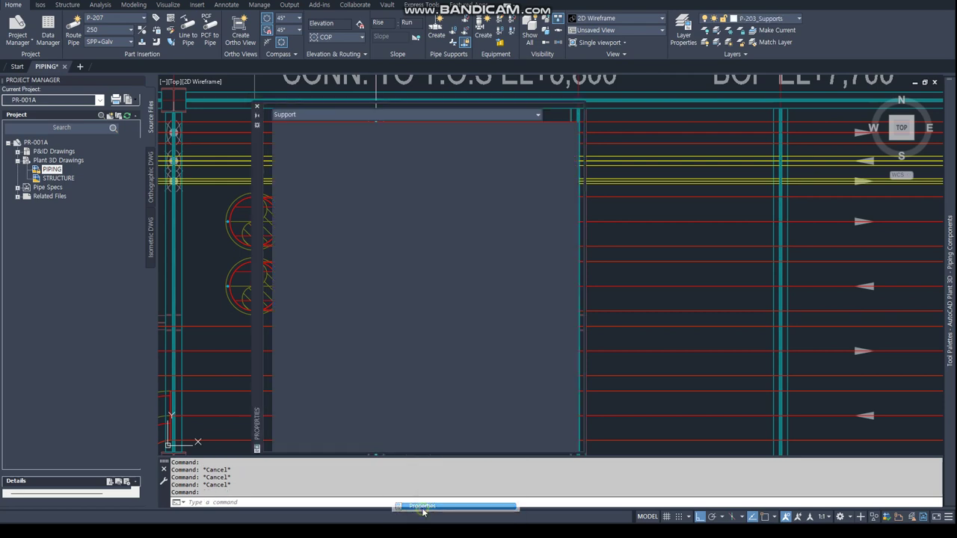
click(256, 110)
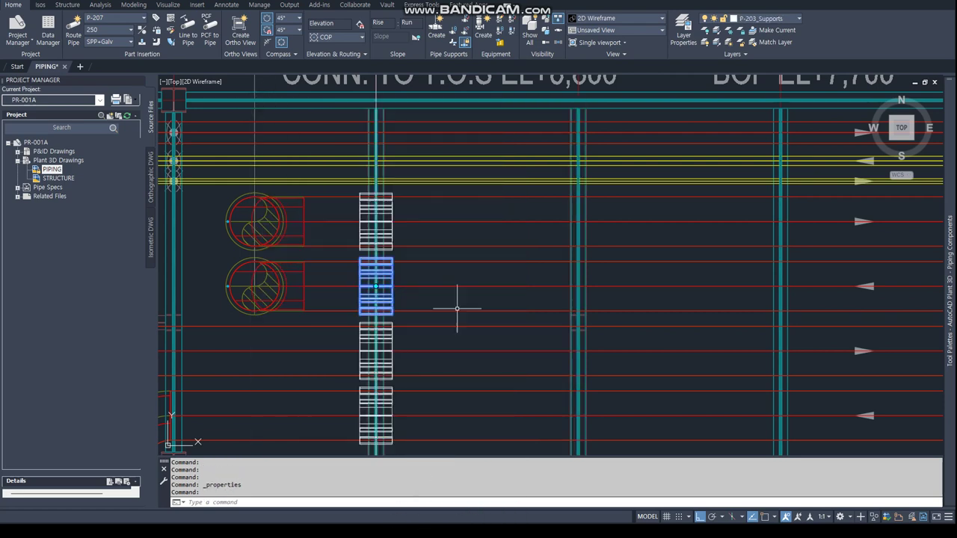
scroll(459, 310, down, 3)
Step: Erase a stray object with a crossing selection
text(e)
key(Return)
text(c)
click(367, 381)
click(334, 399)
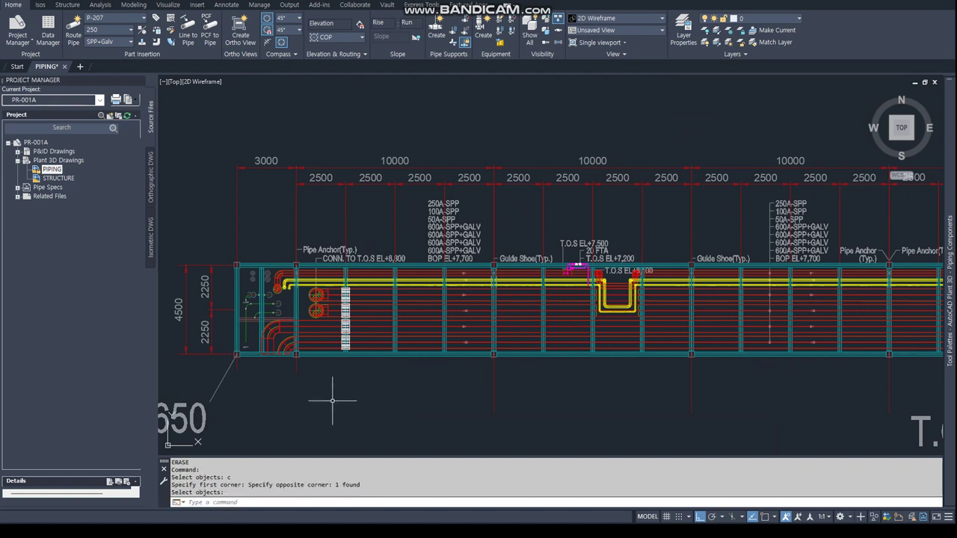
middle_drag(331, 395, 325, 394)
key(Return)
Step: Copy the four-support set 7500 along the rack
click(346, 305)
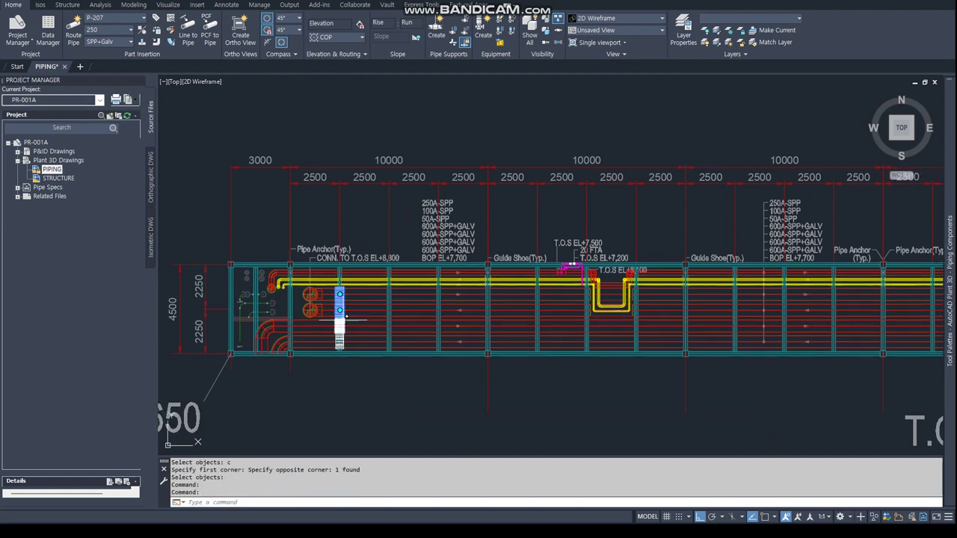
right_click(346, 336)
click(441, 233)
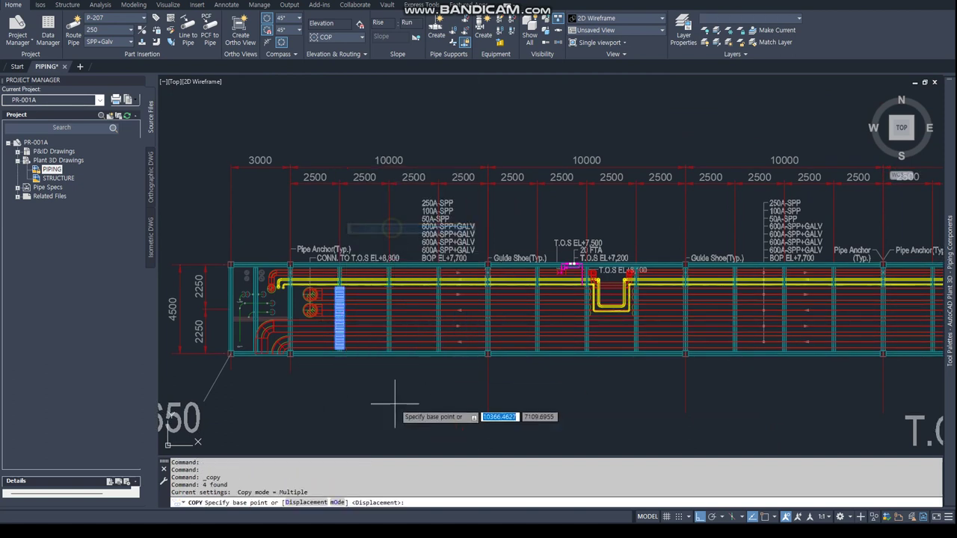
click(383, 410)
text(7500)
key(Return)
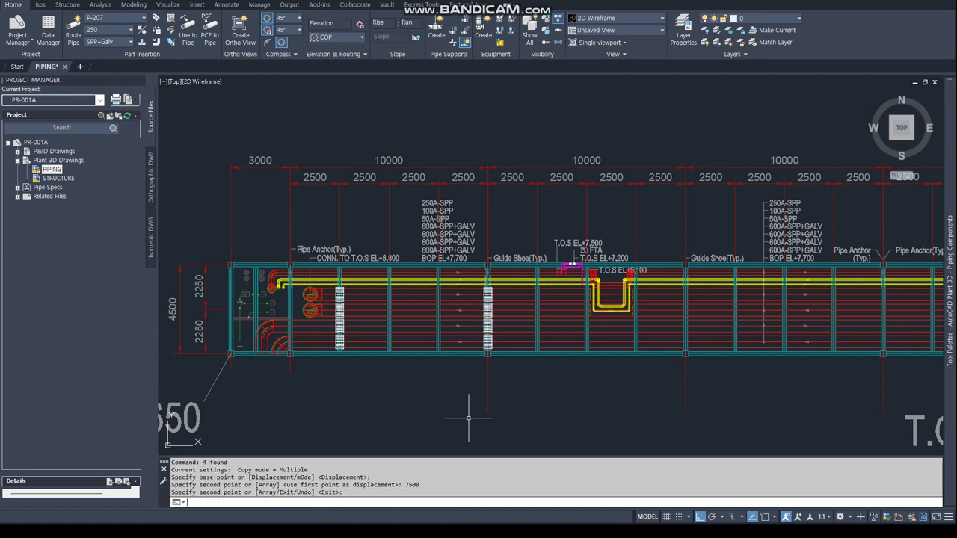
middle_drag(471, 417, 330, 267)
key(Return)
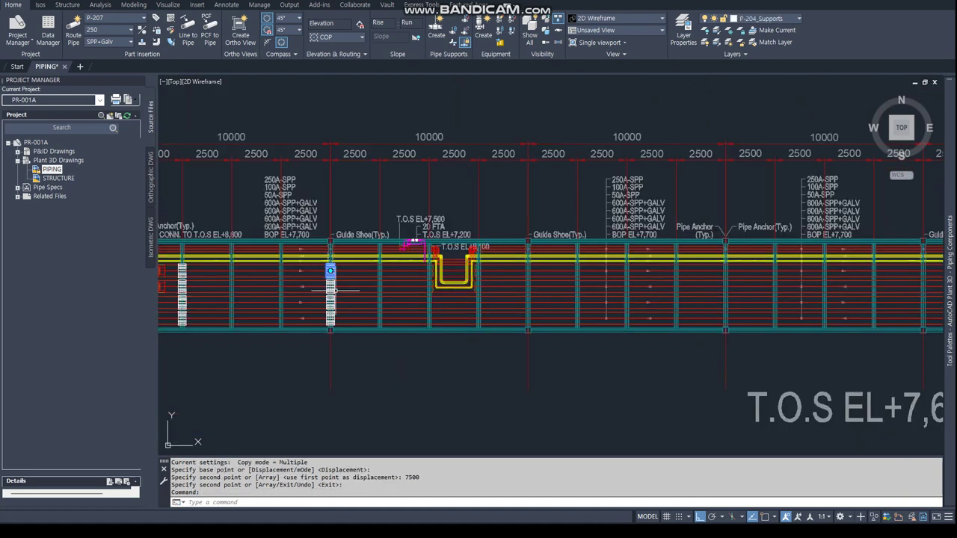
Step: Copy the new support set again at 5000 and 10000 along the rack
click(329, 280)
right_click(401, 397)
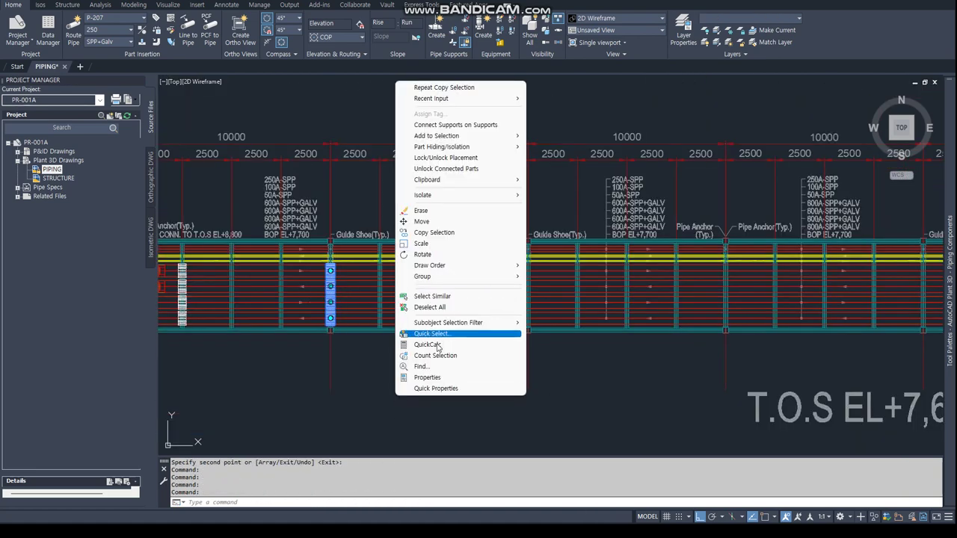
click(434, 233)
click(403, 391)
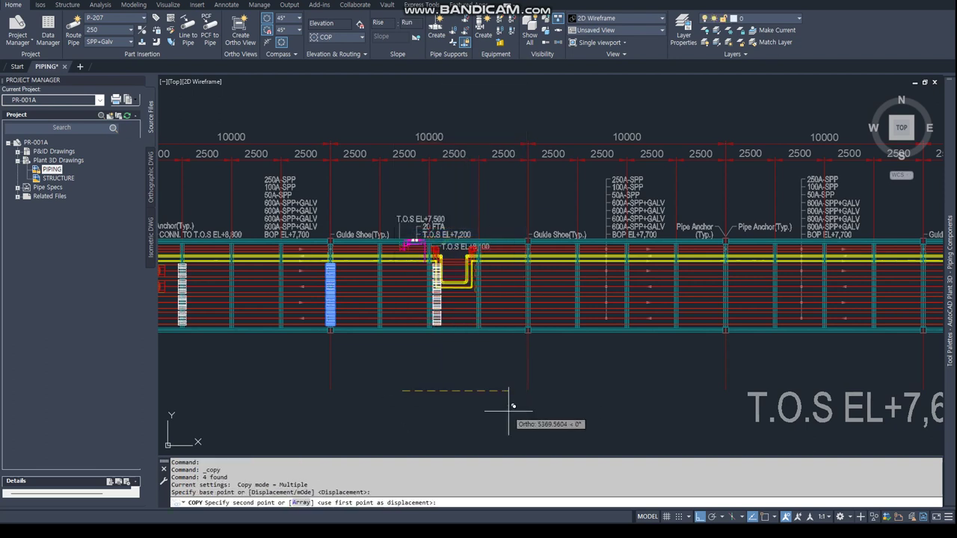
text(5000)
key(Return)
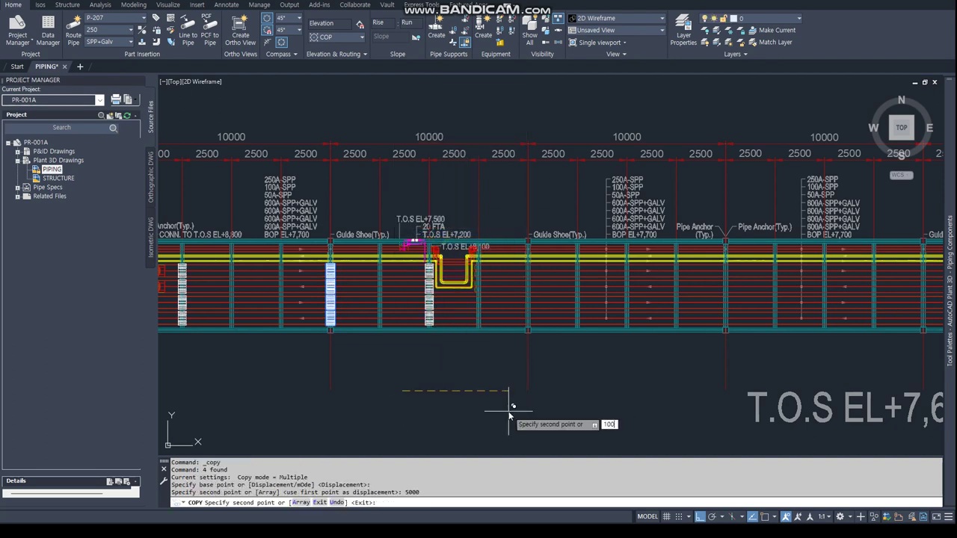
text(00)
key(Return)
scroll(513, 404, down, 4)
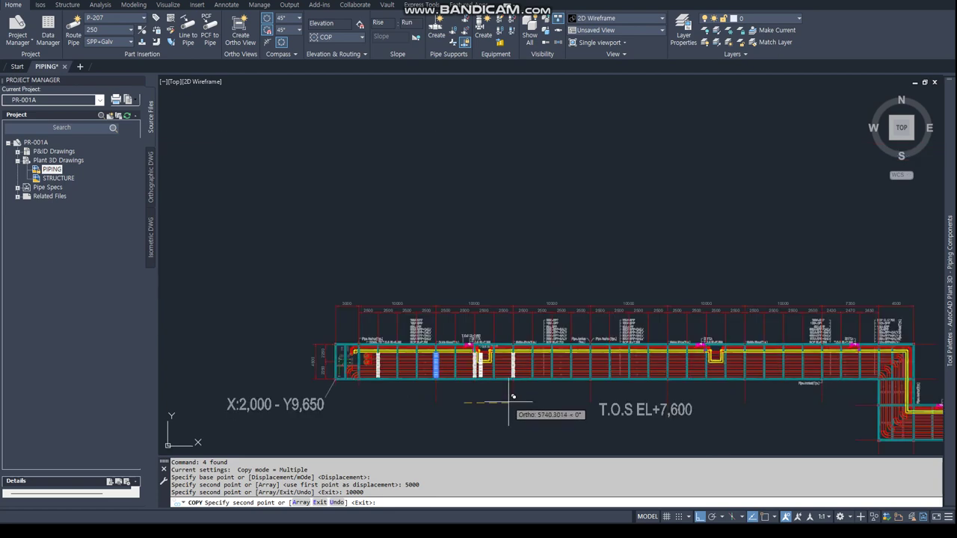
scroll(523, 400, up, 2)
key(Escape)
Step: Select the middle copied supports together with the left supports
scroll(495, 374, up, 1)
scroll(419, 337, up, 3)
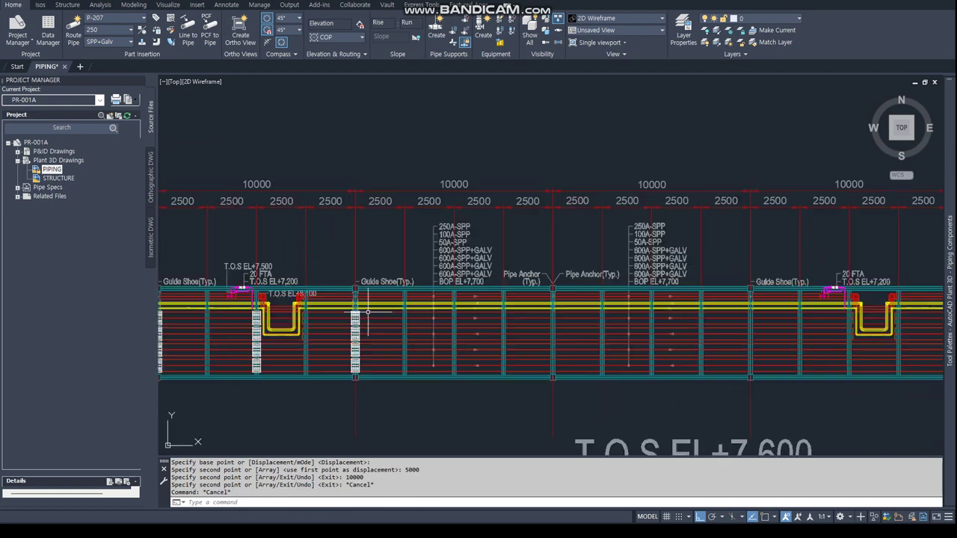
scroll(360, 314, up, 2)
click(349, 329)
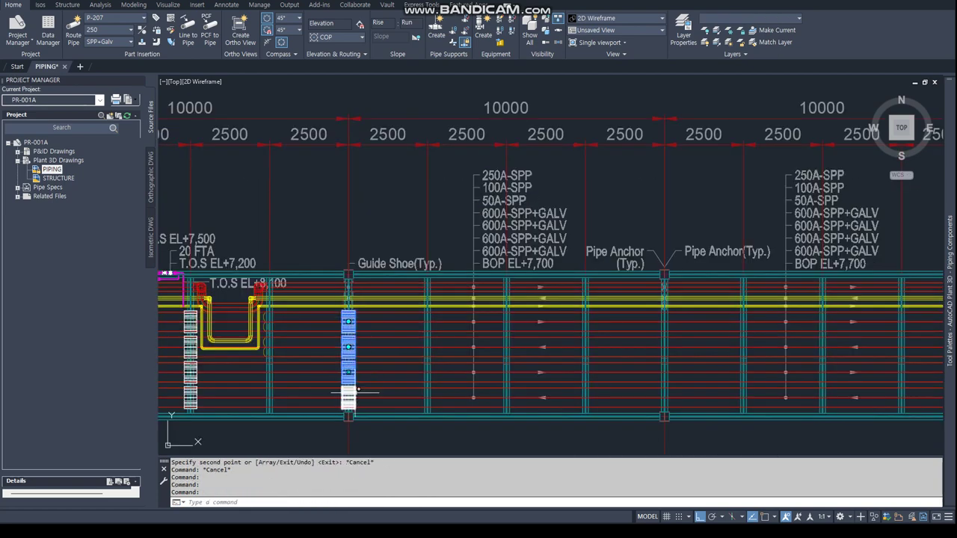
click(191, 395)
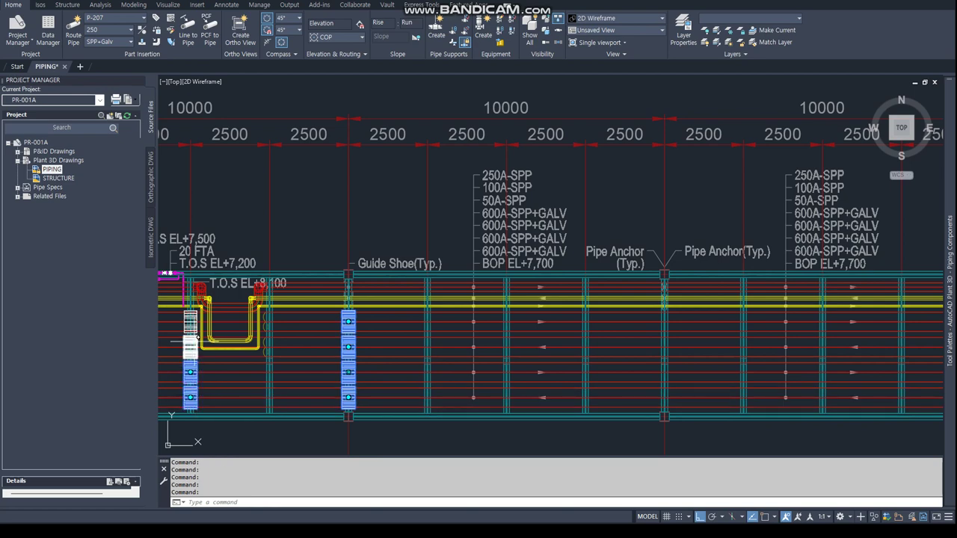
scroll(204, 331, down, 4)
scroll(392, 398, up, 1)
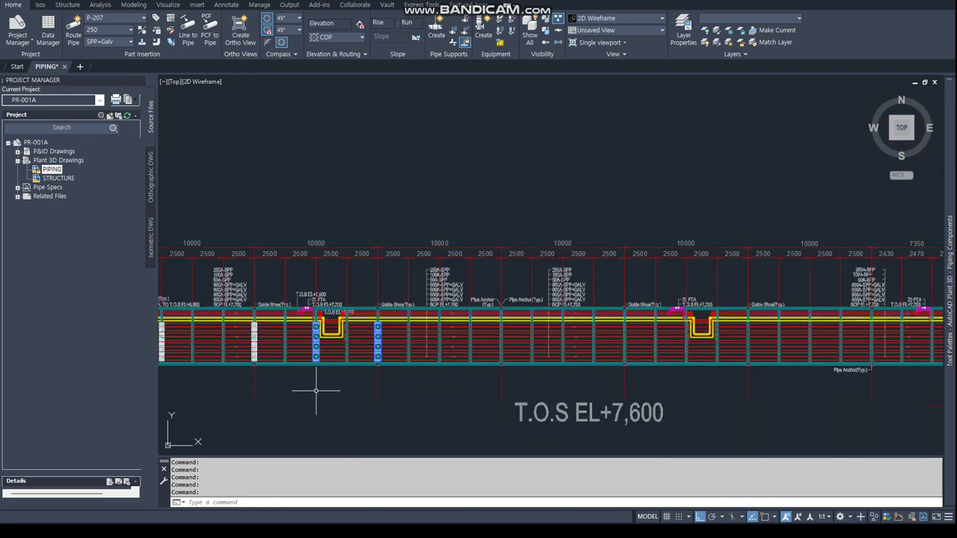
Step: Copy the selected supports to displacements 10000, 20000, 30000 and 40000 along the rack
right_click(345, 419)
click(382, 252)
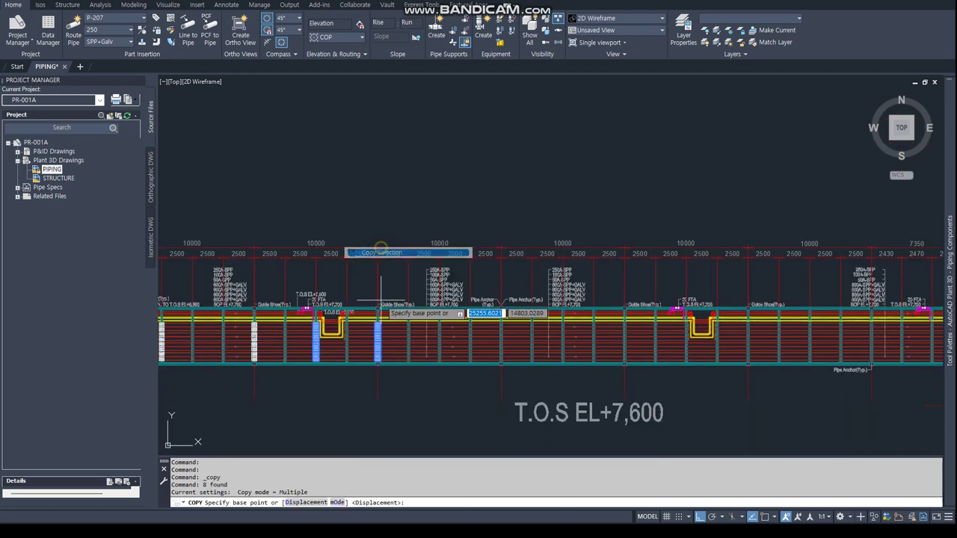
click(302, 420)
text(000)
key(Return)
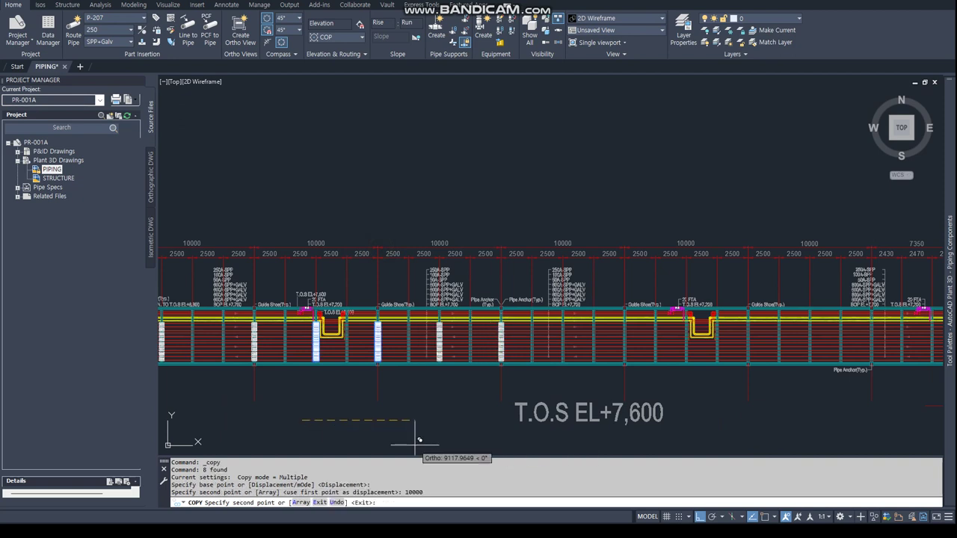
text(20000)
key(Return)
text(3)
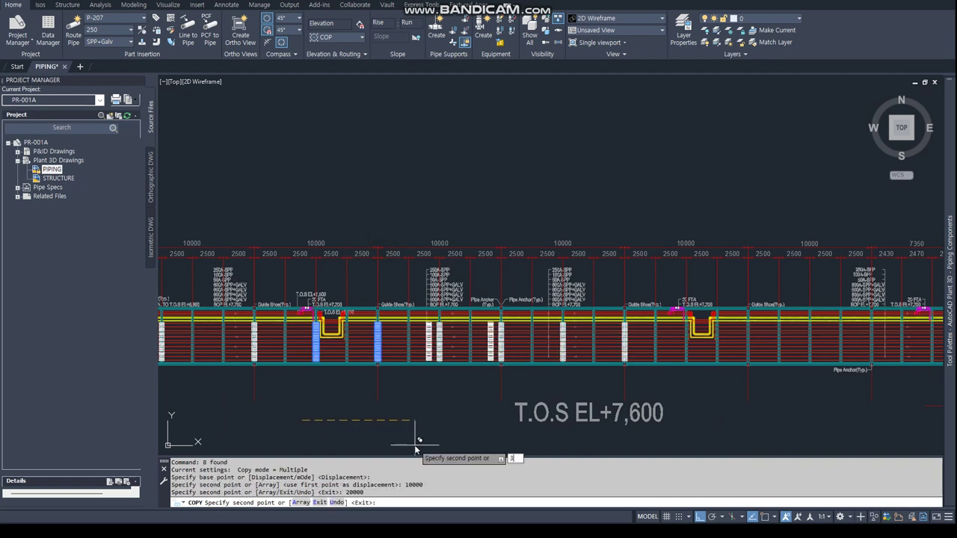
text(000)
key(Return)
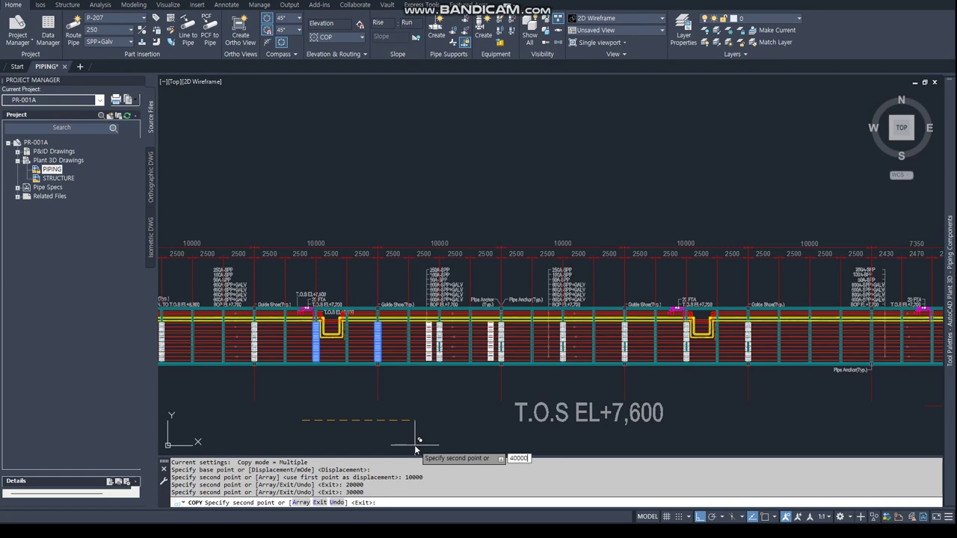
key(Return)
middle_drag(878, 416, 322, 416)
key(Escape)
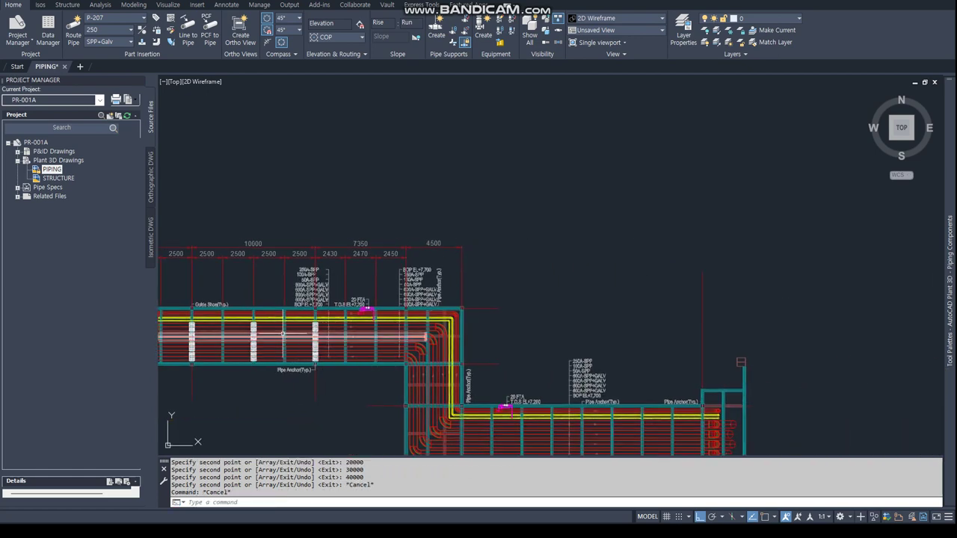
Step: Select a single pipe support on the rack
scroll(329, 337, up, 2)
scroll(329, 337, up, 2)
click(295, 312)
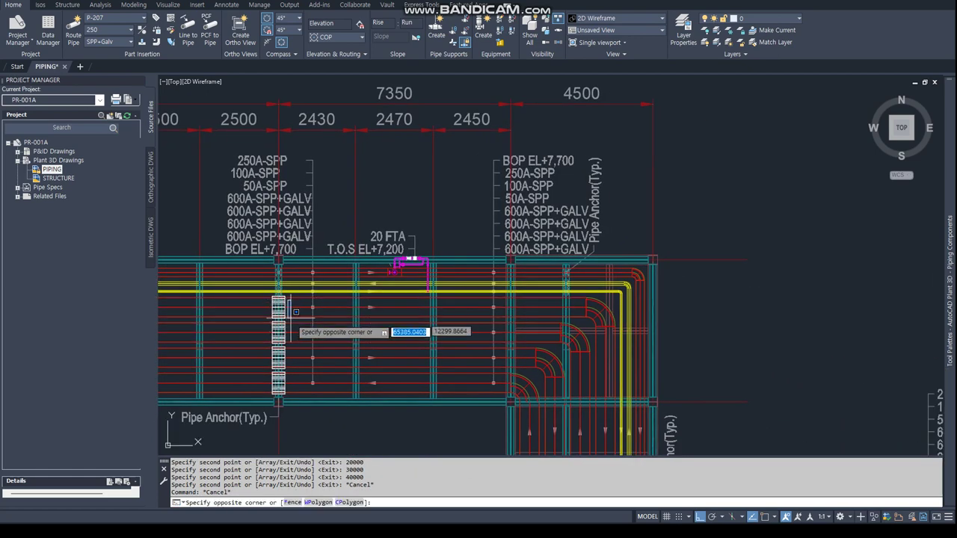
key(Escape)
key(Escape)
click(278, 318)
Step: Copy the four-support group into the next bay, using a nearest base point and perpendicular destination
key(Escape)
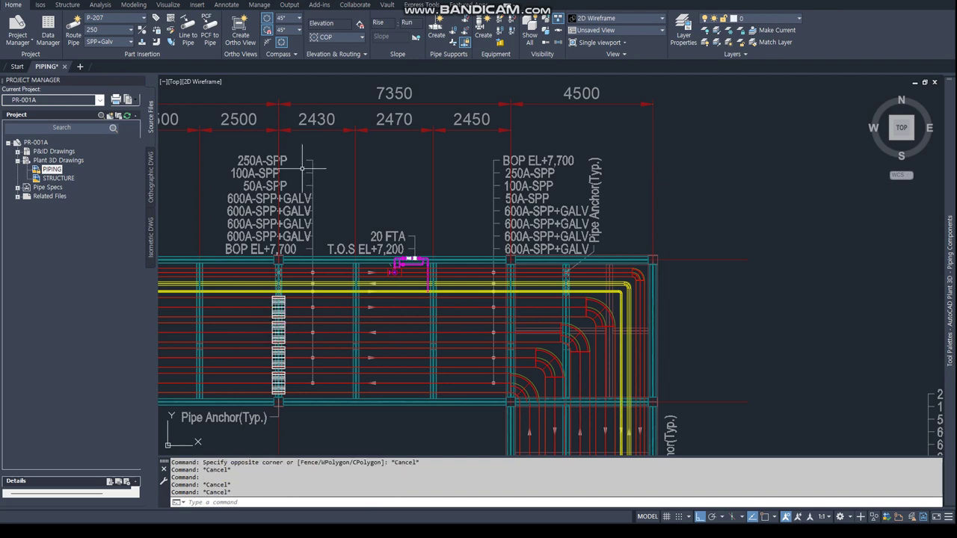
right_click(282, 372)
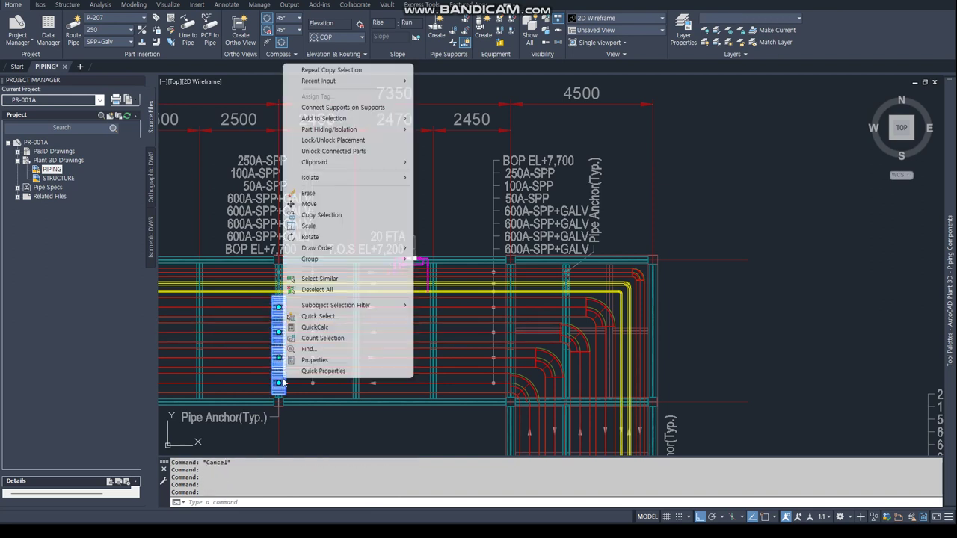
click(323, 216)
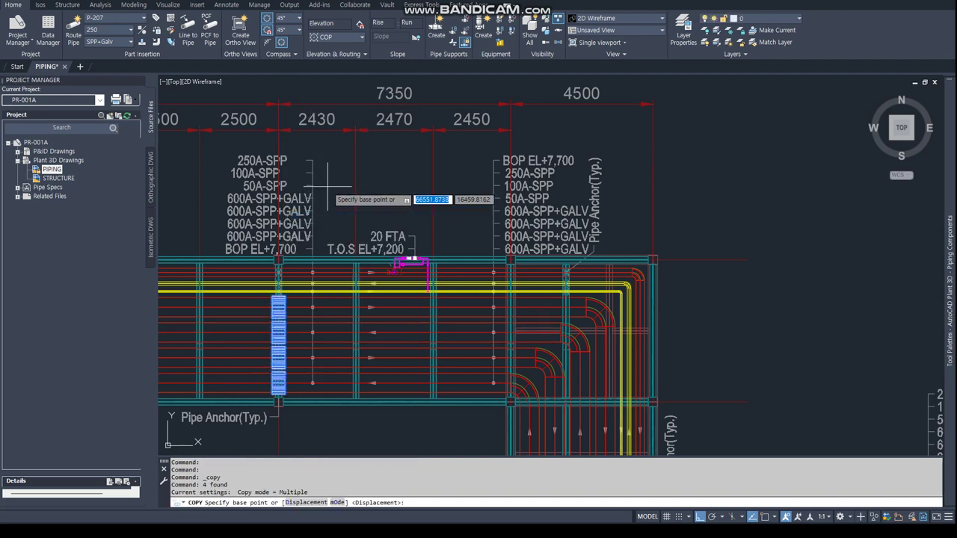
text(ea)
key(Return)
click(280, 344)
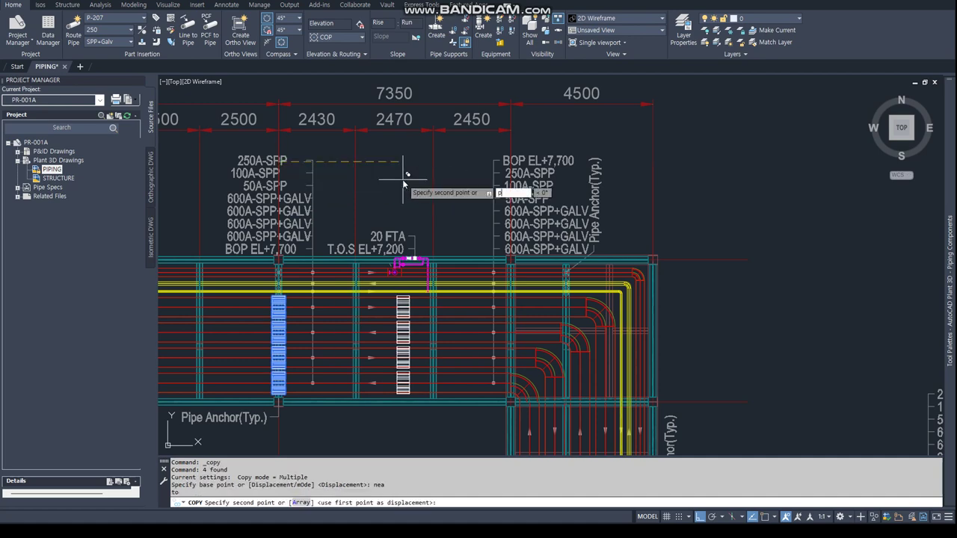
text(er)
key(Return)
click(435, 179)
key(Escape)
scroll(374, 224, down, 3)
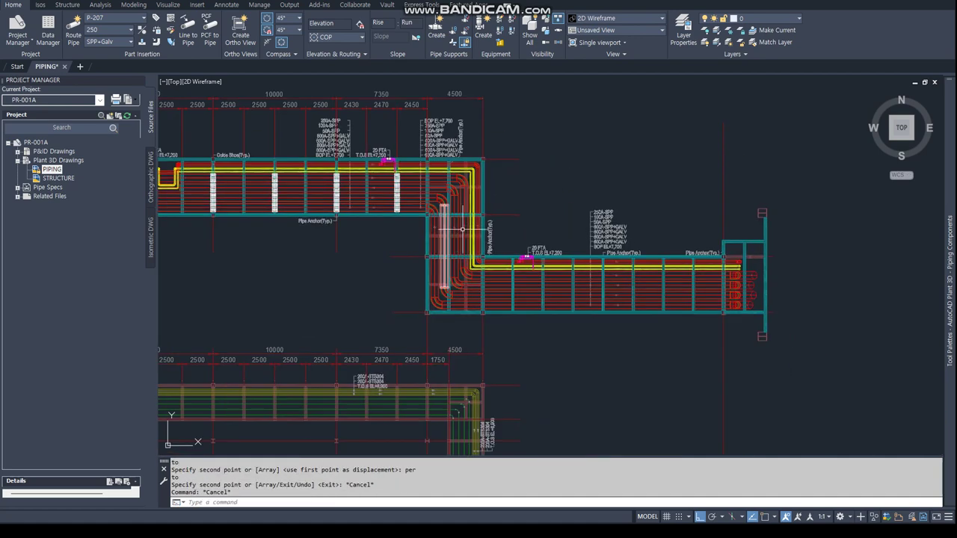
scroll(324, 160, up, 2)
middle_drag(358, 160, 324, 160)
scroll(324, 160, up, 2)
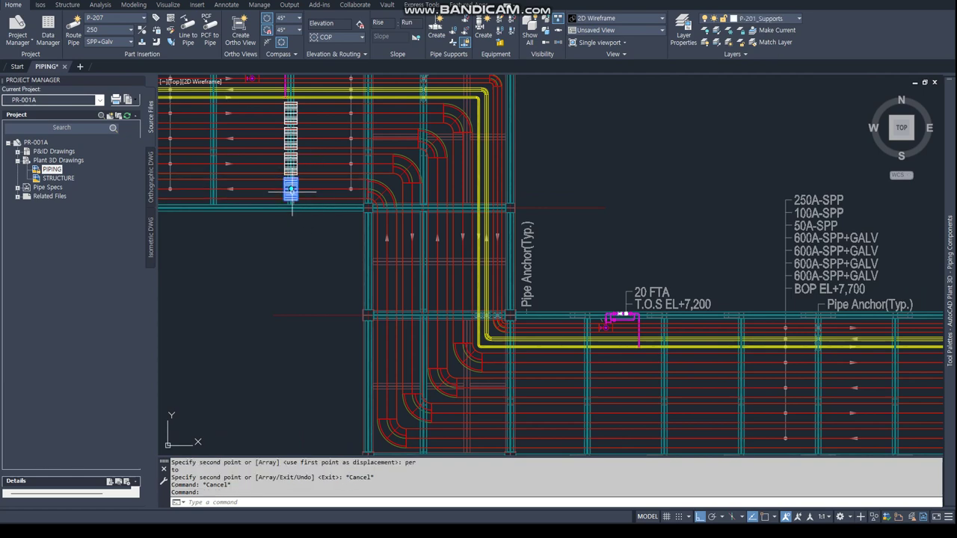
Step: Relocate the support to the nearest point on a vertical-run pipe
click(292, 191)
text(nea)
key(Return)
click(387, 247)
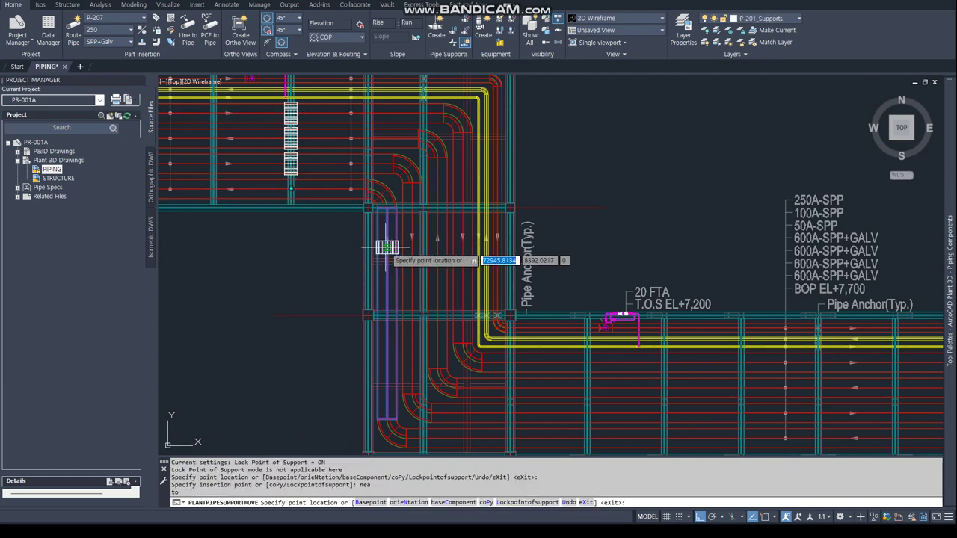
click(387, 246)
key(Escape)
scroll(387, 247, up, 5)
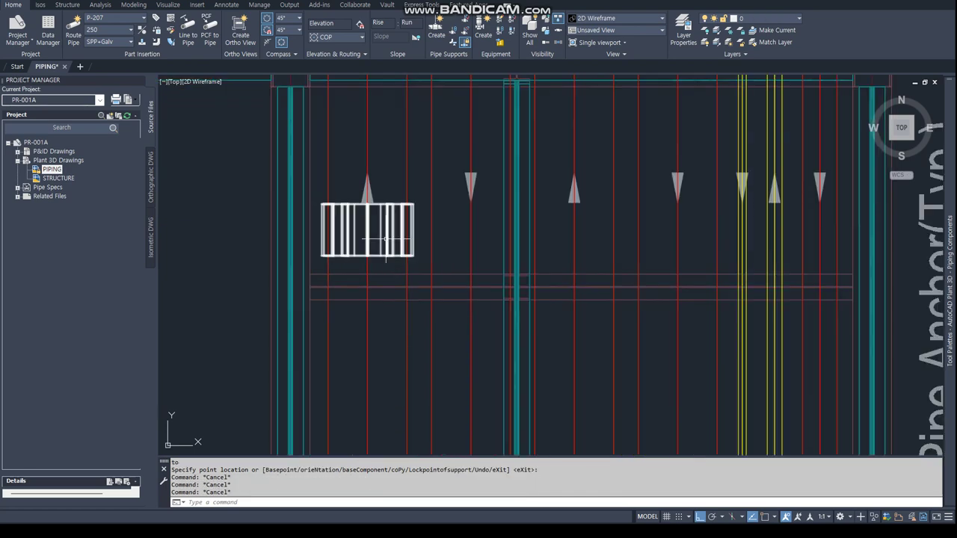
Step: Try a perpendicular relocation of the support, then cancel it
click(365, 230)
click(366, 230)
scroll(368, 230, down, 2)
text(er)
key(Return)
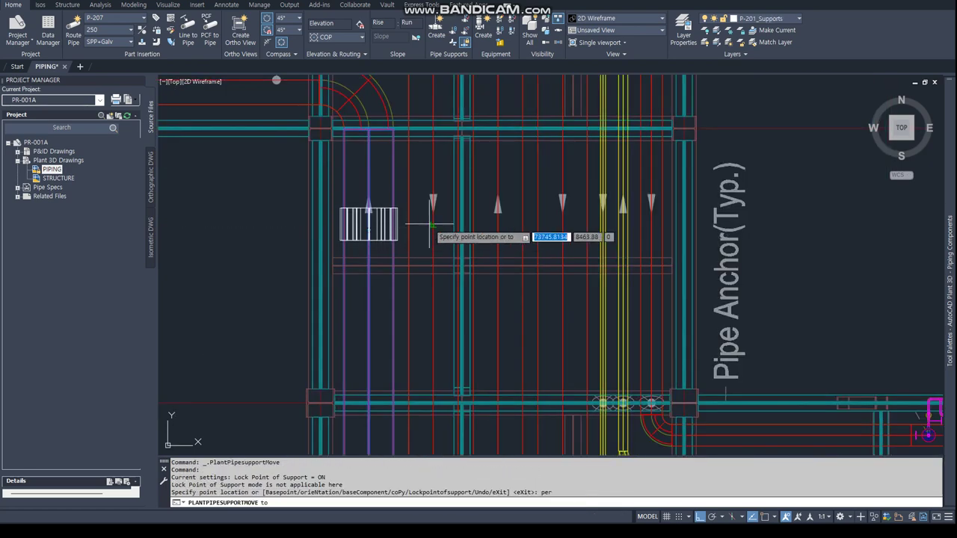
scroll(432, 233, up, 3)
key(Escape)
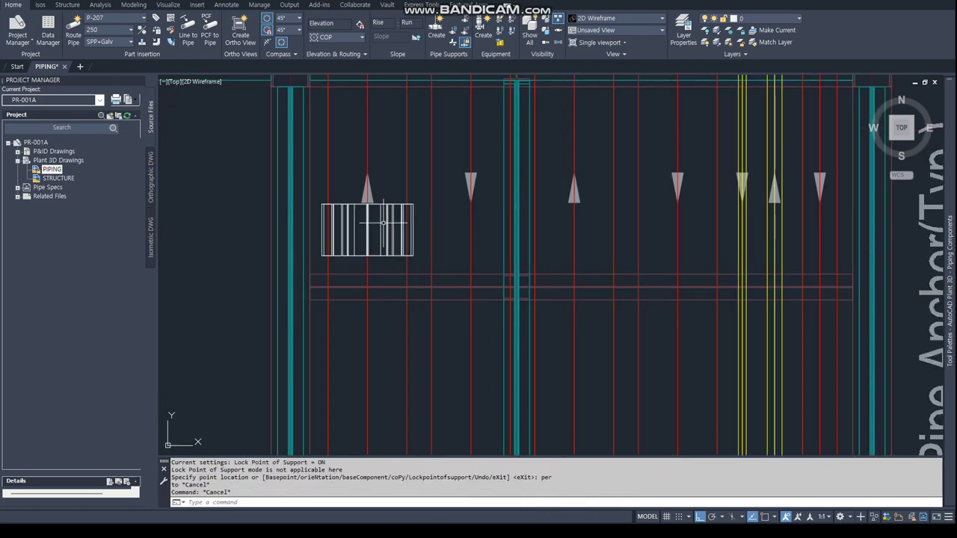
Step: Copy the support beside the original using nearest base point and perpendicular destination
click(367, 229)
right_click(389, 225)
click(416, 346)
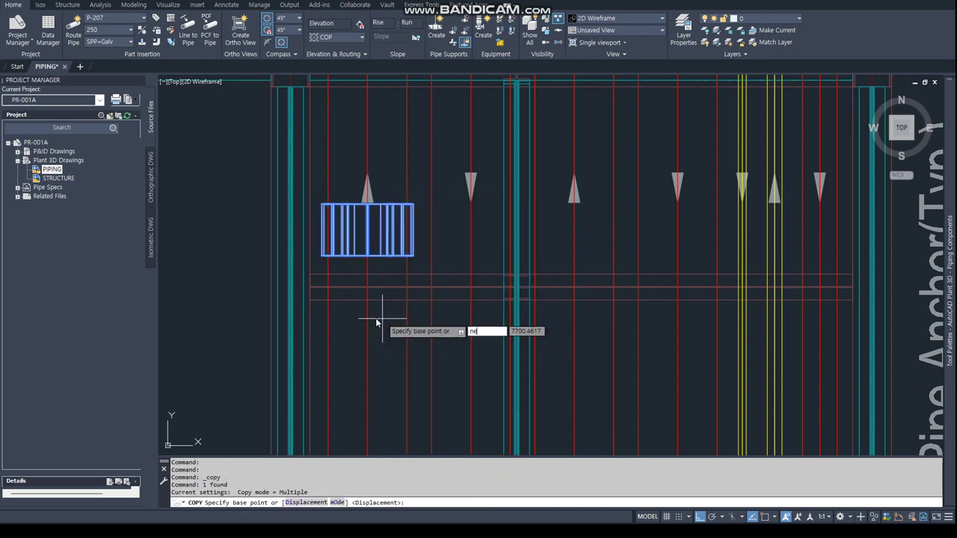
text(nea)
key(Return)
click(370, 317)
text(per)
key(Return)
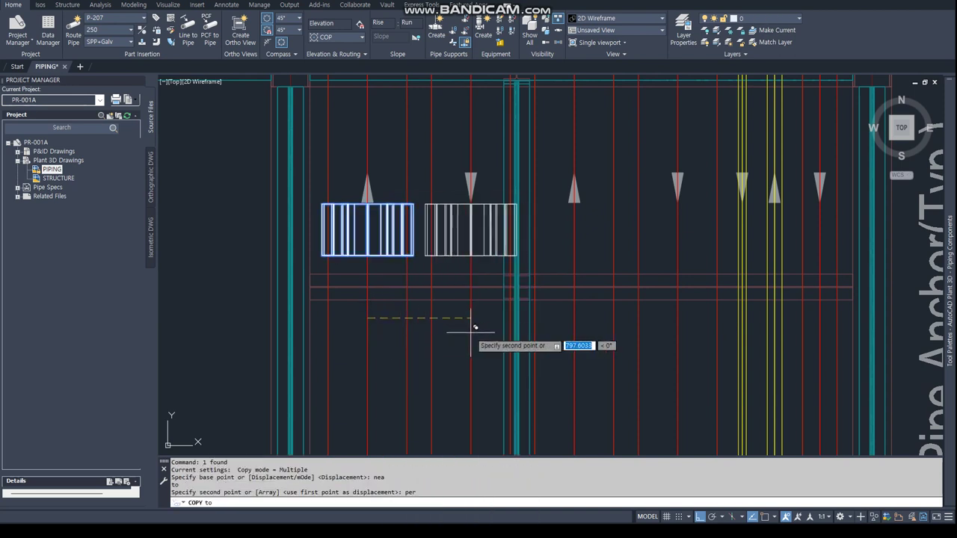
click(475, 327)
key(Escape)
key(Escape)
key(Escape)
Step: Move the copied support perpendicular onto the neighbouring vertical pipe, further up
click(488, 232)
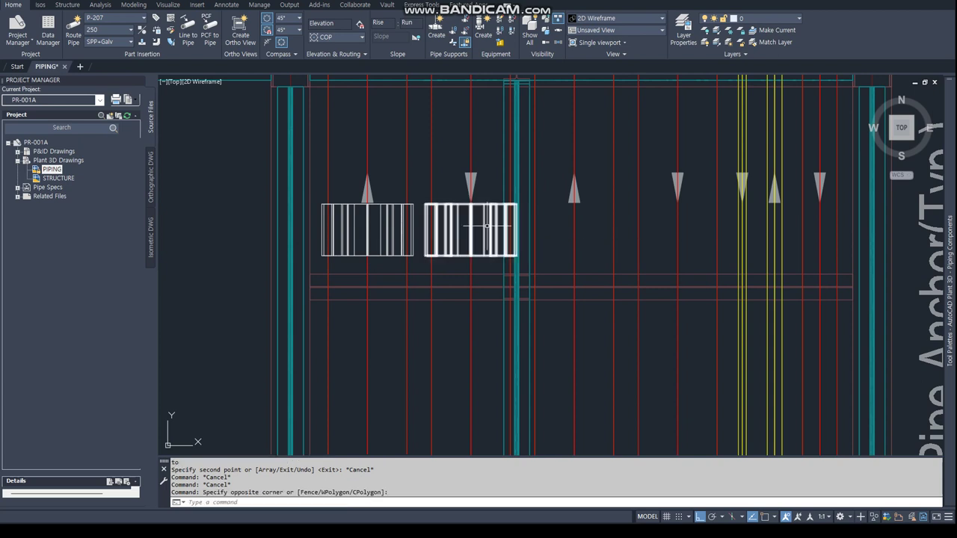
click(483, 232)
click(479, 232)
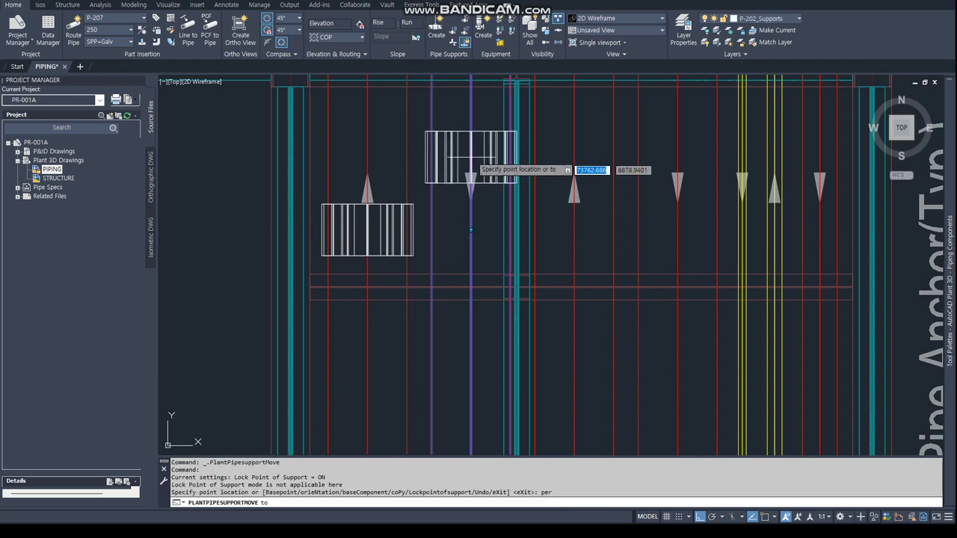
text(per)
key(Return)
click(469, 148)
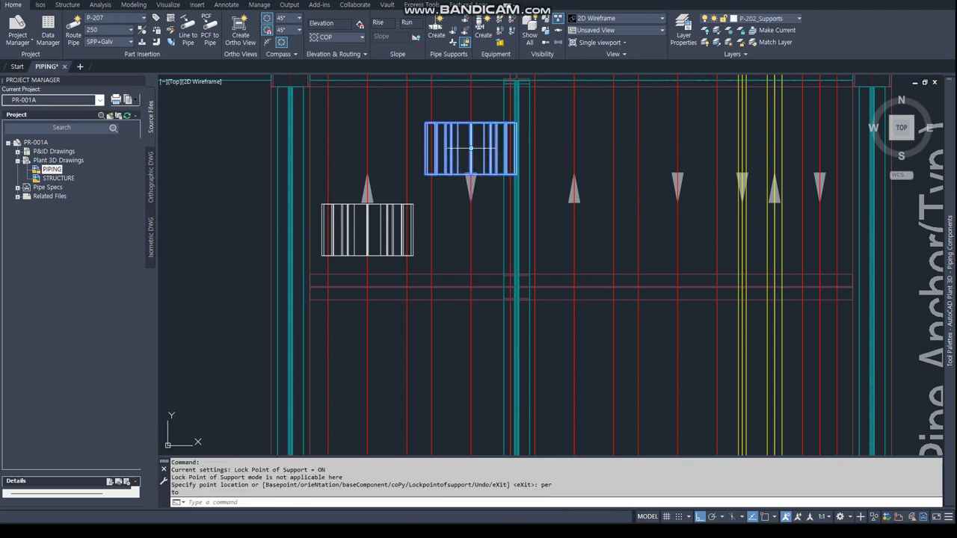
key(Escape)
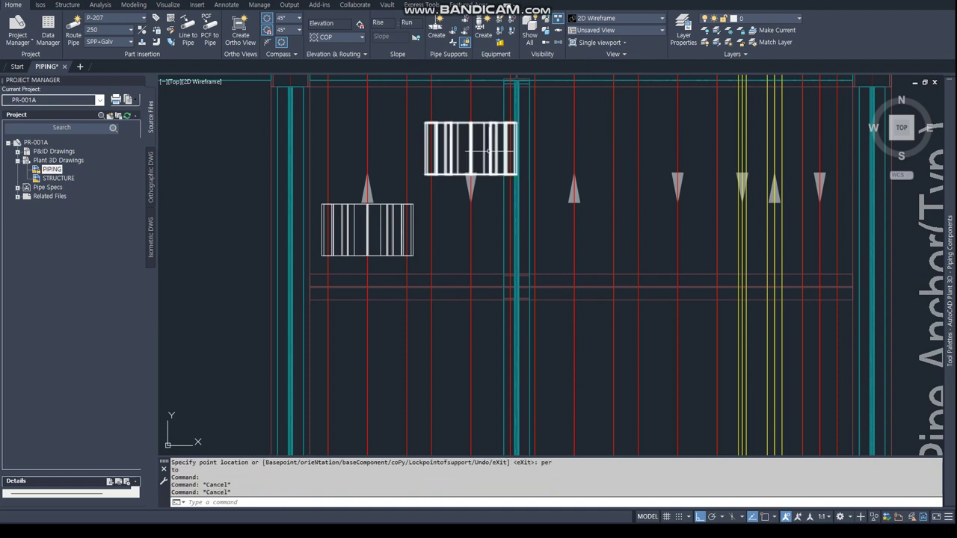
click(479, 152)
click(471, 150)
right_click(469, 149)
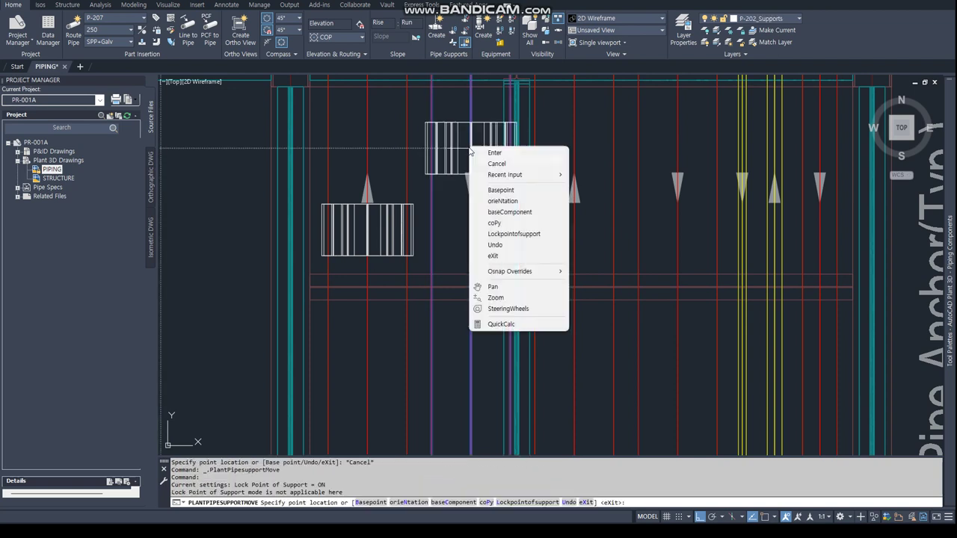
Step: Copy the upper cover saddle with Nearest snaps onto the next two pipes to the right
click(499, 224)
key(Escape)
click(471, 150)
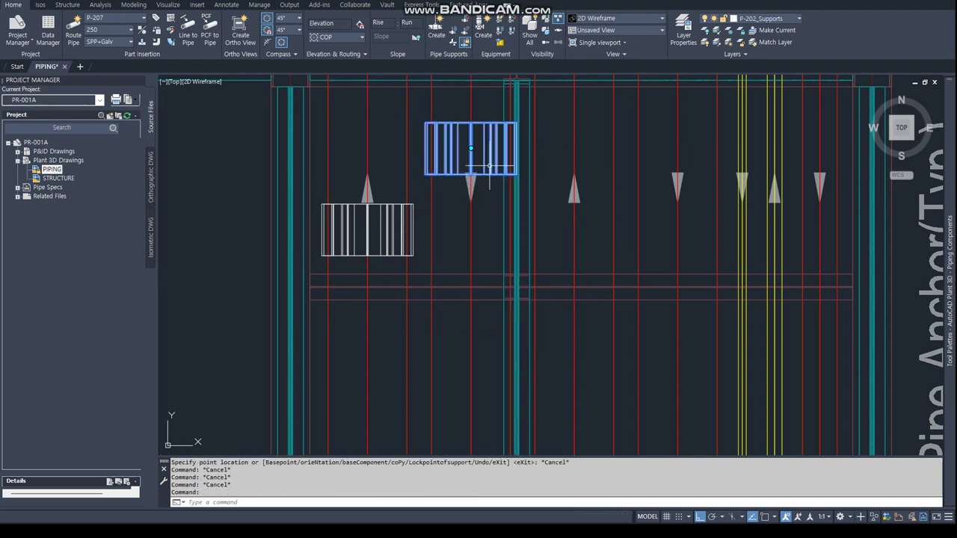
right_click(490, 168)
click(523, 318)
text(nea)
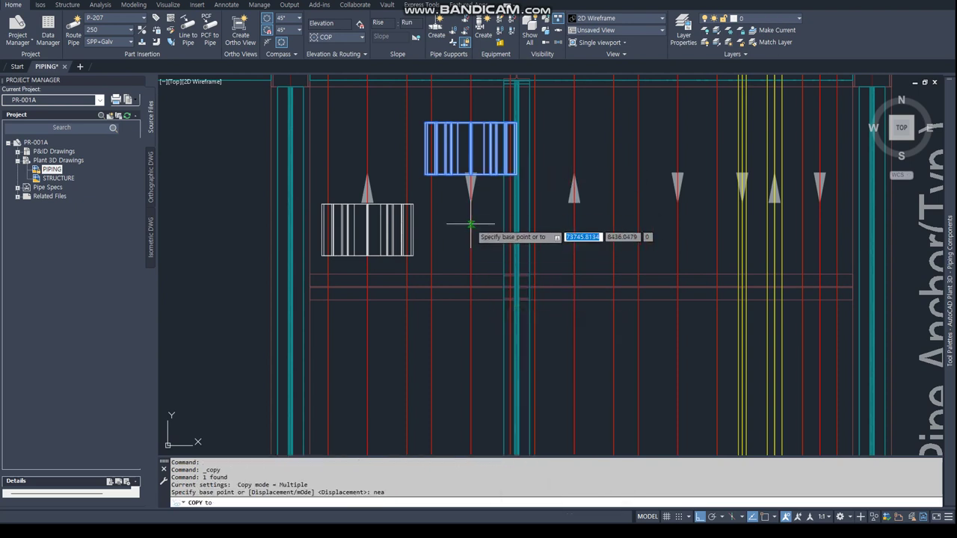
click(470, 223)
text(nea)
key(Return)
click(574, 223)
text(nea)
key(Return)
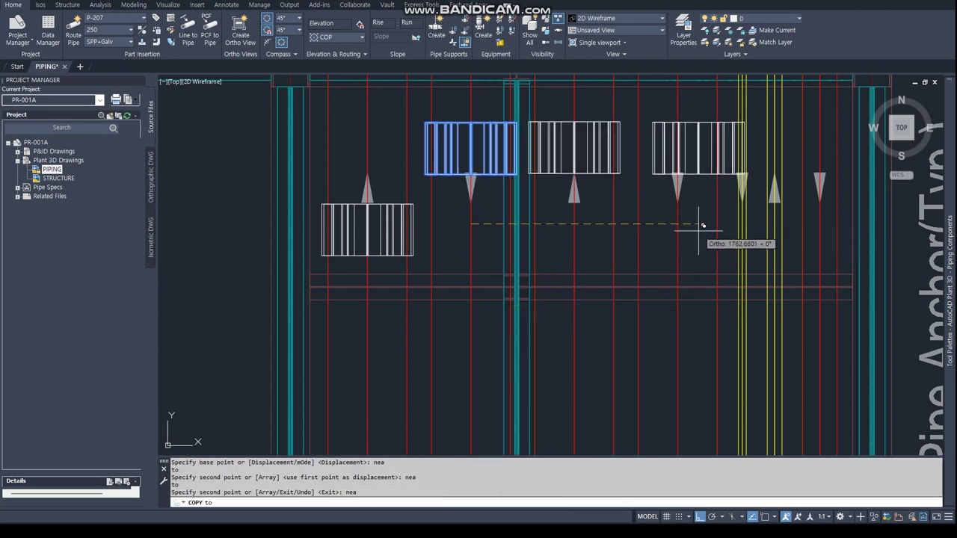
click(678, 231)
key(Escape)
key(Escape)
Step: Try relocating the newest copy with a Perpendicular (PER) snap, then cancel
click(702, 174)
click(678, 160)
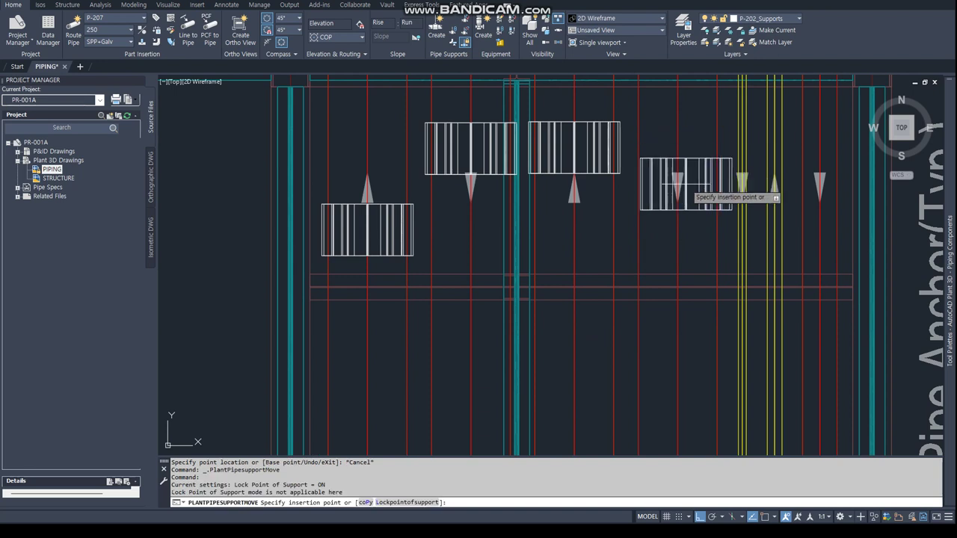
text(p)
key(Return)
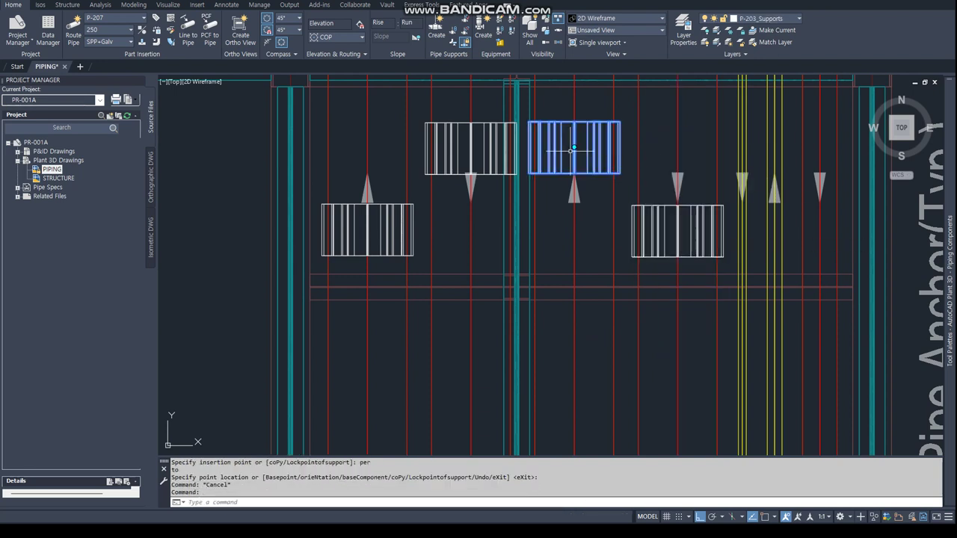
text(per)
key(Return)
key(Escape)
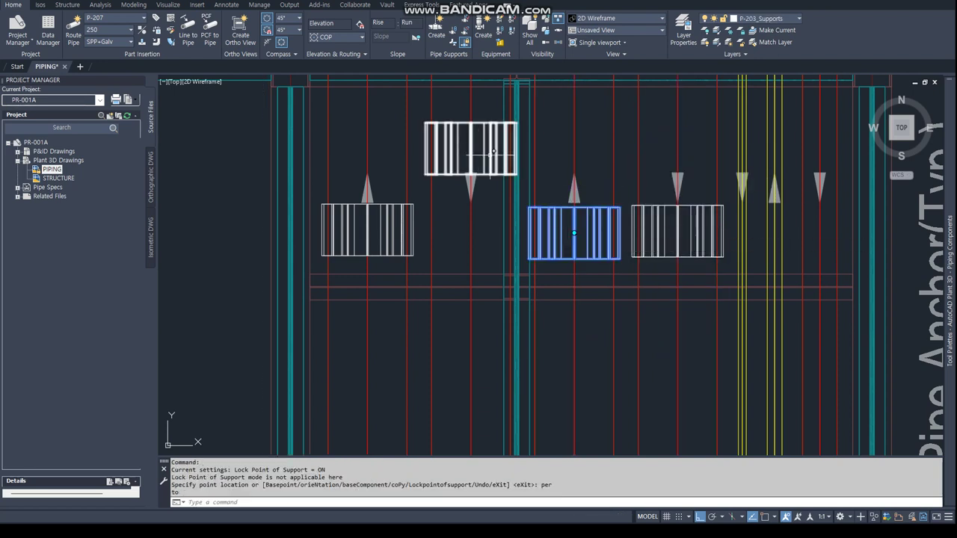
key(Escape)
Step: Drop the upper support down onto its pipe, level with the first saddle
click(488, 149)
click(470, 148)
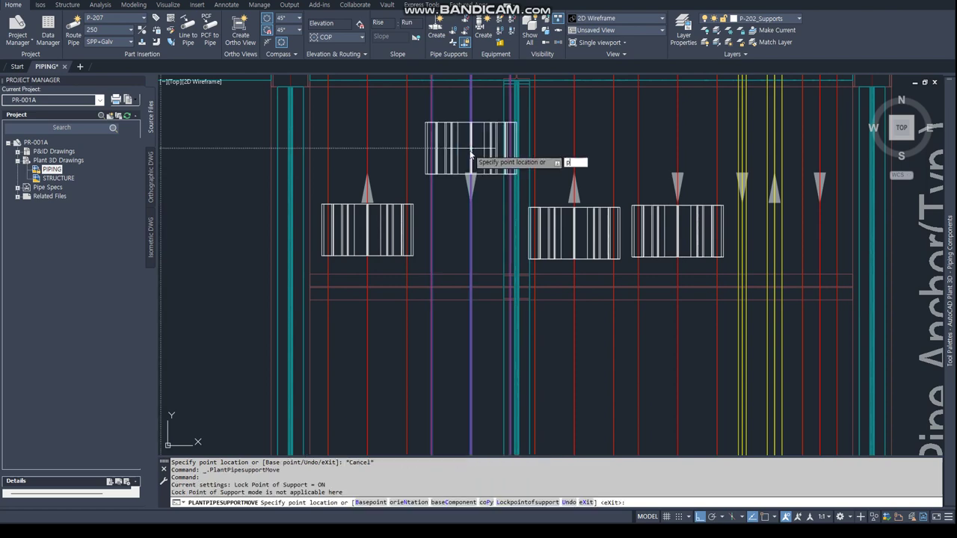
click(470, 217)
key(Escape)
drag(419, 246, 386, 194)
right_click(386, 195)
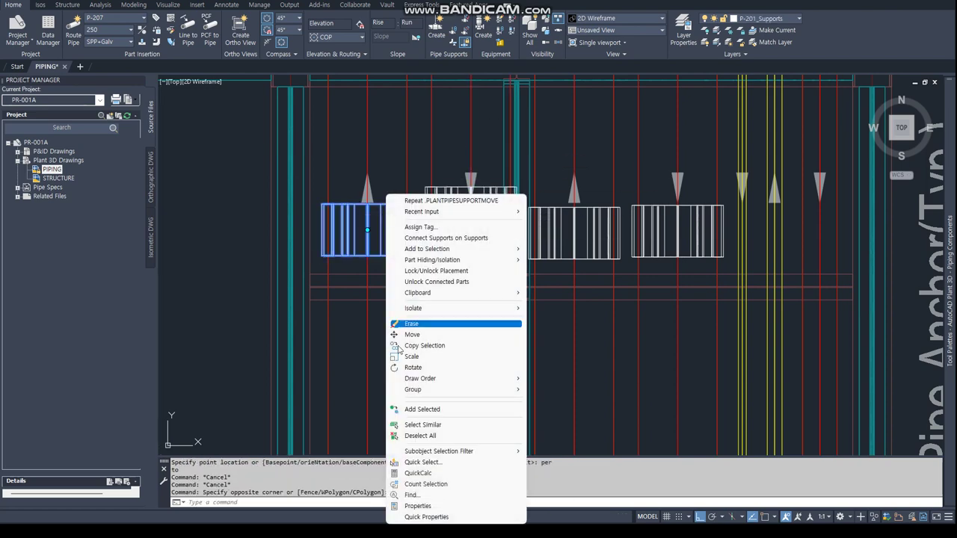
click(402, 507)
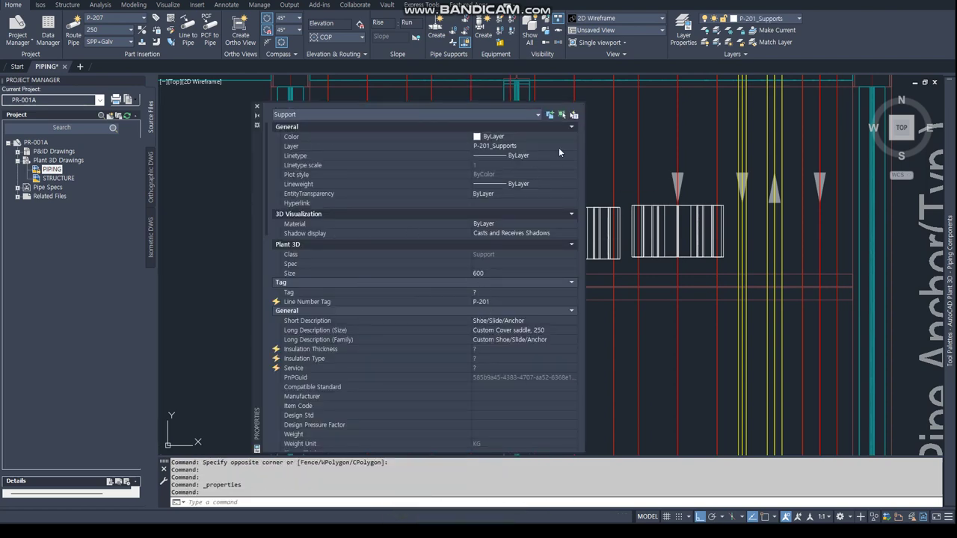
click(257, 106)
key(Escape)
key(Escape)
click(488, 200)
right_click(487, 200)
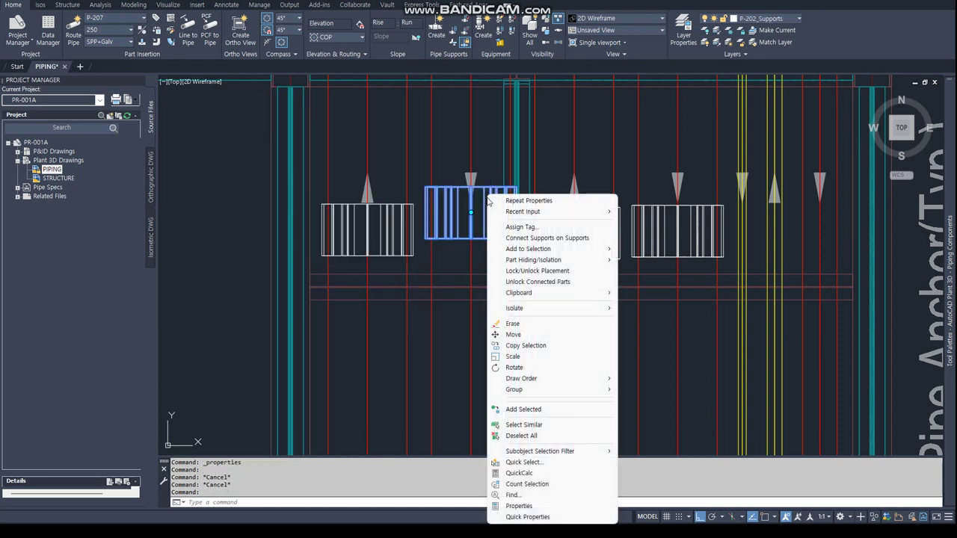
click(519, 508)
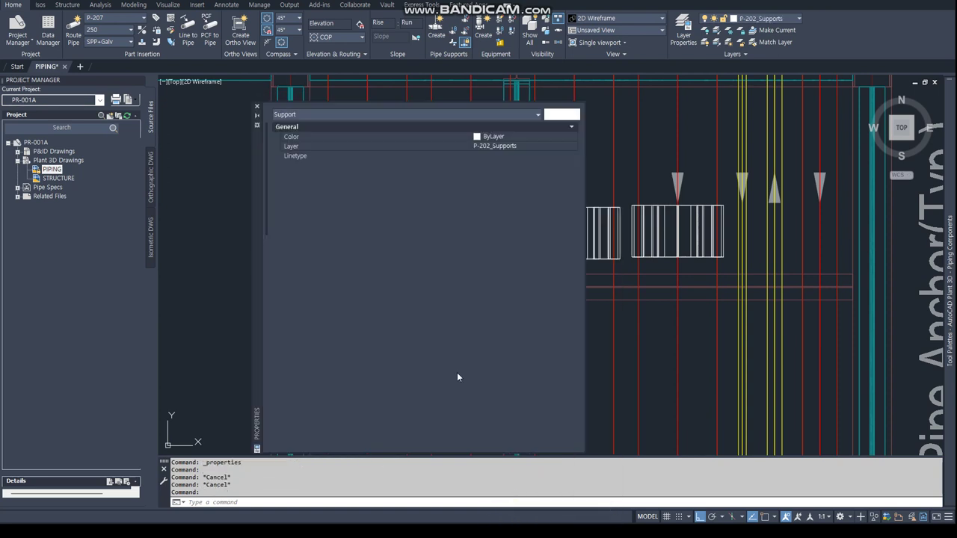
click(257, 106)
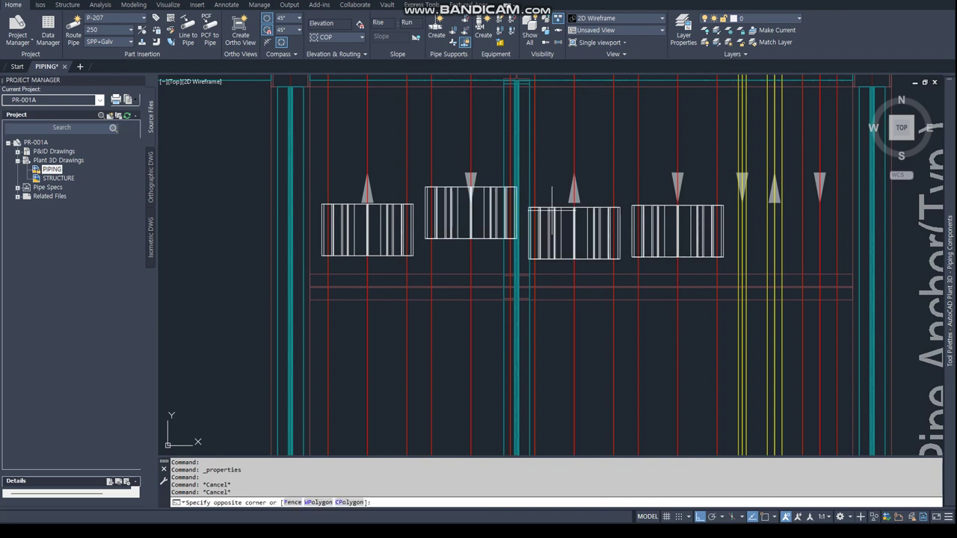
click(552, 210)
right_click(547, 195)
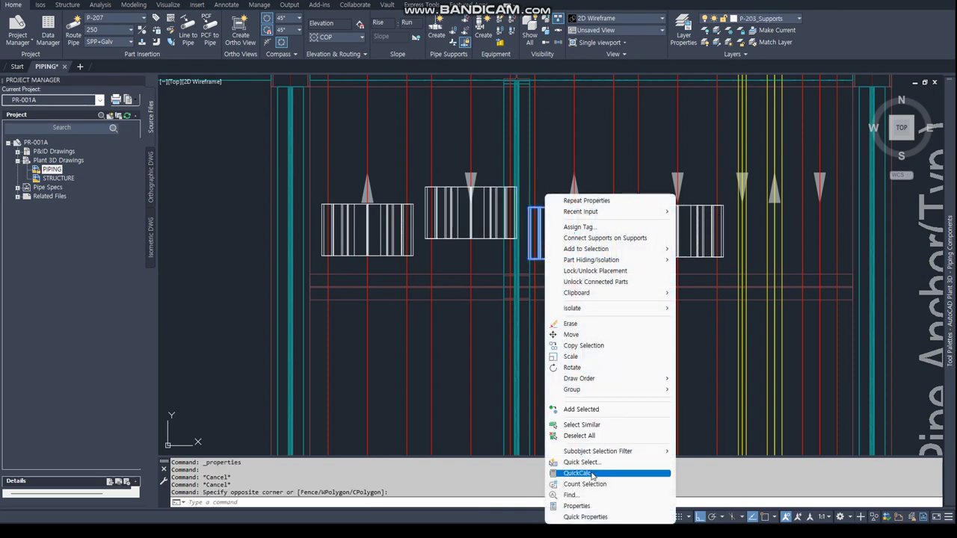
click(578, 507)
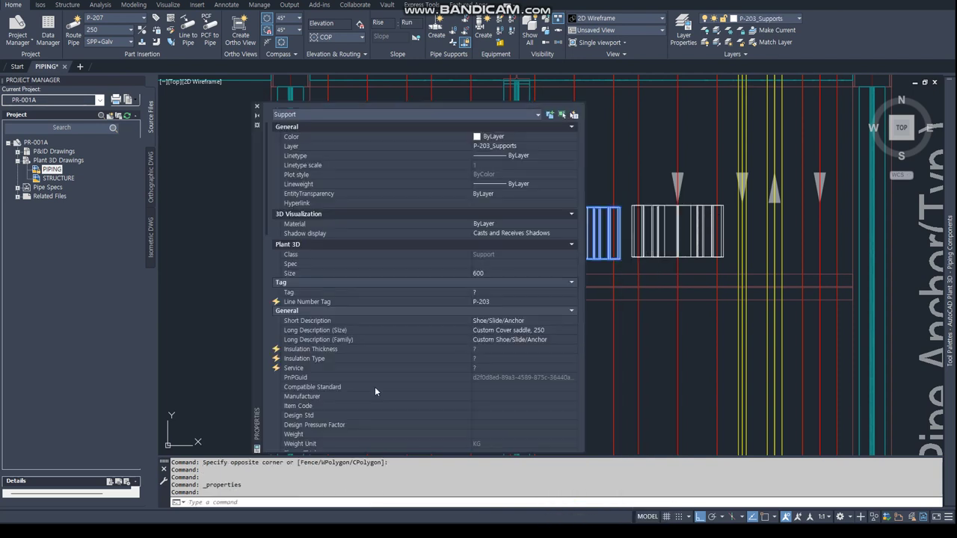
click(257, 106)
key(Escape)
key(Escape)
click(829, 223)
click(663, 216)
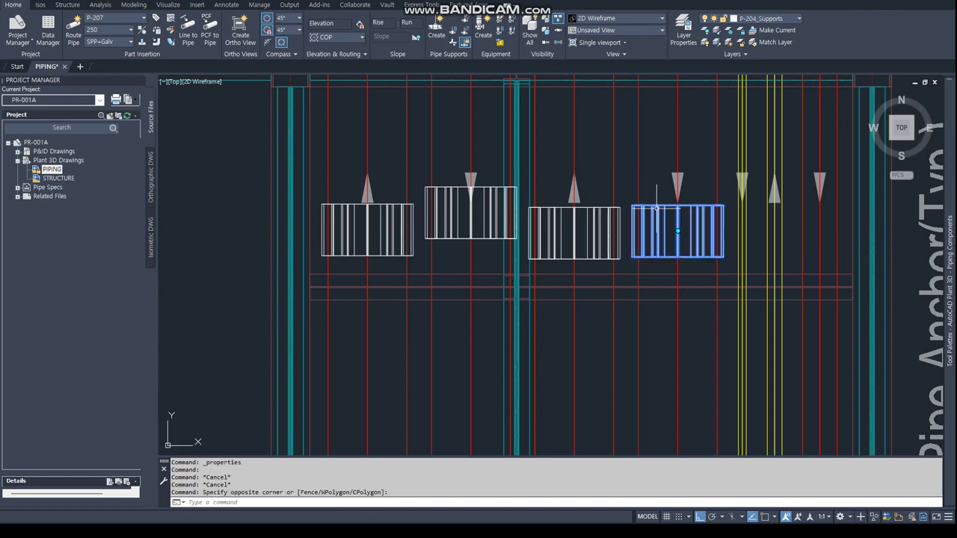
right_click(657, 196)
click(709, 509)
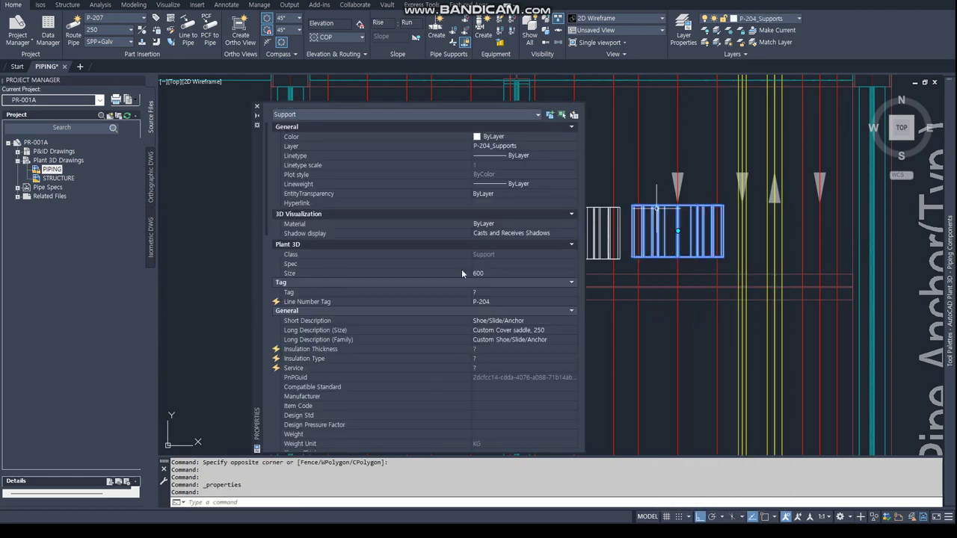
click(256, 106)
key(Escape)
key(Escape)
scroll(352, 160, down, 3)
Step: Try moving the leftmost and second supports, cancelling both attempts
scroll(598, 320, up, 4)
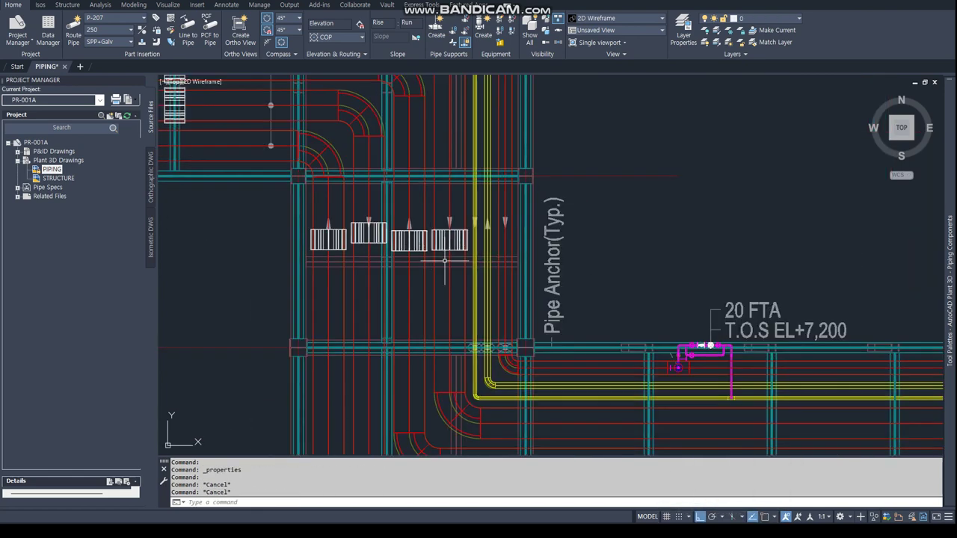
scroll(598, 320, up, 1)
scroll(404, 298, up, 2)
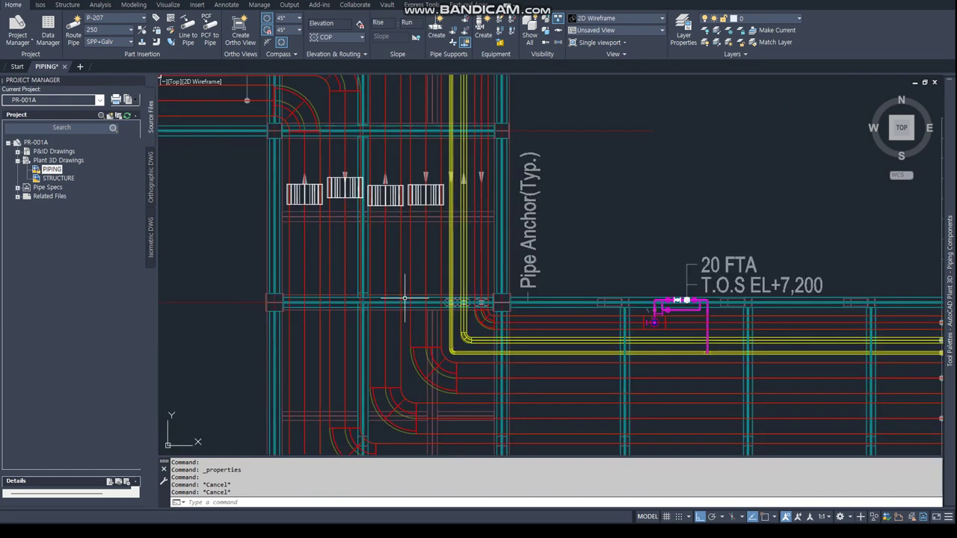
scroll(289, 247, up, 2)
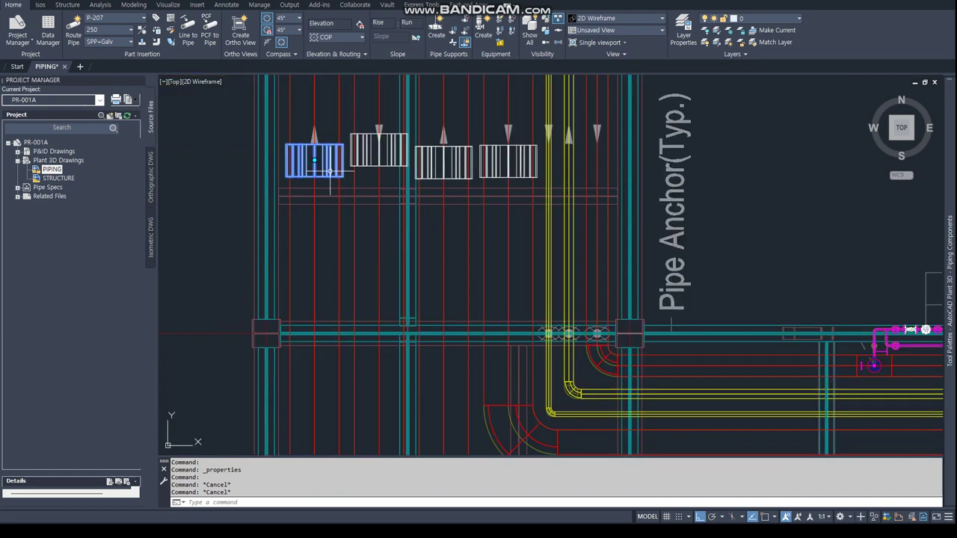
click(314, 159)
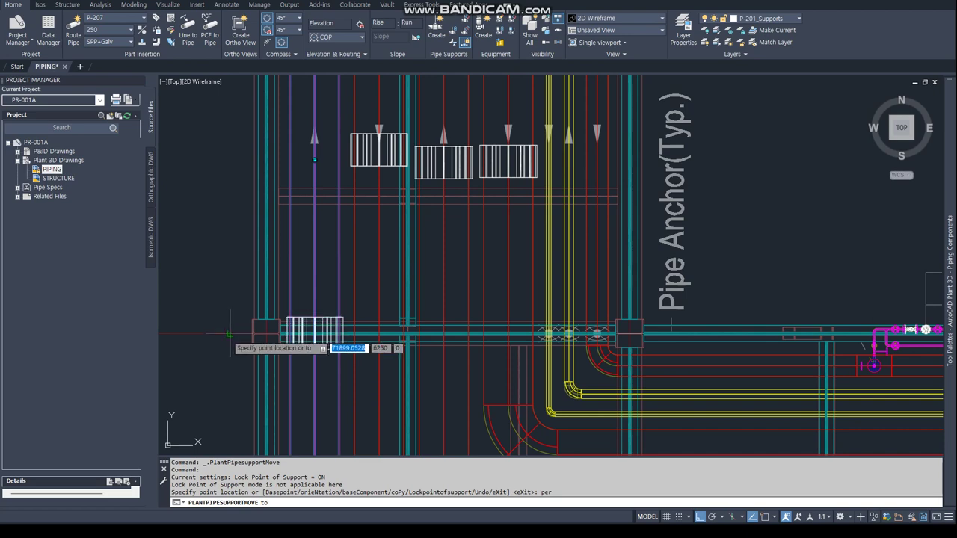
key(Escape)
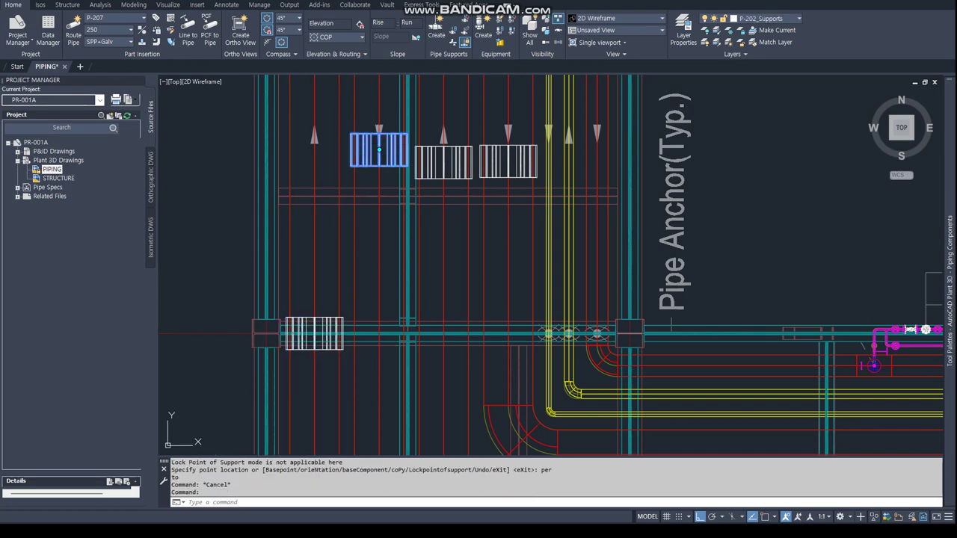
click(379, 150)
key(Escape)
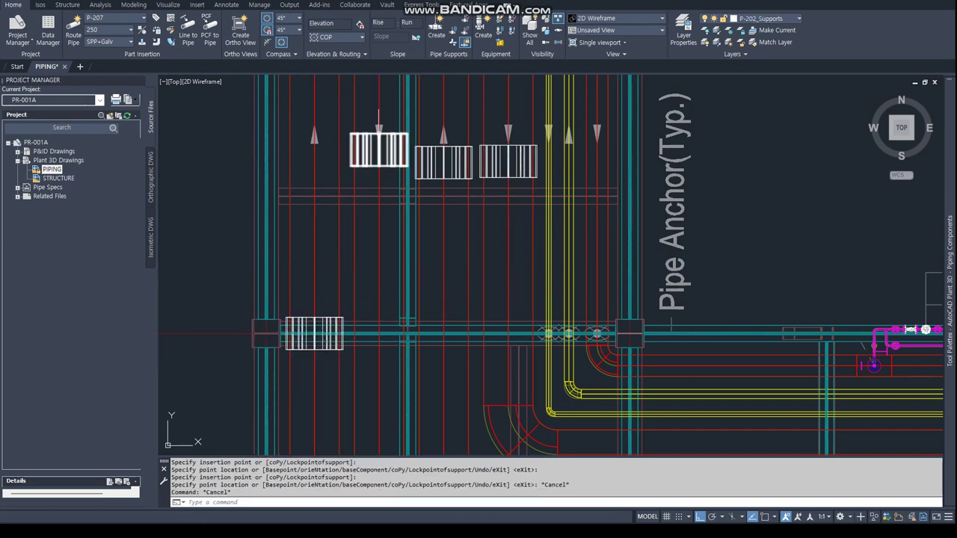
key(Escape)
key(Escape)
Step: Move the second support onto the rack beam with a PER snap
click(379, 150)
click(380, 150)
scroll(395, 333, up, 4)
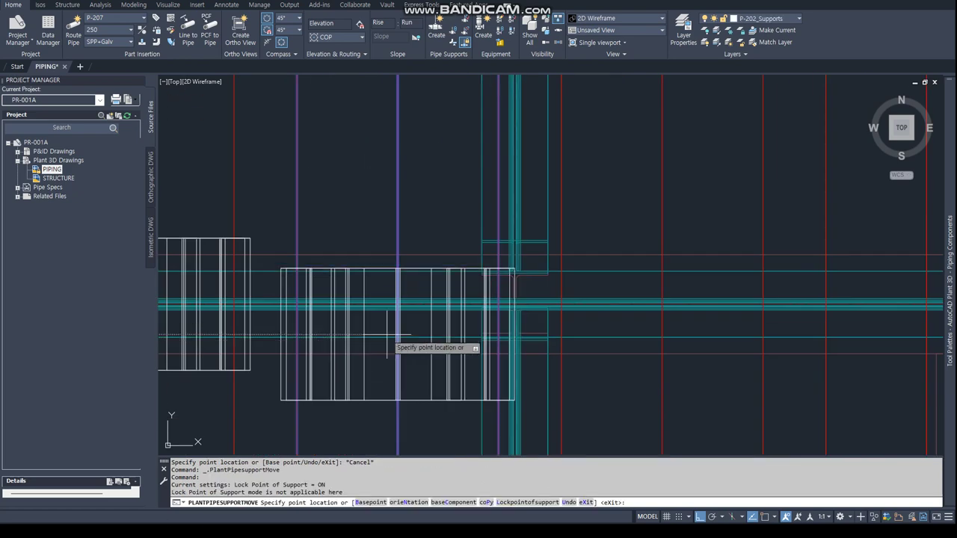
scroll(397, 285, up, 2)
scroll(397, 285, up, 1)
text(per)
key(Return)
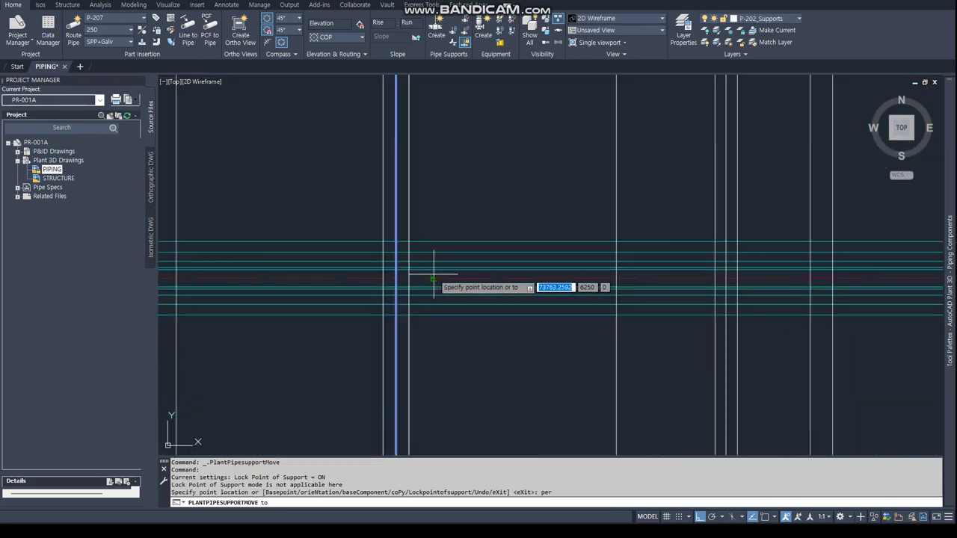
scroll(434, 279, down, 3)
scroll(434, 279, down, 3)
key(Escape)
key(Escape)
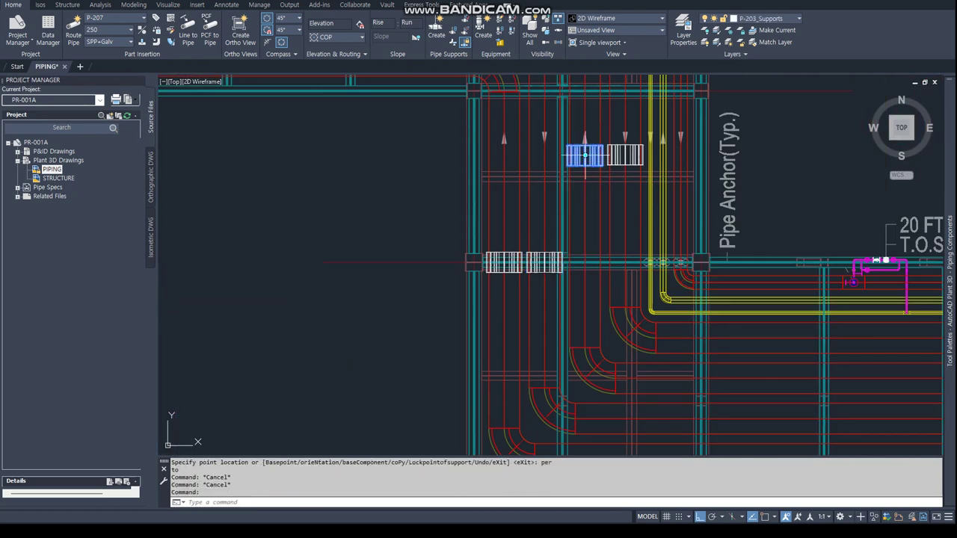
Step: Move the third support onto the rack beam with a perpendicular snap
click(584, 155)
scroll(595, 267, up, 5)
scroll(594, 267, up, 4)
text(er)
scroll(572, 220, down, 3)
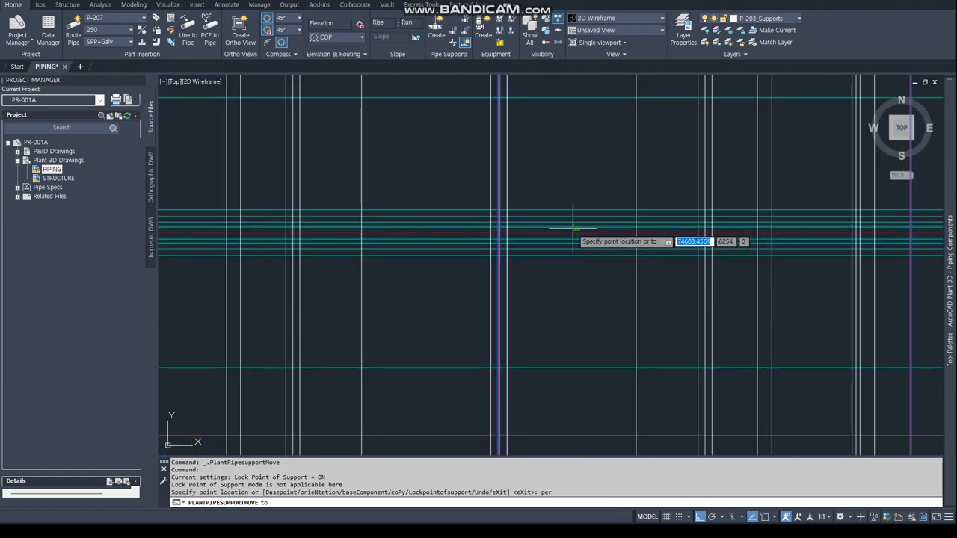
scroll(572, 220, down, 3)
key(Return)
scroll(582, 220, down, 3)
key(Escape)
key(Escape)
Step: Place the fourth support perpendicular onto the rack beam beside the others
click(590, 147)
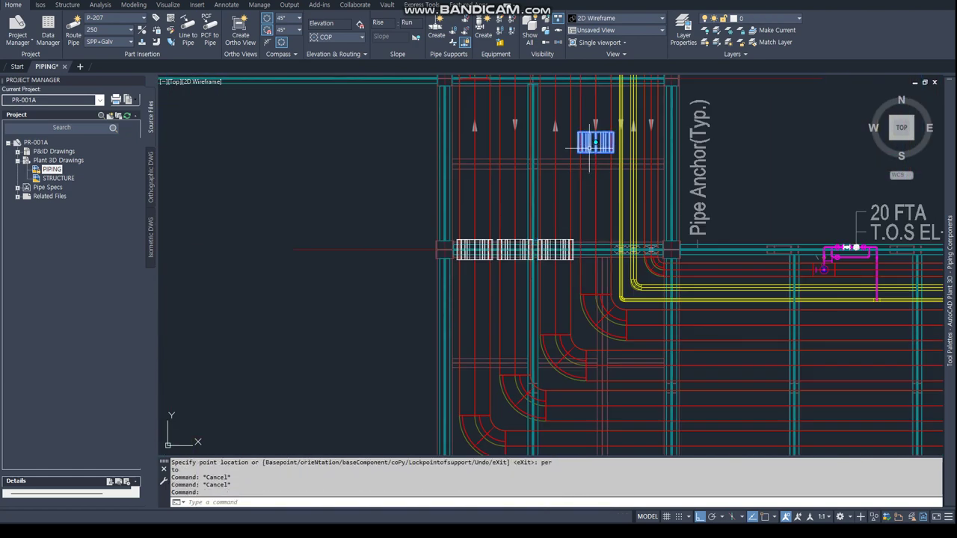
click(596, 142)
scroll(588, 225, up, 3)
scroll(599, 310, up, 3)
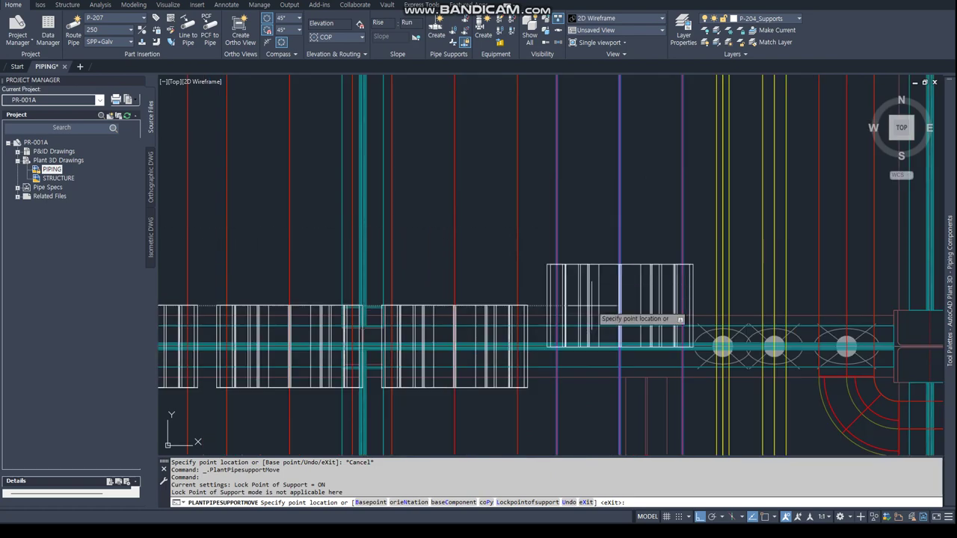
scroll(602, 321, up, 3)
text(per)
key(Return)
click(601, 302)
scroll(569, 303, down, 3)
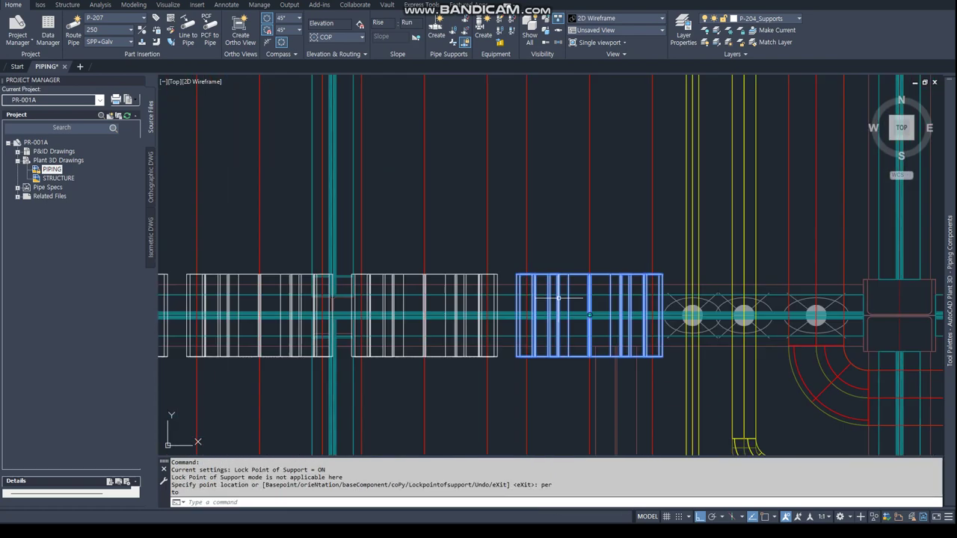
scroll(524, 303, down, 3)
scroll(490, 303, down, 3)
key(Escape)
key(Escape)
key(Escape)
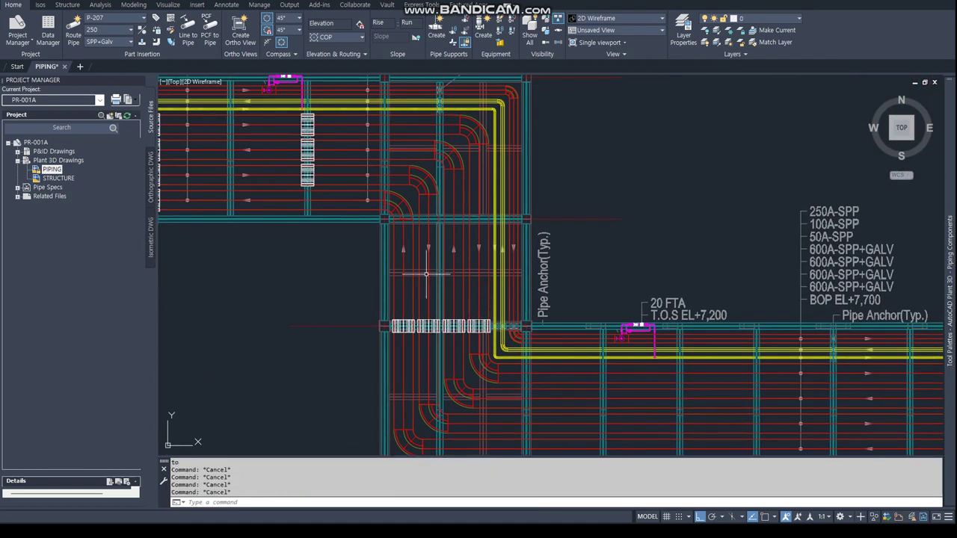
Step: Start a Copy Selection of the lower support, then cancel it
scroll(426, 274, down, 3)
scroll(420, 255, up, 5)
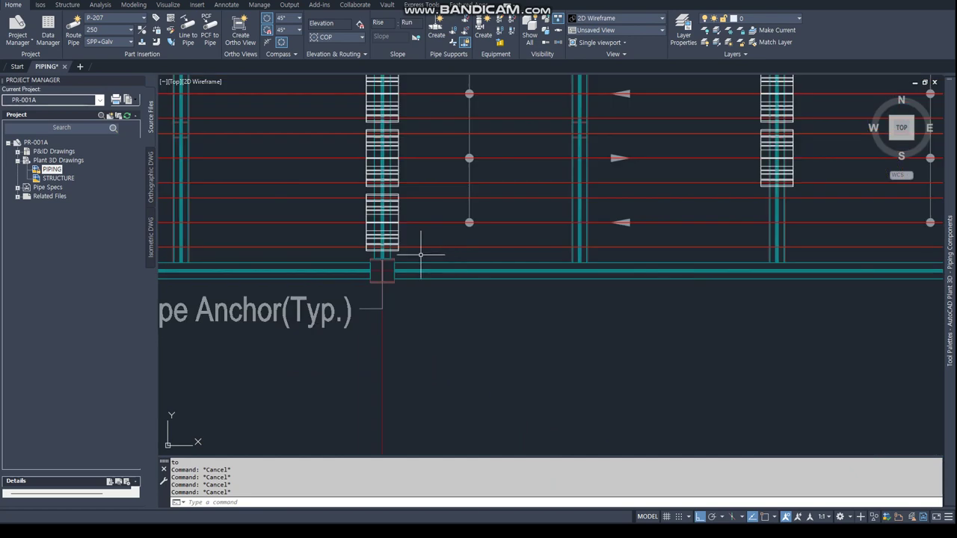
click(382, 222)
key(Escape)
key(Escape)
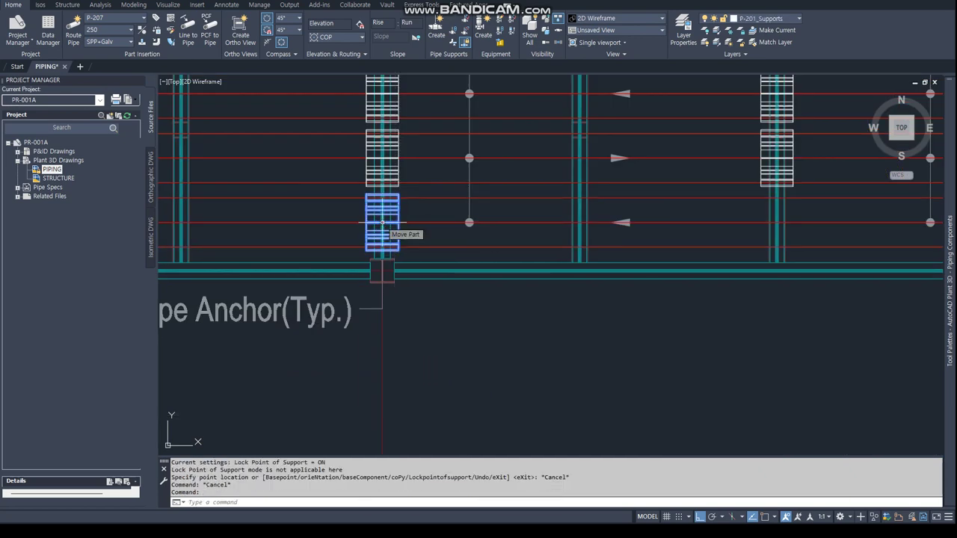
right_click(382, 223)
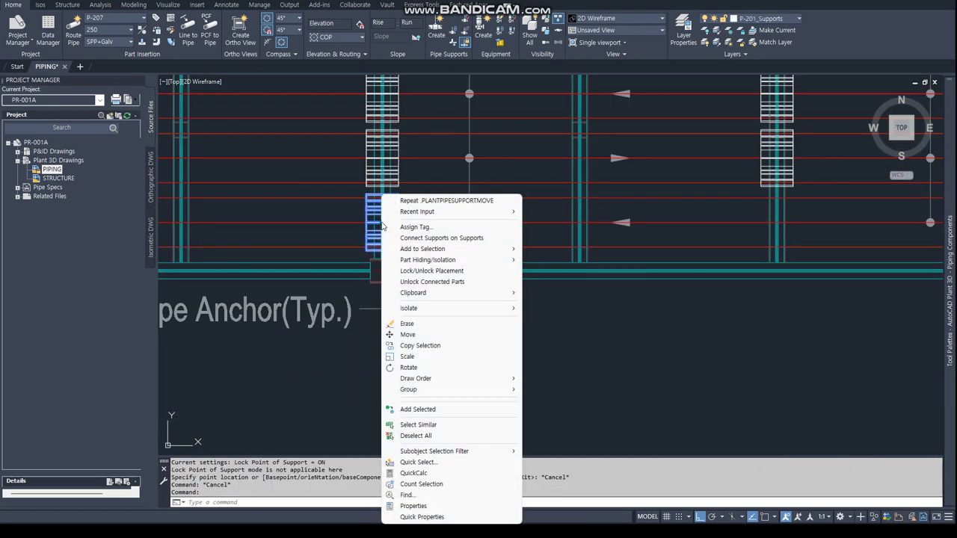
click(427, 350)
click(382, 222)
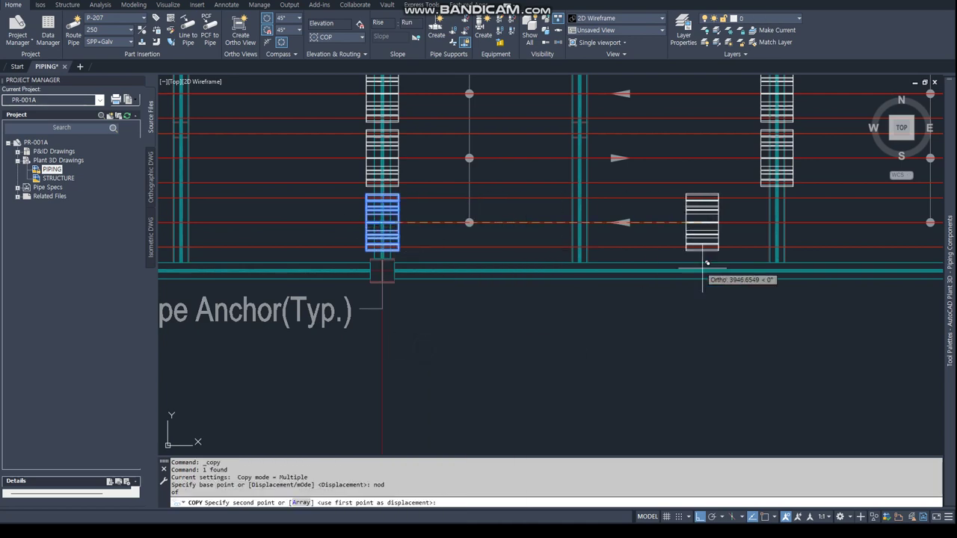
scroll(321, 232, up, 3)
scroll(306, 203, up, 3)
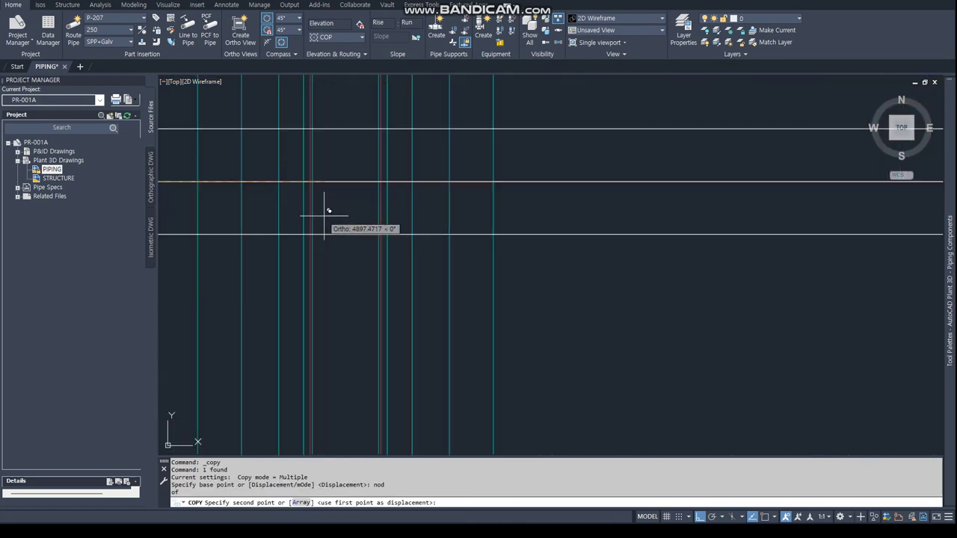
scroll(323, 207, down, 5)
scroll(395, 250, down, 3)
scroll(459, 261, up, 2)
scroll(459, 261, down, 3)
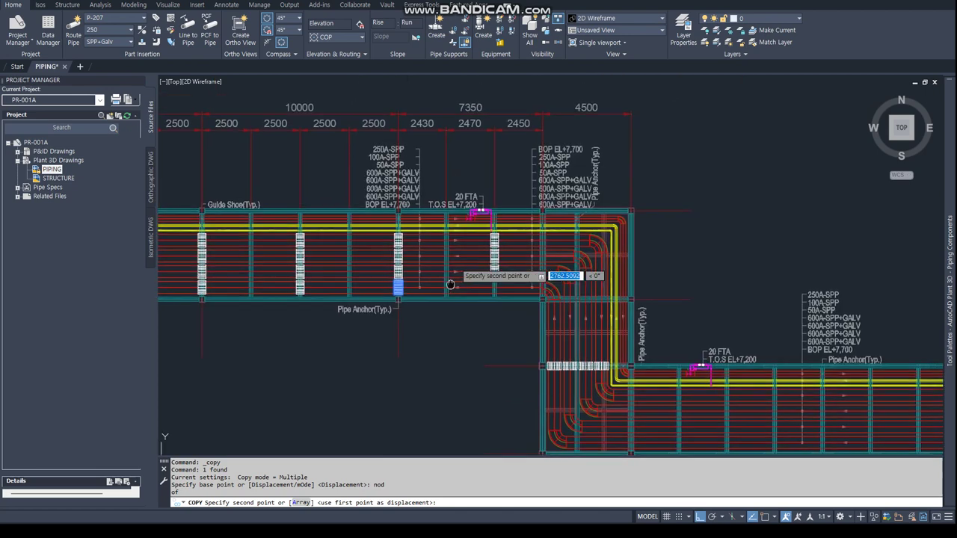
key(Escape)
Step: Copy the support onto the target pipe using a Nearest base point and Perpendicular destination
right_click(399, 288)
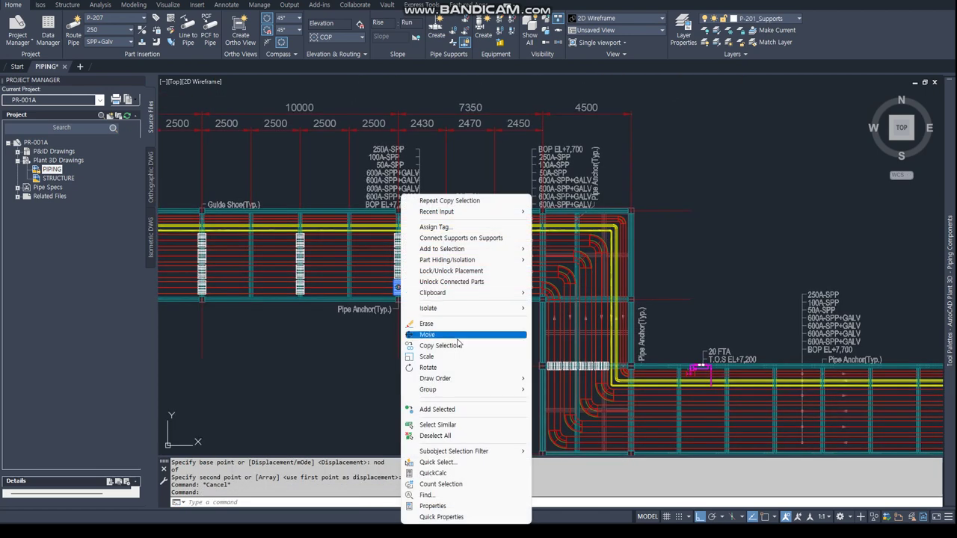
click(443, 346)
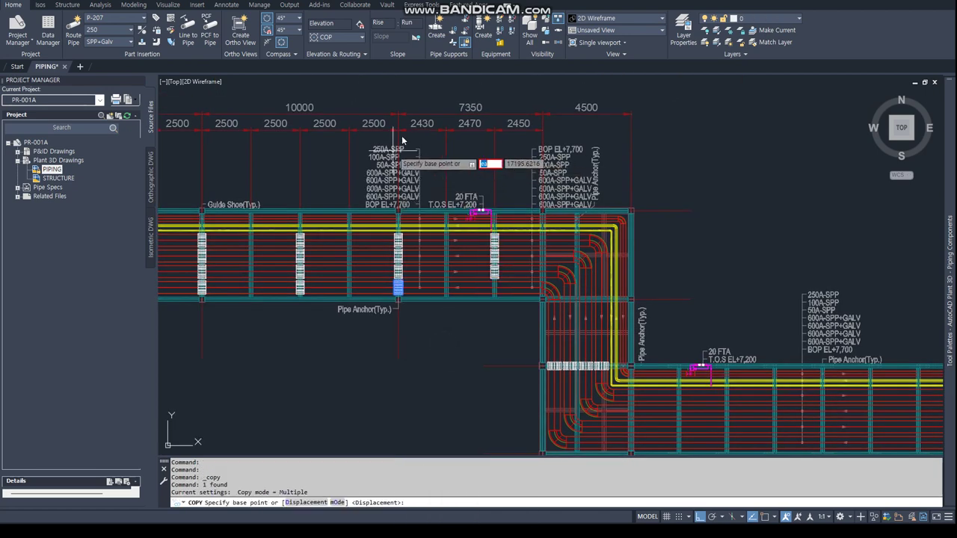
text(nea)
key(Return)
click(403, 134)
text(r)
key(Return)
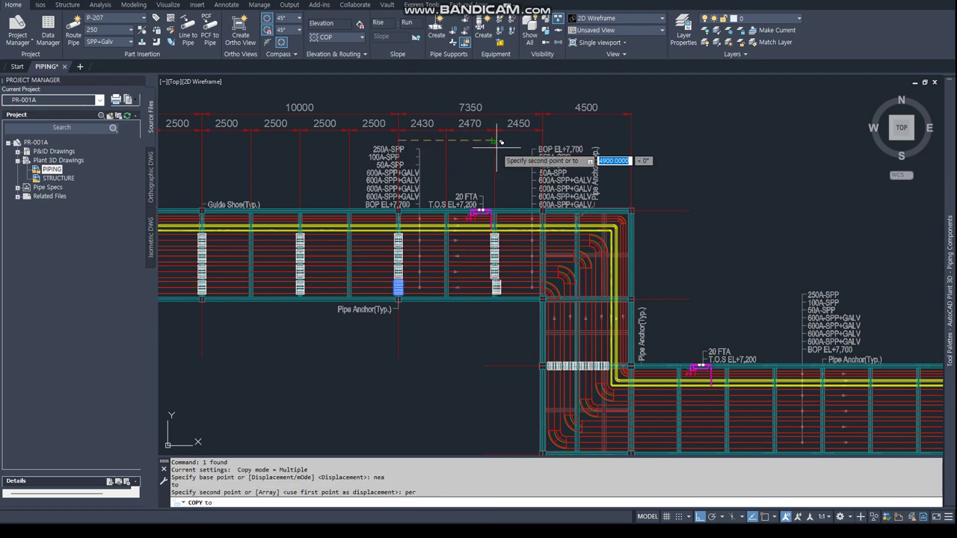
click(464, 138)
key(Escape)
Step: Extend a rack support's selection with Add to Selection > All connected parts
scroll(469, 243, up, 5)
click(471, 225)
right_click(474, 229)
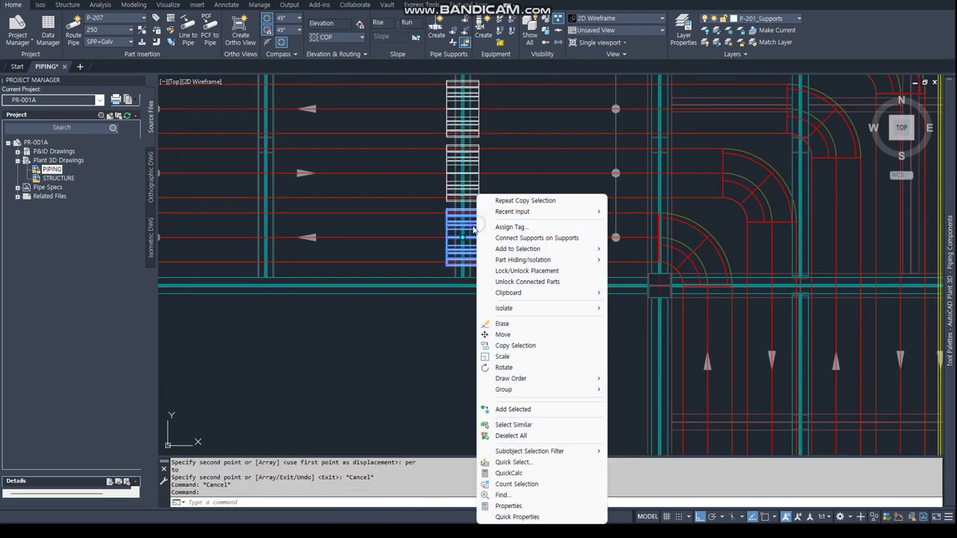
mouse_move(518, 249)
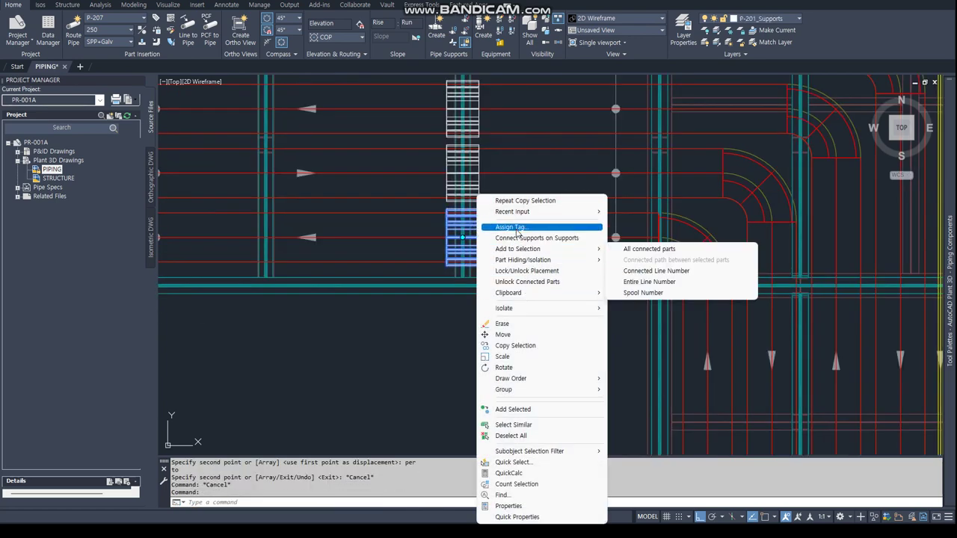
key(Escape)
click(474, 222)
right_click(474, 222)
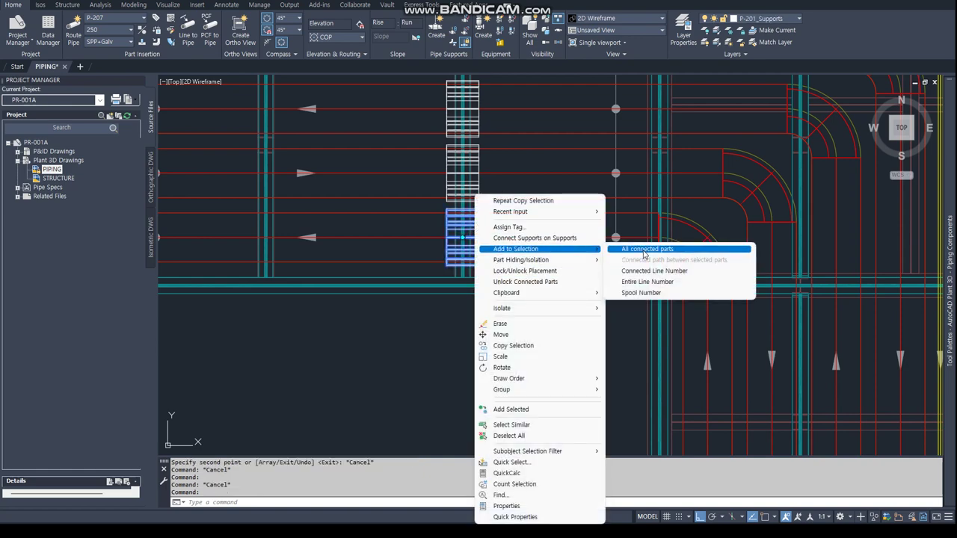
click(645, 254)
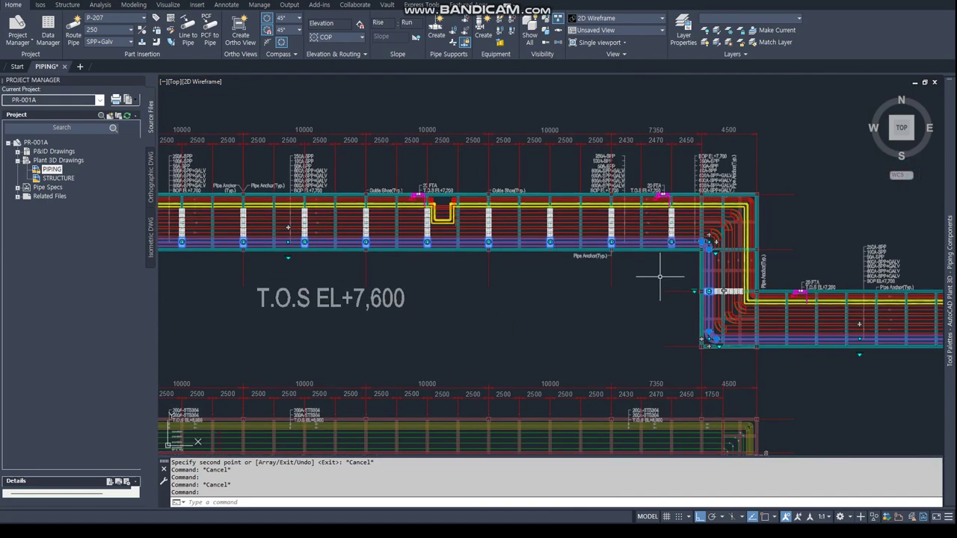
middle_drag(660, 277, 451, 235)
scroll(452, 235, up, 3)
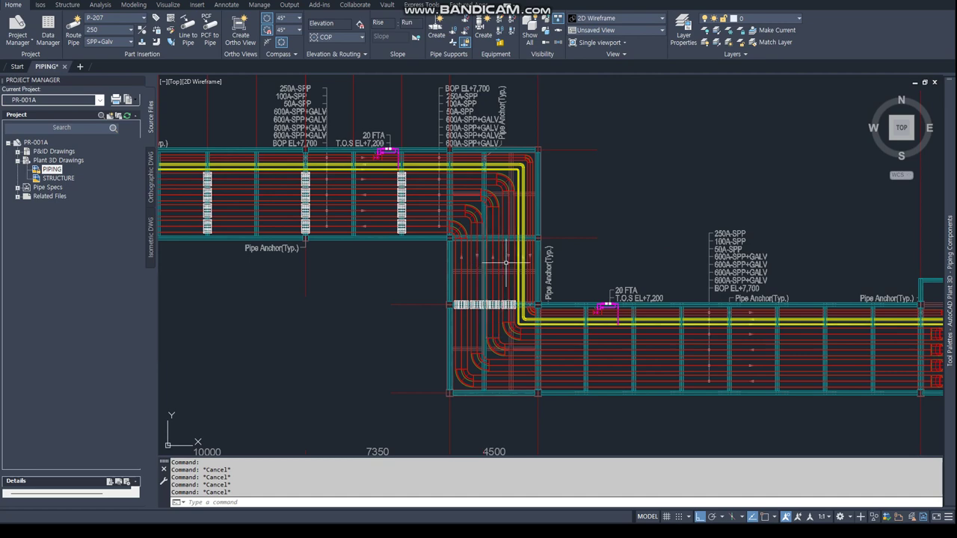
scroll(506, 262, up, 4)
scroll(494, 254, down, 3)
scroll(404, 240, up, 1)
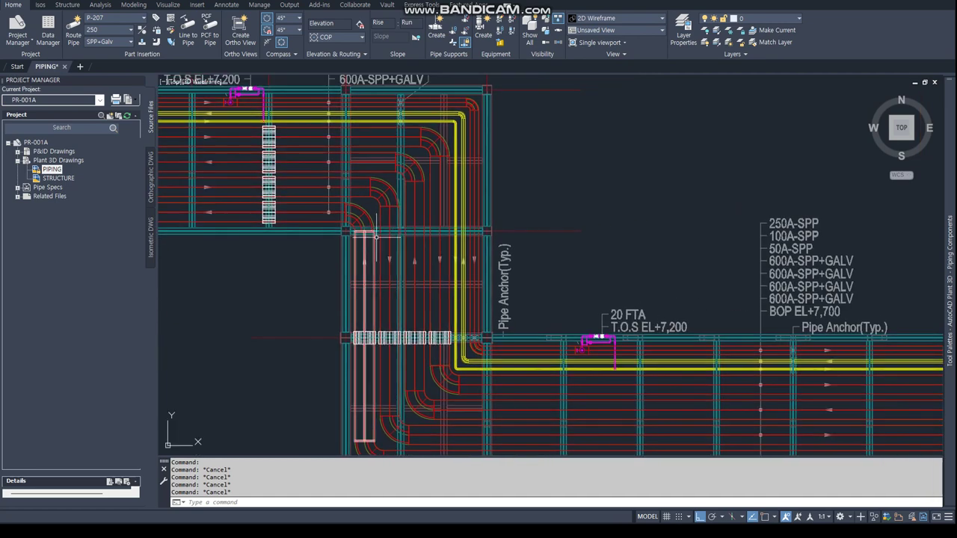
scroll(441, 331, up, 2)
Step: Measure the distance along the rack corner with DIST and a perpendicular snap: 3400
text(ist)
key(Return)
text(n)
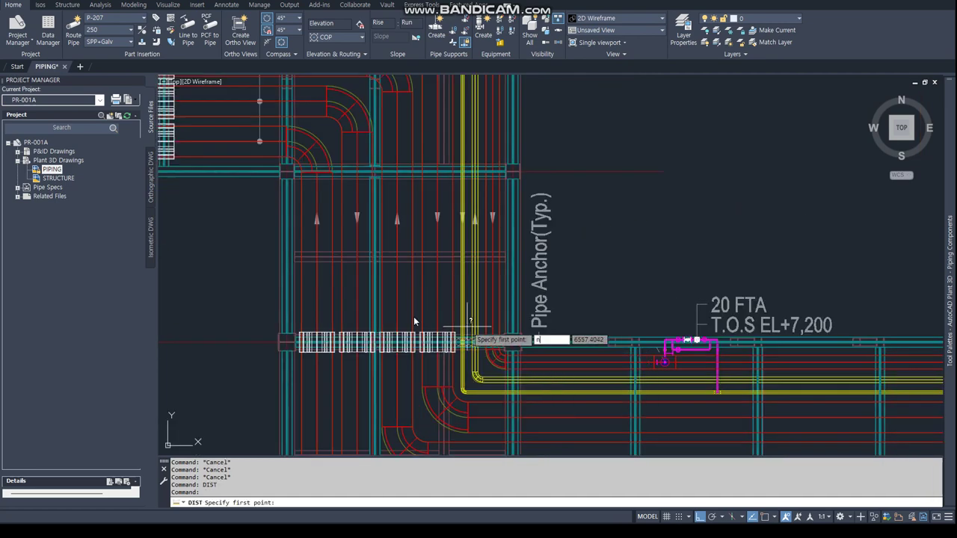
text(per)
key(Return)
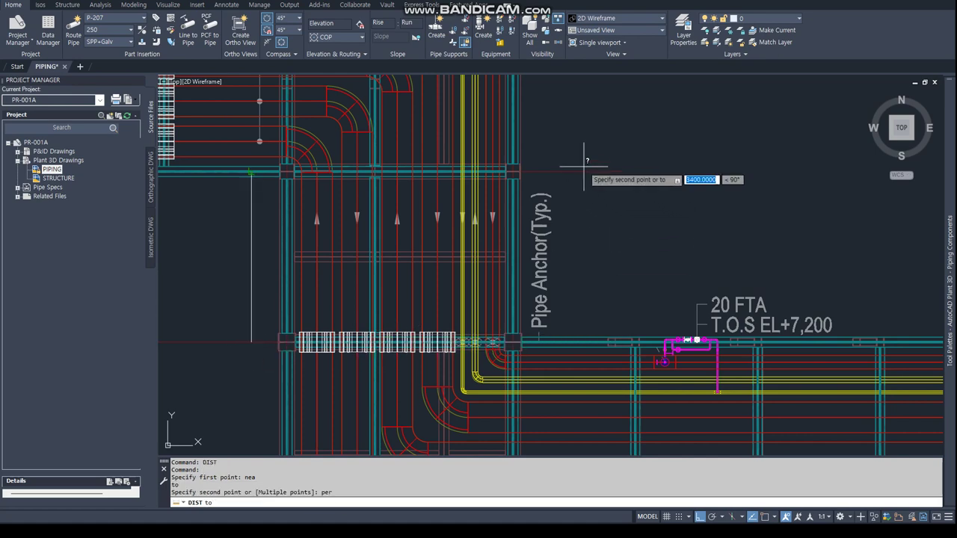
click(584, 165)
key(Escape)
Step: Copy the two selected saddle supports 3400 further along the run
click(437, 343)
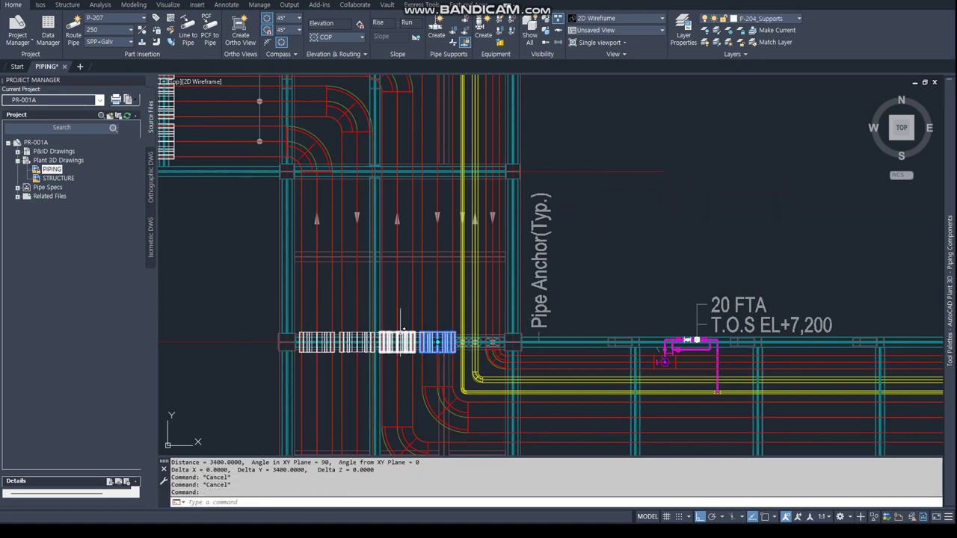
click(399, 342)
right_click(402, 338)
click(440, 170)
click(618, 279)
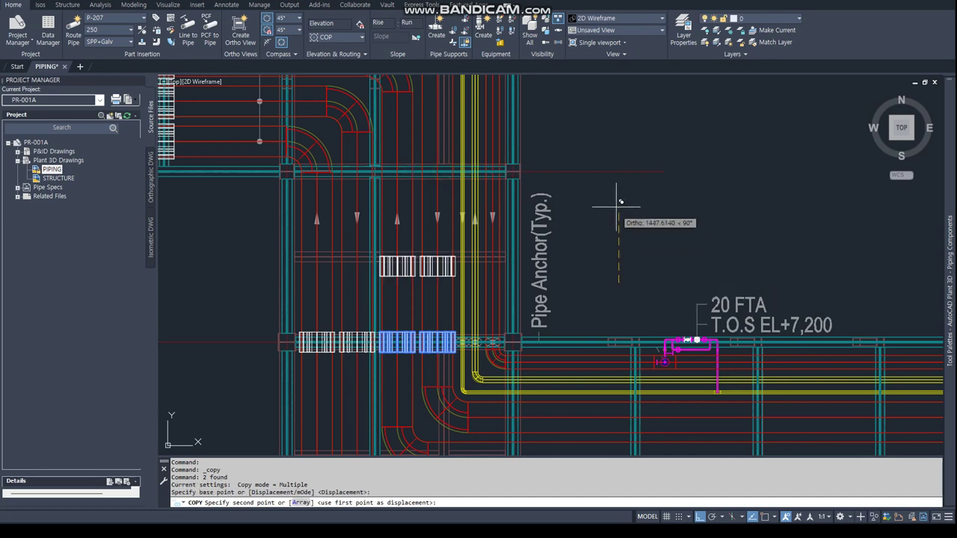
text(00)
key(Return)
key(Escape)
scroll(449, 187, down, 3)
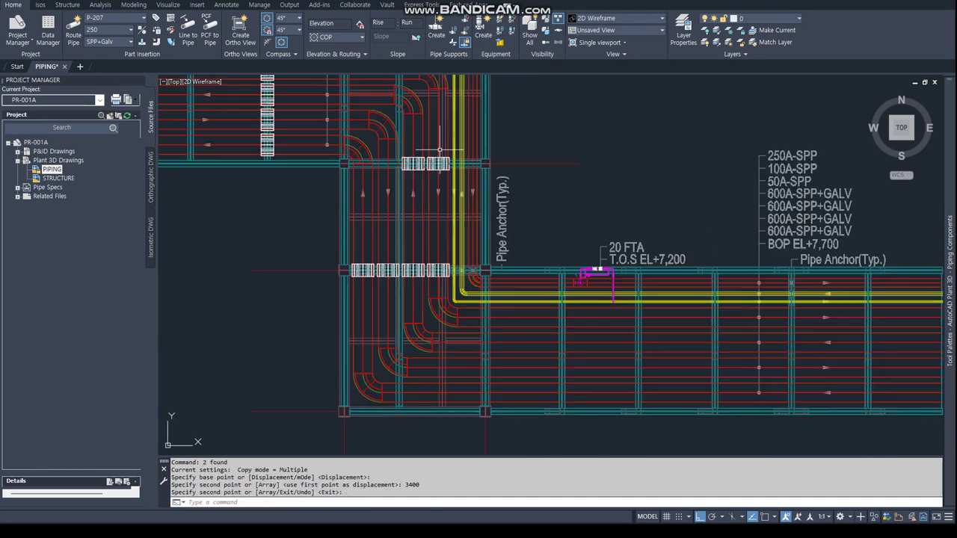
scroll(408, 211, down, 2)
key(Escape)
scroll(407, 218, up, 2)
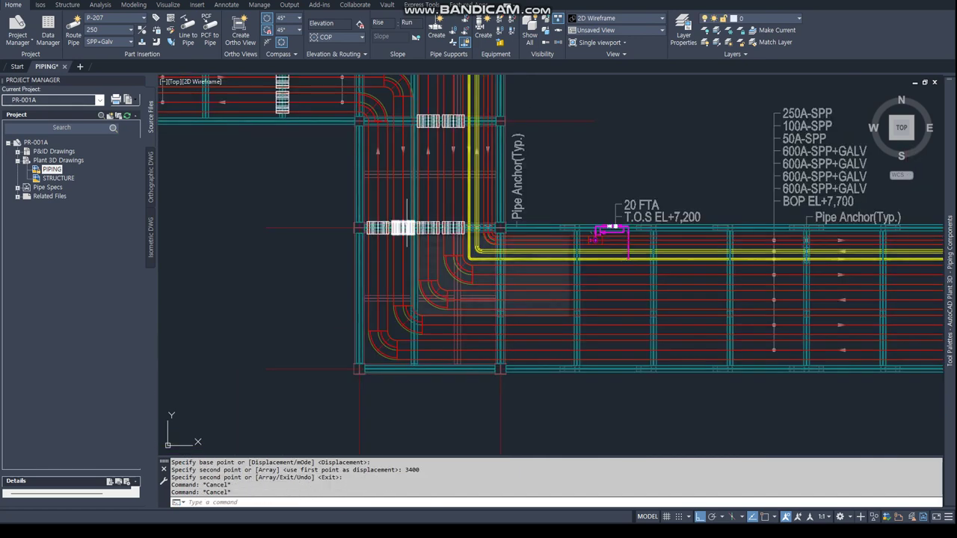
scroll(408, 224, down, 2)
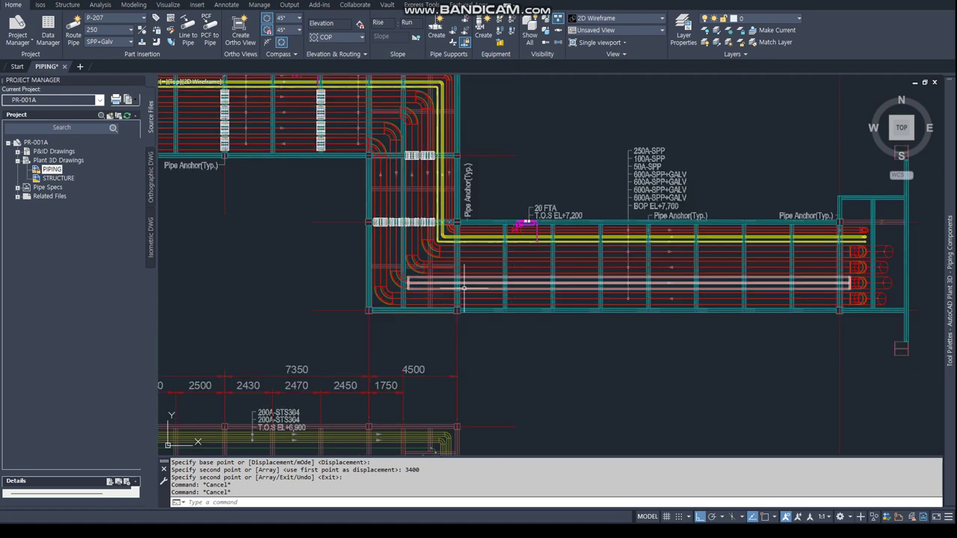
mouse_move(415, 322)
middle_down()
mouse_move(295, 279)
mouse_move(353, 283)
middle_up()
text(cop)
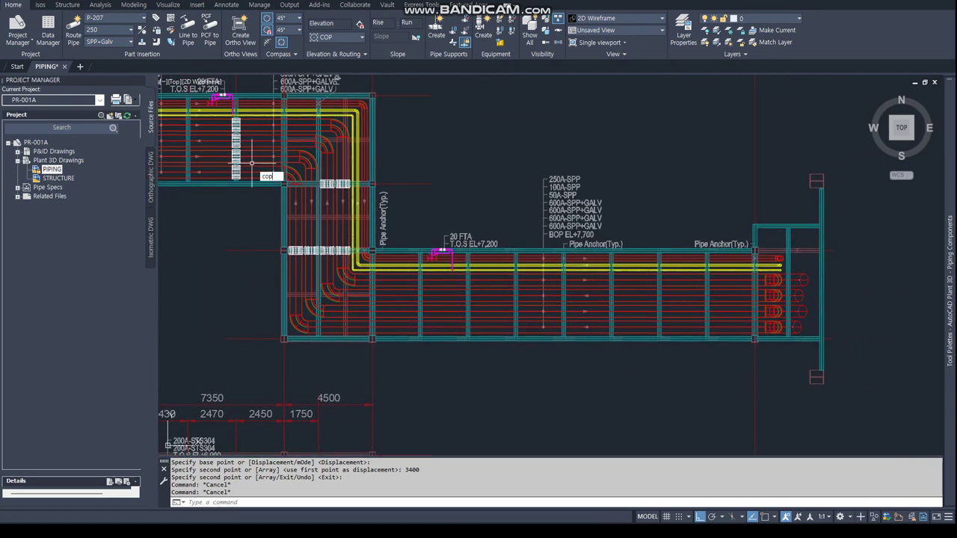
Step: Copy another support with Nearest snaps onto a nearby pipe
key(Return)
scroll(233, 124, up, 3)
scroll(239, 129, up, 2)
click(245, 133)
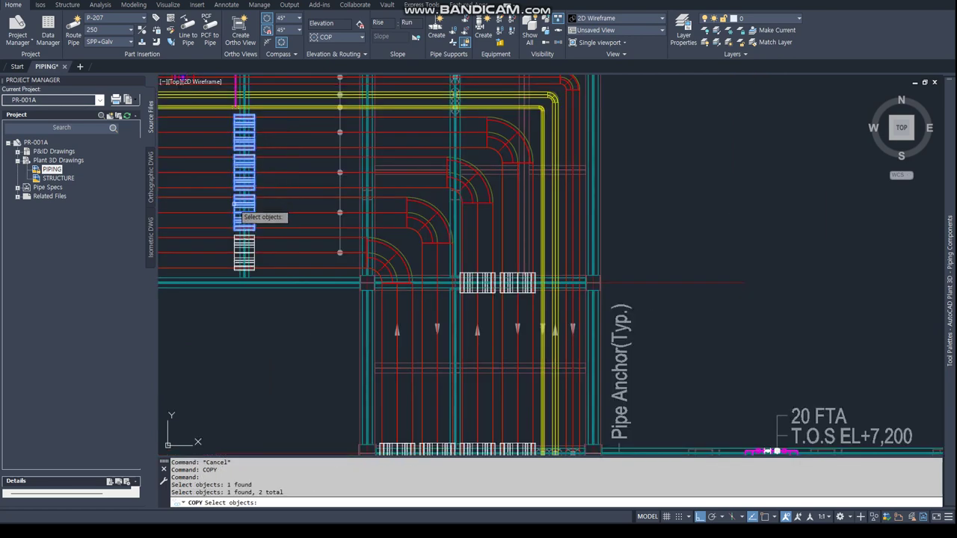
key(Return)
text(nea)
click(257, 264)
scroll(322, 225, down, 5)
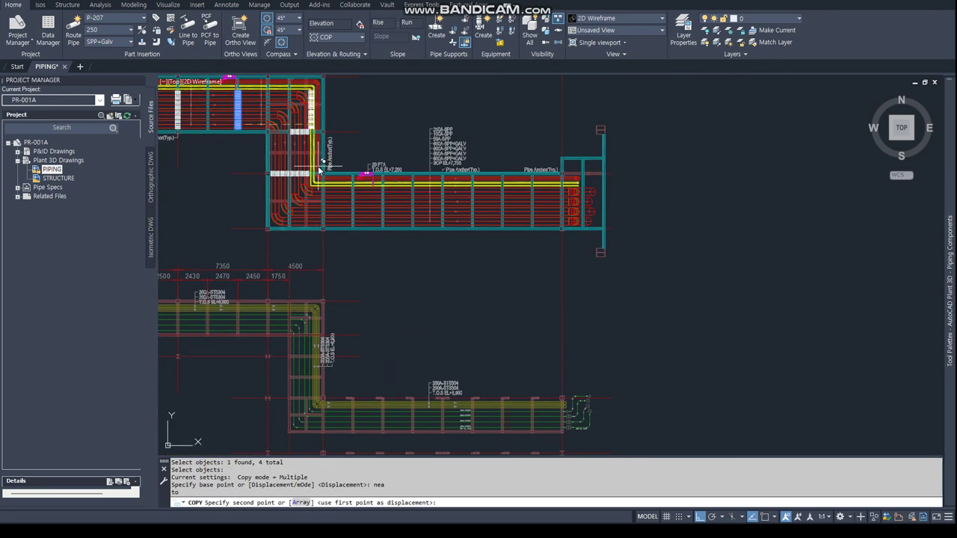
scroll(330, 196, up, 4)
text(nea)
scroll(330, 196, up, 2)
click(380, 297)
key(Escape)
key(Escape)
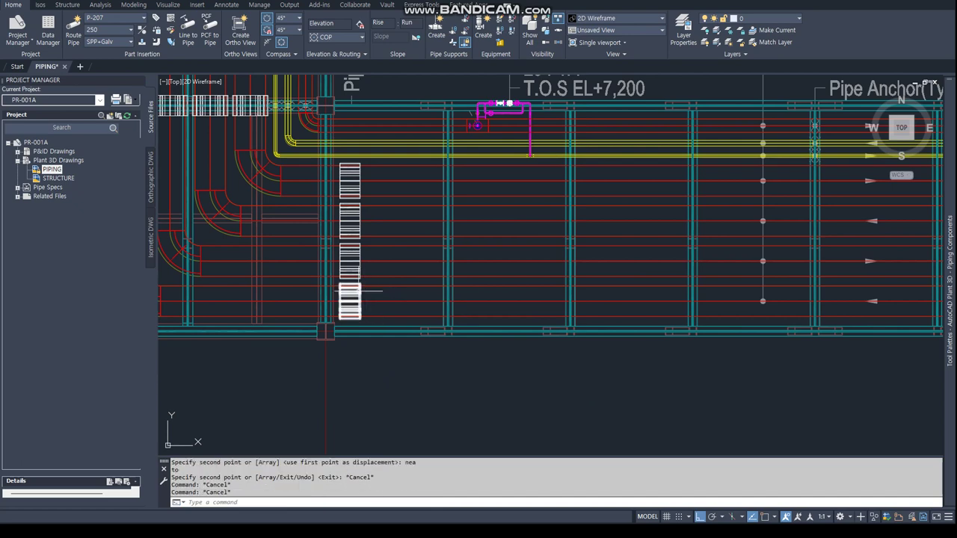
scroll(346, 315, up, 2)
click(342, 309)
Step: Place one support with a nearest snap, then abandon a second move attempt
text(nea)
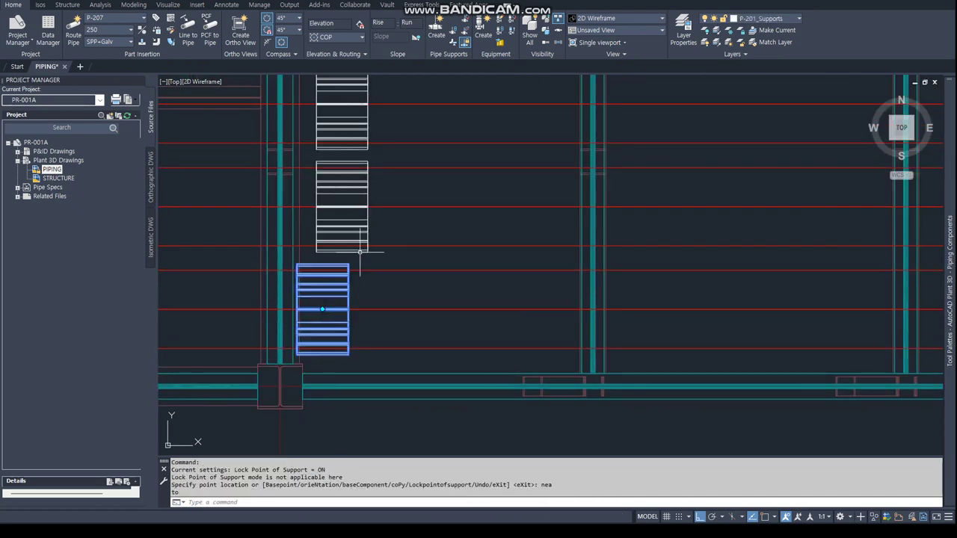
click(323, 309)
key(Escape)
key(Escape)
click(342, 206)
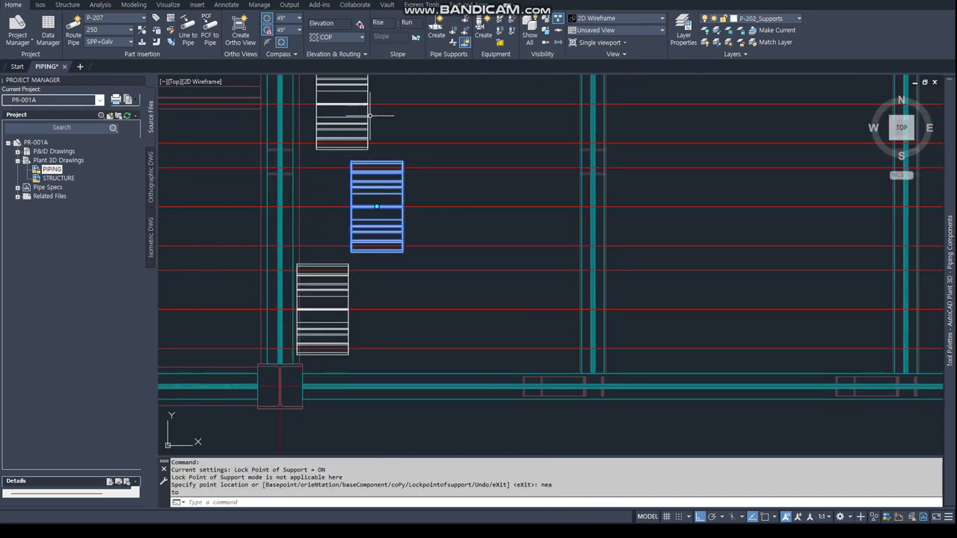
middle_drag(347, 104, 370, 257)
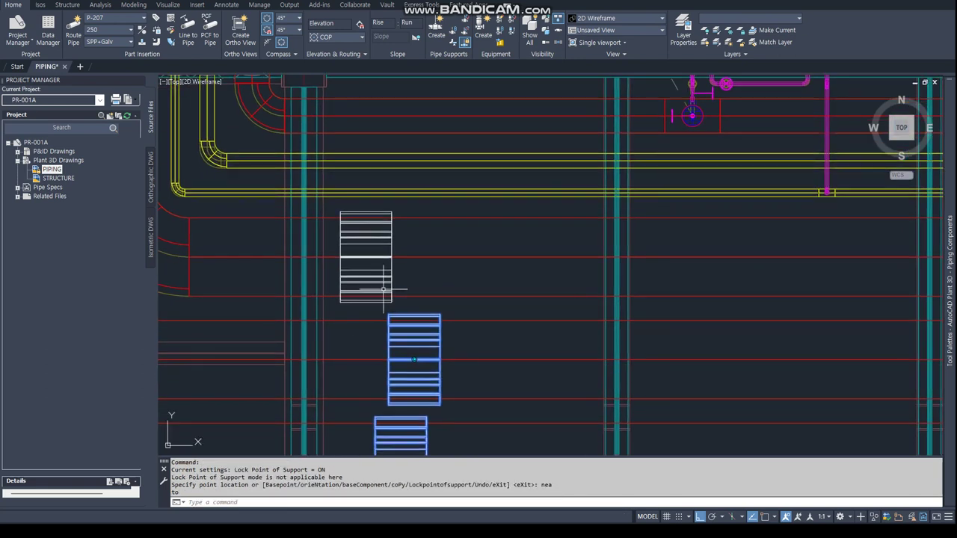
text(bea)
key(Return)
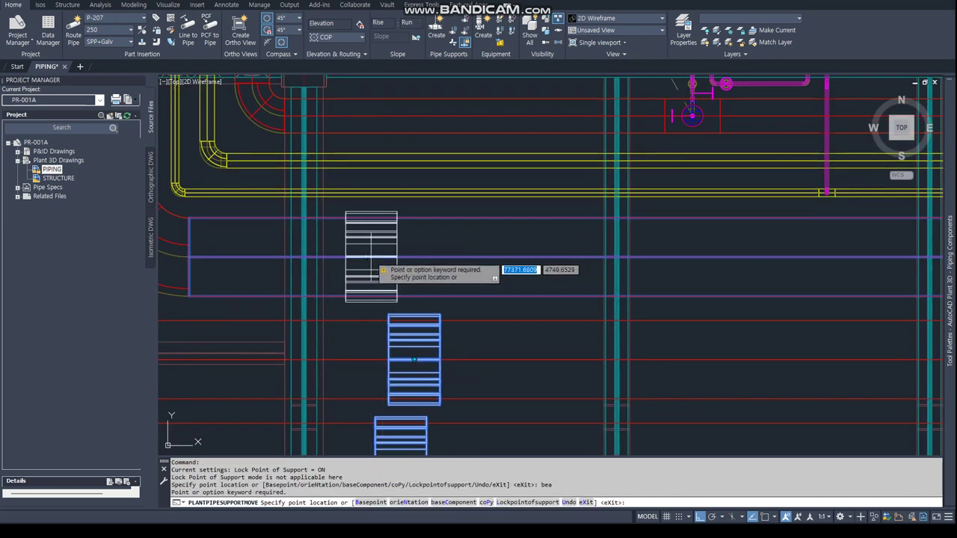
text(bea)
key(Return)
text(nea)
key(Return)
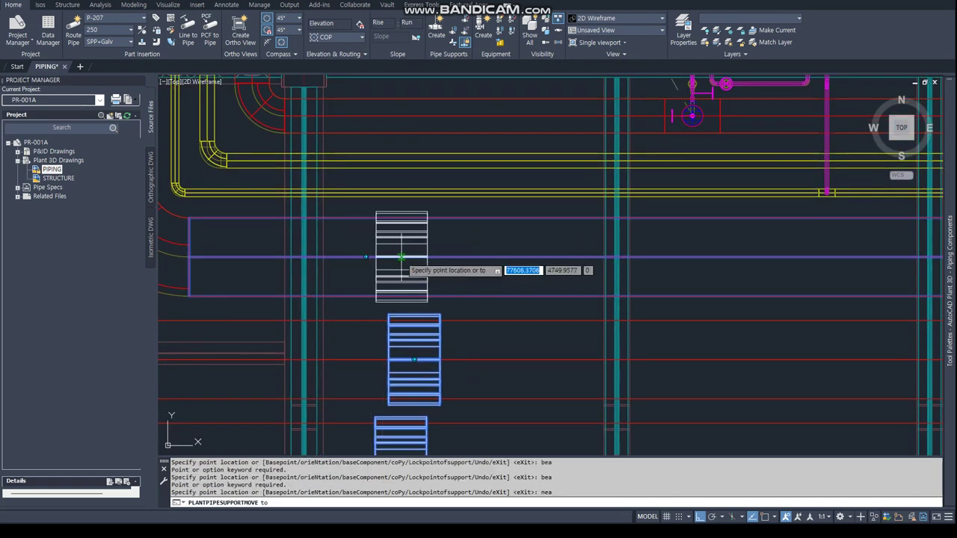
key(Escape)
key(Escape)
Step: Select another support and try a perpendicular-snap move, then cancel it
scroll(432, 216, down, 2)
scroll(434, 216, up, 2)
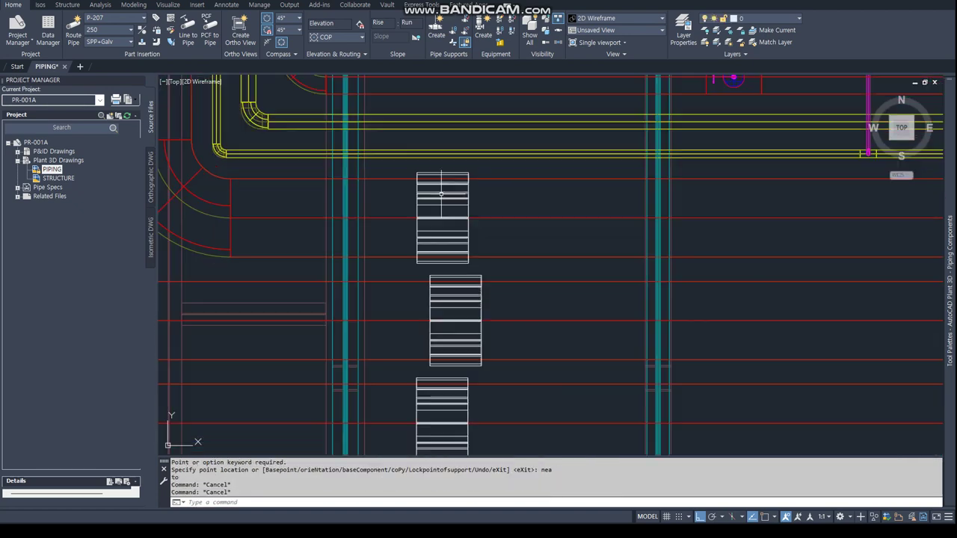
click(443, 217)
click(442, 218)
scroll(443, 217, up, 3)
mouse_move(384, 214)
middle_down()
mouse_move(320, 214)
mouse_move(427, 214)
middle_up()
text(per)
key(Return)
key(Escape)
scroll(619, 254, down, 8)
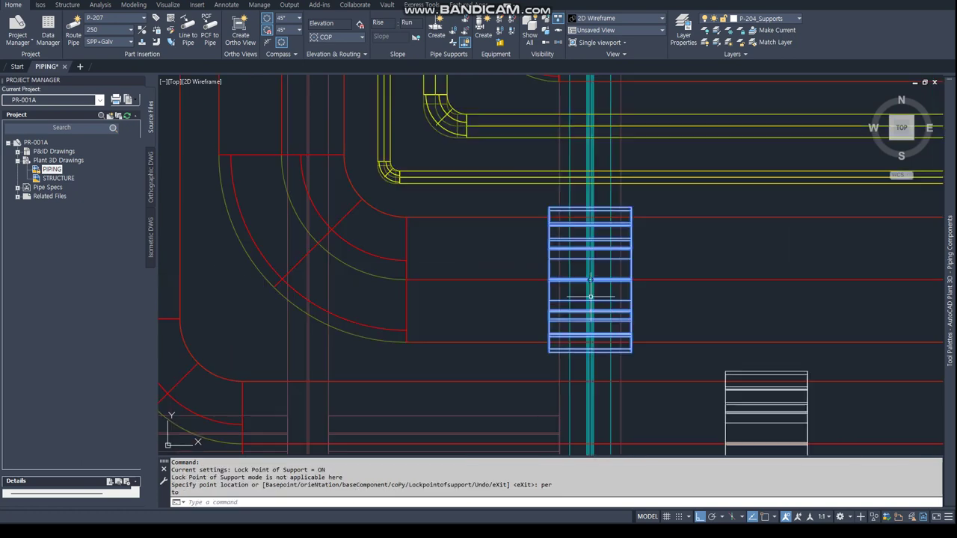
middle_drag(742, 431, 551, 271)
key(Escape)
Step: Retry moving a support twice with perpendicular snaps, cancelling each attempt
click(550, 272)
click(575, 312)
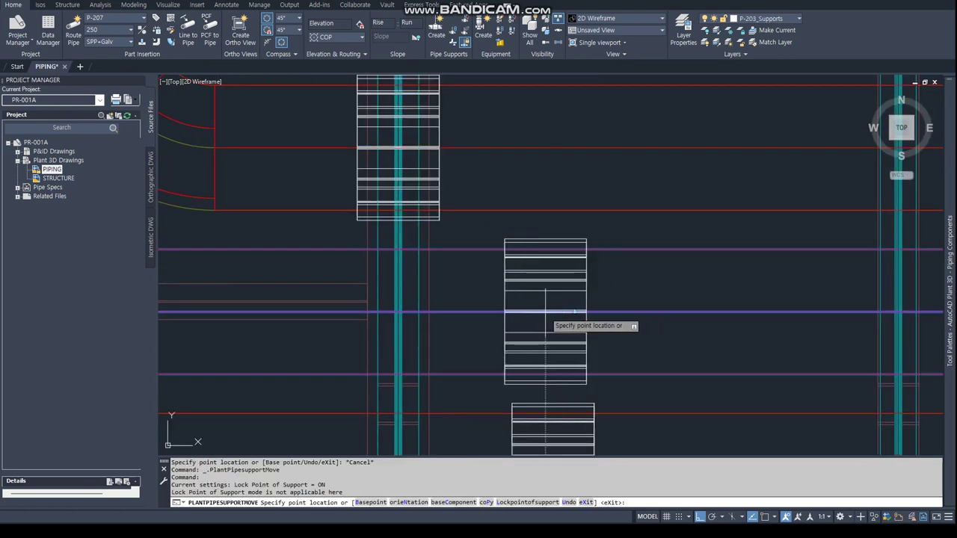
text(per)
key(Return)
scroll(421, 298, up, 5)
key(Escape)
key(Escape)
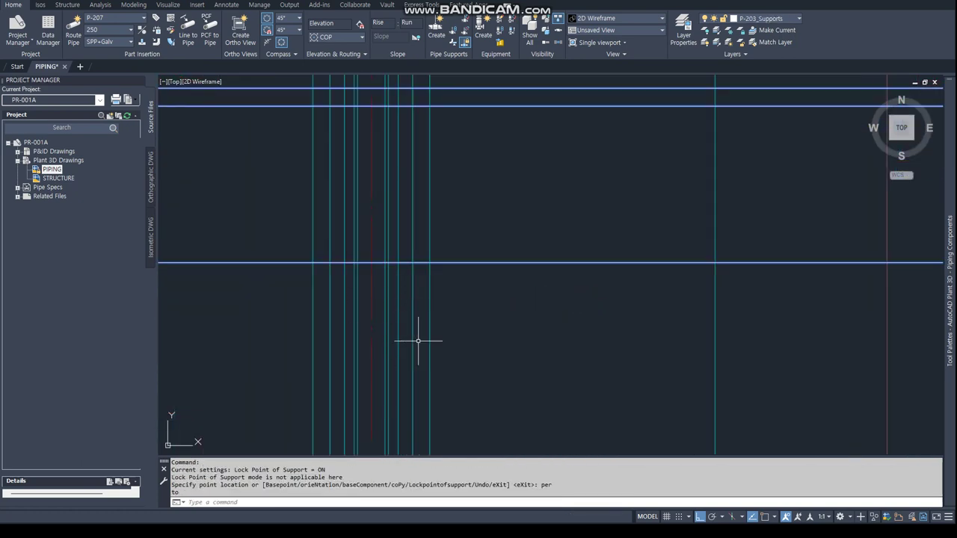
scroll(419, 337, down, 5)
click(437, 291)
scroll(384, 289, up, 3)
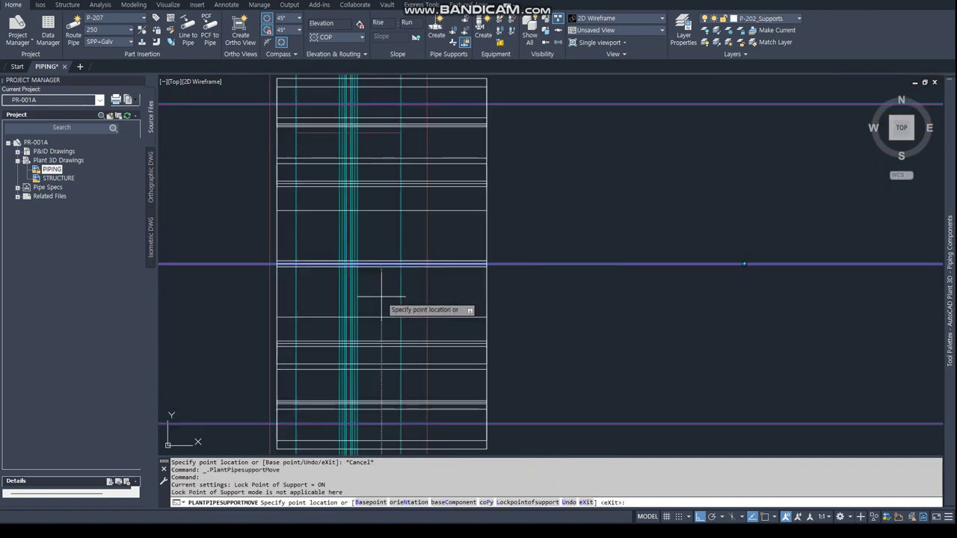
scroll(352, 289, up, 2)
text(per)
key(Return)
key(Escape)
scroll(361, 285, down, 3)
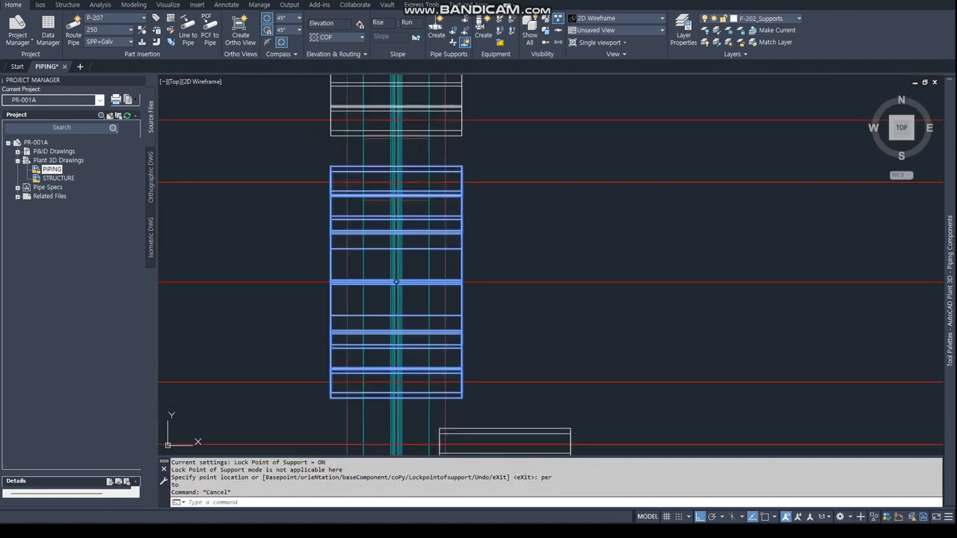
scroll(418, 315, down, 2)
key(Escape)
Step: Abandon a final perpendicular-snap support move and start a distance measurement
click(479, 330)
scroll(478, 330, up, 3)
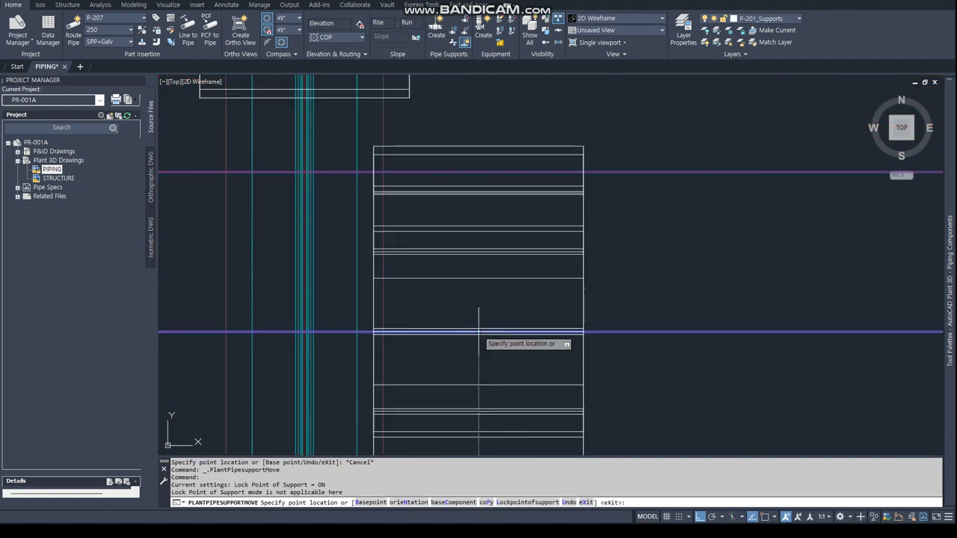
text(per)
key(Return)
scroll(321, 284, up, 2)
scroll(453, 302, up, 2)
scroll(472, 301, down, 2)
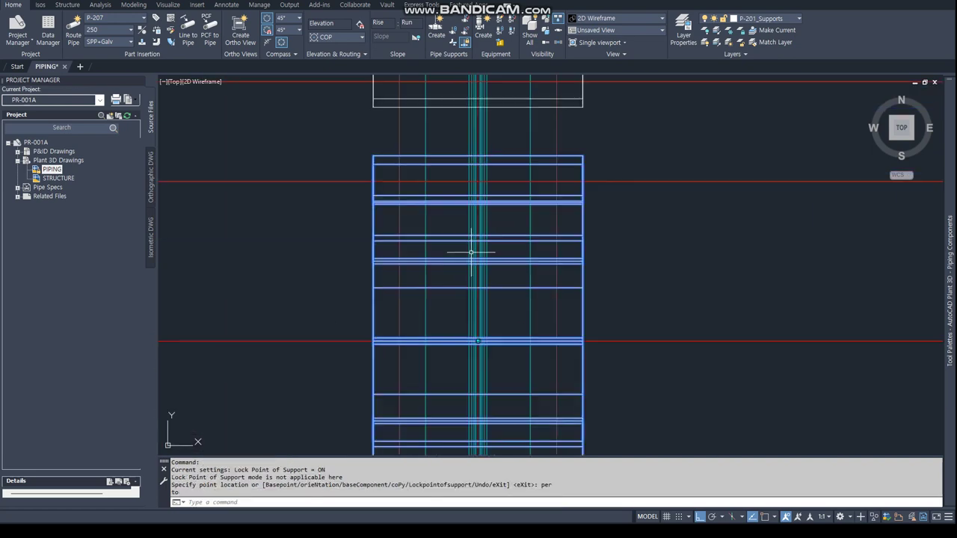
scroll(513, 242, down, 2)
key(Escape)
key(Escape)
scroll(327, 224, down, 2)
scroll(324, 293, down, 2)
scroll(325, 292, up, 4)
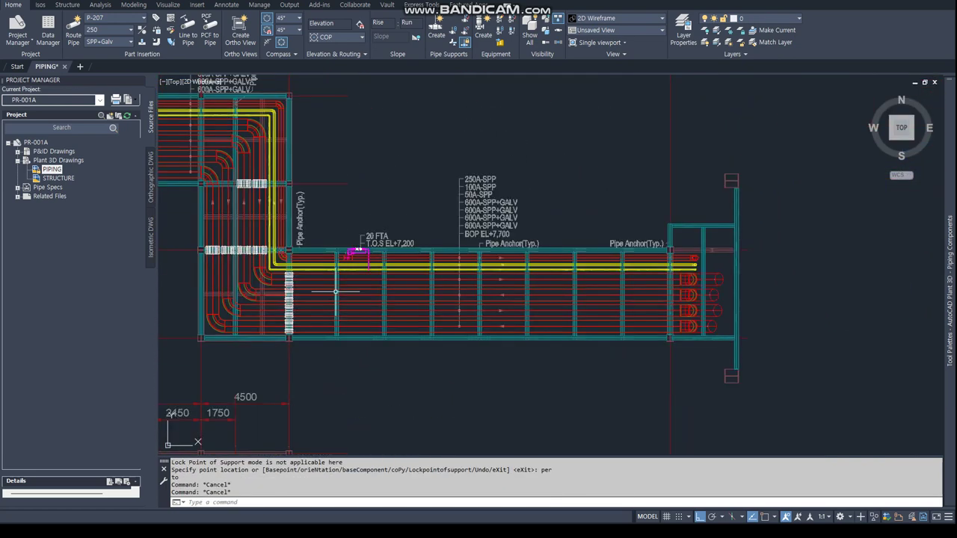
text(di)
key(Return)
Step: Measure the 4862 distance from the beam using nearest and perpendicular snaps
text(nea)
key(Return)
scroll(284, 325, up, 5)
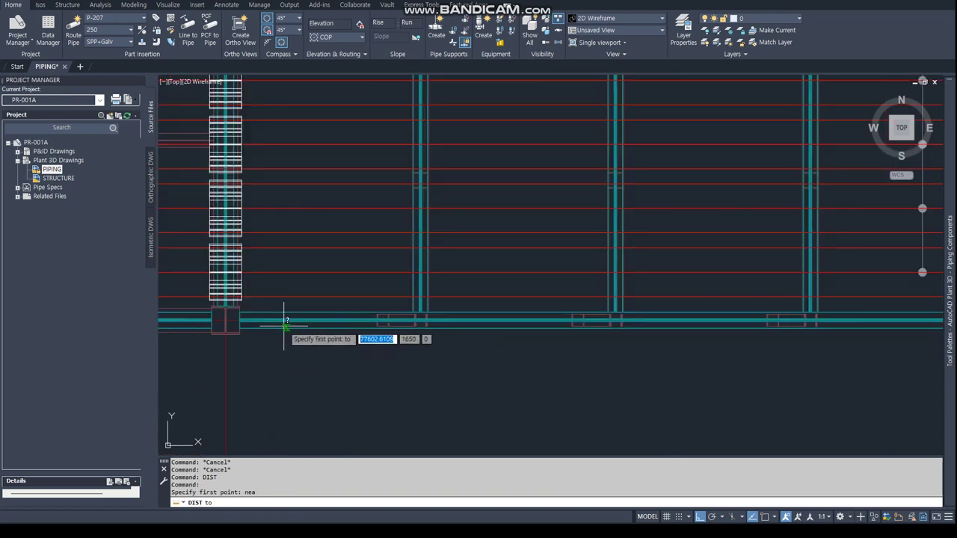
scroll(240, 337, up, 2)
scroll(217, 318, up, 2)
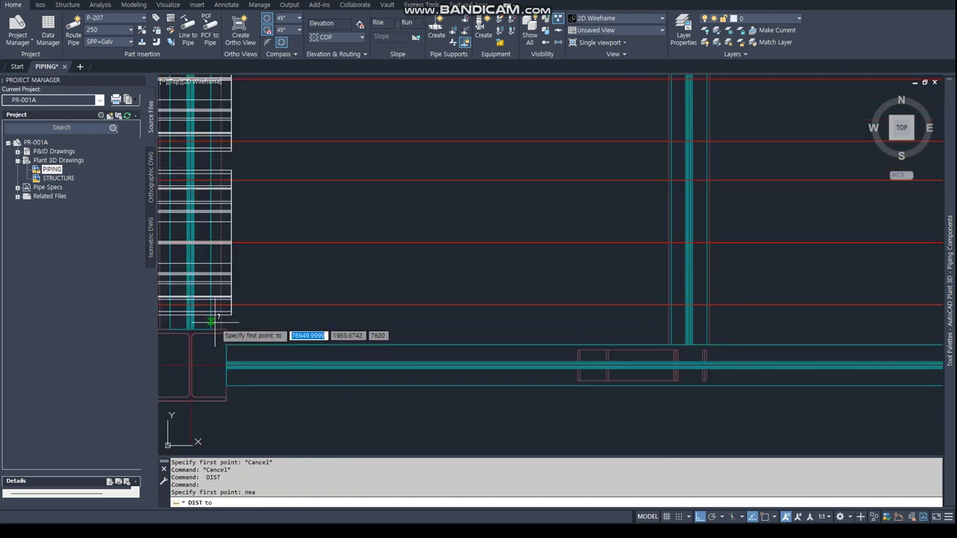
click(213, 320)
scroll(464, 344, down, 5)
scroll(457, 340, up, 2)
scroll(292, 318, up, 3)
scroll(297, 314, up, 2)
text(per)
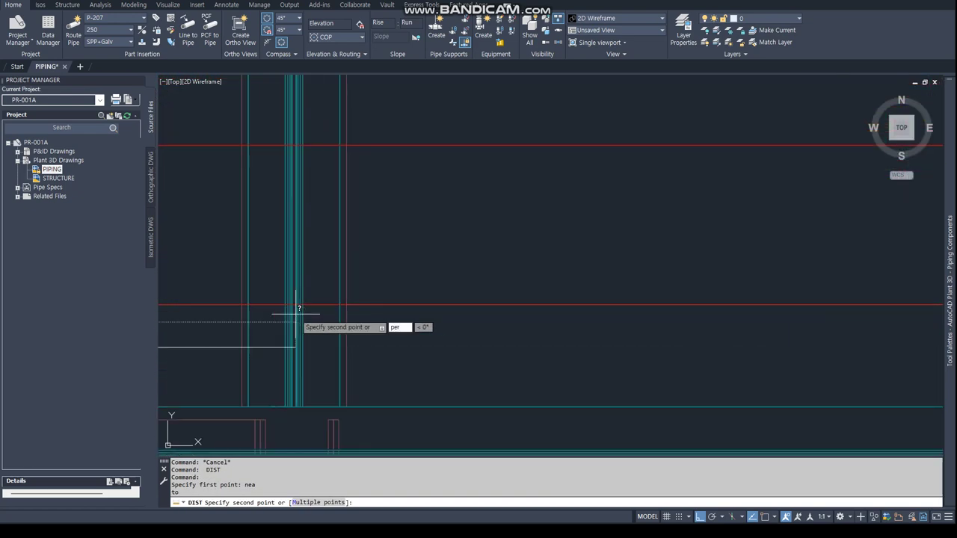
key(Return)
click(306, 332)
Step: Draw two vertical construction lines across the pipe racks at the support positions
scroll(299, 333, down, 3)
scroll(262, 207, down, 2)
middle_drag(337, 258, 396, 149)
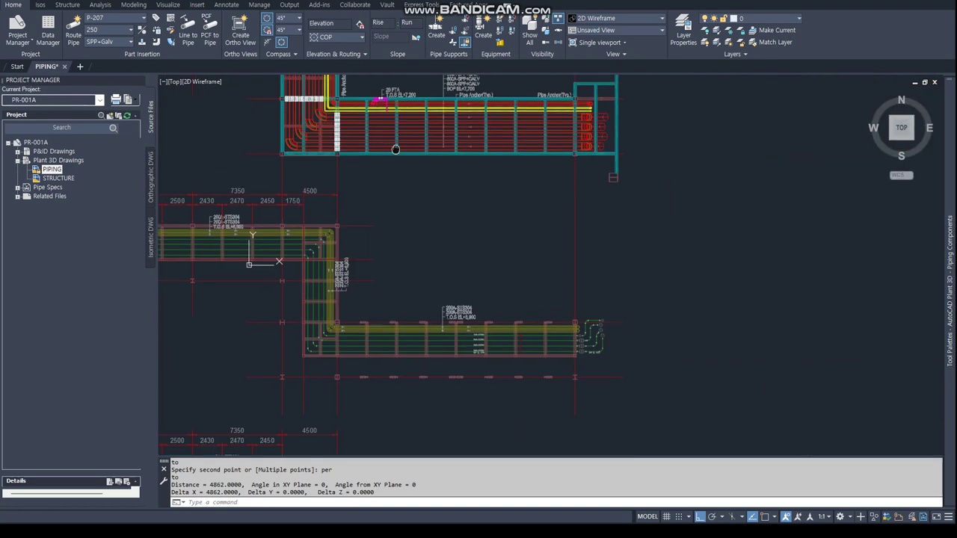
scroll(380, 368, up, 3)
scroll(380, 391, down, 3)
middle_drag(381, 391, 390, 184)
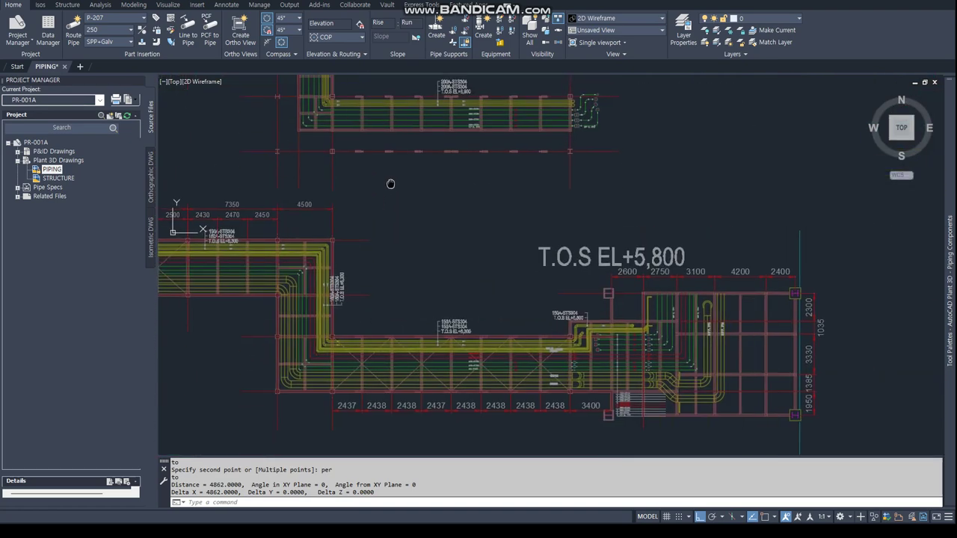
text(xline)
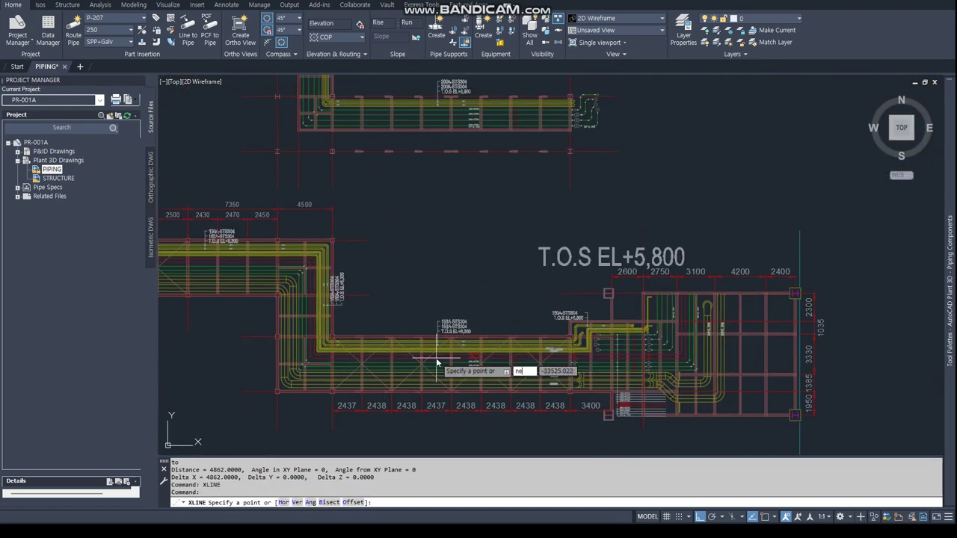
key(Return)
click(421, 404)
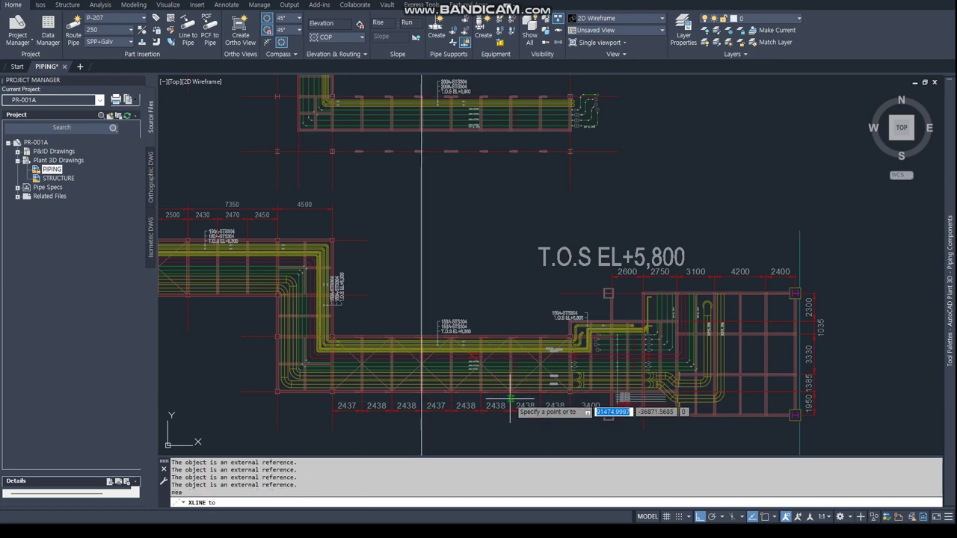
click(511, 231)
text(n)
scroll(606, 395, up, 2)
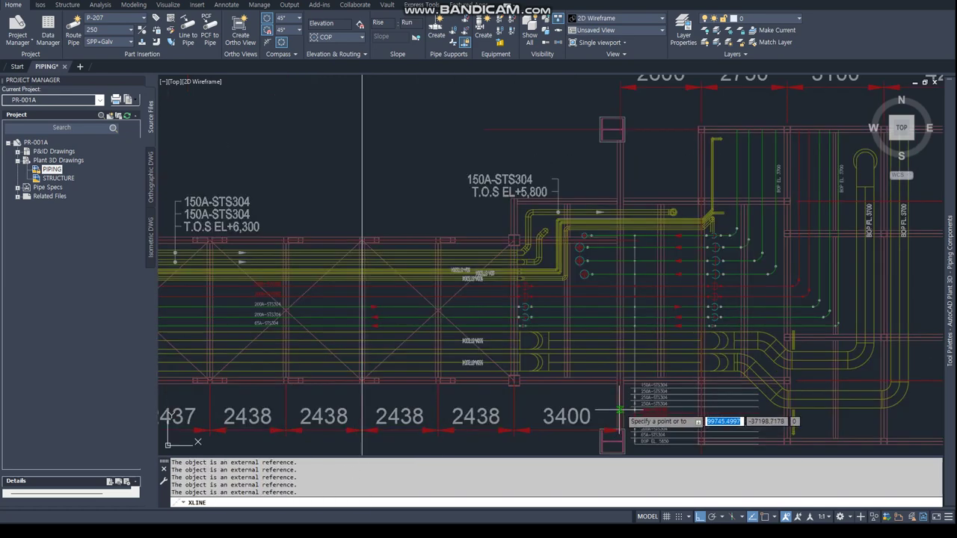
scroll(632, 374, up, 2)
scroll(627, 410, up, 2)
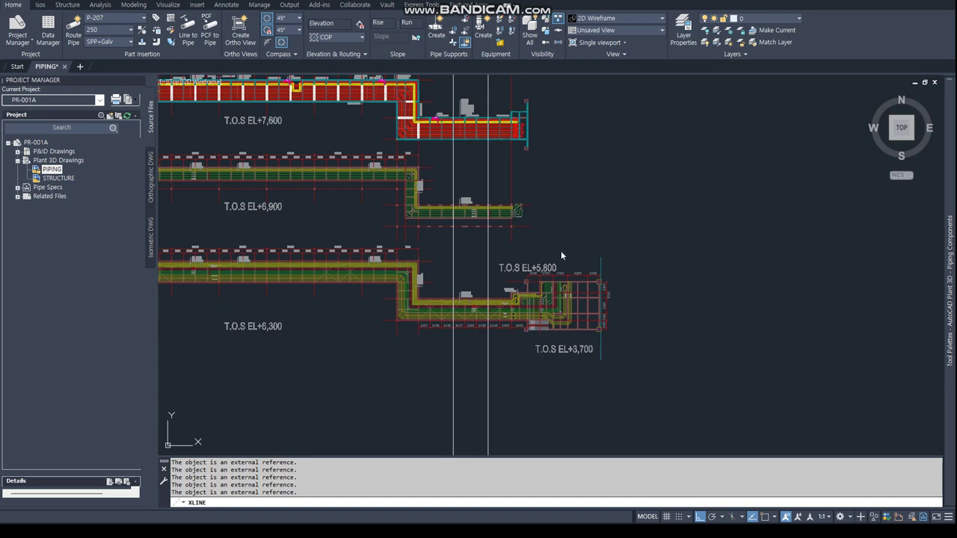
key(Escape)
key(Escape)
key(Escape)
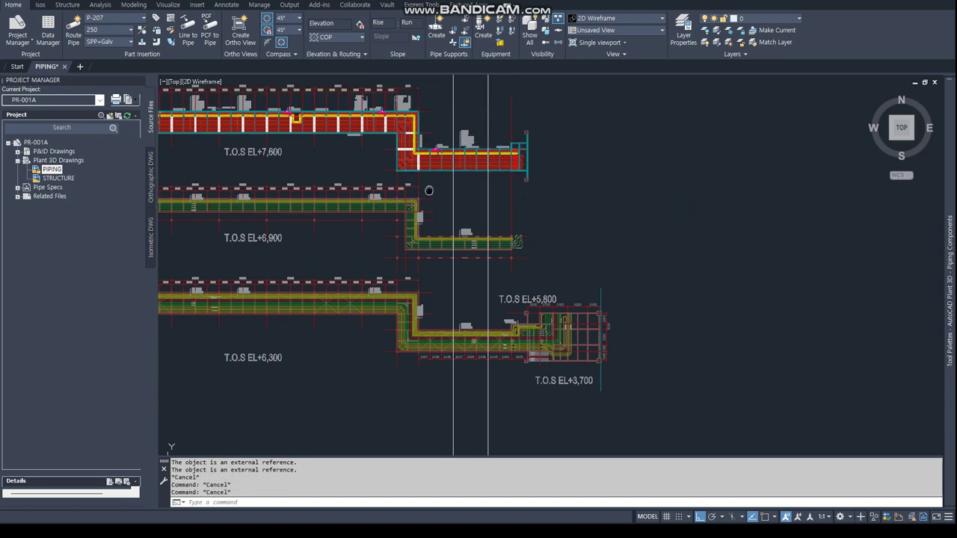
scroll(423, 198, up, 4)
scroll(401, 219, up, 4)
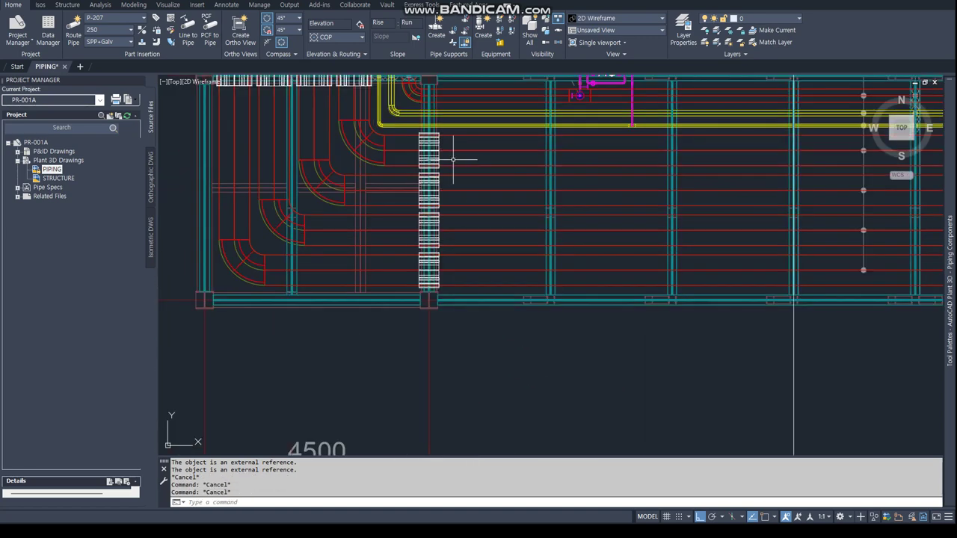
Step: Copy the four-saddle support set from a nearest base point onto three more beams
right_click(437, 258)
click(469, 361)
text(nea)
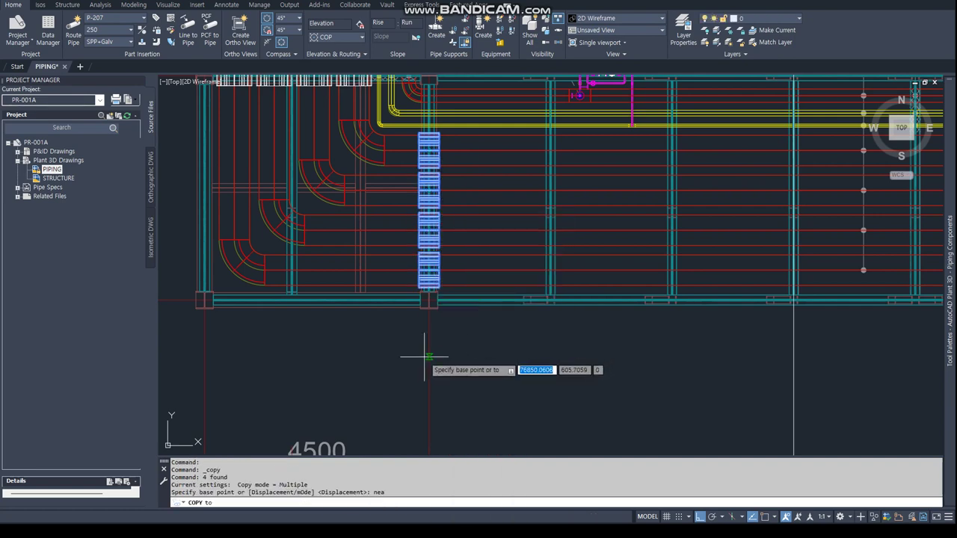
click(427, 360)
scroll(427, 360, down, 4)
text(per)
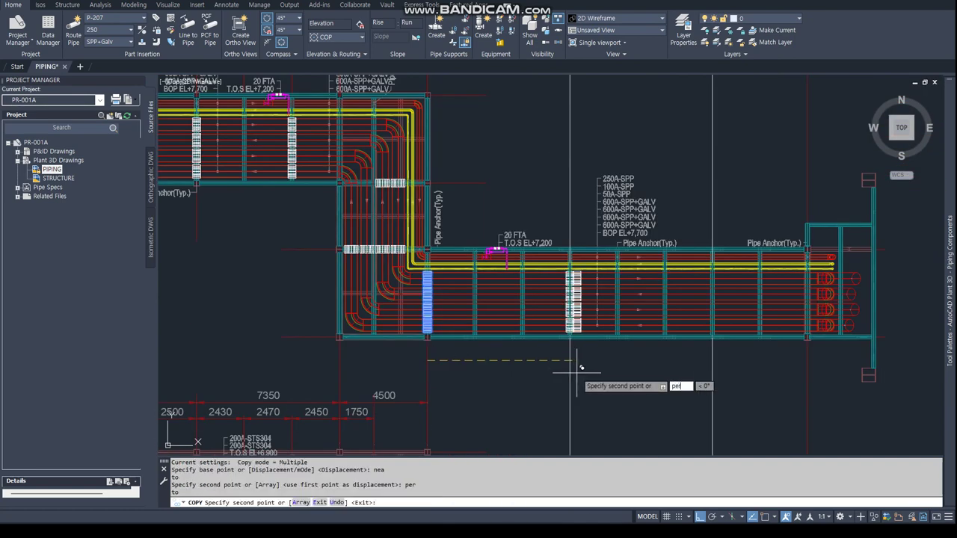
click(576, 370)
text(per)
click(712, 383)
text(per)
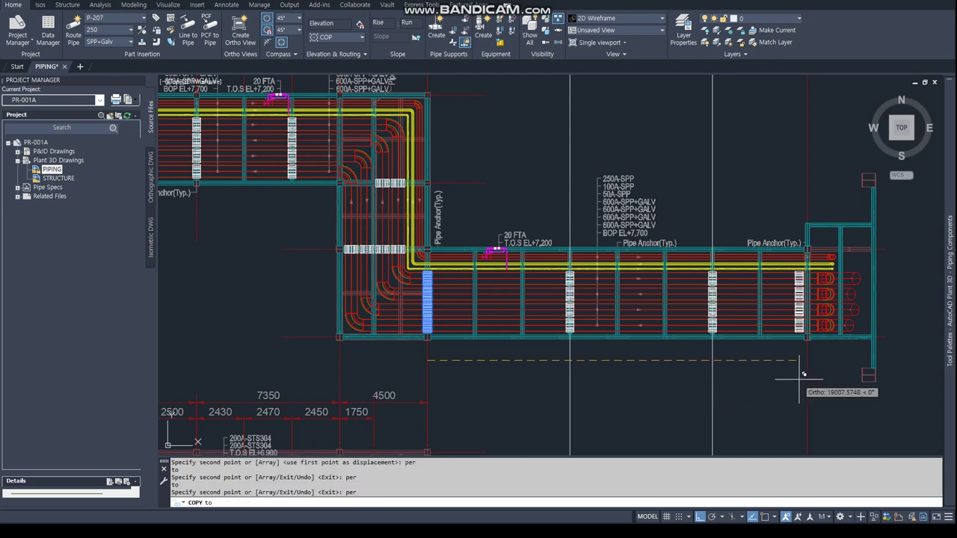
click(807, 379)
key(Escape)
click(787, 280)
Step: Extend the selection to the whole connected pipe run
right_click(786, 280)
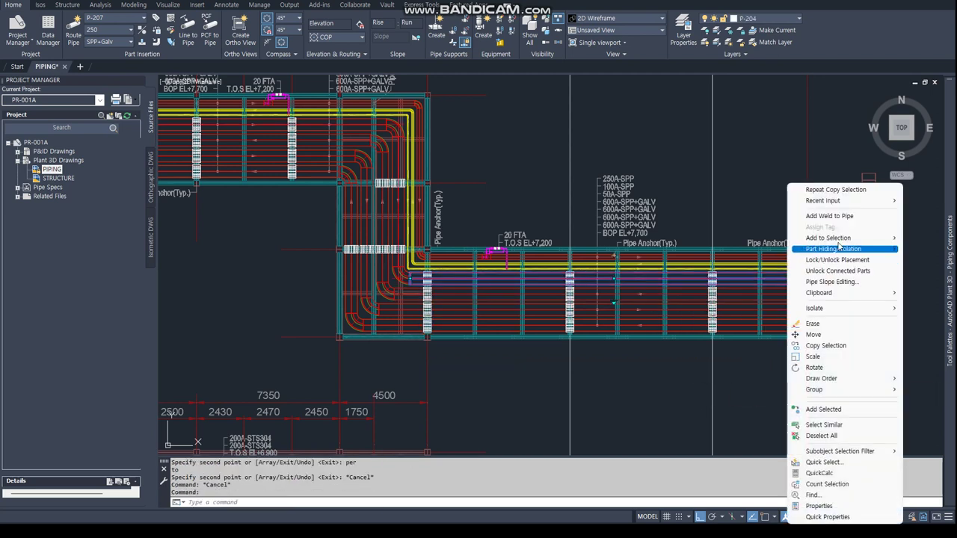
click(686, 260)
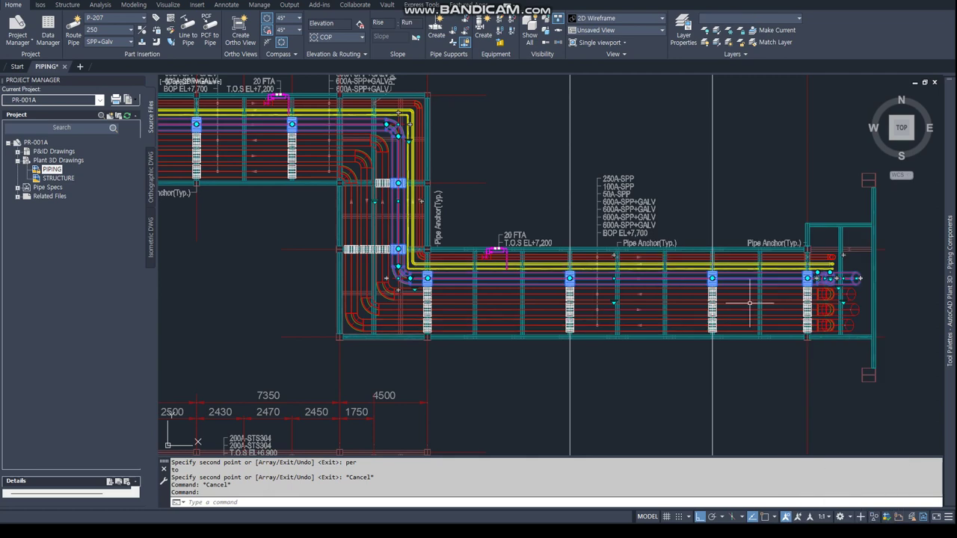
scroll(456, 210, down, 3)
scroll(591, 239, up, 3)
Step: Erase one construction line with a crossing window
key(e)
key(Return)
key(Return)
text(c)
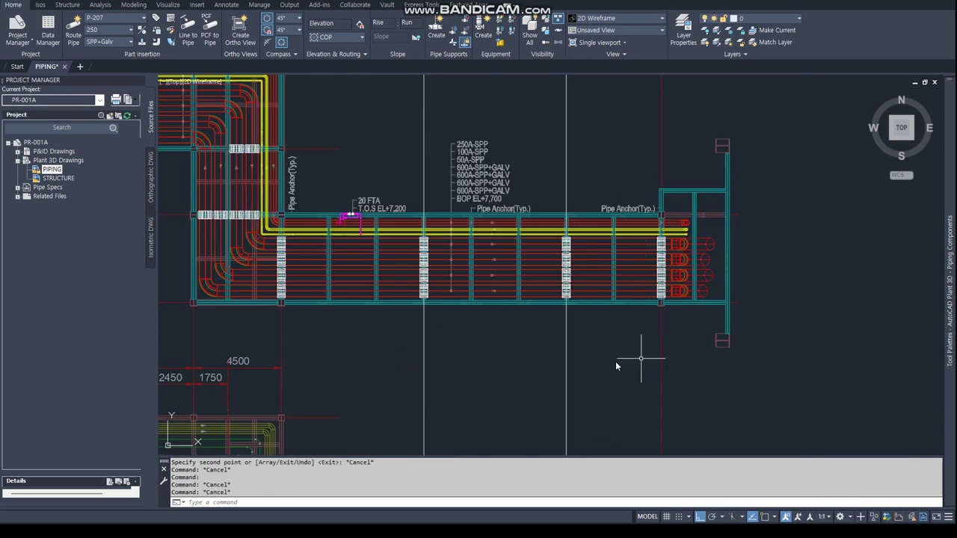
key(Return)
click(558, 372)
click(399, 372)
key(Return)
Step: Inspect the properties of one of the copied supports
scroll(569, 247, up, 2)
click(571, 267)
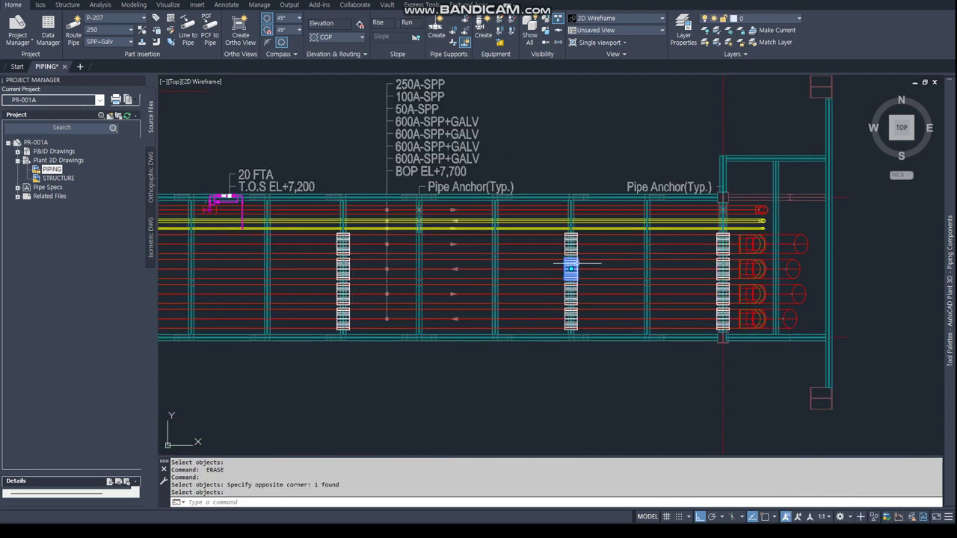
right_click(576, 269)
click(609, 507)
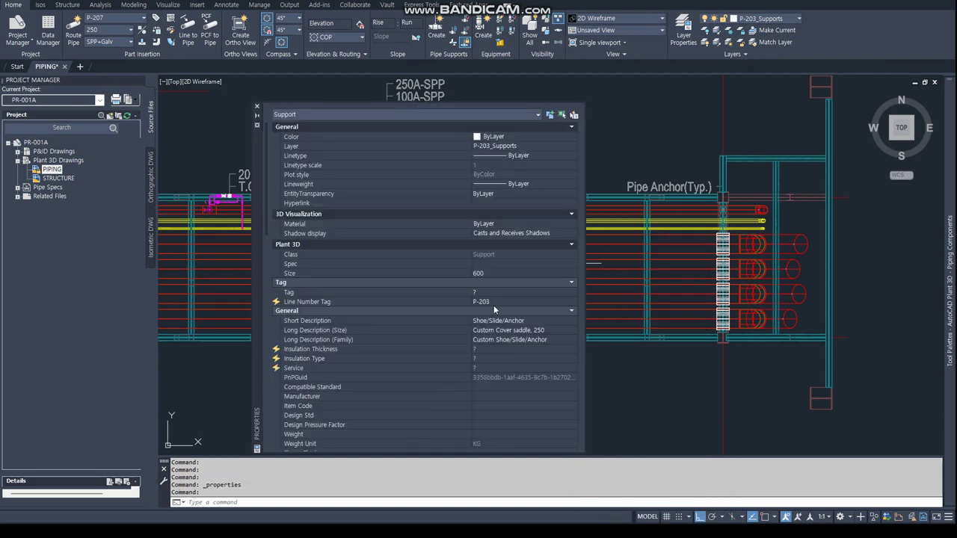
click(257, 107)
Step: Select all pipes on line number P-203
click(683, 275)
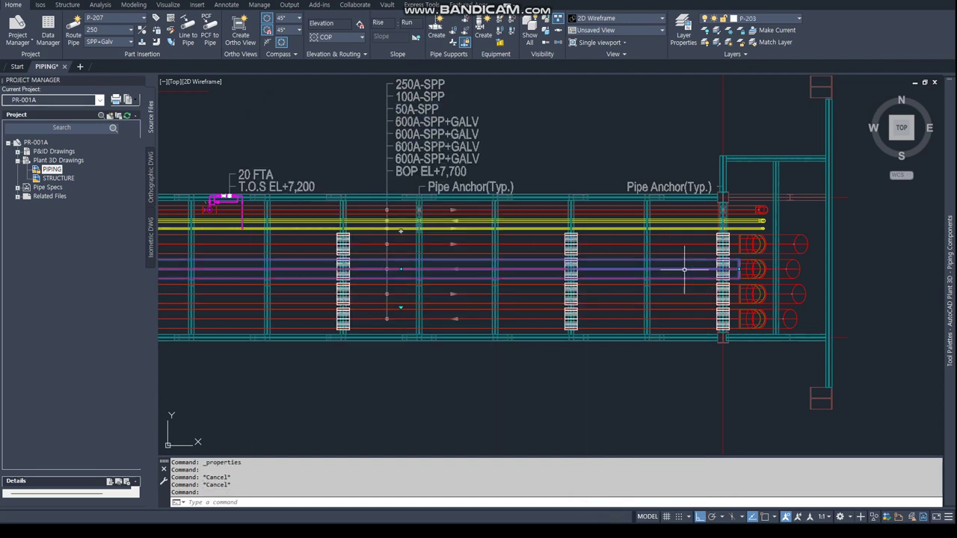
right_click(684, 275)
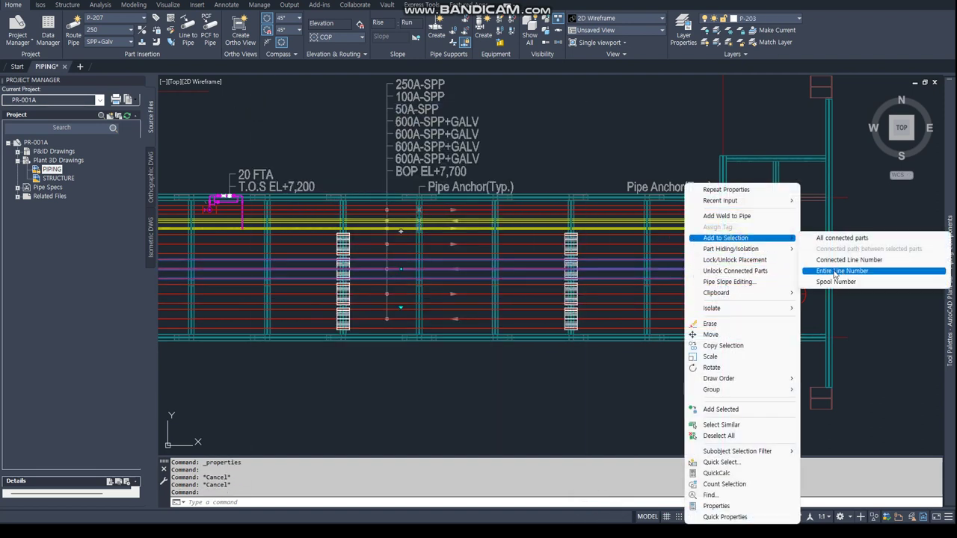
click(849, 259)
scroll(721, 276, down, 5)
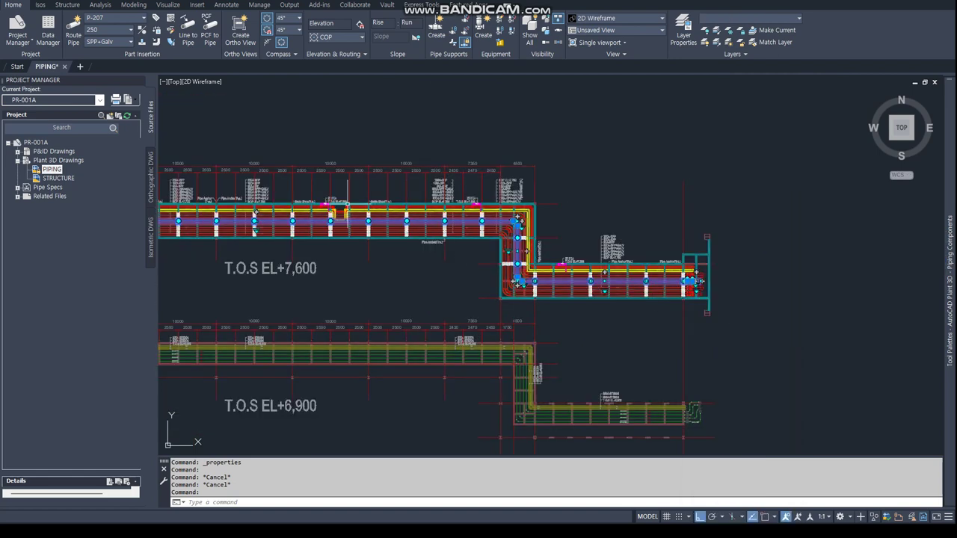
scroll(722, 277, up, 2)
scroll(722, 277, up, 2)
scroll(723, 310, up, 1)
scroll(666, 293, up, 1)
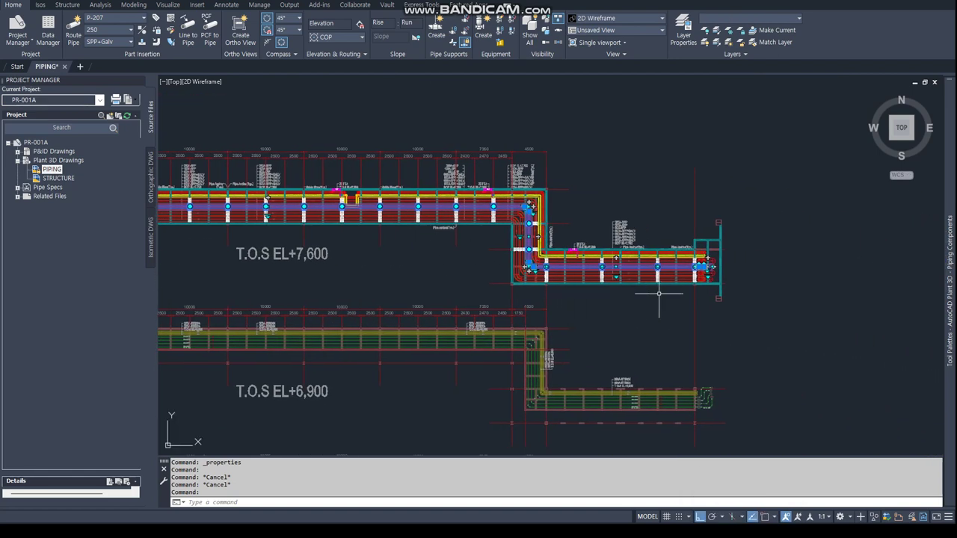
scroll(554, 259, up, 2)
Step: Select all pipes on line number P-202 instead
key(Escape)
click(655, 261)
right_click(664, 260)
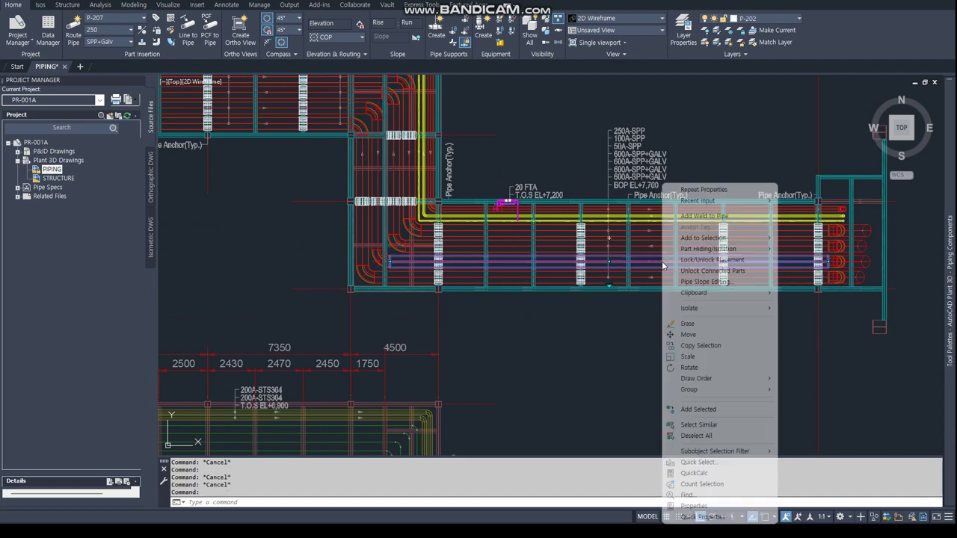
mouse_move(703, 238)
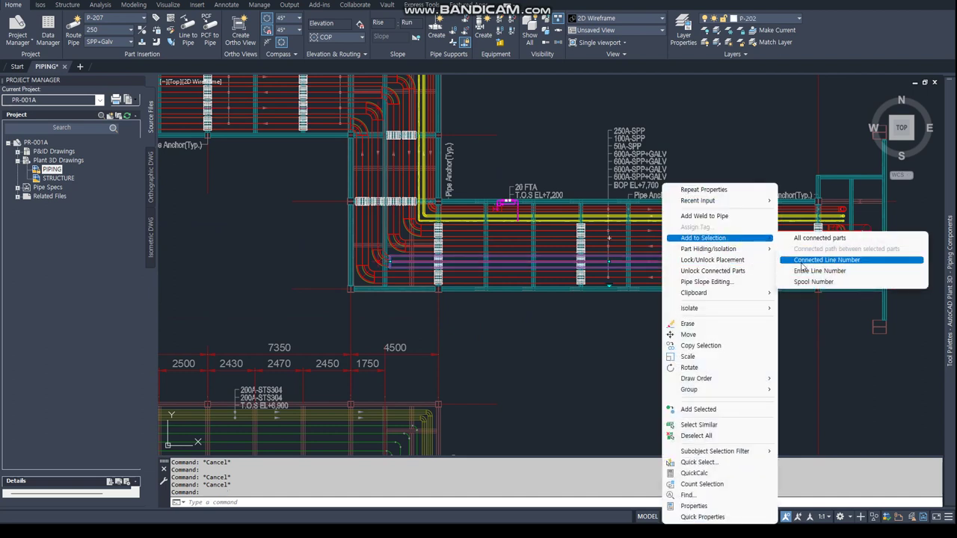
click(801, 260)
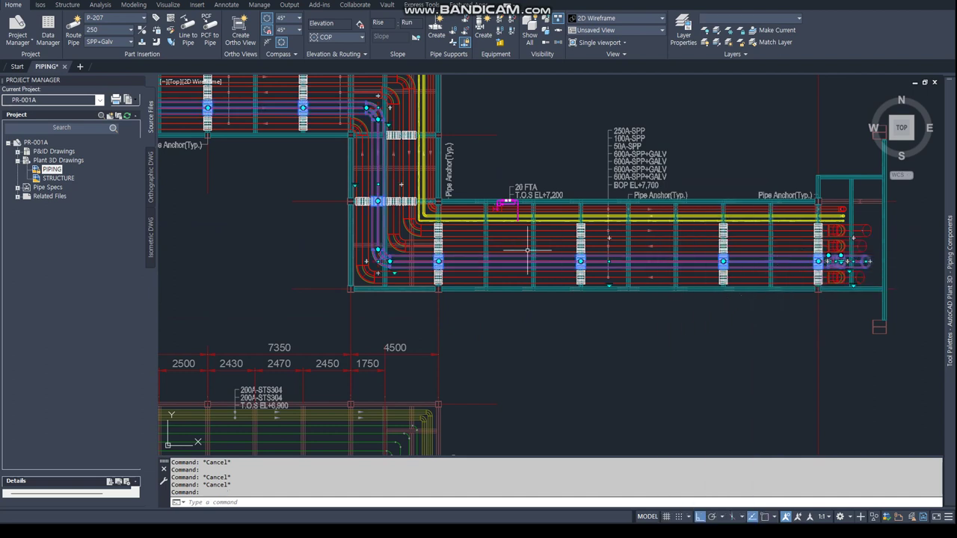
scroll(361, 202, down, 2)
scroll(343, 214, up, 2)
scroll(514, 222, up, 3)
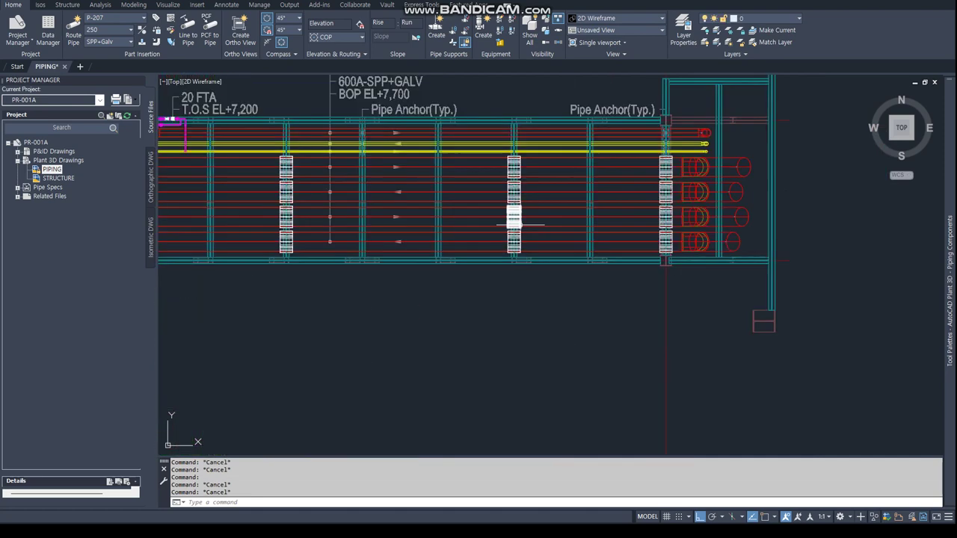
Step: Select the whole connected line of the lowest pipe on the rack
click(540, 239)
right_click(540, 239)
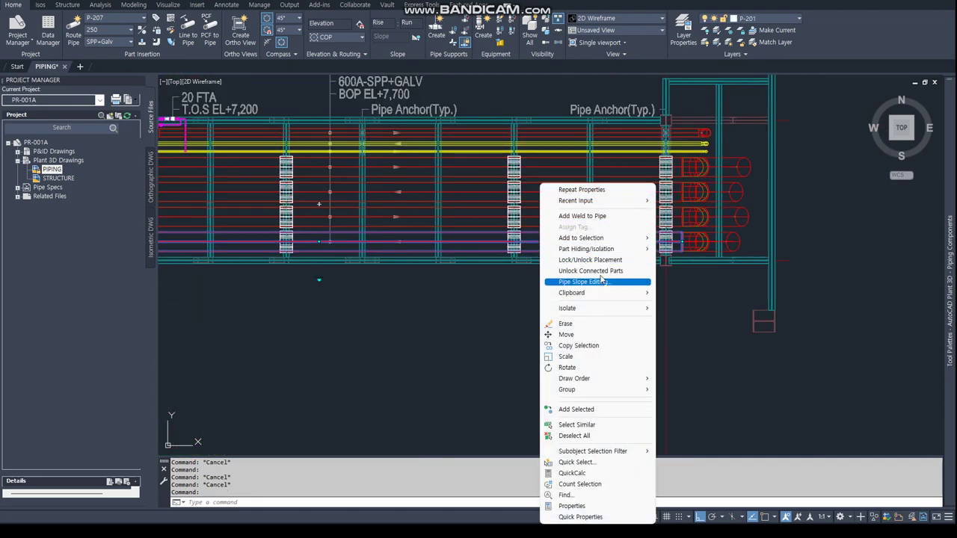
mouse_move(582, 238)
click(724, 265)
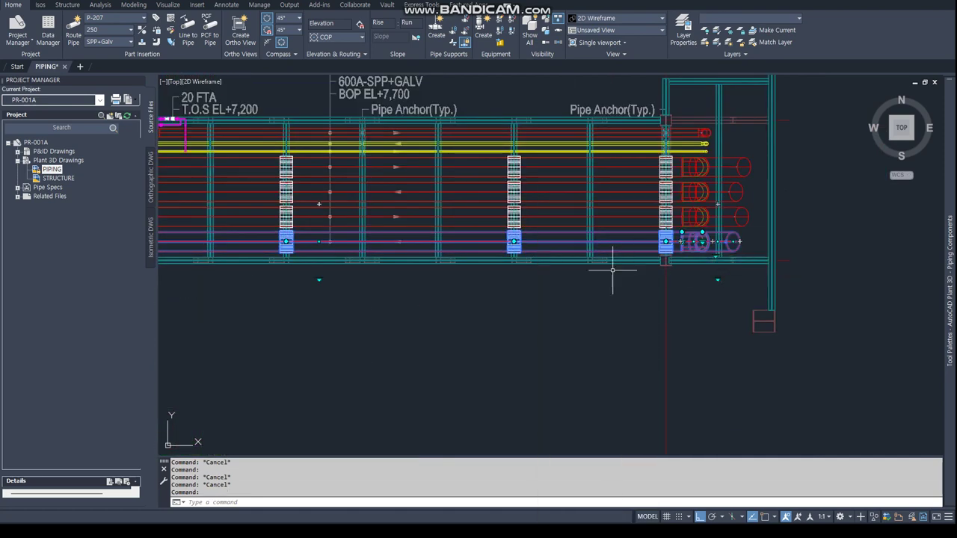
scroll(615, 272, down, 3)
scroll(449, 284, up, 2)
scroll(441, 284, down, 3)
scroll(443, 268, up, 2)
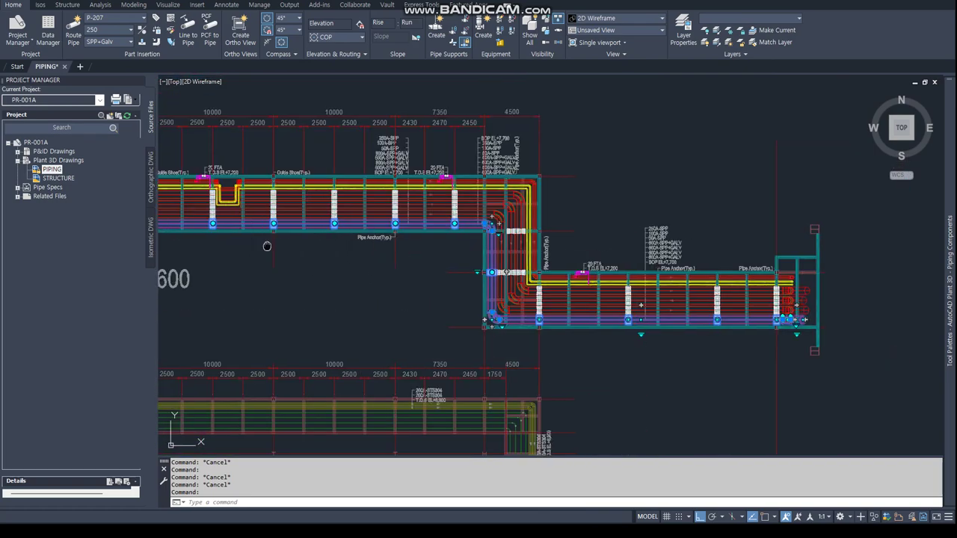
scroll(267, 246, up, 2)
scroll(443, 264, up, 3)
Step: Clear the selection and zoom to the small branch pipes at the rack's left end
key(Escape)
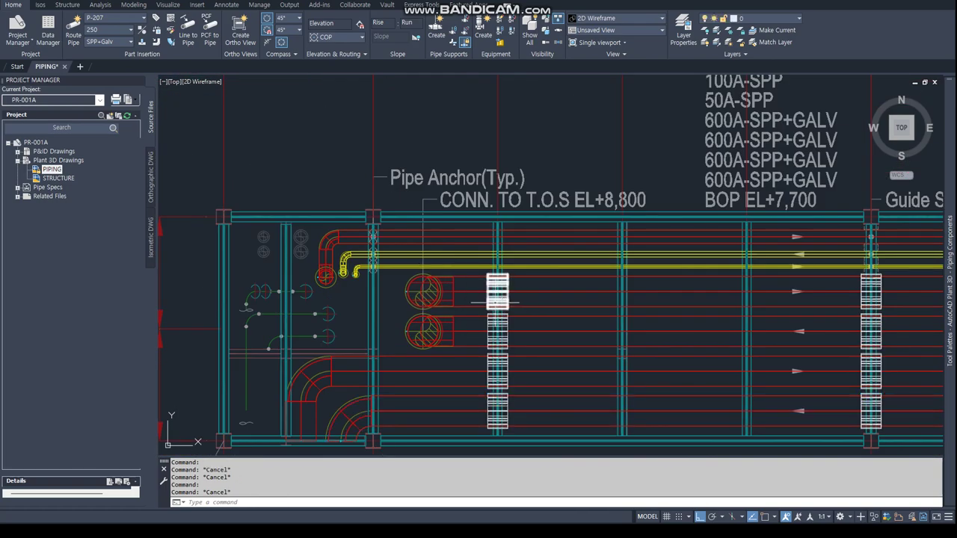
scroll(374, 278, down, 4)
scroll(369, 277, up, 1)
scroll(369, 277, up, 5)
middle_drag(369, 277, 554, 276)
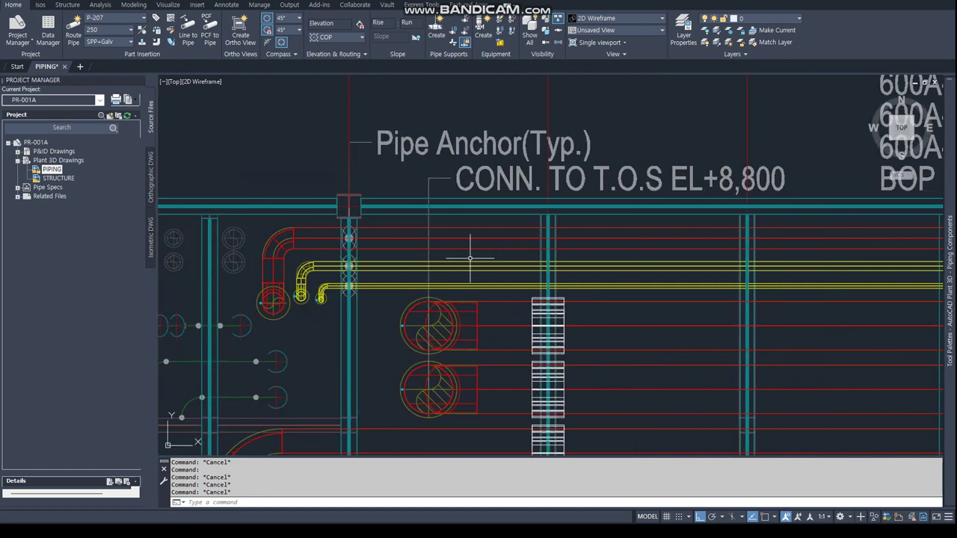
scroll(528, 274, up, 2)
scroll(504, 222, up, 3)
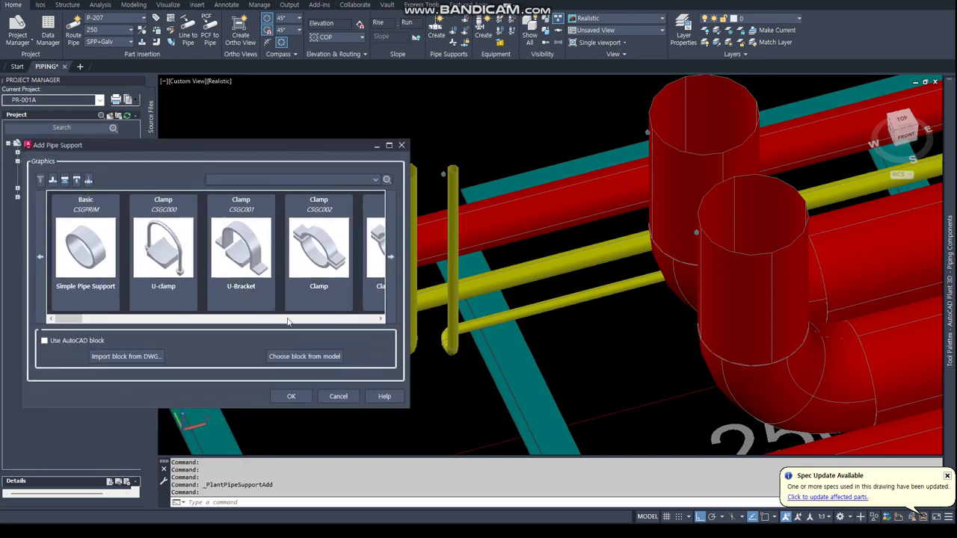
Step: Choose the Saddled shoe/slide/anchor 2 type from the pipe support catalogue
click(295, 321)
click(295, 321)
click(295, 322)
click(296, 322)
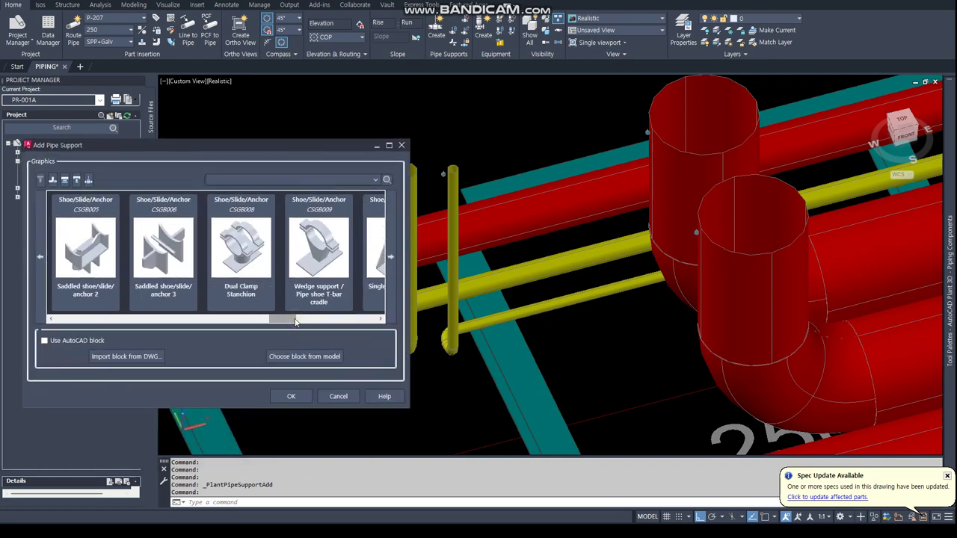
click(105, 258)
click(292, 397)
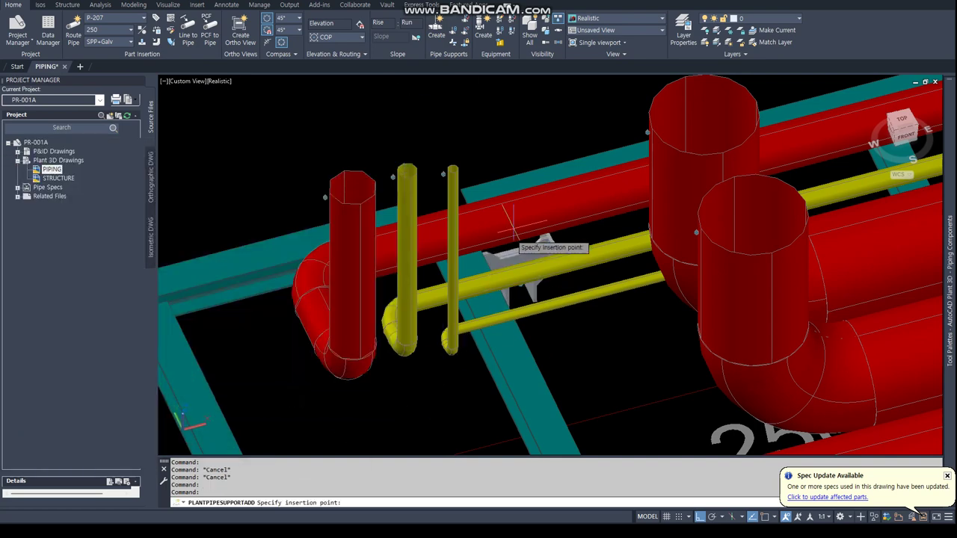
Step: Place the shoe on small branch pipe P-207 with a Nearest snap and open its properties
text(nea)
key(Return)
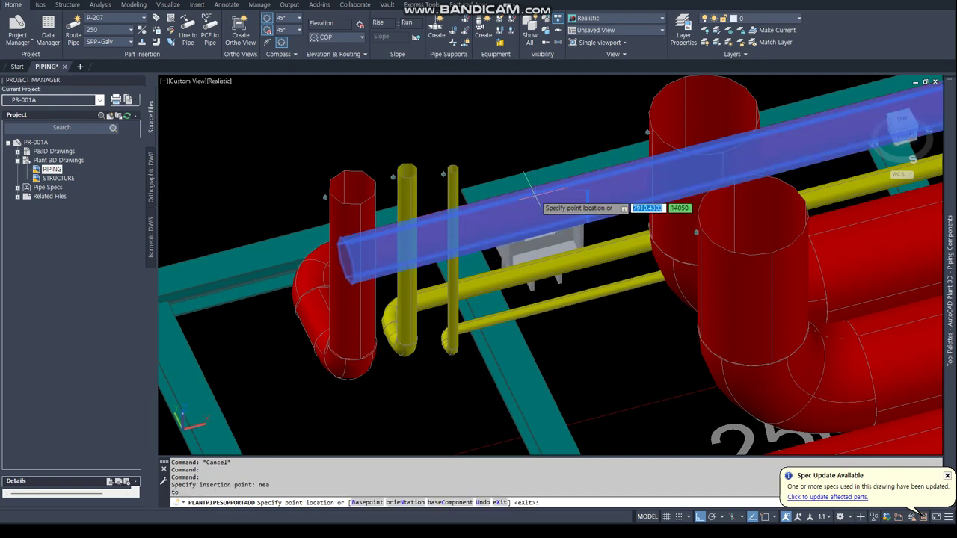
click(534, 201)
key(Return)
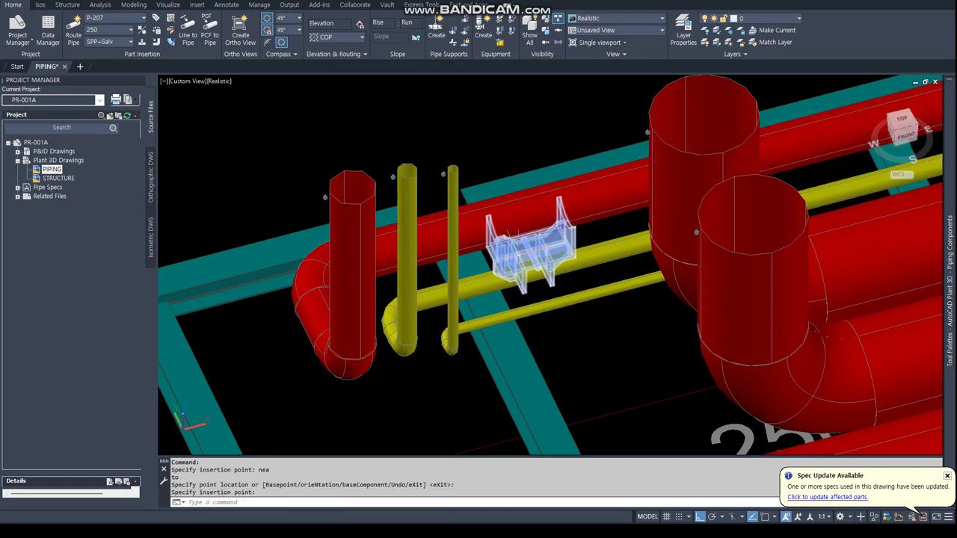
double_click(532, 231)
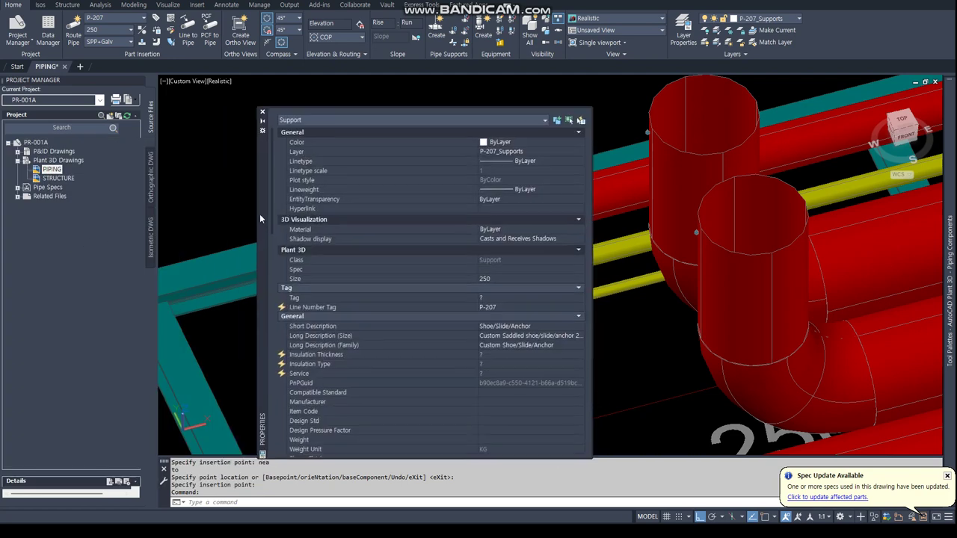
scroll(456, 359, down, 8)
scroll(441, 334, down, 8)
Step: With the dimension diagram enlarged, set SL 600, SW 250 and SH 95
scroll(446, 319, down, 2)
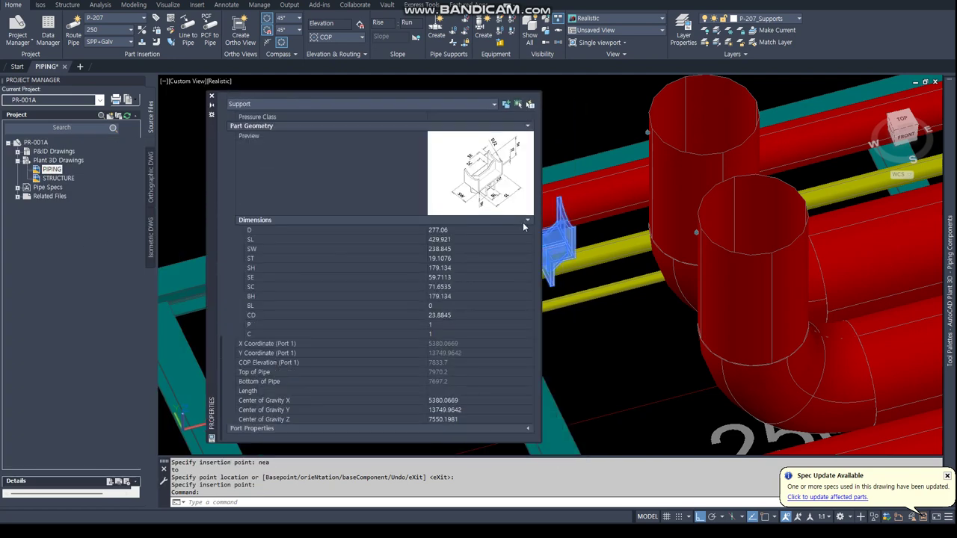
click(488, 179)
text(600)
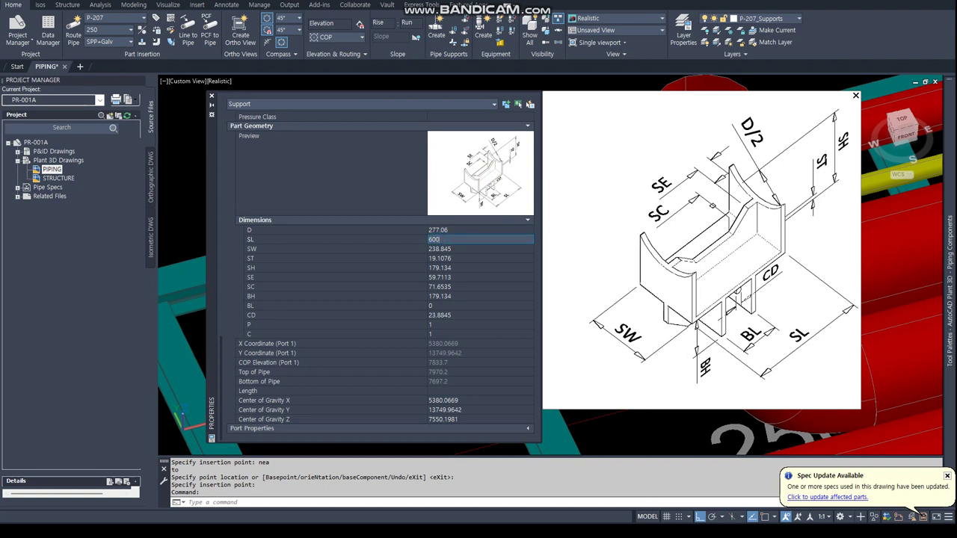
key(Tab)
text(250)
key(Tab)
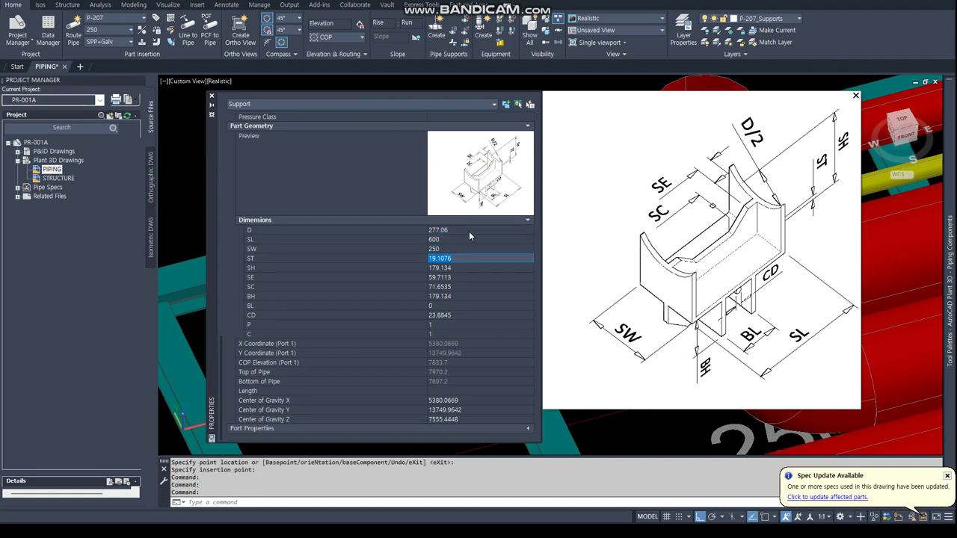
key(Tab)
text(95)
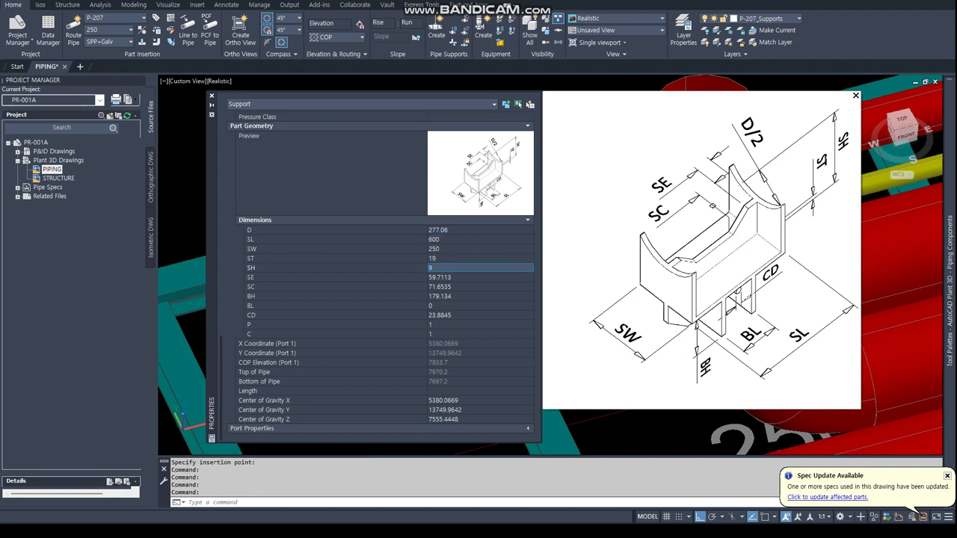
key(Tab)
Step: Set SE and SC to 0, BH 150, CD 0, then close the diagram and properties
text(0)
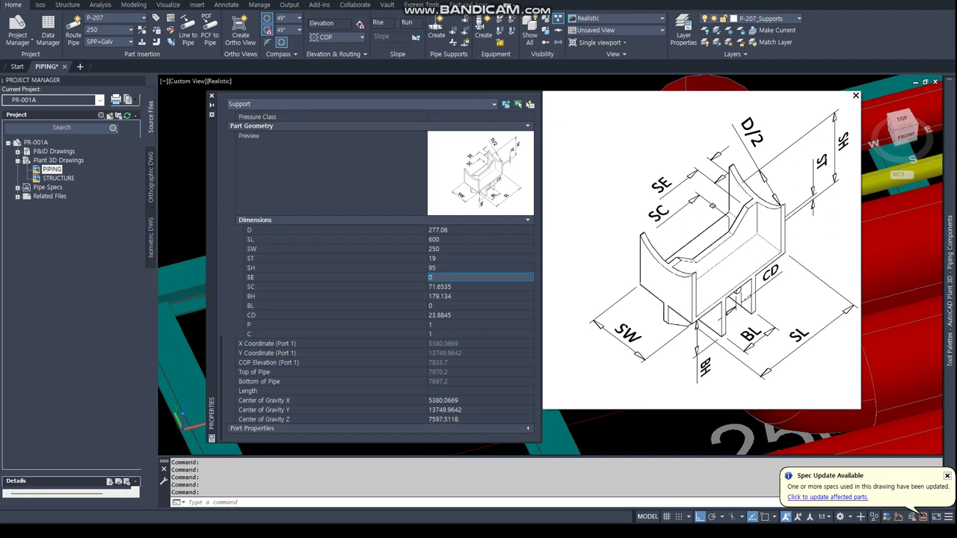
text(0)
key(Tab)
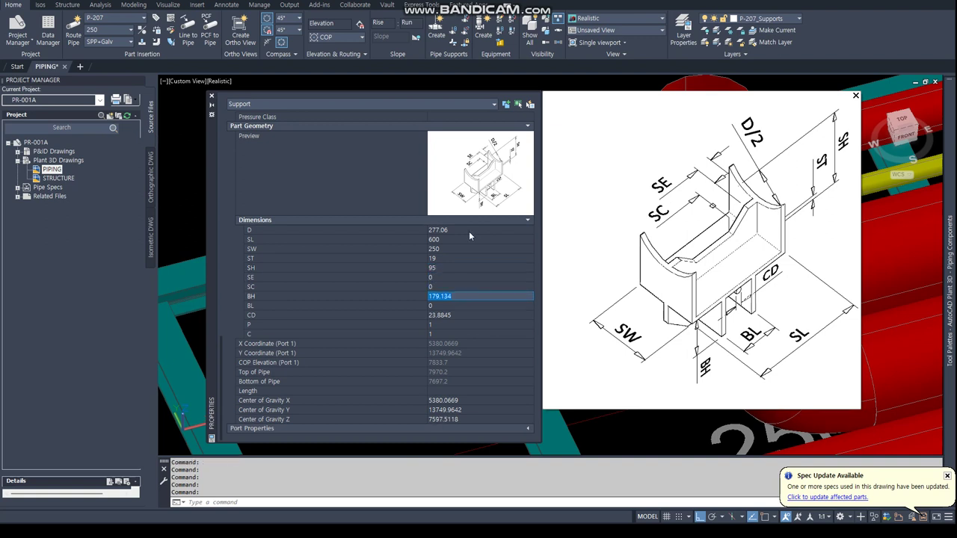
text(150)
key(Tab)
text(20)
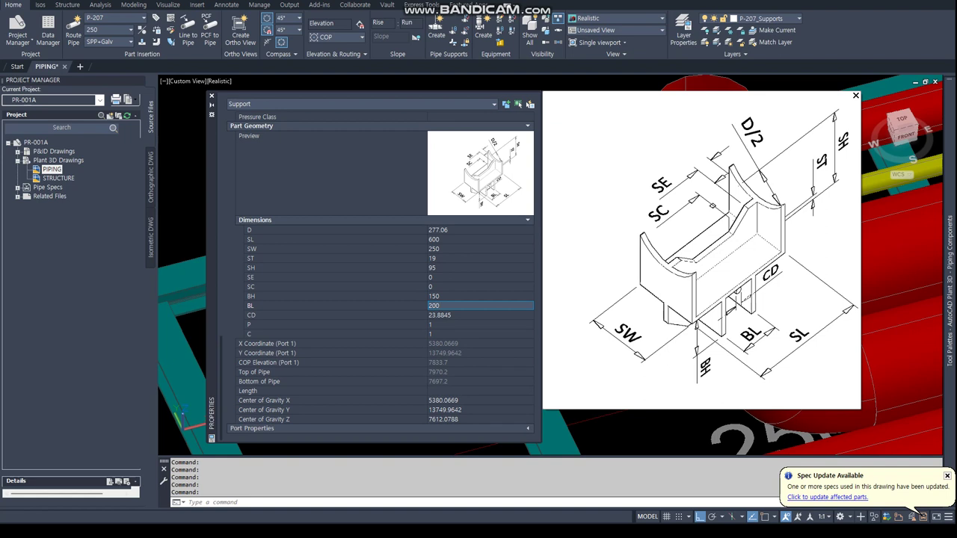
text(0)
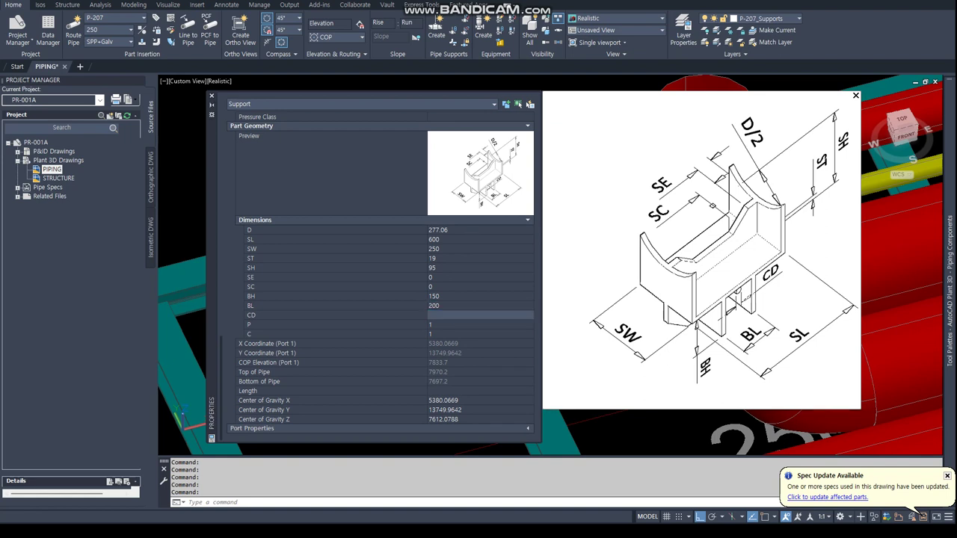
key(Tab)
key(Tab)
click(857, 95)
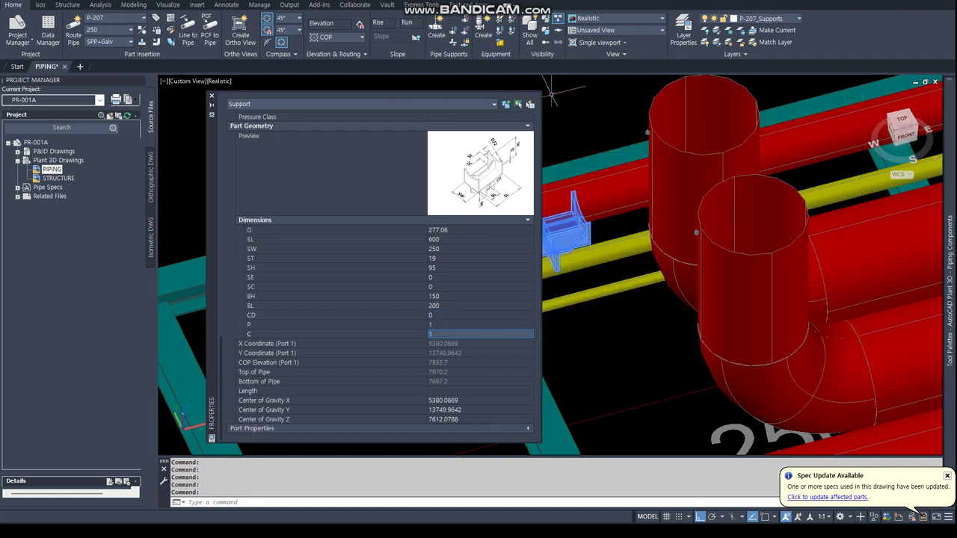
click(212, 99)
Step: Deselect the support and switch to a top plan view around it
key(Escape)
key(Escape)
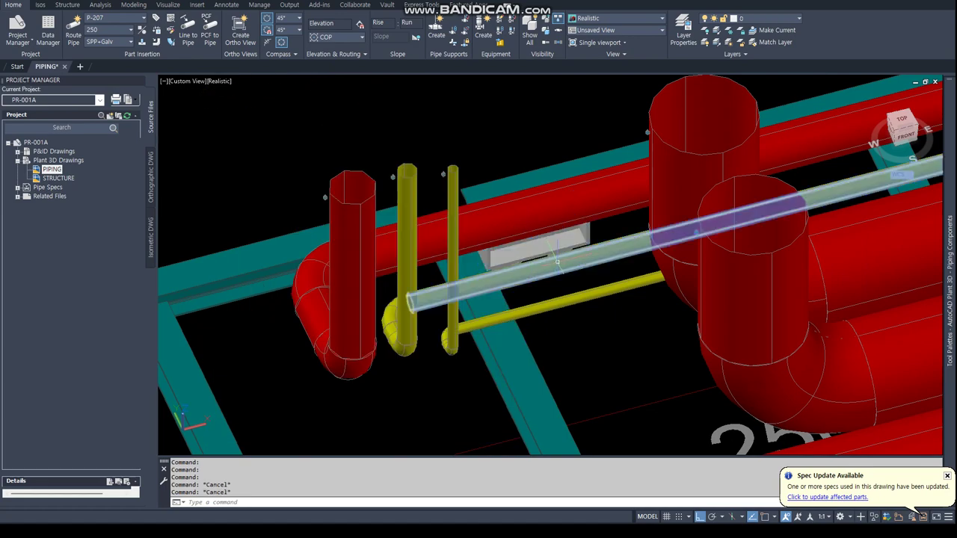
scroll(549, 256, up, 5)
shift+middle_drag(549, 256, 554, 235)
text(PLAN)
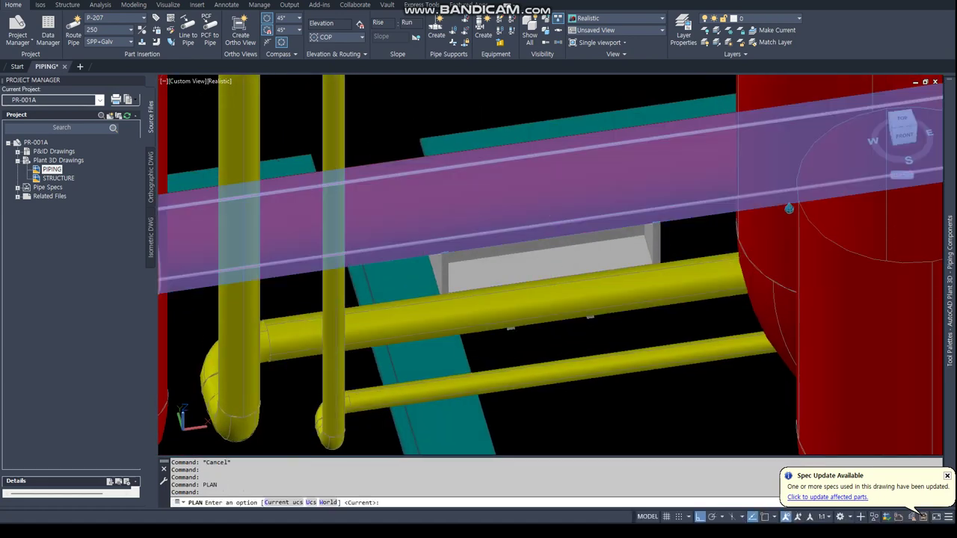
key(Return)
scroll(322, 258, up, 3)
scroll(322, 258, up, 2)
scroll(321, 258, up, 2)
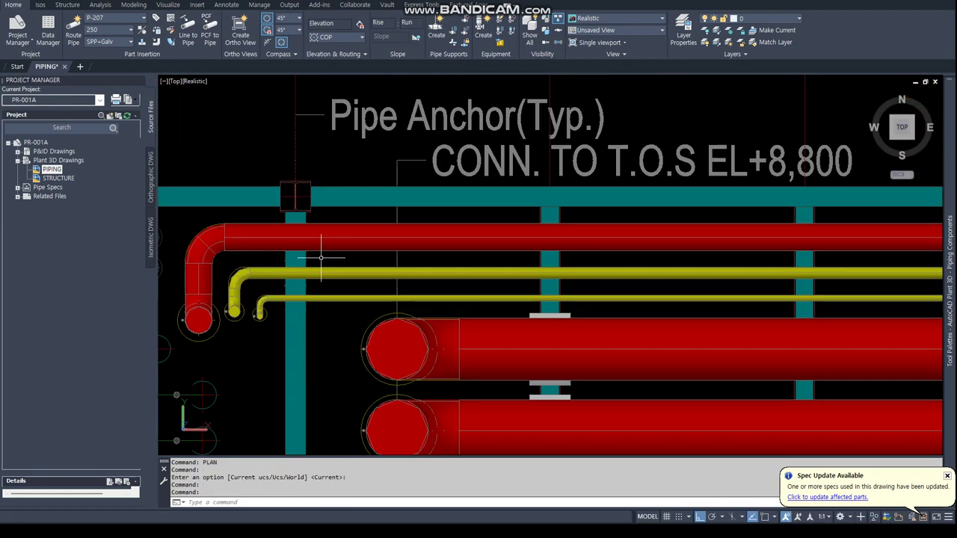
Step: In 2D wireframe, measure from the support's node perpendicular to the beam line
text(vs 2)
scroll(345, 247, up, 3)
text(di)
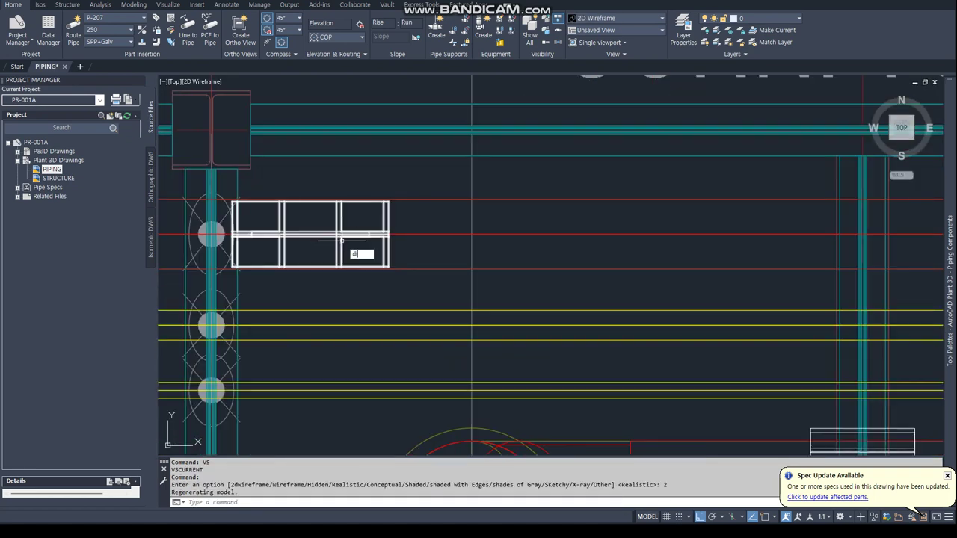
key(Return)
text(nod)
key(Return)
click(314, 234)
scroll(310, 236, down, 2)
text(per)
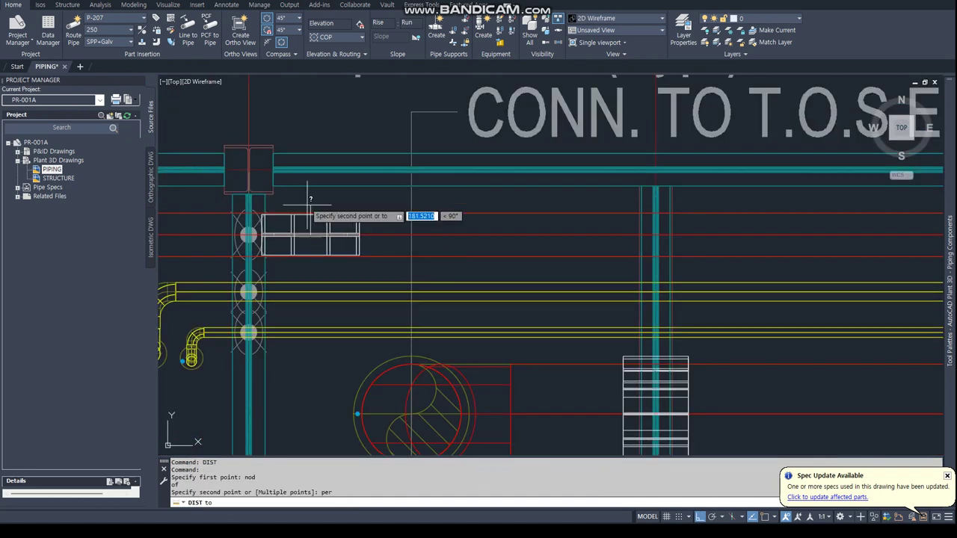
key(Return)
click(248, 113)
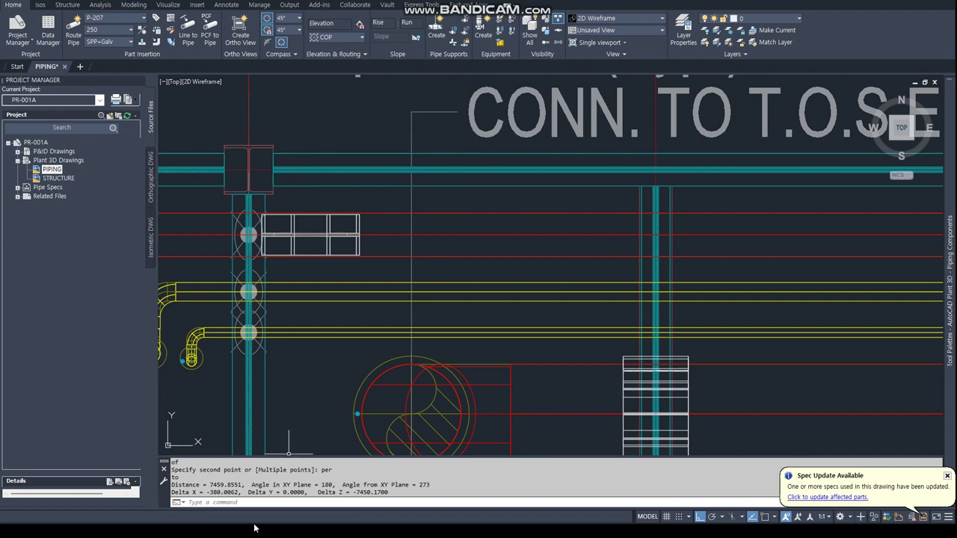
key(Escape)
key(Escape)
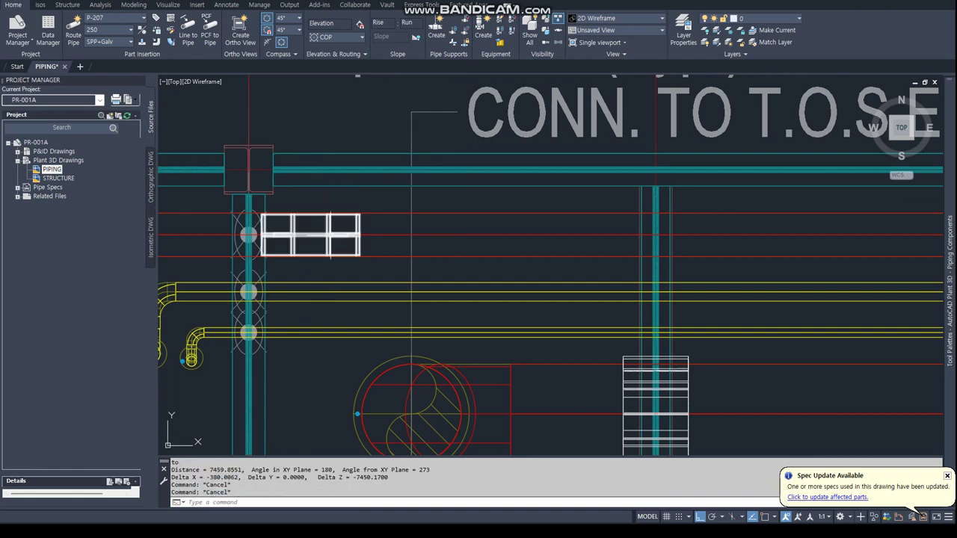
Step: Move the saddled shoe 380 units onto the rack beam
click(329, 236)
right_click(332, 236)
click(357, 334)
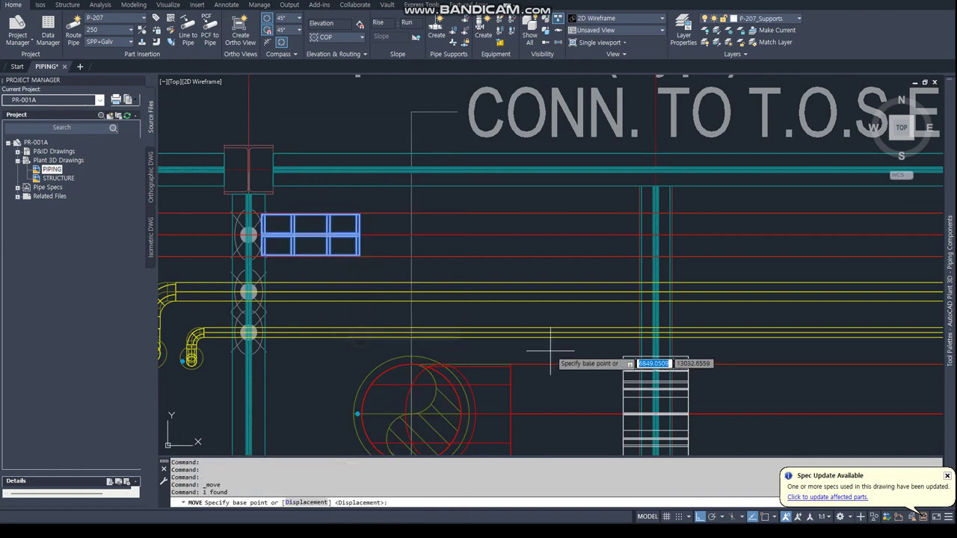
click(303, 234)
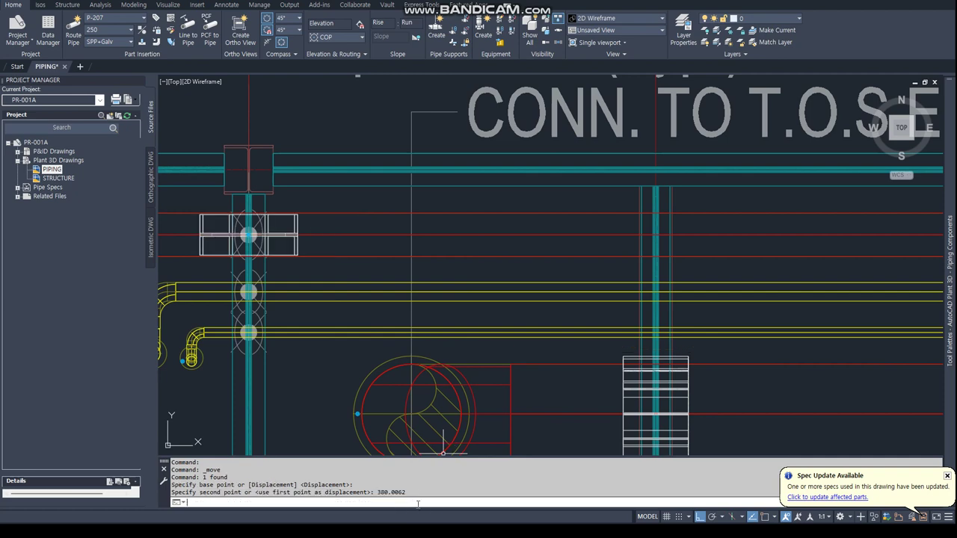
key(Escape)
key(Escape)
Step: Connect the moved support to the adjacent pipe
click(298, 240)
right_click(297, 239)
click(361, 282)
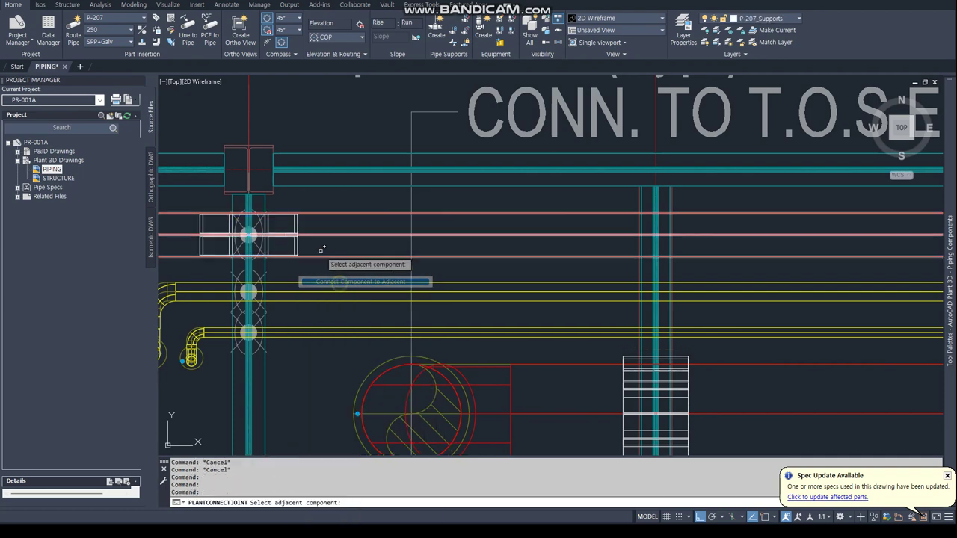
Step: Switch to Realistic visual style and orbit to view the support in 3D
scroll(247, 242, up, 5)
text(vs)
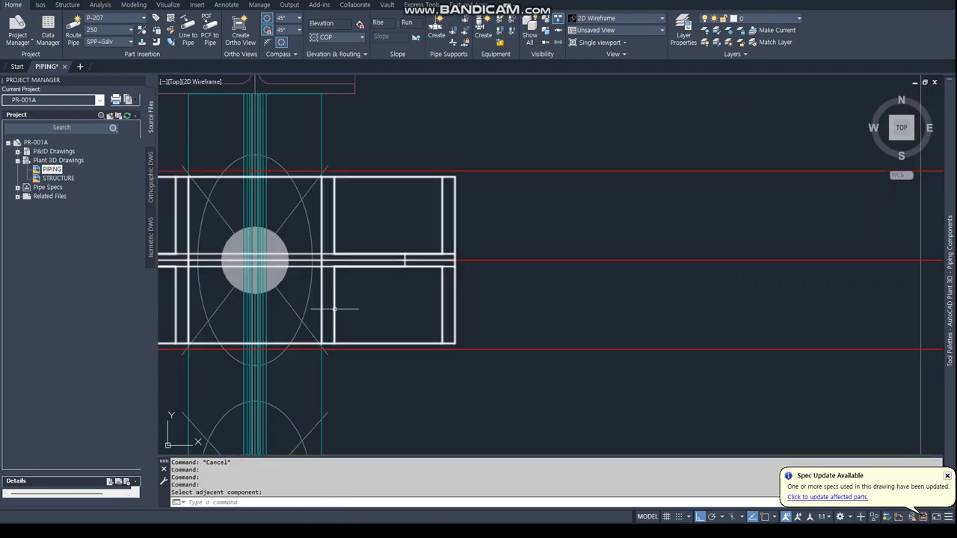
key(Return)
text(r)
key(Return)
mouse_move(336, 310)
shift+middle_down()
mouse_move(313, 279)
mouse_move(362, 284)
mouse_move(567, 266)
shift+middle_up()
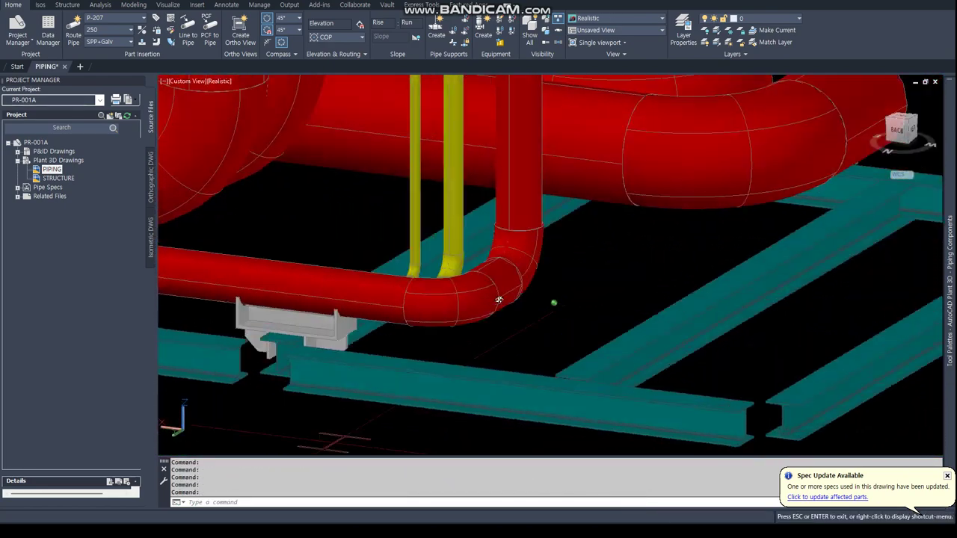
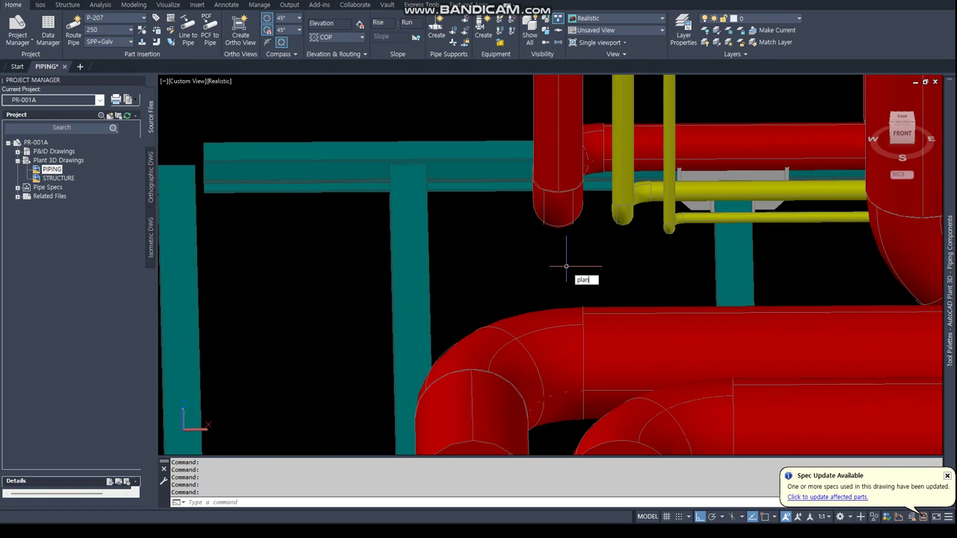
Step: Switch to a flat top plan view in the 2D Wireframe visual style
key(Return)
key(Return)
key(Return)
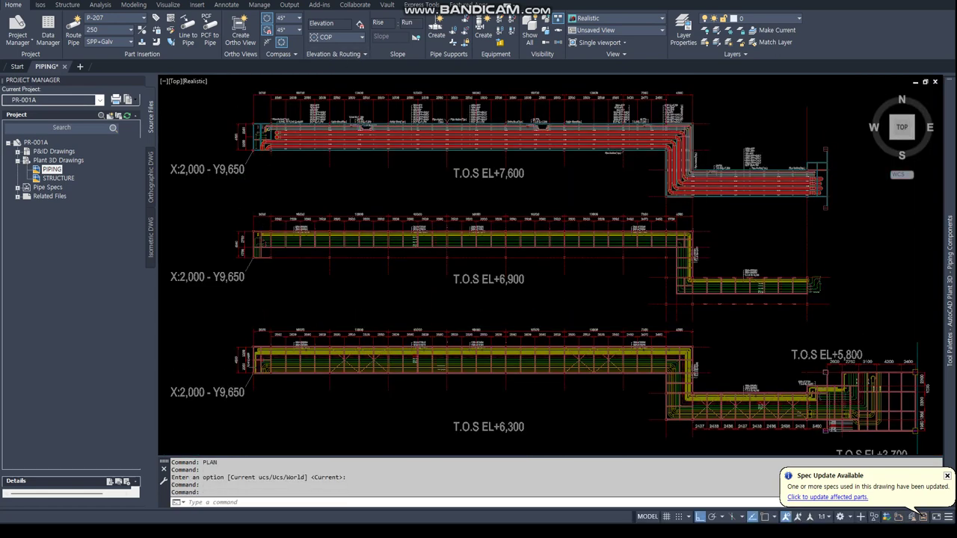
scroll(276, 123, up, 4)
scroll(273, 150, up, 2)
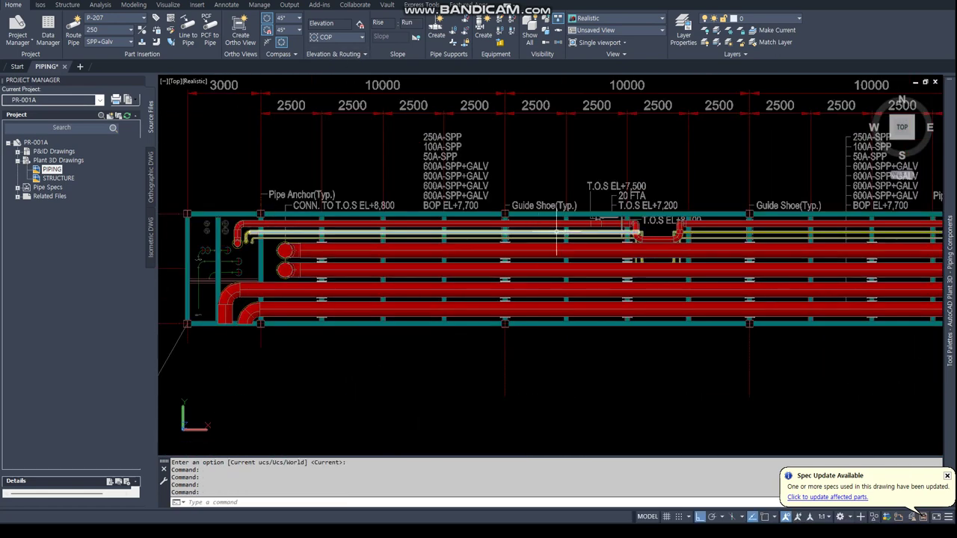
text(vs)
key(Return)
text(2)
key(Return)
Step: Zoom and pan across the rack to show the 2500 bays and anchor labels
scroll(520, 216, up, 4)
scroll(519, 217, up, 1)
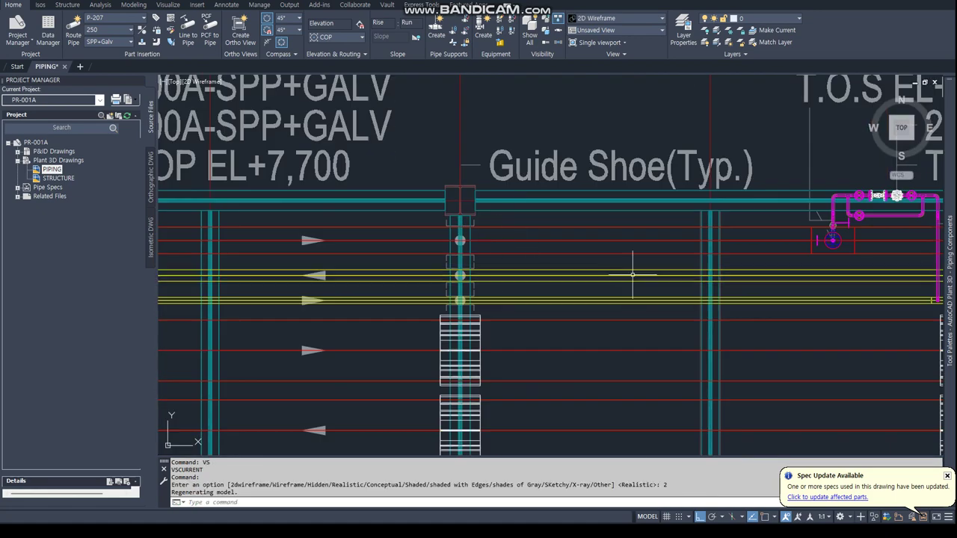
middle_drag(636, 274, 300, 270)
scroll(523, 285, down, 2)
scroll(528, 293, up, 3)
scroll(528, 293, down, 3)
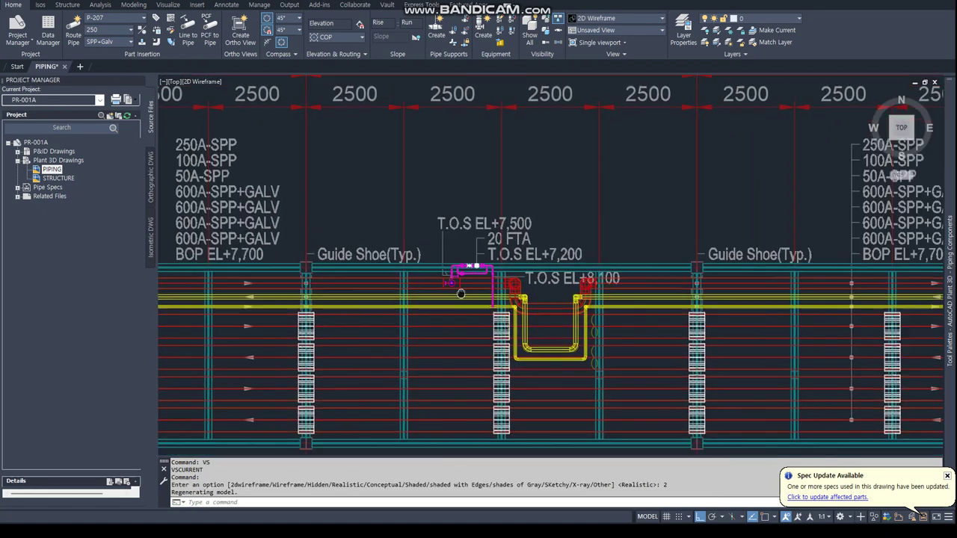
middle_drag(459, 289, 385, 292)
Step: Measure the 30000 spacing between pipe anchors using DIST with Nearest and Perpendicular snaps
scroll(419, 282, down, 2)
text(dist)
key(Return)
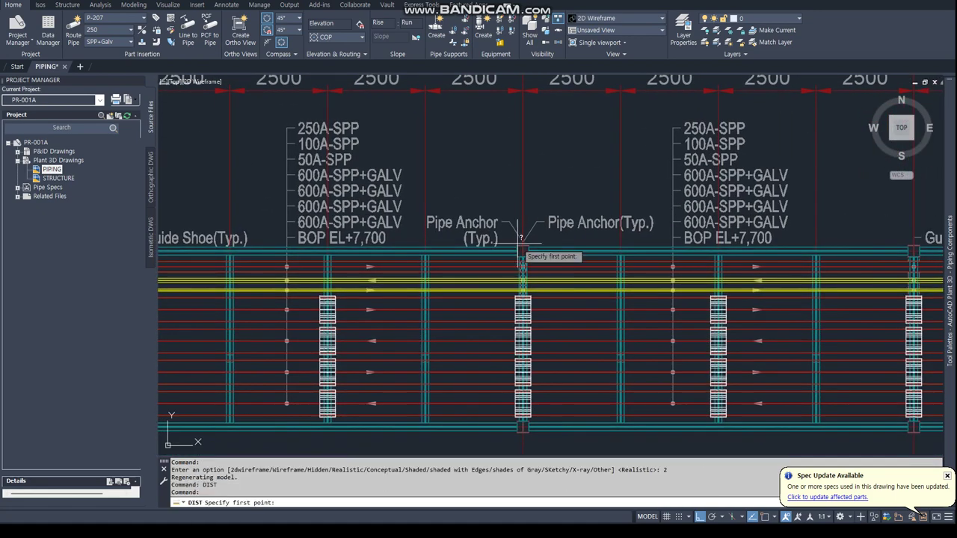
text(nea)
key(Return)
click(523, 225)
scroll(666, 288, down, 6)
scroll(572, 263, up, 5)
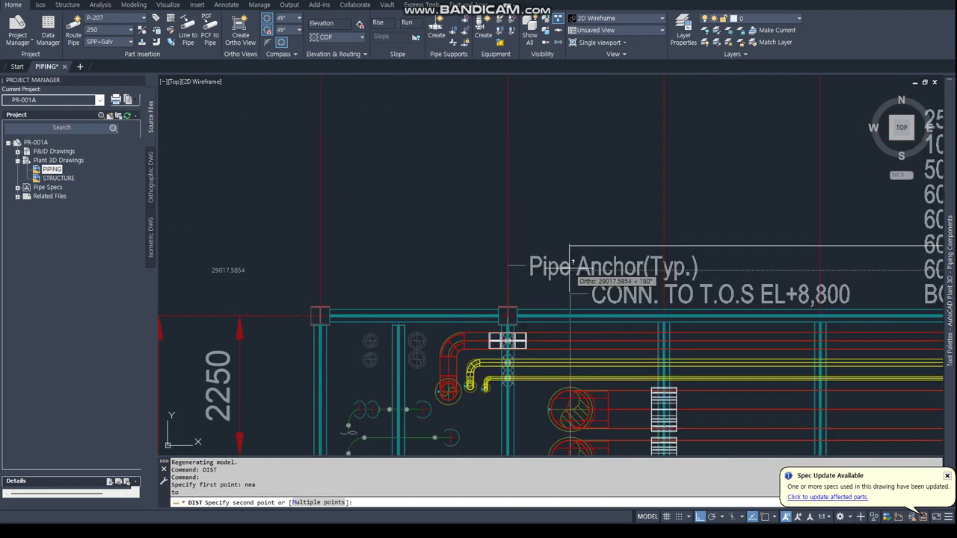
text(r)
key(Return)
click(513, 267)
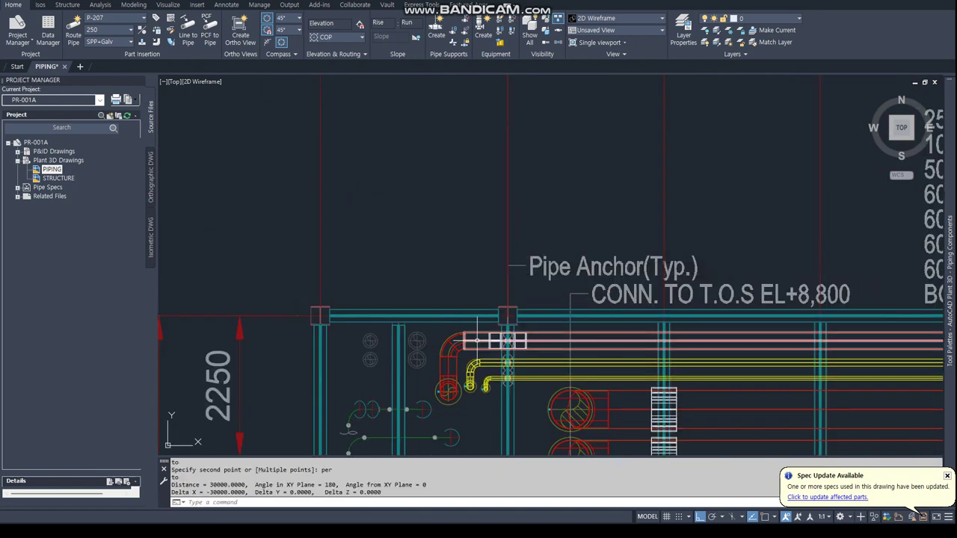
Step: Copy the pipe-anchor support 30000 along the rack
click(508, 341)
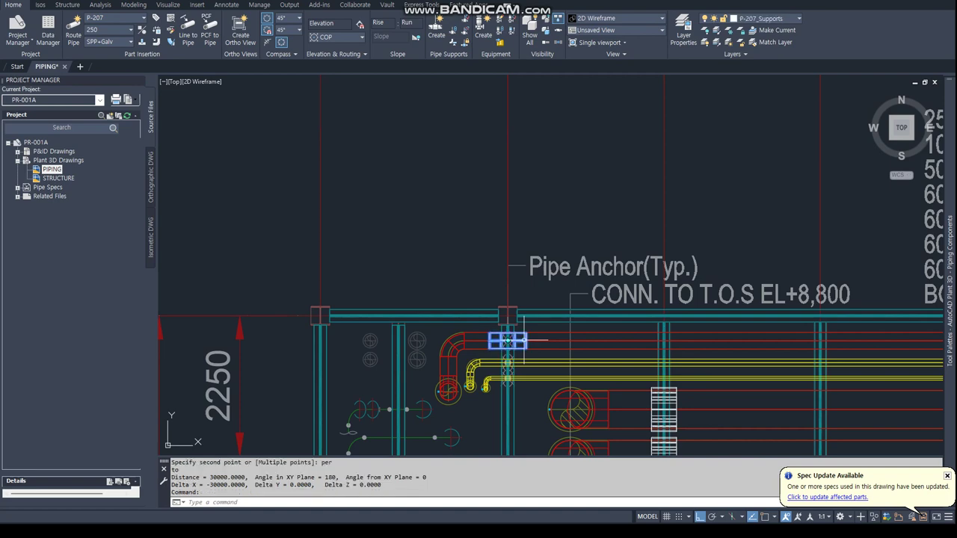
right_click(525, 341)
click(555, 162)
click(419, 207)
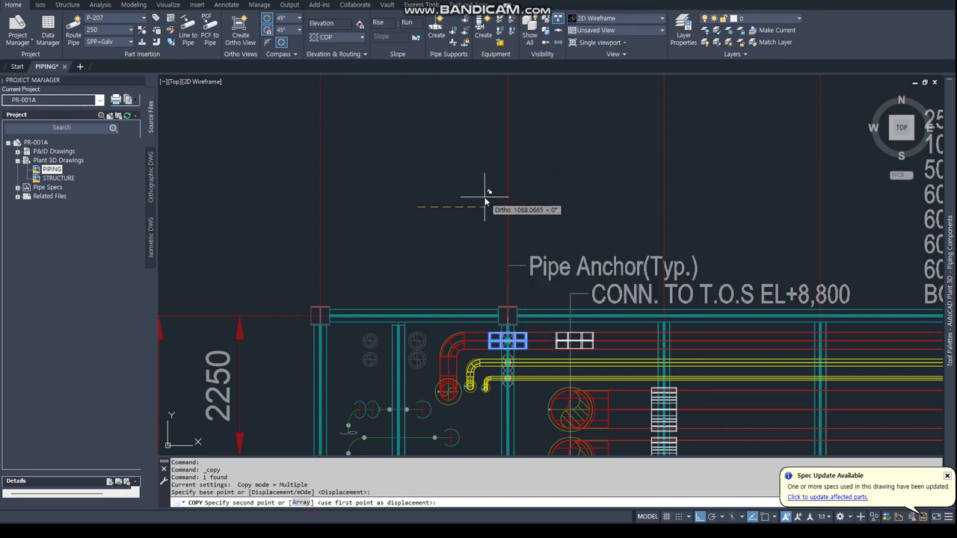
text(30000)
key(Return)
key(Escape)
middle_drag(453, 197, 308, 234)
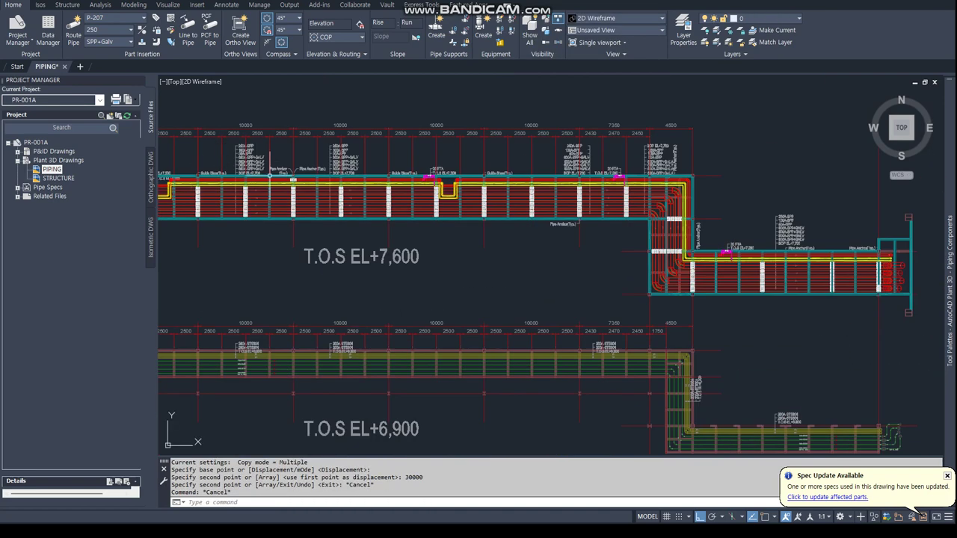
Step: Connect the top support block to its adjacent pipe
scroll(314, 191, up, 6)
click(348, 187)
right_click(351, 182)
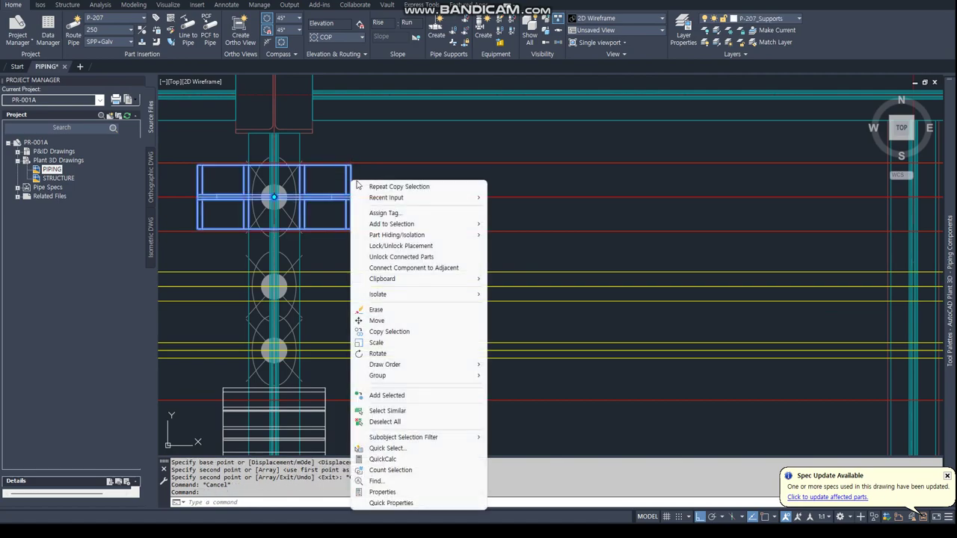
click(392, 267)
scroll(363, 213, down, 5)
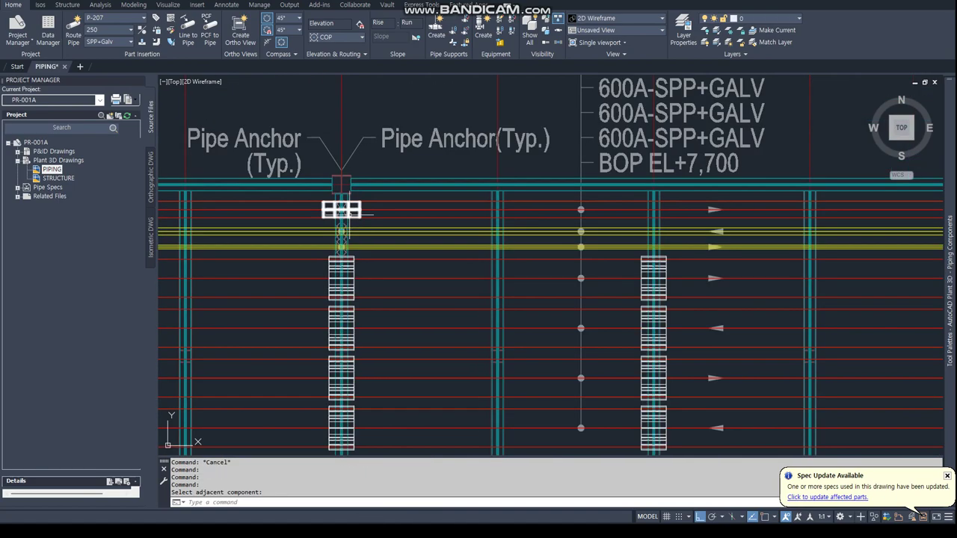
mouse_move(363, 213)
shift+middle_down()
mouse_move(372, 196)
mouse_move(359, 261)
shift+middle_up()
Step: Reset to the top plan view in the current UCS
text(plan)
key(Return)
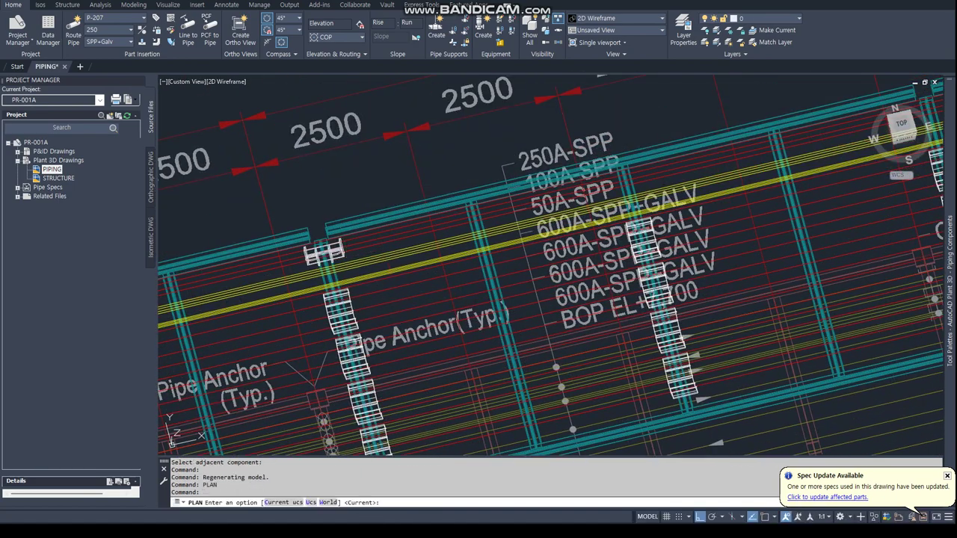
key(Return)
scroll(490, 264, up, 4)
scroll(449, 277, up, 4)
Step: Begin a distance measurement from the pipe anchor toward the next anchor, then cancel it
text(dist)
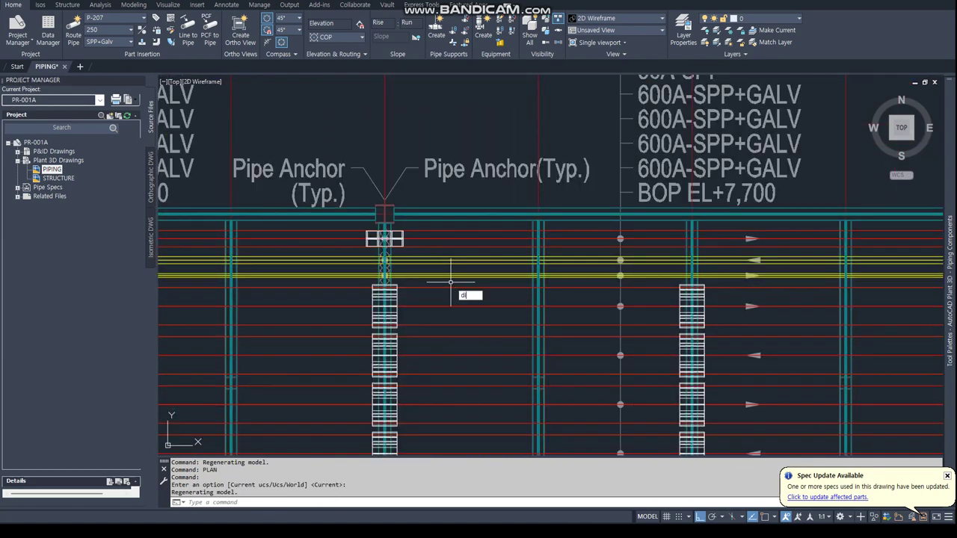
key(Return)
text(nea)
key(Return)
click(384, 208)
scroll(384, 207, down, 5)
scroll(593, 206, up, 2)
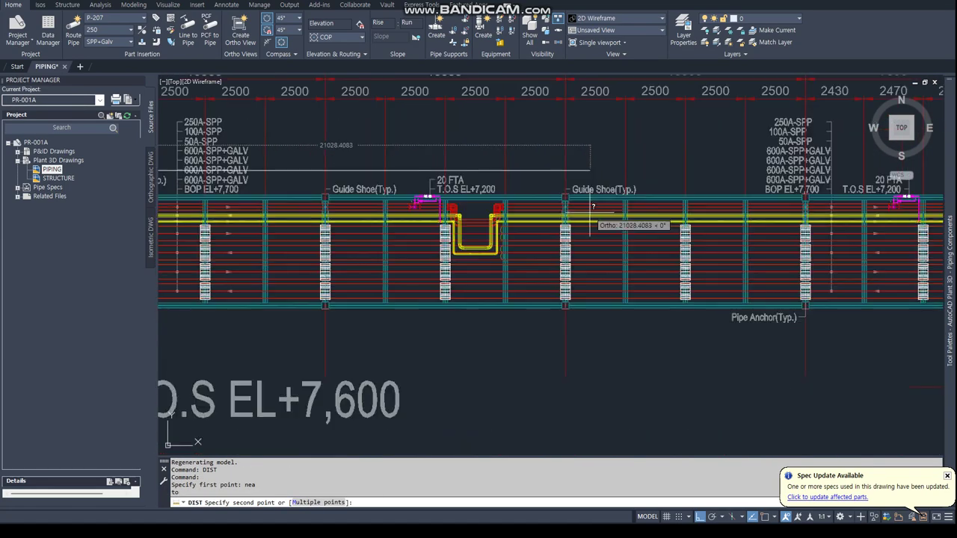
text(per)
key(Return)
middle_drag(591, 207, 343, 243)
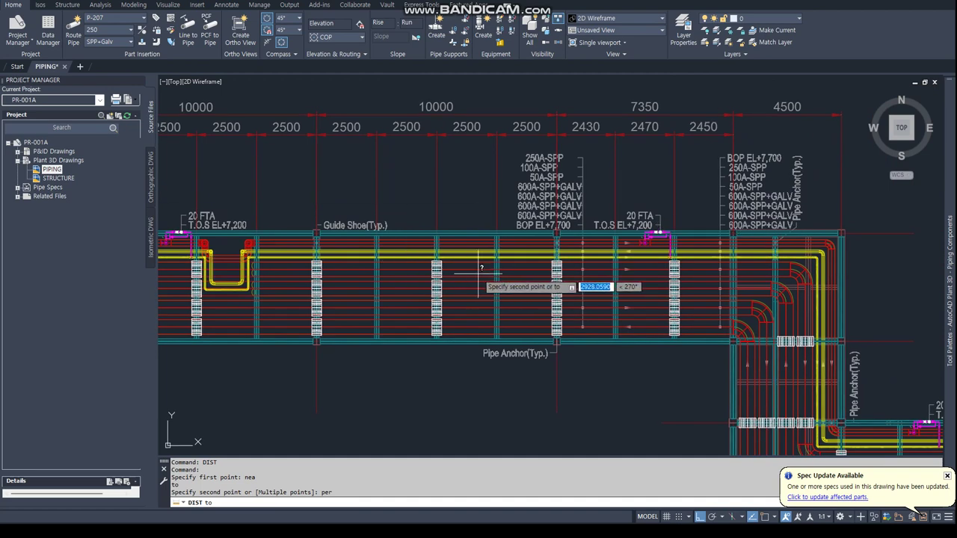
scroll(741, 251, up, 3)
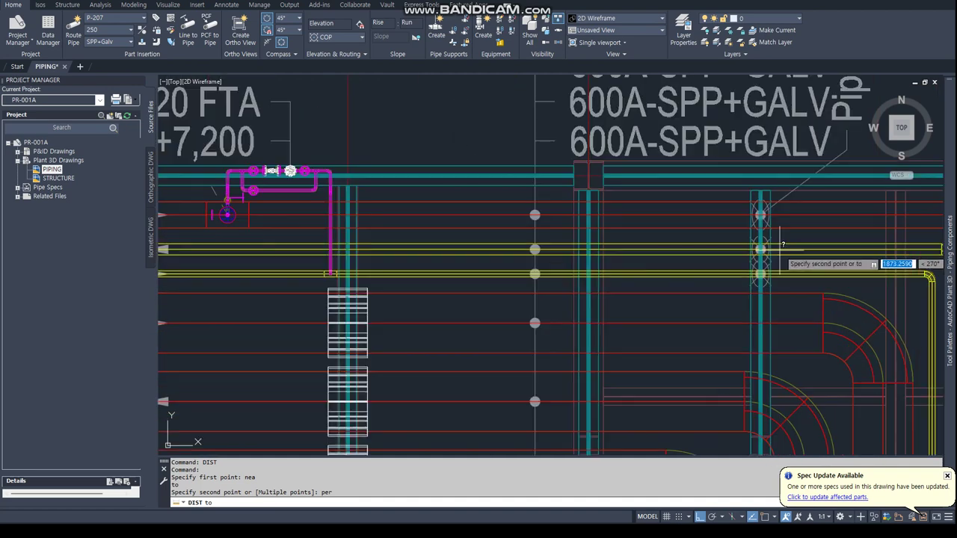
scroll(778, 225, up, 3)
scroll(763, 224, up, 2)
scroll(751, 266, down, 3)
key(Escape)
key(Escape)
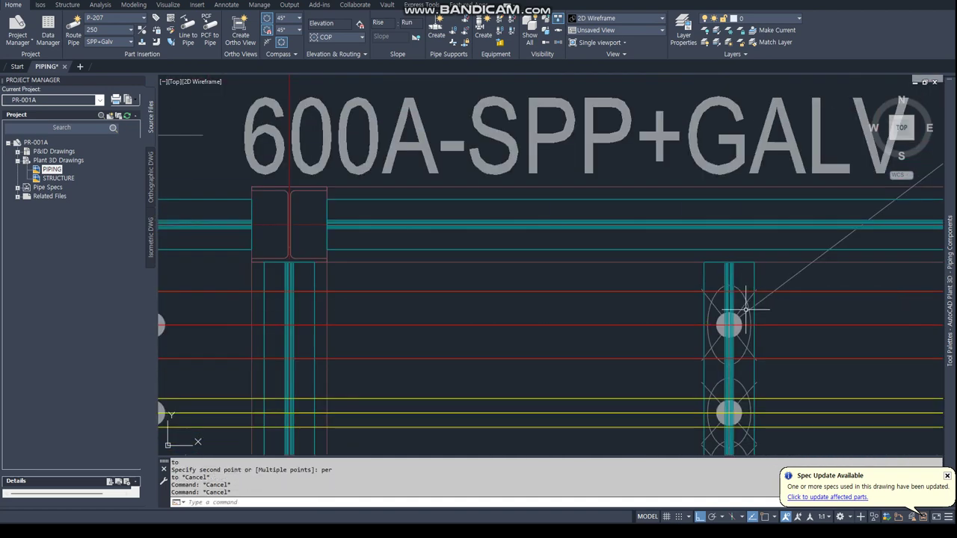
Step: Start a reference line from the column centre, then cancel it
text(l)
key(Return)
text(cen)
key(Return)
click(729, 324)
scroll(729, 324, down, 3)
scroll(811, 143, down, 1)
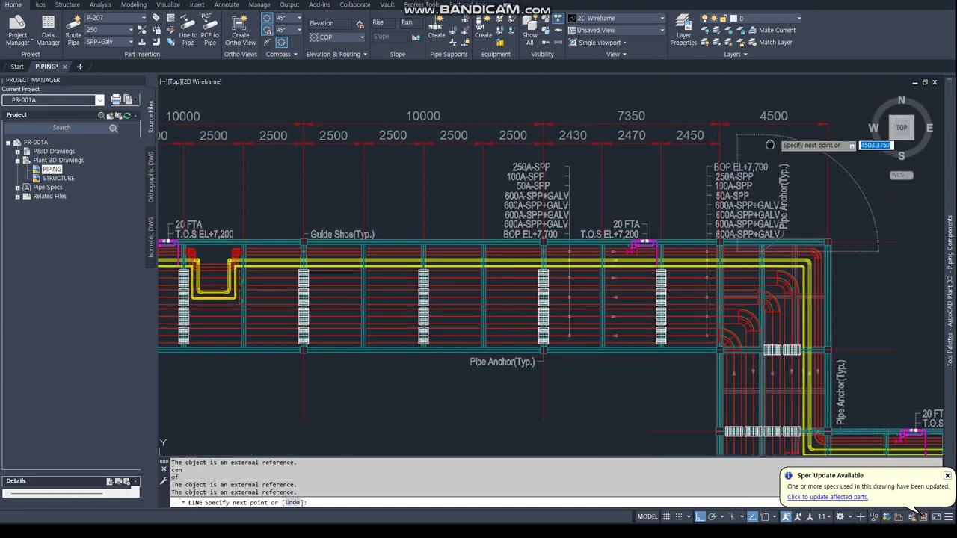
scroll(741, 180, down, 1)
key(Escape)
key(Escape)
Step: Measure the 39100 span from the rack to the pipe anchor
key(Return)
text(nea)
key(Return)
click(749, 173)
scroll(748, 176, up, 3)
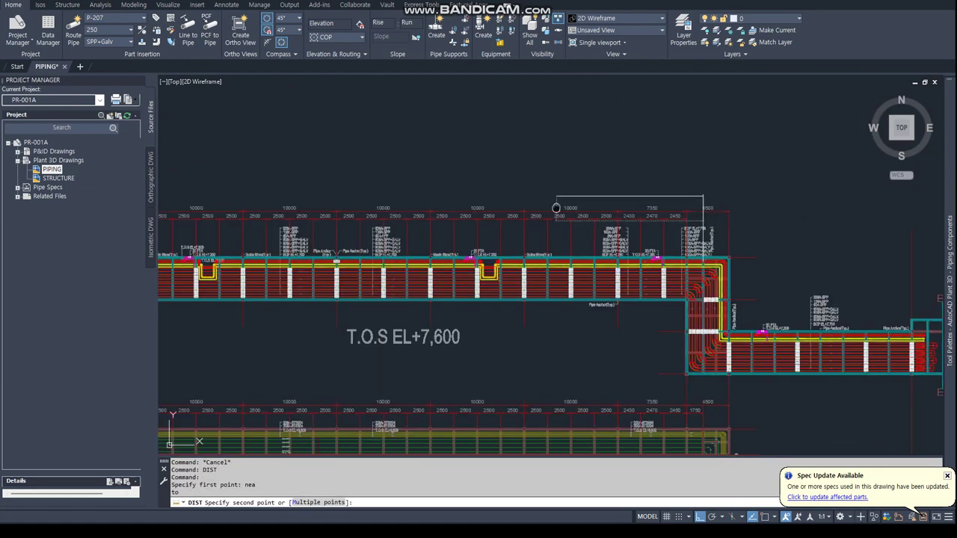
scroll(445, 245, up, 2)
key(Return)
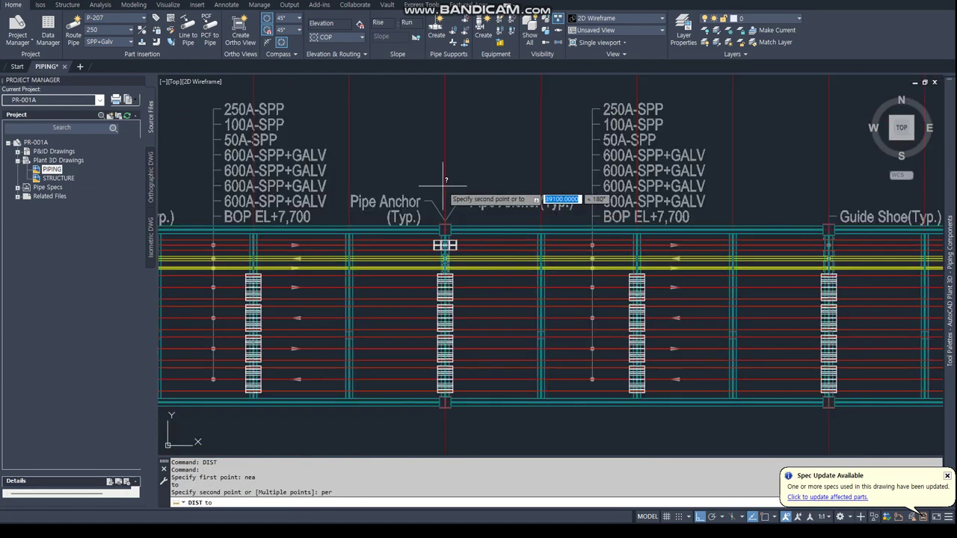
click(445, 204)
key(Escape)
key(Escape)
Step: Copy the pipe-anchor support 39100 along the rack
click(445, 245)
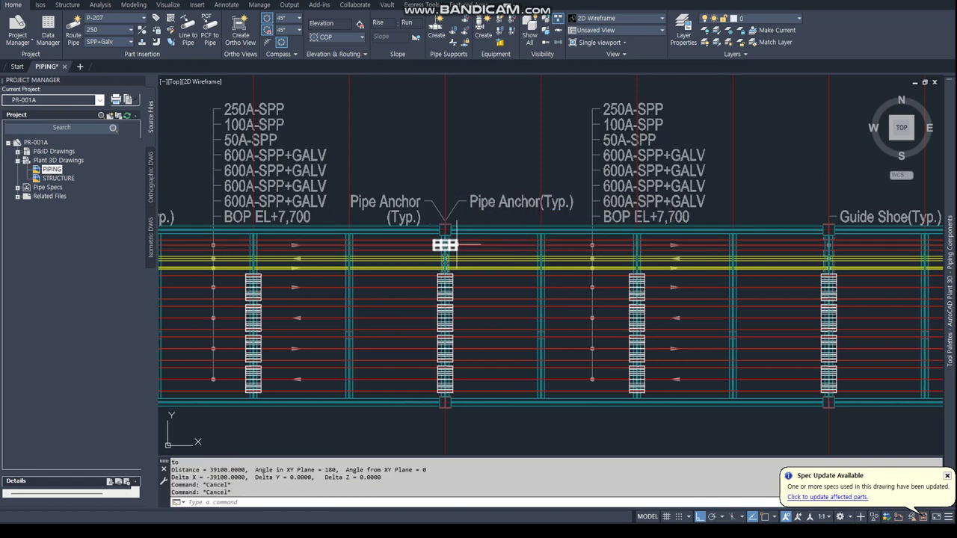
right_click(458, 247)
click(496, 346)
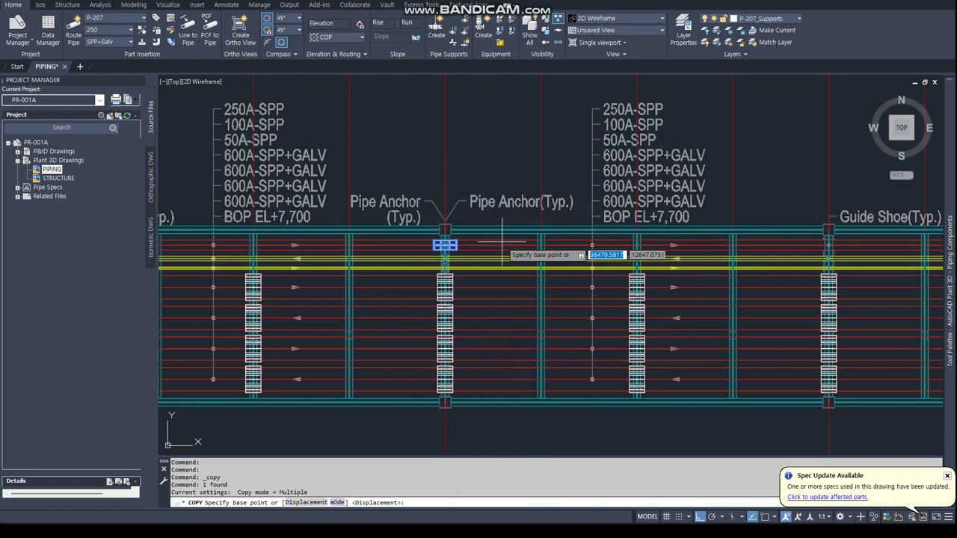
text(3910)
key(Return)
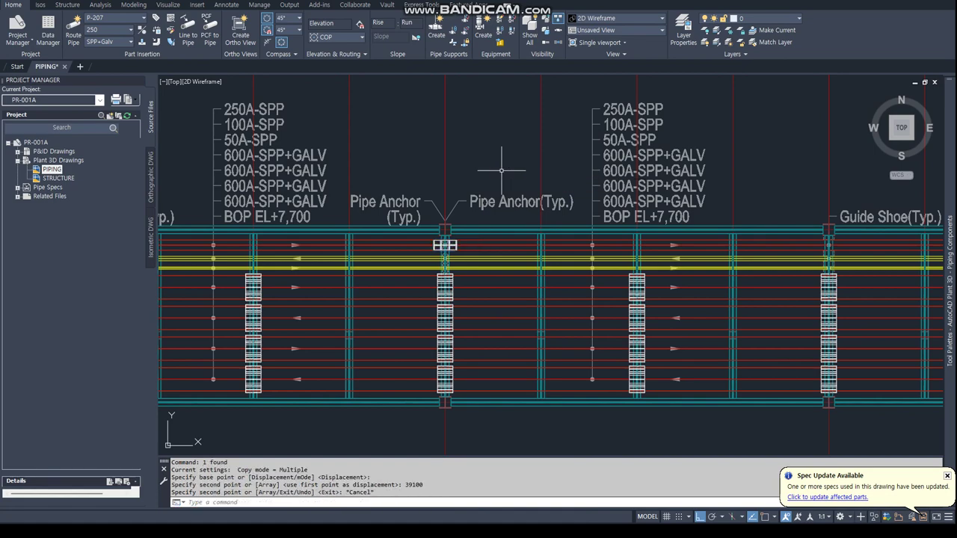
key(Escape)
Step: Try connecting another pipe support to the adjacent pipe, then cancel
scroll(758, 224, down, 5)
scroll(757, 194, up, 8)
scroll(710, 195, up, 2)
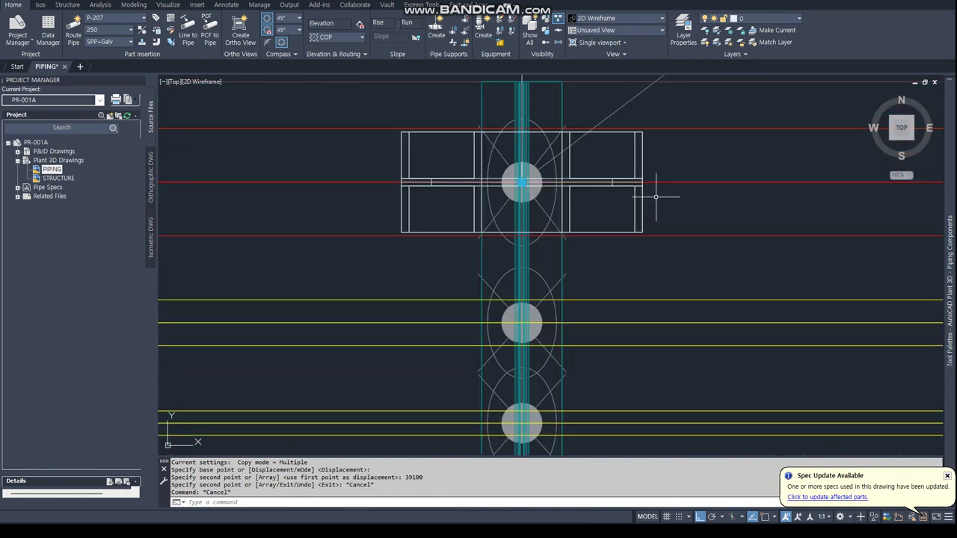
click(641, 196)
right_click(643, 194)
click(686, 281)
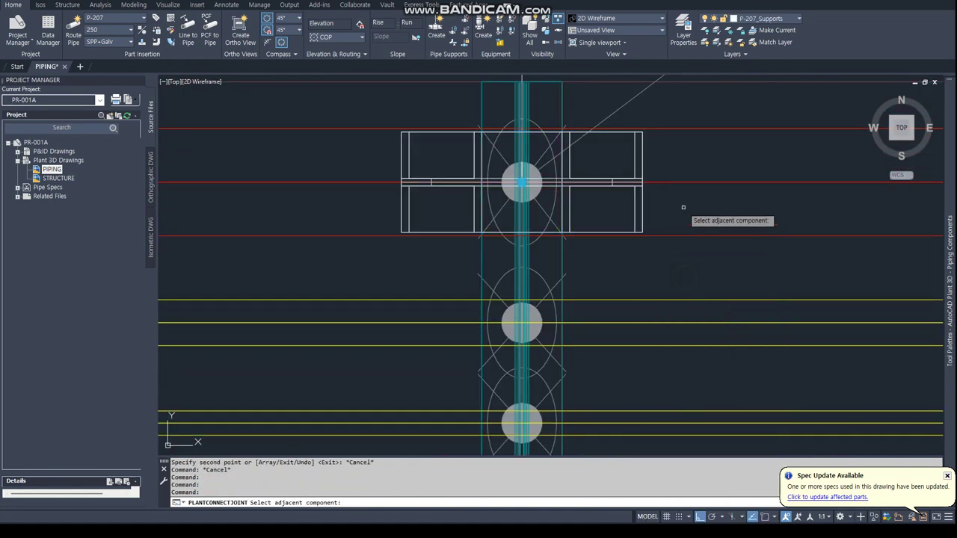
key(Escape)
key(Escape)
Step: Zoom in and start copying the clamped shoe support
scroll(447, 188, down, 5)
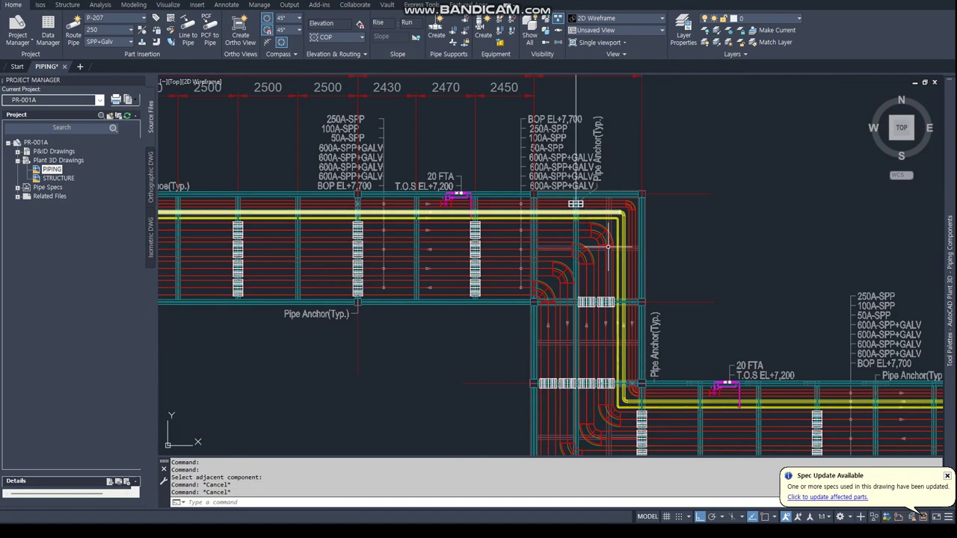
scroll(447, 187, up, 3)
scroll(479, 247, up, 2)
scroll(479, 248, up, 2)
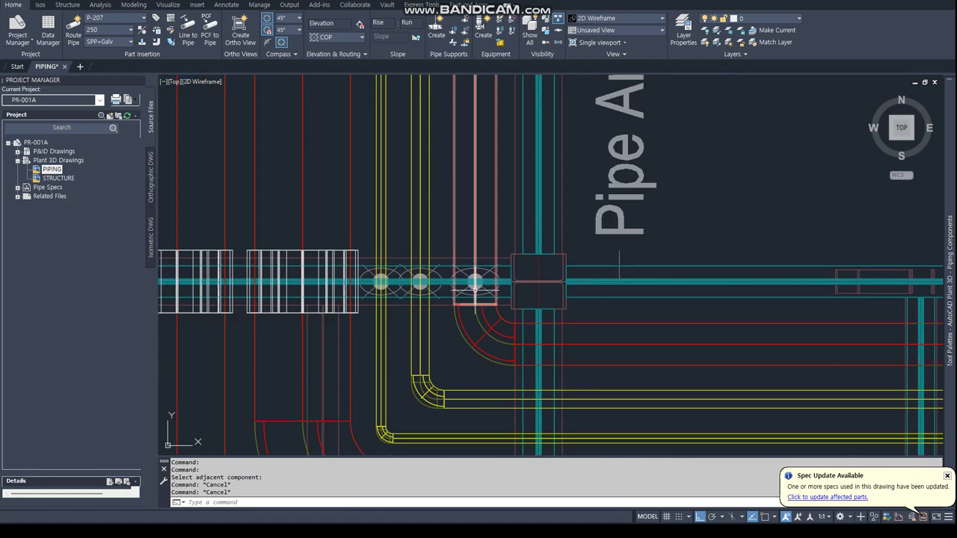
scroll(448, 210, down, 4)
scroll(443, 202, up, 1)
text(o)
key(Return)
scroll(419, 139, up, 2)
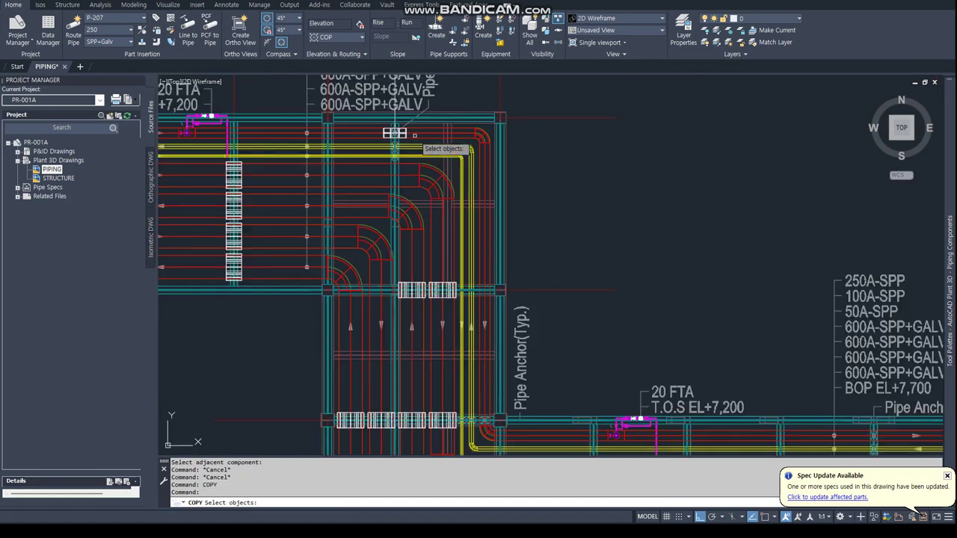
key(Return)
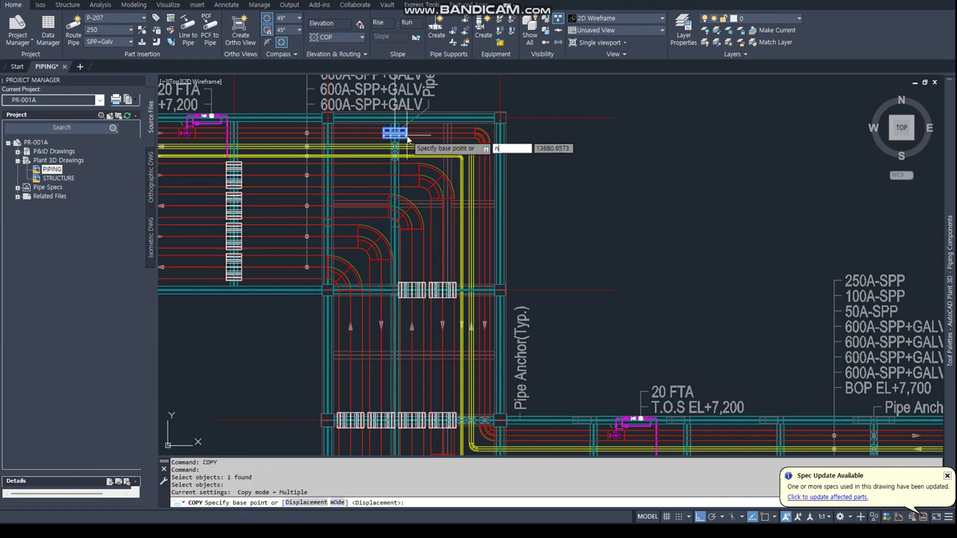
Step: Place the copy from a node base point onto the rack's turned leg near the corner
text(od)
key(Return)
click(407, 138)
text(nea)
key(Return)
scroll(486, 427, up, 2)
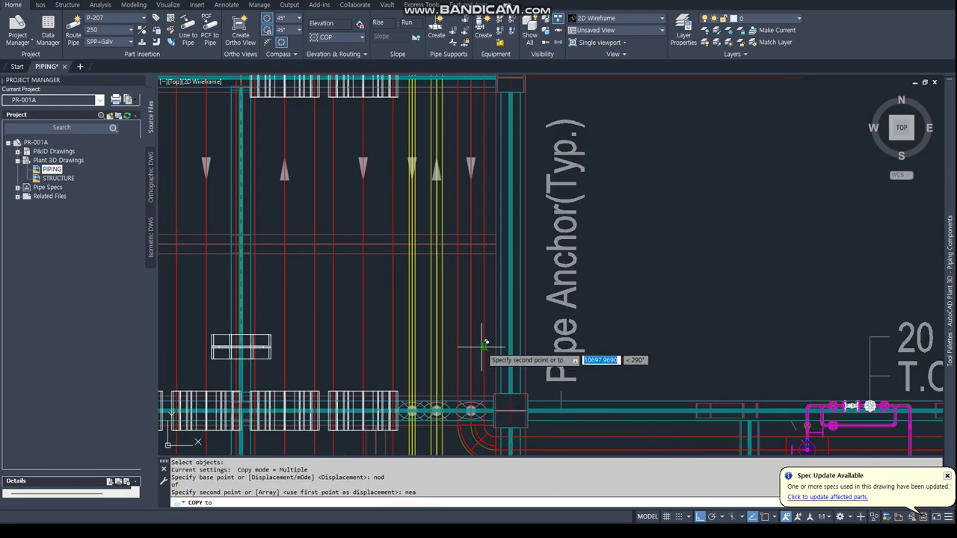
click(485, 346)
key(Escape)
key(Escape)
Step: Select the new support copy and orbit into a tilted 3D view to inspect it
click(471, 337)
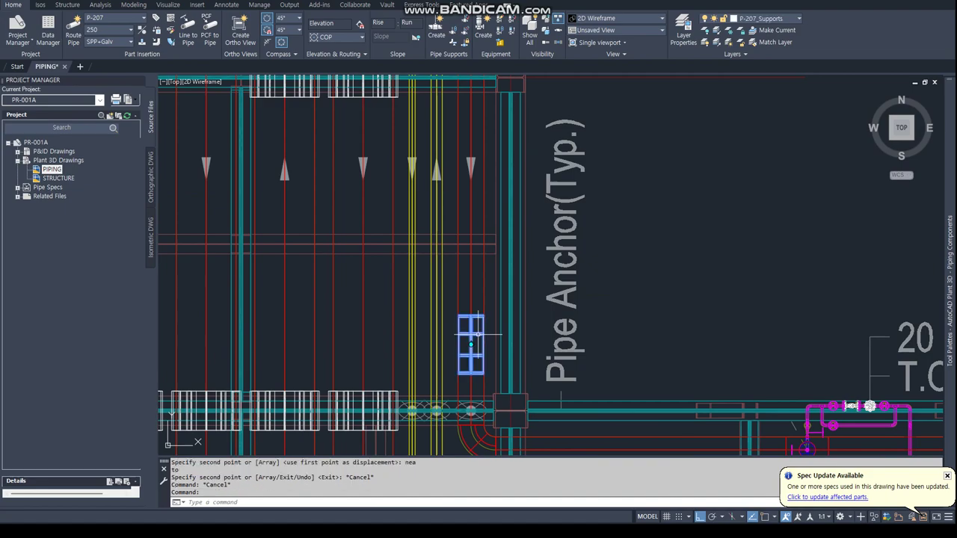
right_click(478, 334)
key(Escape)
key(Escape)
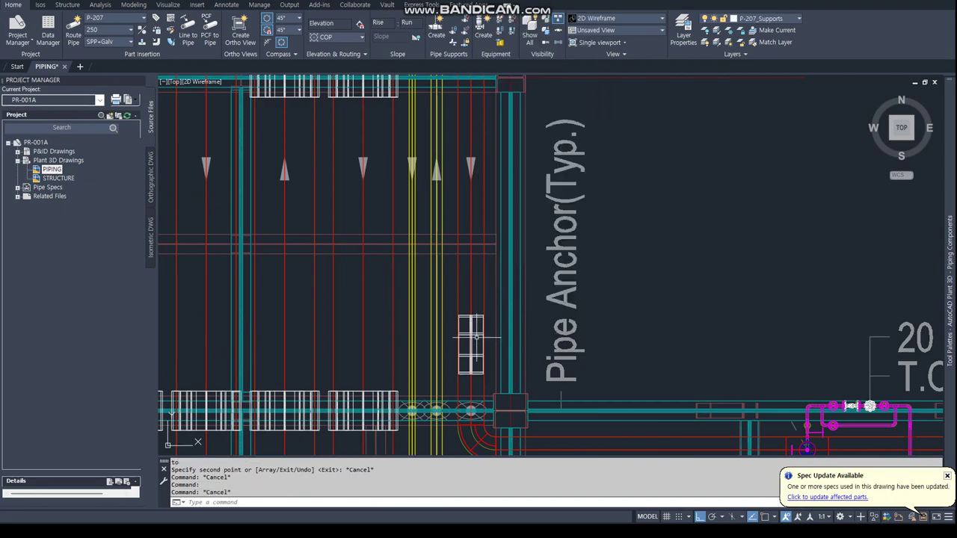
shift+middle_drag(532, 85, 575, 248)
text(pl)
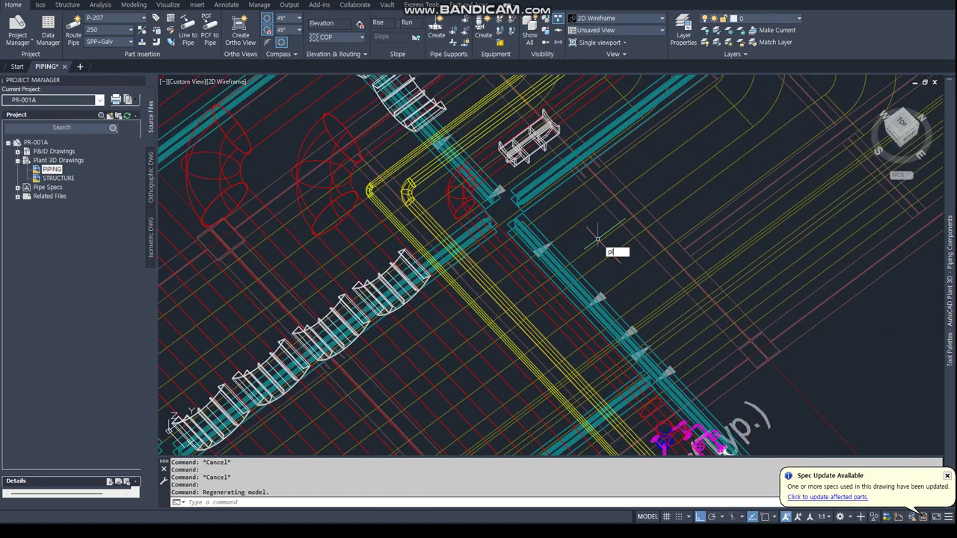
Step: Return to the top plan view and zoom in on the copied support
text(an)
key(Return)
key(Return)
scroll(676, 84, up, 5)
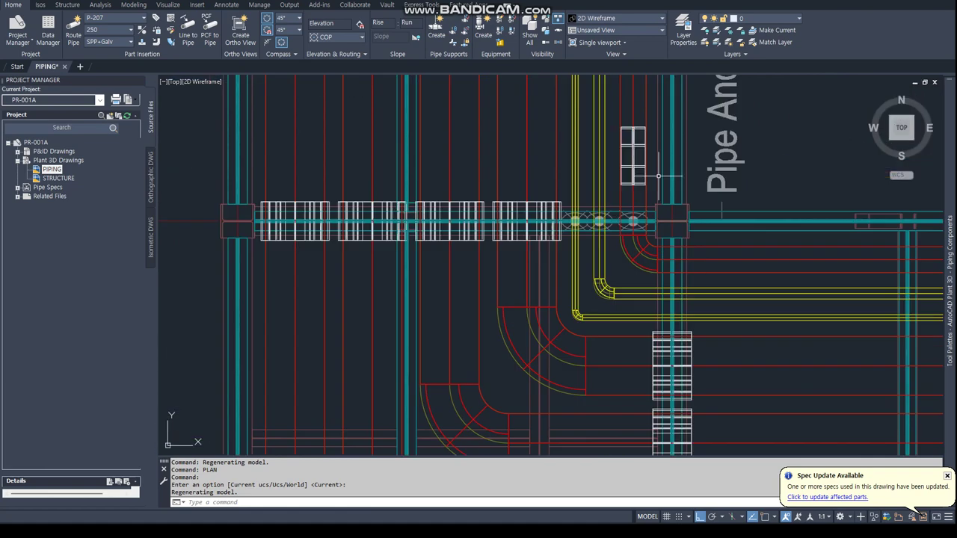
scroll(675, 84, up, 4)
Step: Measure the 674.655 offset from the support's node perpendicular to the pipe
text(dist)
key(Return)
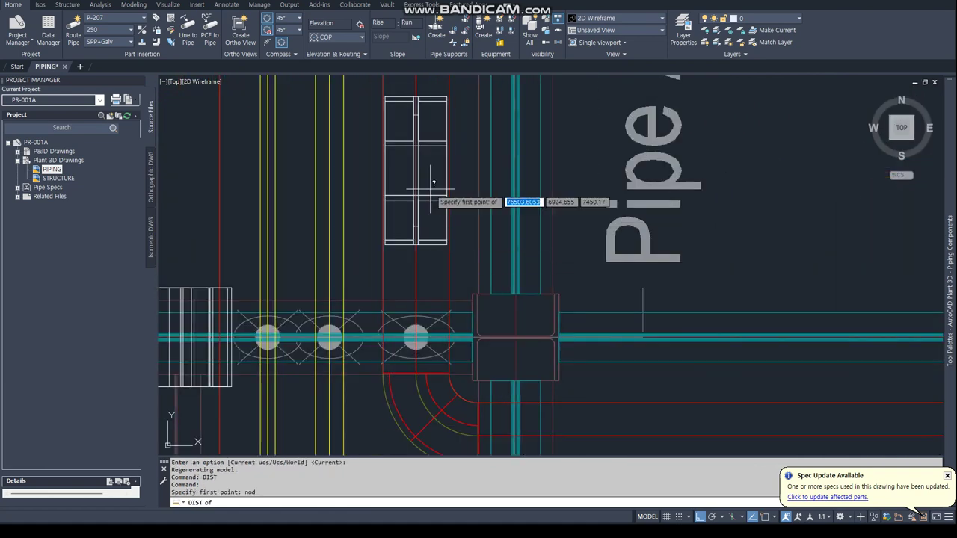
text(nod)
key(Return)
click(419, 173)
text(er)
key(Return)
scroll(481, 348, up, 5)
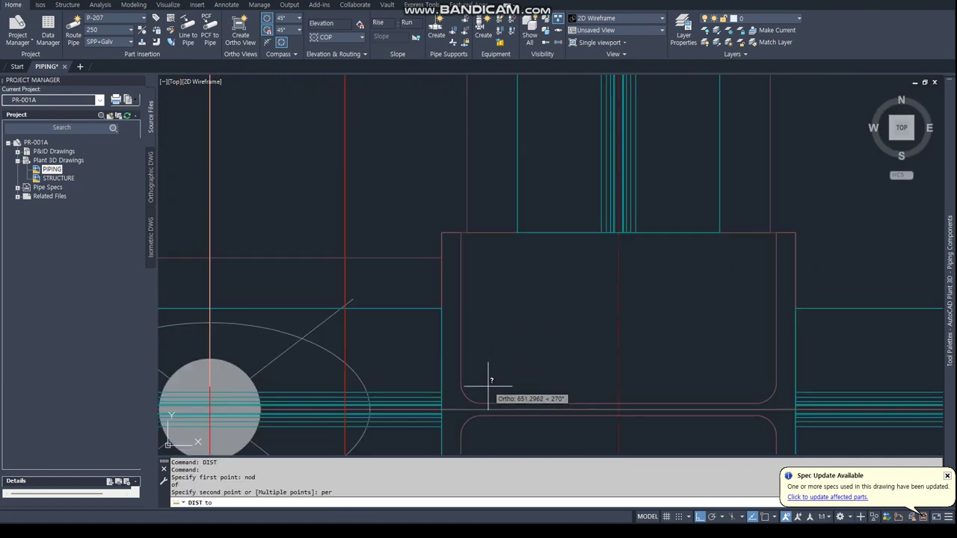
click(441, 404)
key(Escape)
key(Escape)
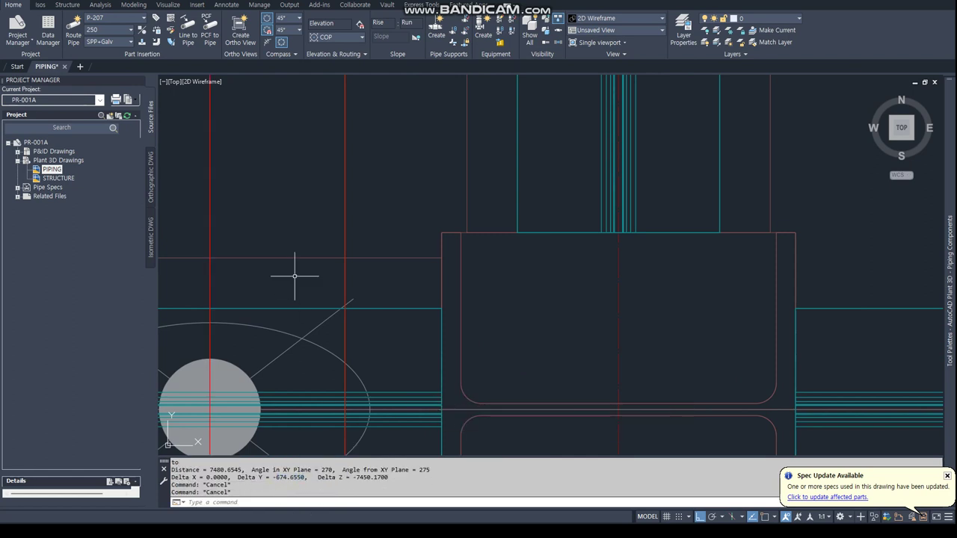
scroll(294, 276, down, 5)
key(Escape)
key(Escape)
Step: Move the copied support 674.655 onto the pipe
click(292, 175)
right_click(307, 195)
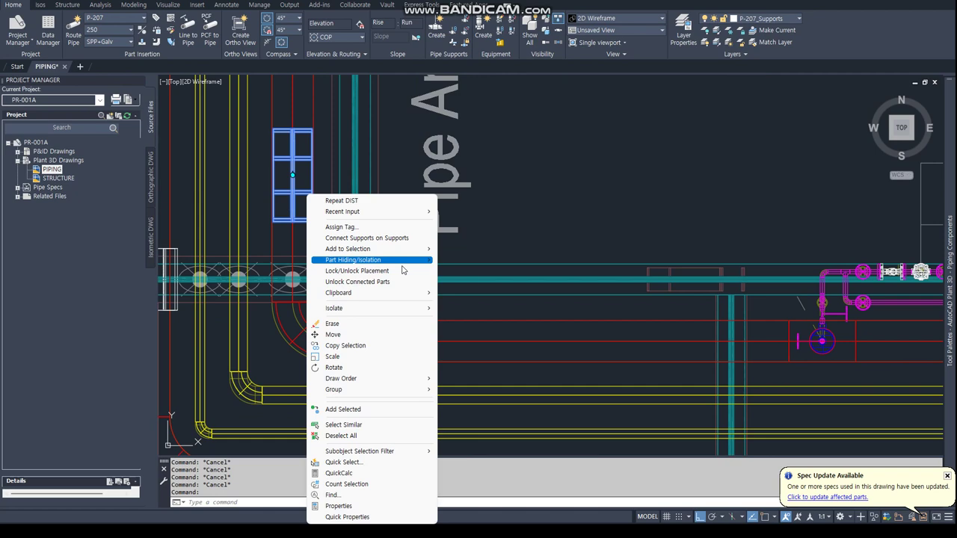
click(333, 334)
click(495, 117)
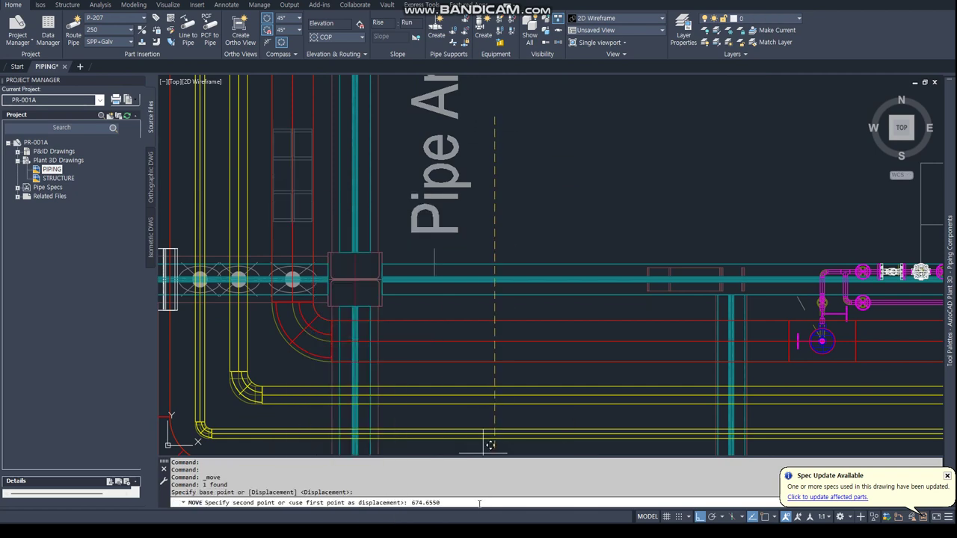
key(Escape)
key(Escape)
scroll(310, 279, up, 6)
Step: Connect the moved support to the adjacent pipe and orbit into a 3D view
click(305, 200)
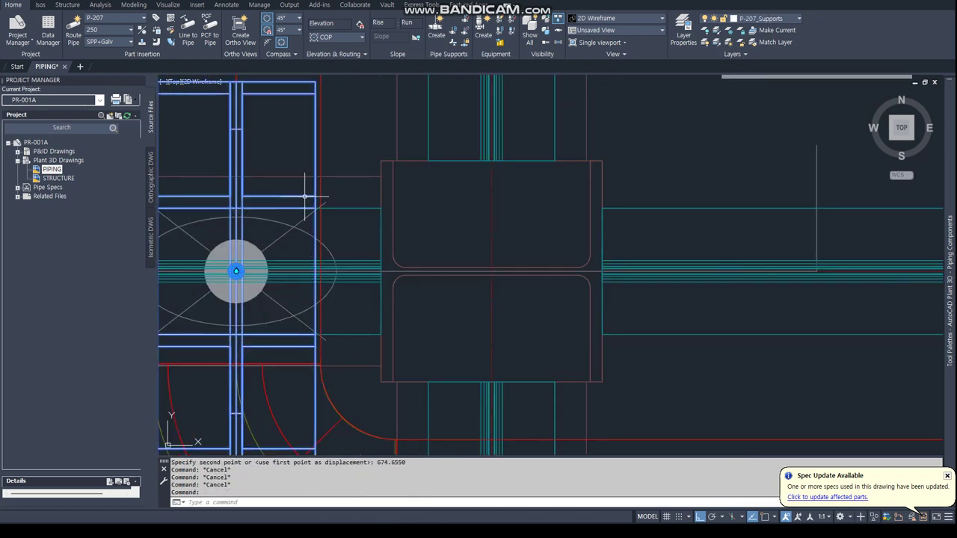
right_click(306, 196)
click(362, 283)
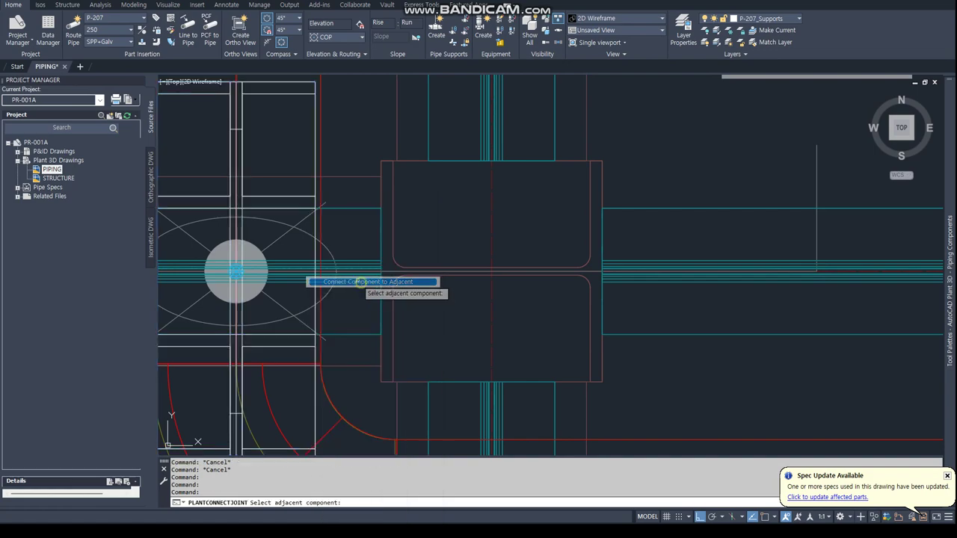
scroll(345, 295, down, 3)
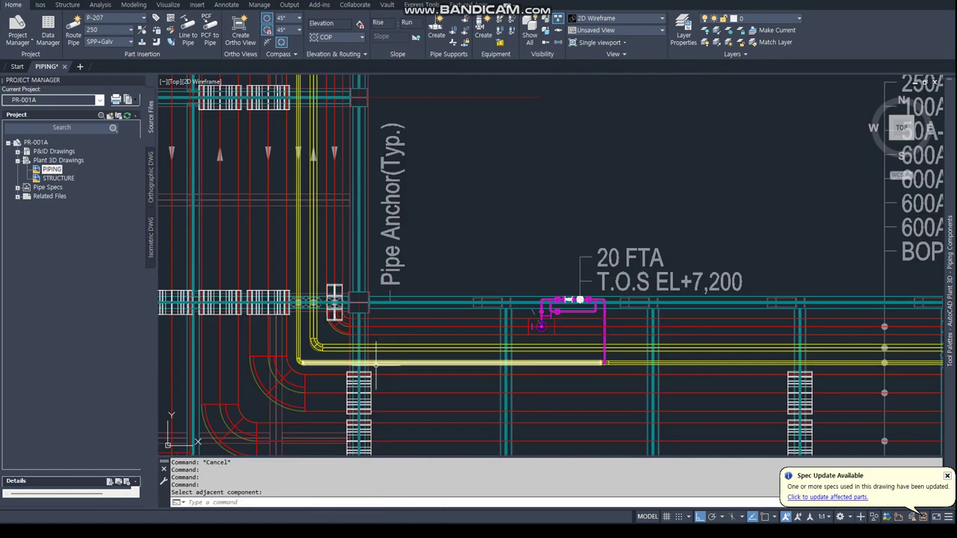
right_click(374, 374)
mouse_move(374, 374)
shift+middle_down()
mouse_move(478, 238)
mouse_move(650, 255)
shift+middle_up()
scroll(479, 238, up, 3)
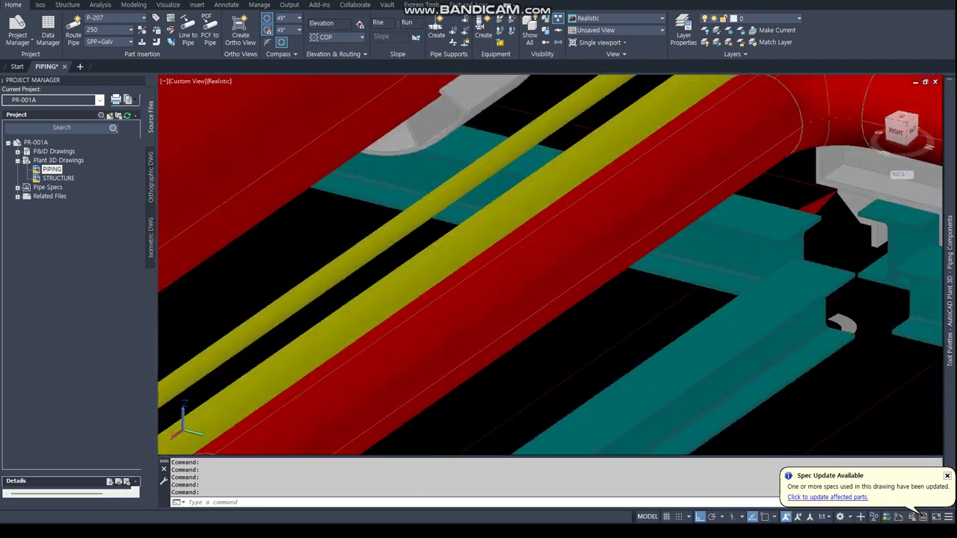
Step: Show the top PLAN view of the entire pipe rack and start the VS visual-style command
text(plan)
key(Return)
key(Return)
key(Return)
scroll(705, 160, up, 3)
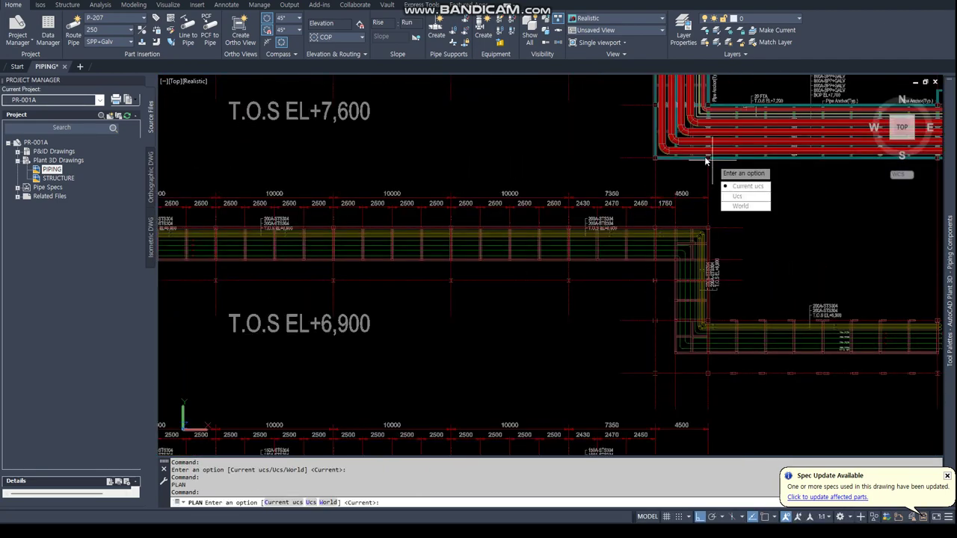
scroll(744, 110, up, 3)
key(Escape)
key(Escape)
scroll(479, 299, up, 3)
scroll(404, 318, up, 2)
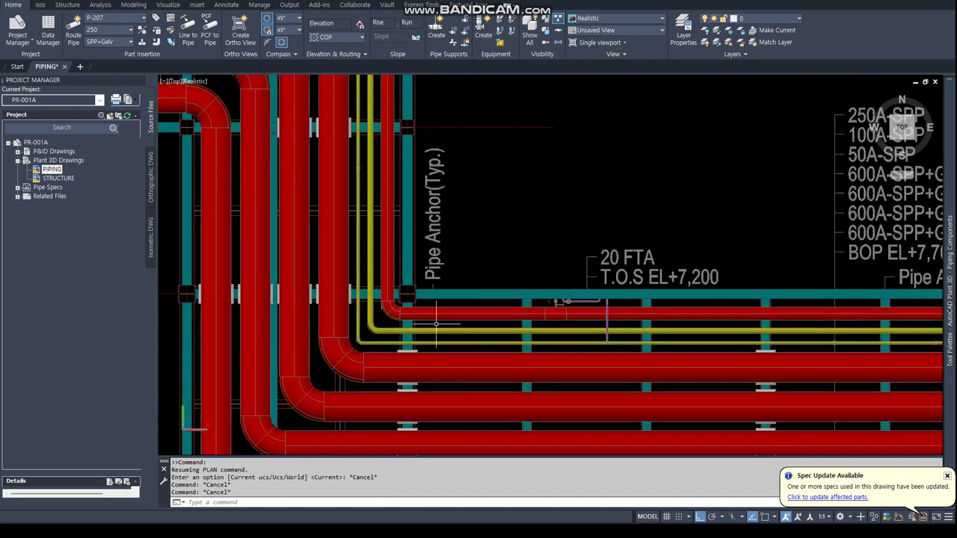
scroll(454, 325, down, 2)
scroll(486, 329, down, 2)
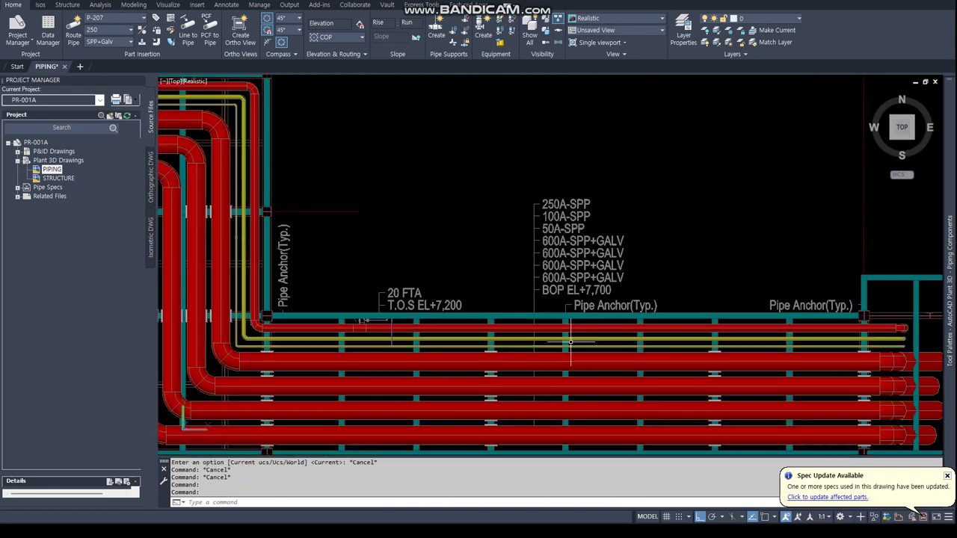
scroll(551, 336, down, 2)
text(vs)
key(Return)
Step: Apply 2D Wireframe and select the clamped shoe support to copy
text(2)
key(Return)
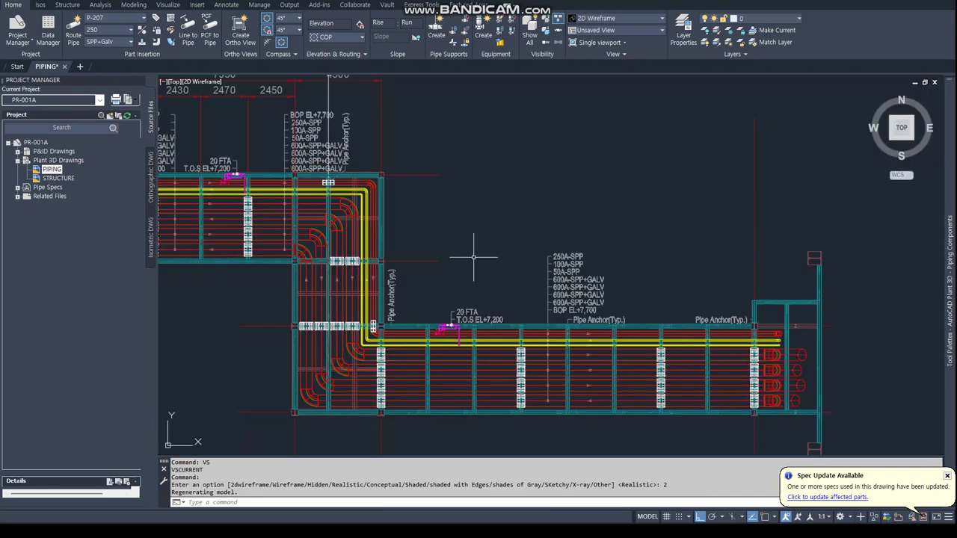
text(co)
scroll(322, 182, up, 2)
scroll(321, 182, up, 2)
click(302, 187)
key(Return)
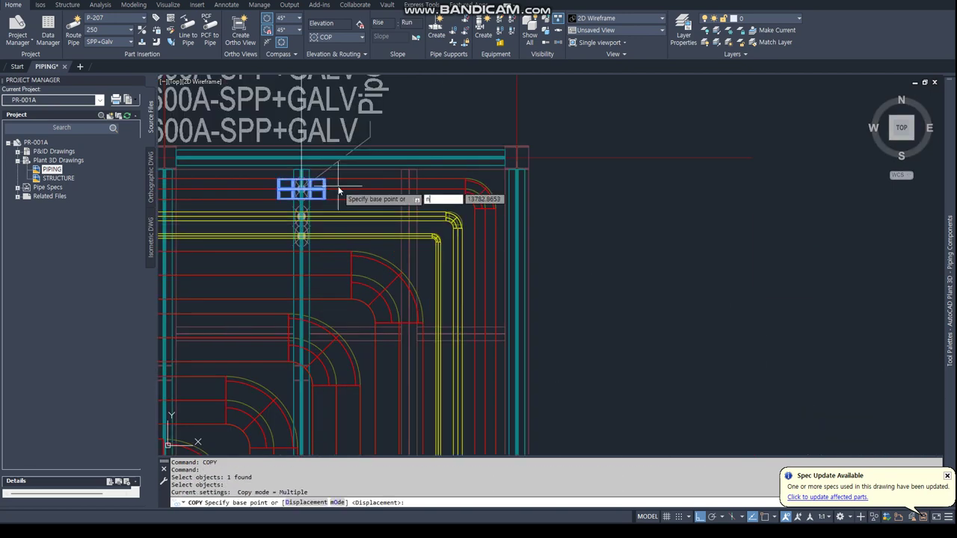
Step: Copy the support with nearest snaps onto the pipe beside the Pipe Anchor column
text(nea)
key(Return)
scroll(342, 181, down, 3)
text(nea)
key(Return)
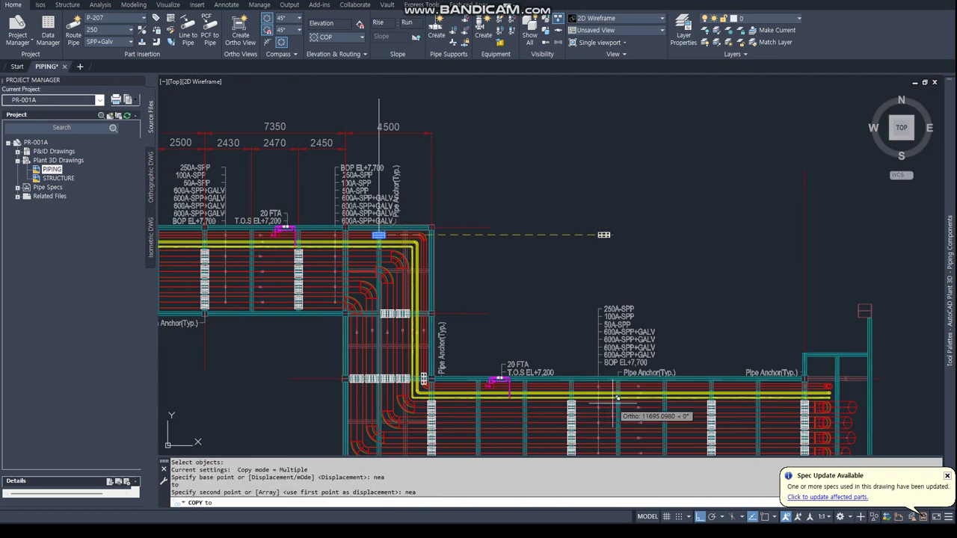
scroll(503, 358, down, 1)
scroll(503, 357, up, 2)
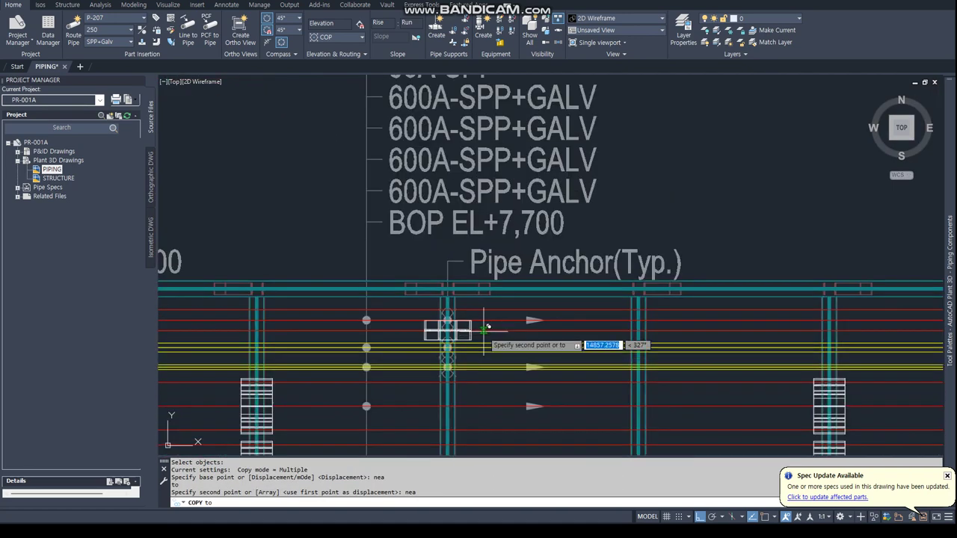
scroll(511, 357, up, 2)
click(412, 319)
key(Escape)
key(Escape)
key(Escape)
Step: Orbit the rack to check the copied support in 3D, then return to the top plan
scroll(403, 318, up, 2)
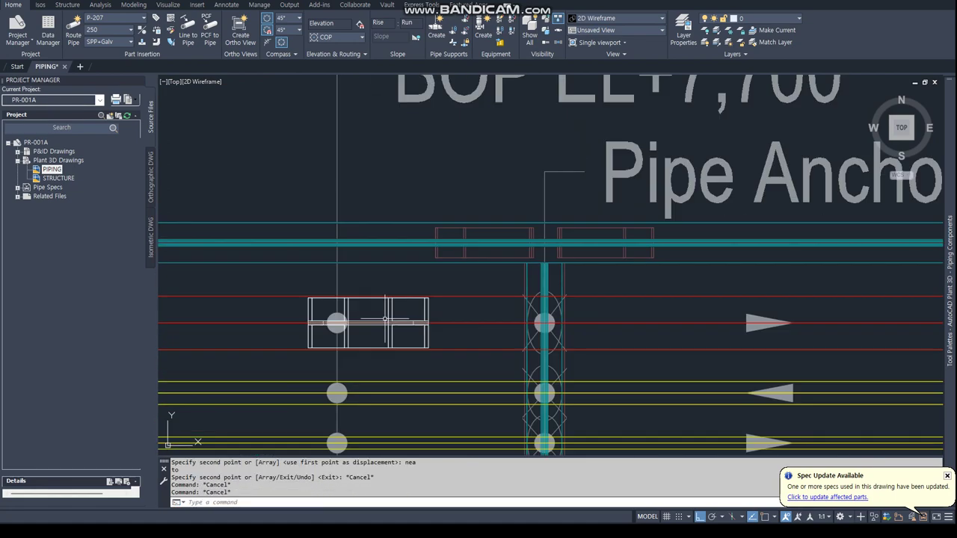
scroll(396, 314, down, 2)
shift+middle_drag(394, 314, 553, 258)
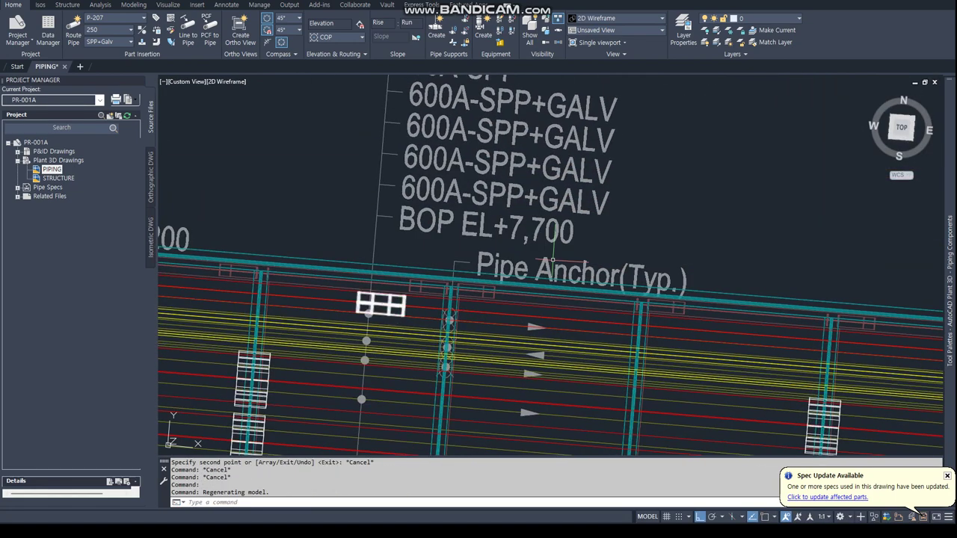
text(plan)
key(Return)
key(Return)
scroll(551, 259, up, 3)
scroll(508, 254, up, 2)
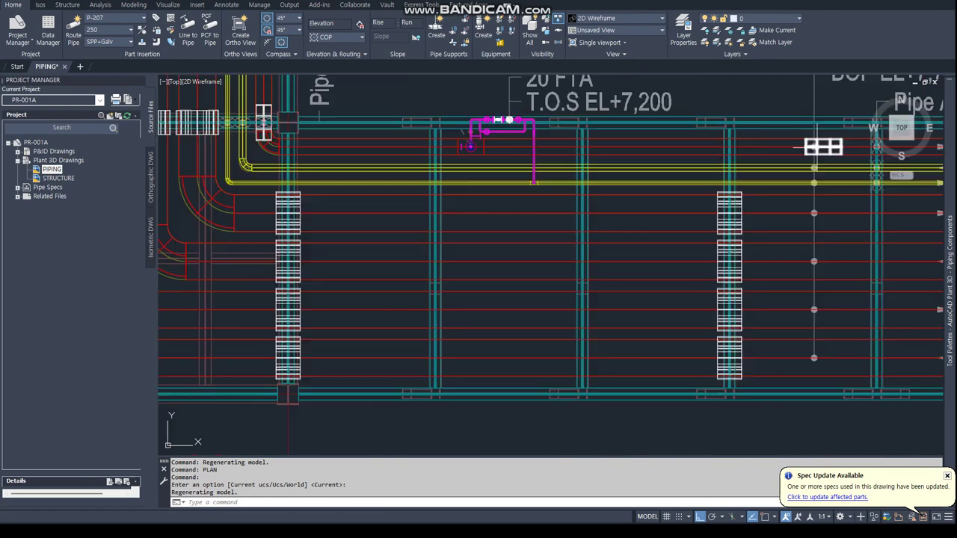
scroll(464, 250, up, 2)
text(i)
key(Return)
Step: Measure the 879.9188 offset from the pipe centre to the support node with cen and nod snaps
text(nod)
key(Return)
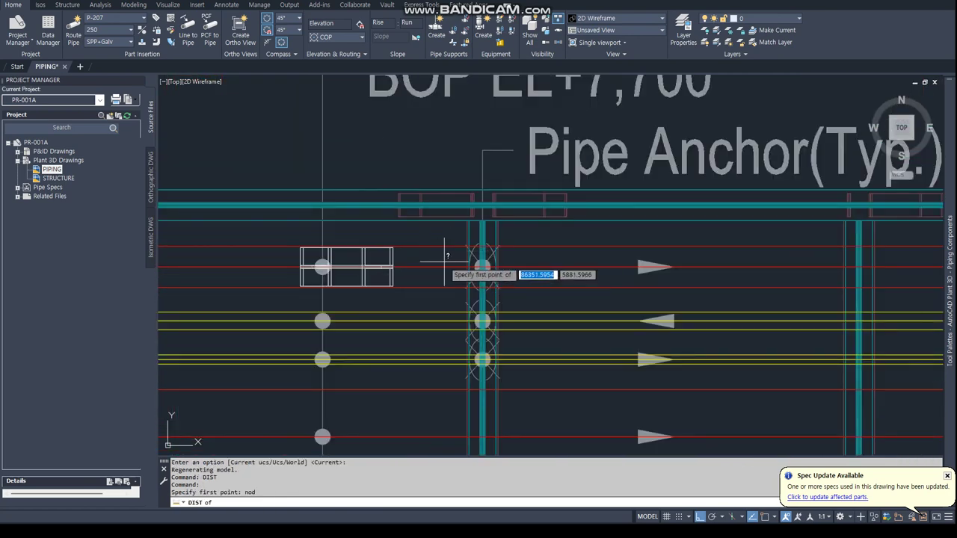
scroll(477, 264, up, 5)
key(Escape)
key(Escape)
key(Return)
text(cen)
key(Return)
click(547, 245)
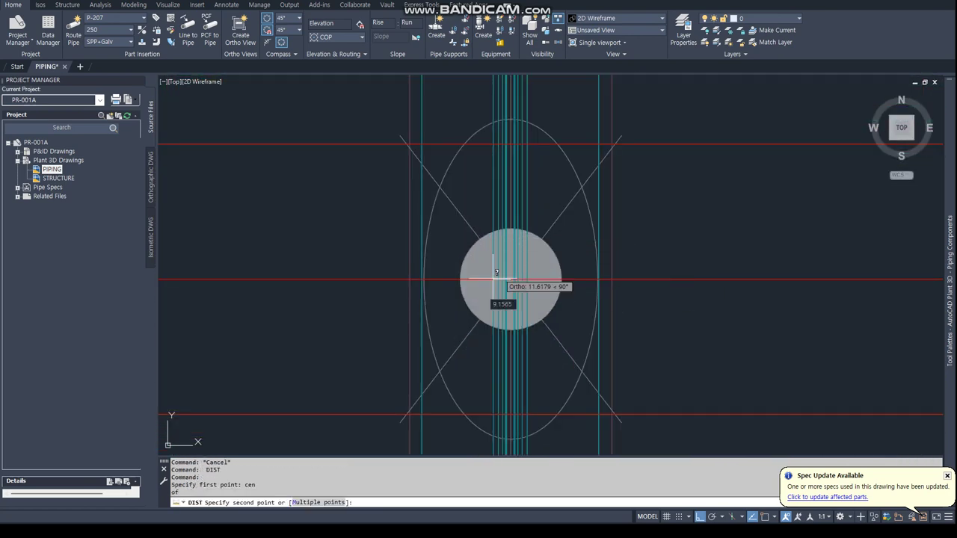
scroll(482, 285, down, 5)
text(nod)
key(Return)
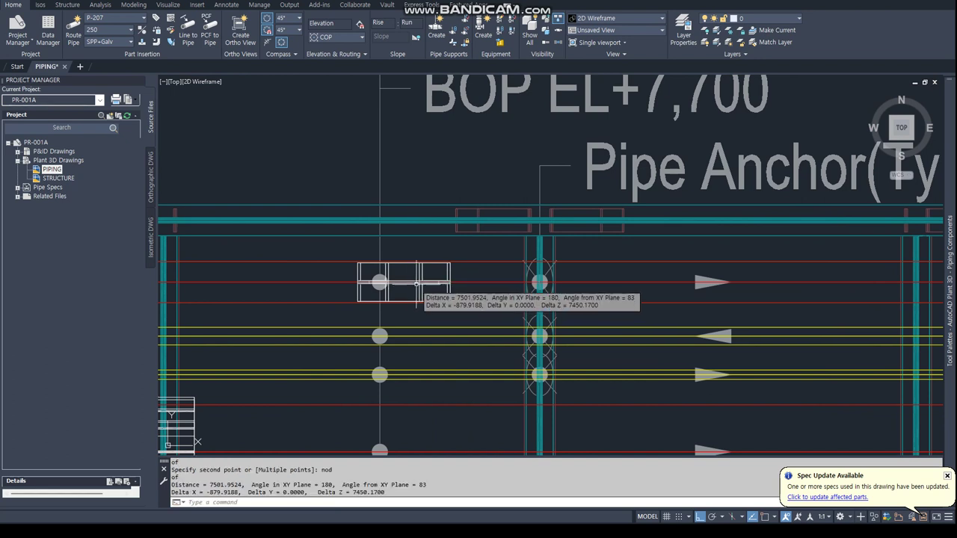
click(471, 285)
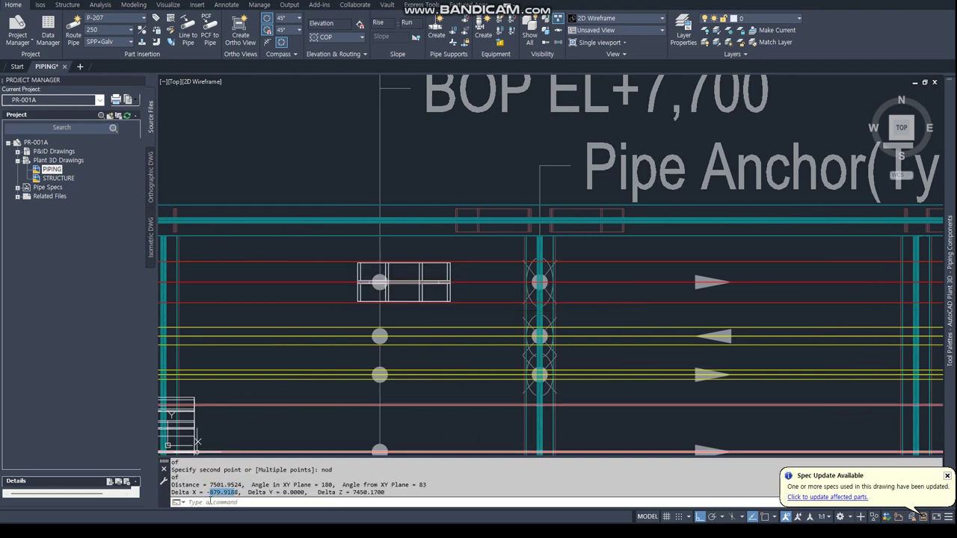
key(Escape)
key(Escape)
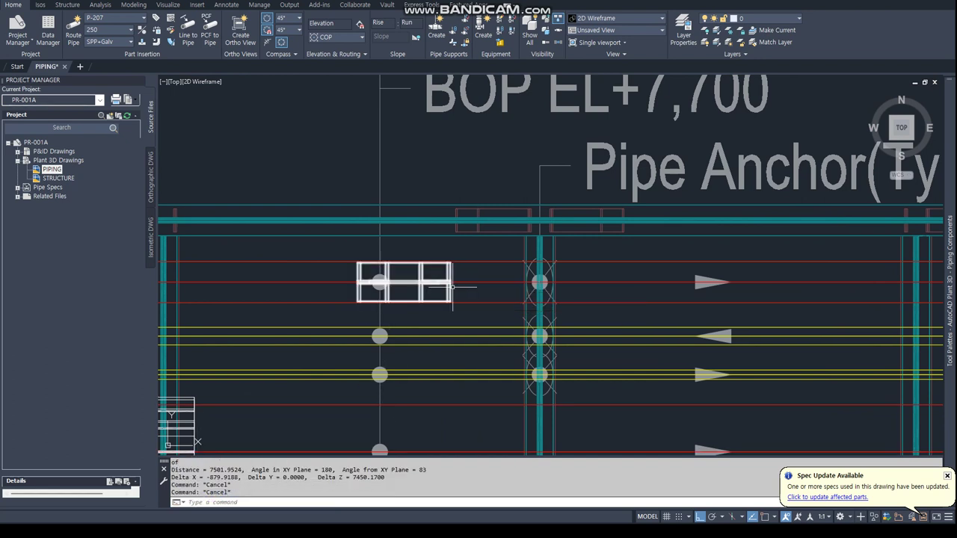
Step: Move the copied support 879.9188 onto the pipe at the anchor column
click(441, 288)
right_click(450, 292)
click(476, 334)
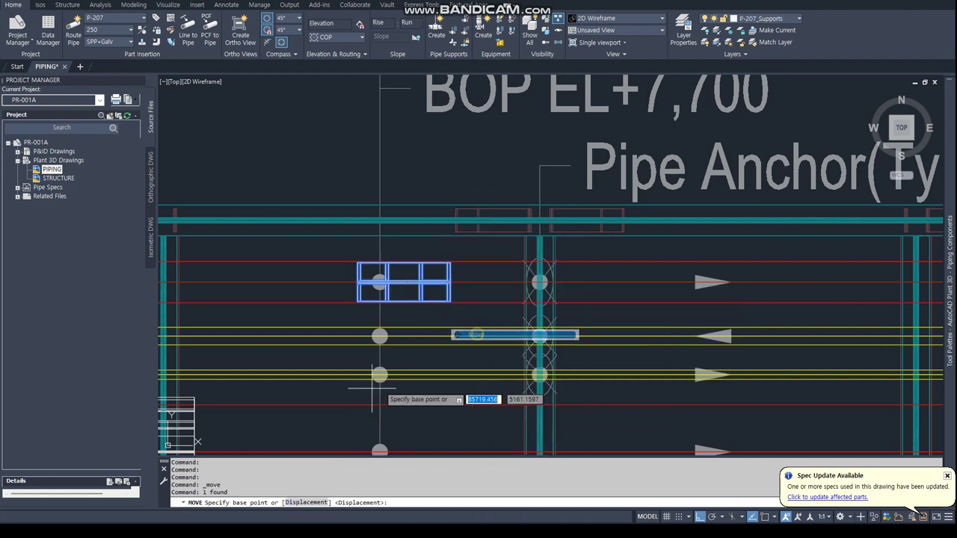
click(311, 409)
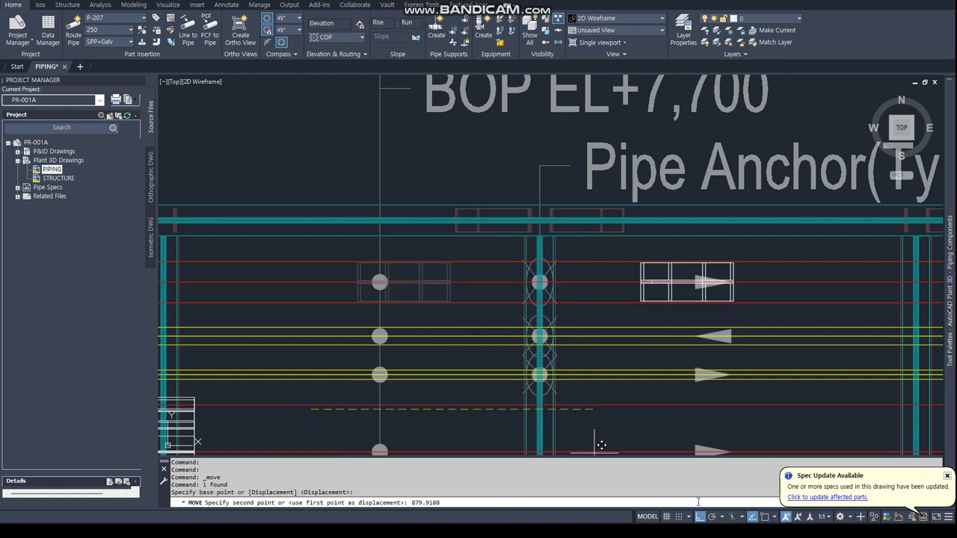
key(Return)
click(582, 291)
Step: Connect the support to the adjacent pipe and pan along the rack
right_click(588, 296)
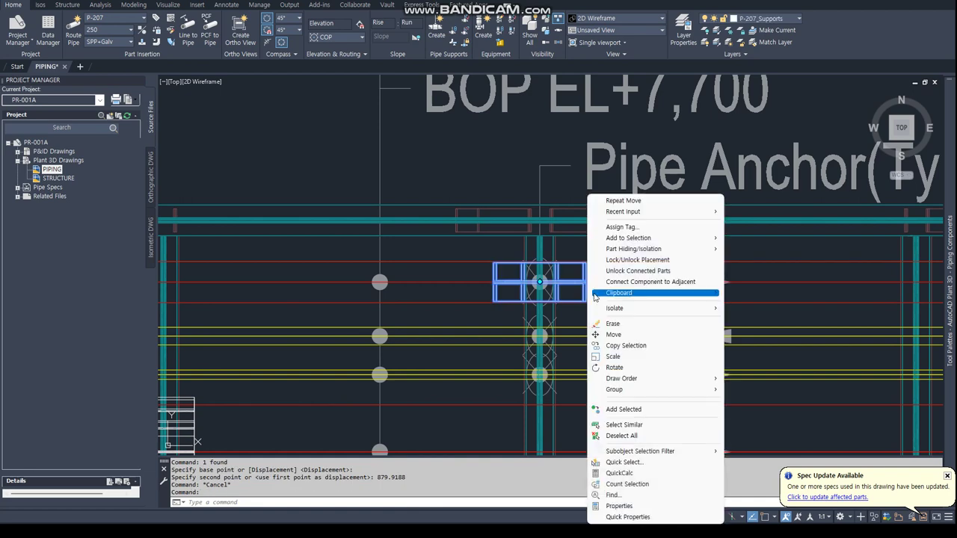
click(614, 282)
scroll(614, 282, down, 3)
middle_drag(614, 292, 240, 300)
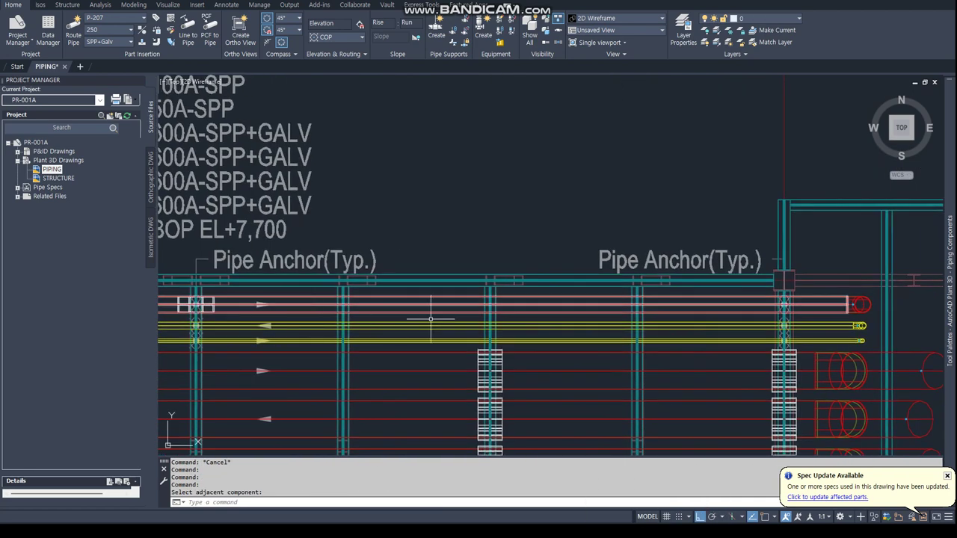
Step: Measure the 9750 spacing between two support centres with DIST and center snaps
text(DIST)
key(Return)
text(cen)
key(Return)
scroll(801, 303, up, 4)
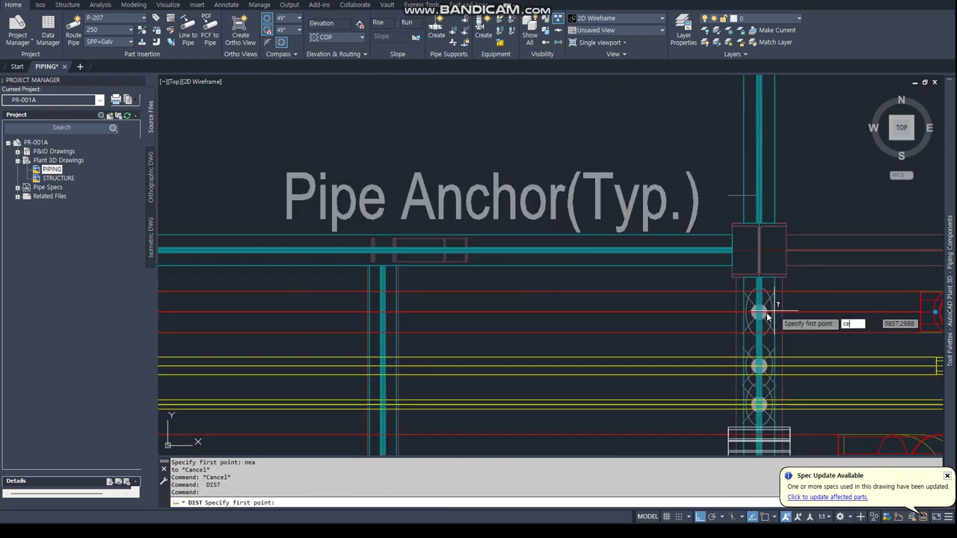
click(758, 312)
scroll(503, 343, down, 4)
text(cen)
key(Return)
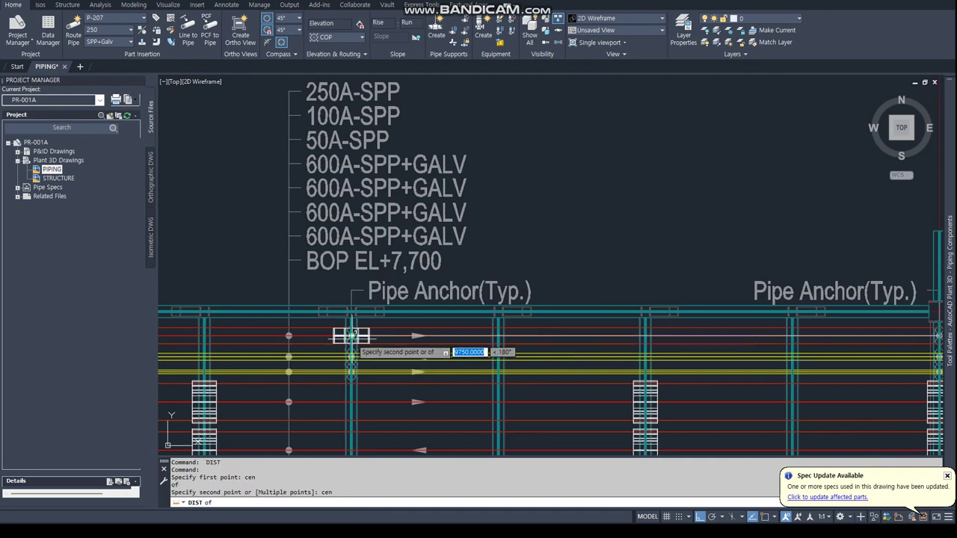
click(367, 311)
Step: Copy the anchor pipe support 9750 further along the rack
click(369, 337)
right_click(369, 338)
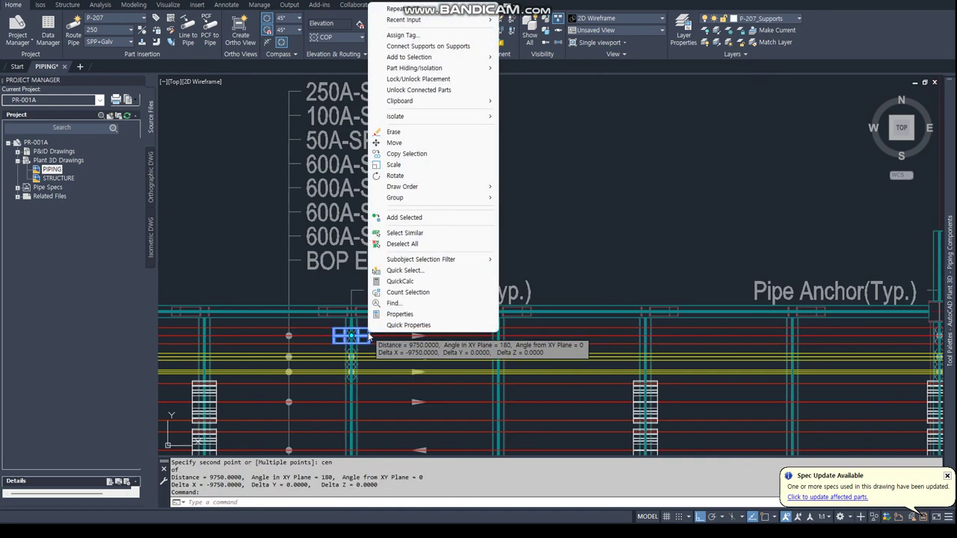
click(406, 153)
click(468, 174)
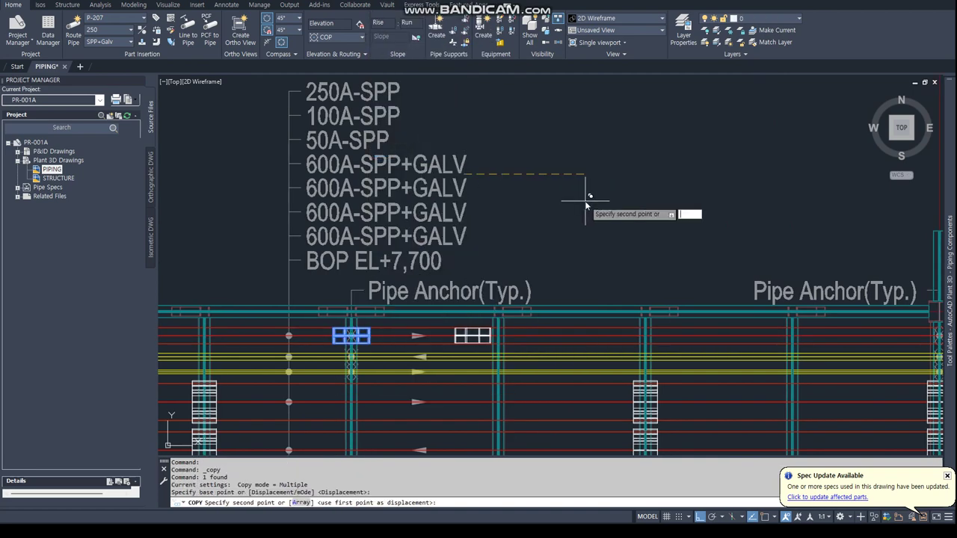
text(9750)
key(Return)
key(Escape)
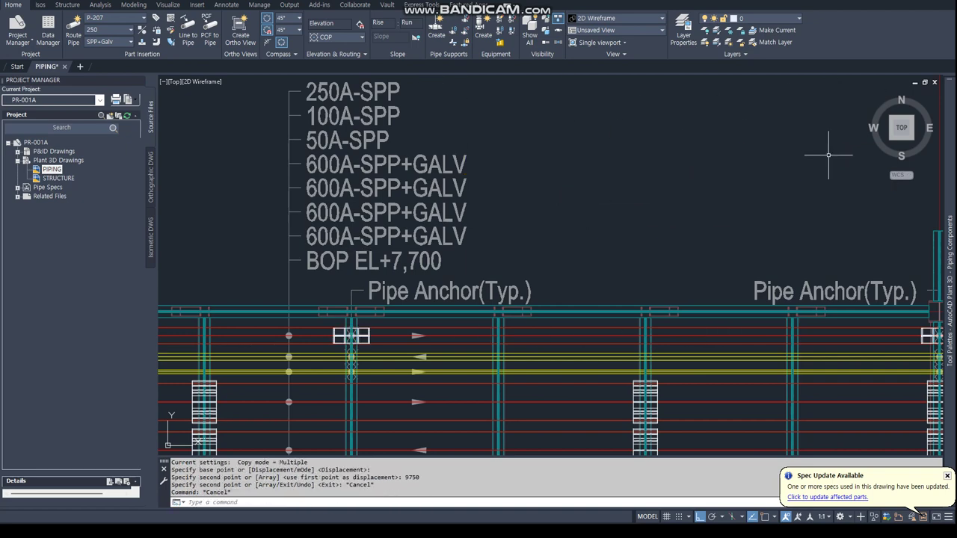
Step: Select the pipe through the support and extend the selection to its Connected Line Number
scroll(844, 314, down, 4)
scroll(843, 314, up, 6)
scroll(843, 314, up, 4)
click(508, 302)
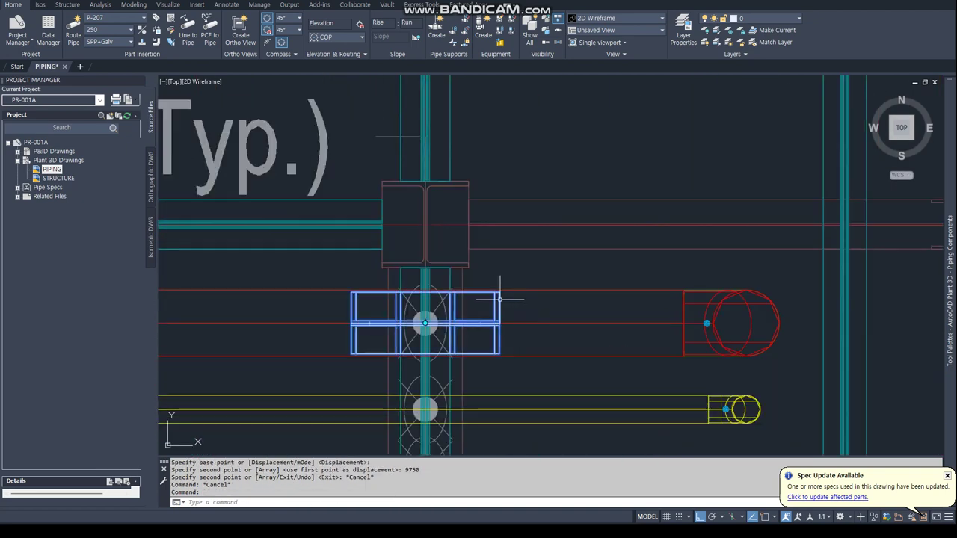
right_click(507, 303)
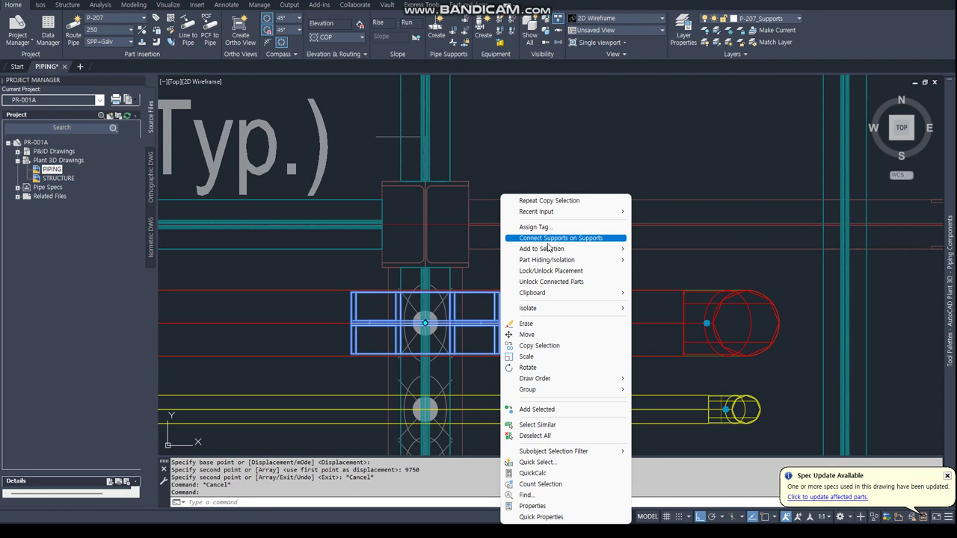
key(Escape)
key(Escape)
mouse_move(541, 249)
click(530, 341)
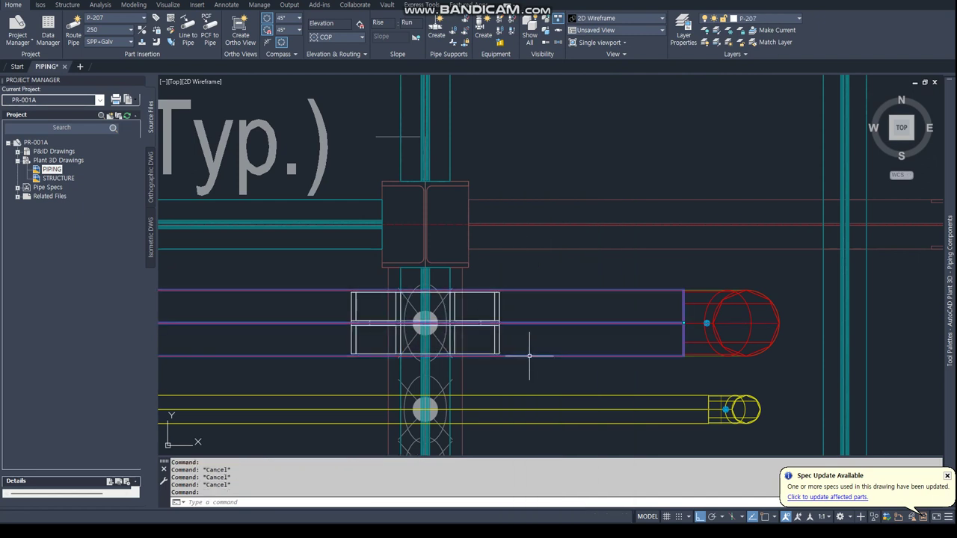
right_click(531, 342)
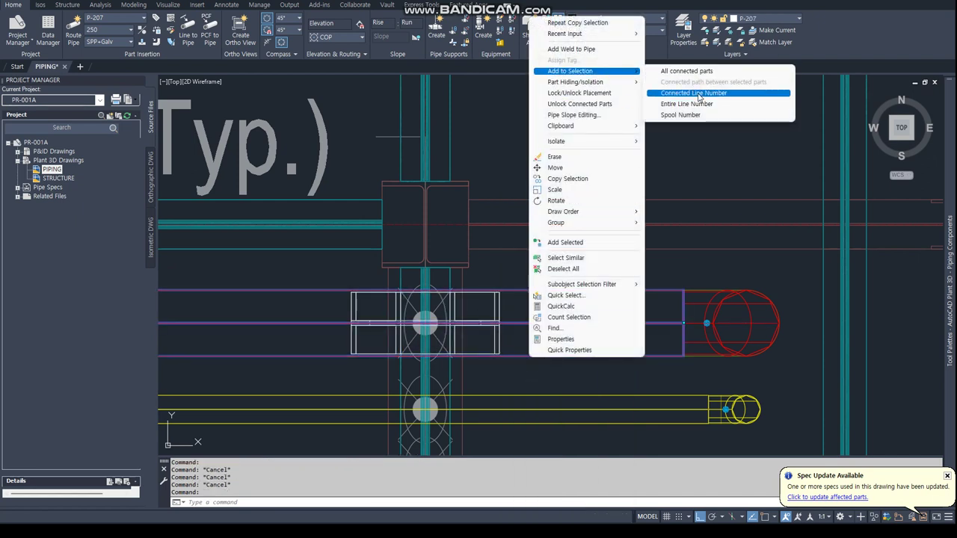
click(703, 95)
scroll(488, 318, down, 5)
scroll(488, 318, down, 4)
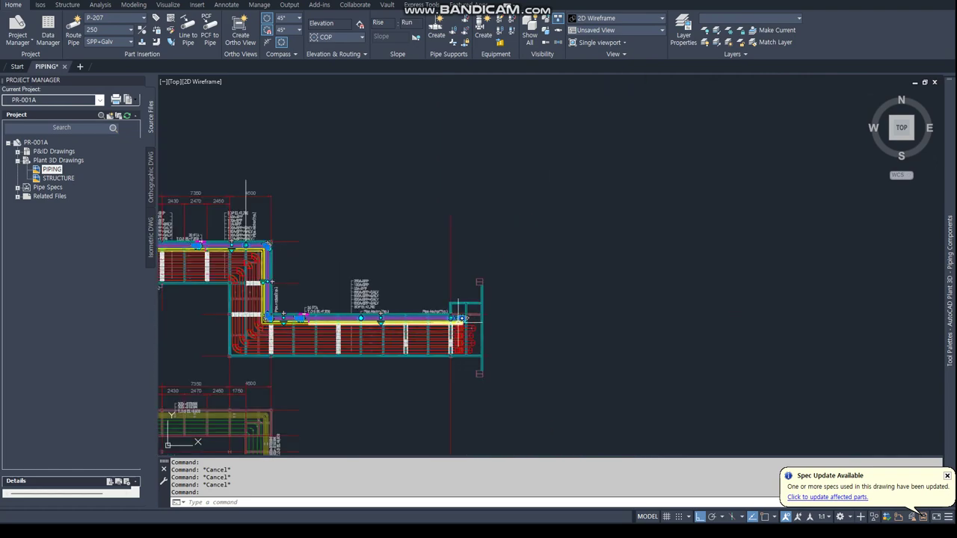
Step: Zoom and pan around the rack to inspect the pipe anchors and expansion loop
scroll(462, 318, up, 3)
scroll(463, 308, up, 5)
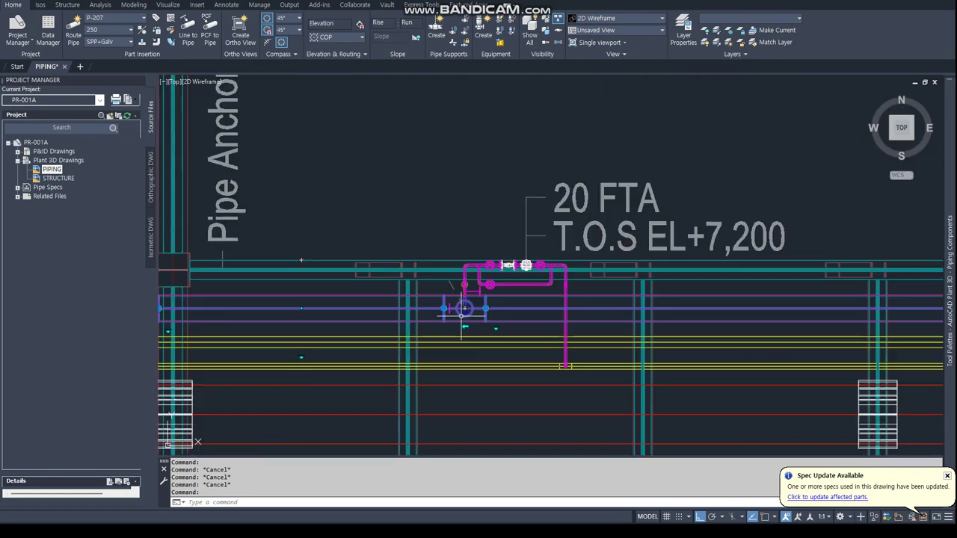
scroll(464, 308, down, 3)
scroll(524, 329, up, 2)
scroll(419, 269, down, 5)
scroll(380, 236, up, 5)
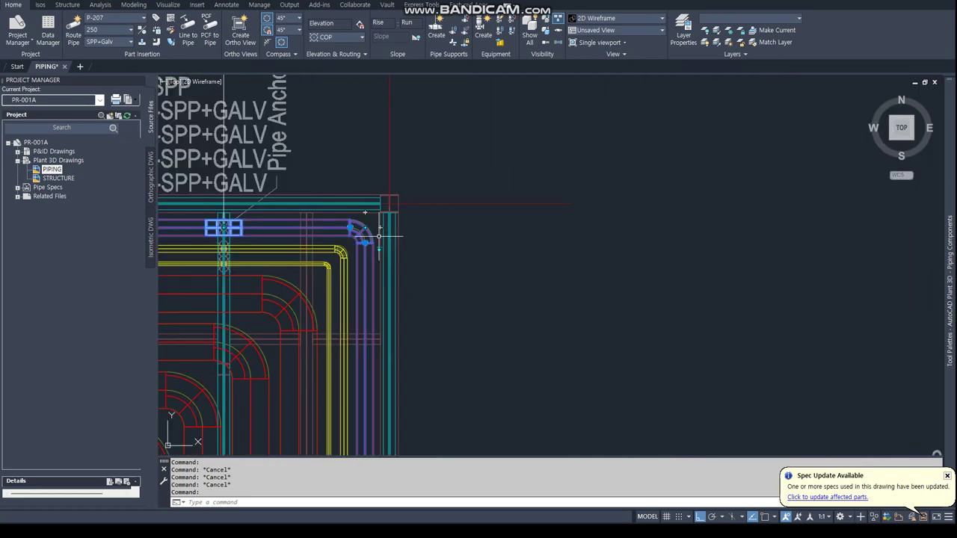
scroll(379, 237, down, 5)
scroll(345, 301, up, 2)
scroll(345, 302, up, 1)
scroll(345, 302, up, 1)
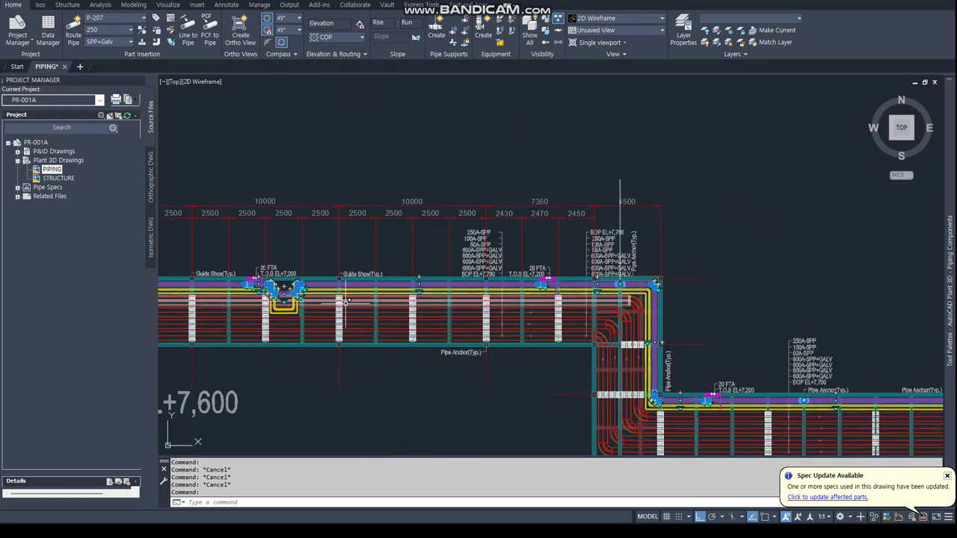
scroll(346, 301, up, 2)
scroll(497, 290, up, 5)
scroll(323, 282, down, 5)
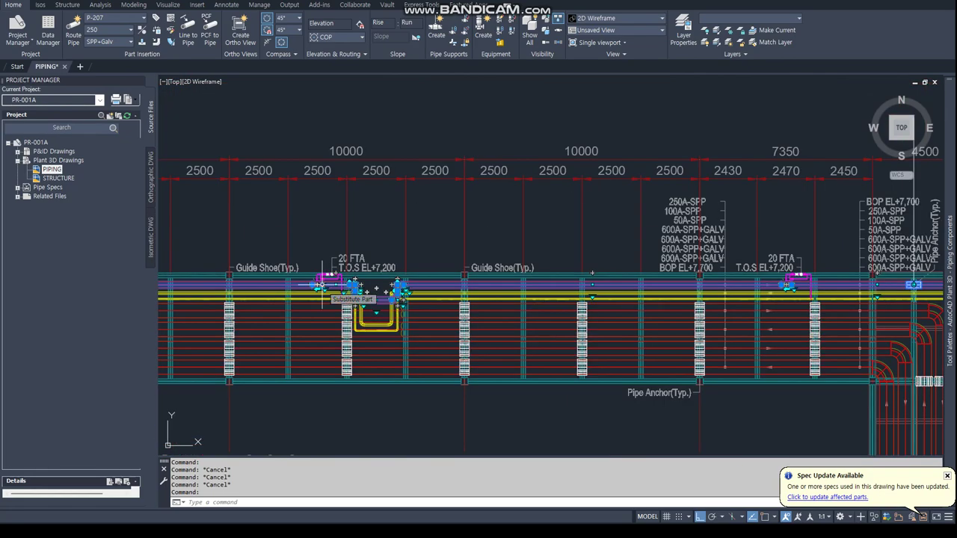
middle_drag(303, 317, 581, 317)
scroll(271, 318, up, 5)
scroll(271, 318, down, 5)
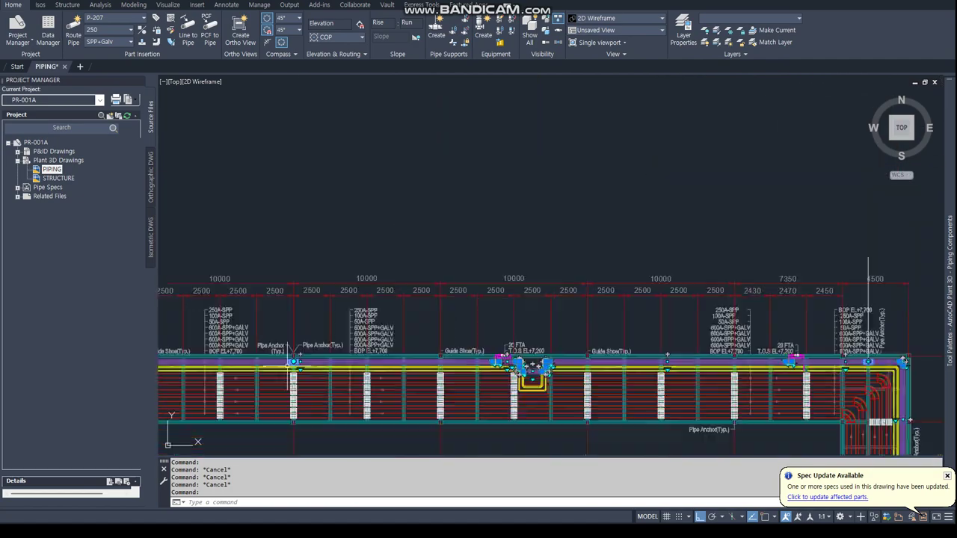
middle_drag(271, 318, 300, 310)
scroll(478, 329, up, 3)
scroll(479, 329, up, 2)
scroll(479, 329, down, 2)
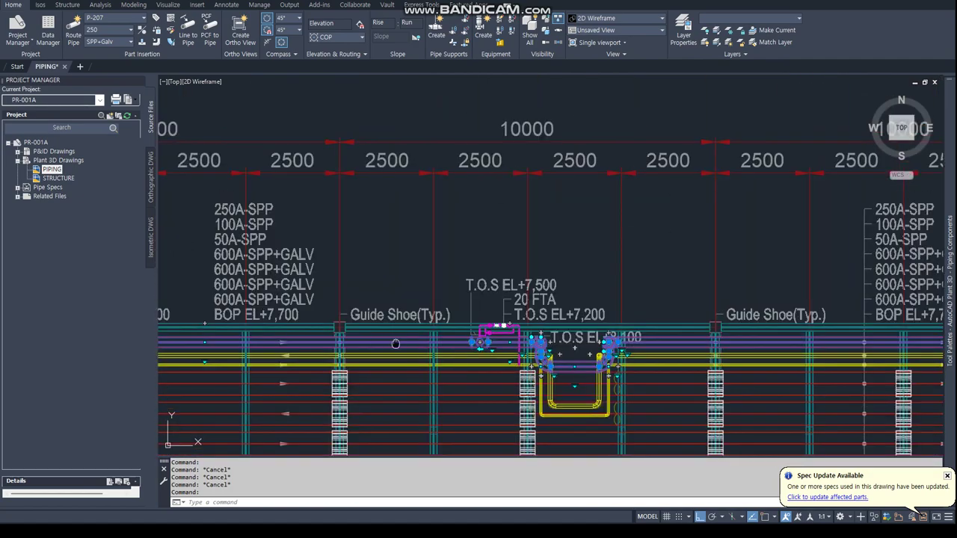
mouse_move(217, 329)
middle_down()
mouse_move(643, 329)
mouse_move(235, 344)
middle_up()
scroll(410, 321, up, 2)
scroll(641, 353, down, 3)
scroll(641, 353, down, 2)
scroll(411, 306, up, 4)
Step: Erase the unwanted object, then bring the T.O.S EL+7,600 run and left pipe anchor into view
key(Return)
click(714, 157)
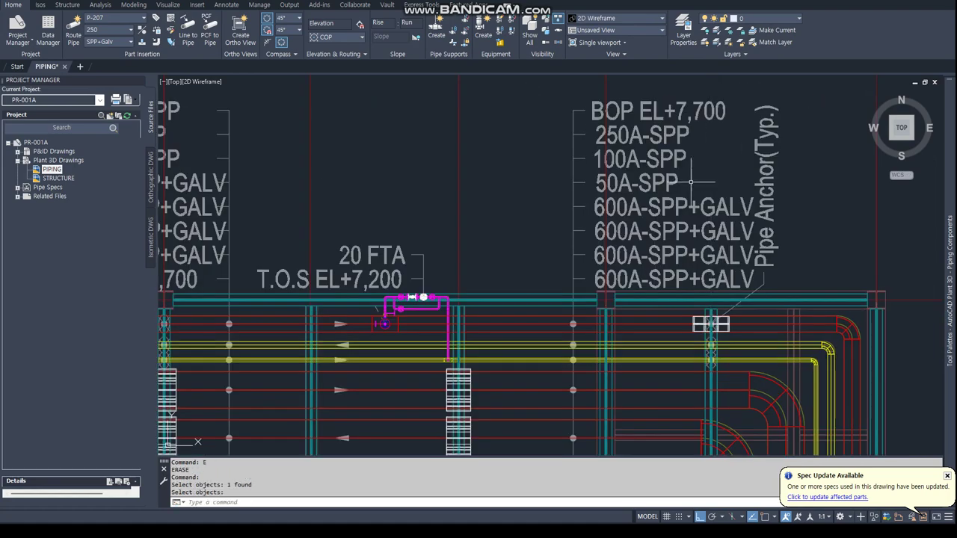
scroll(679, 206, down, 5)
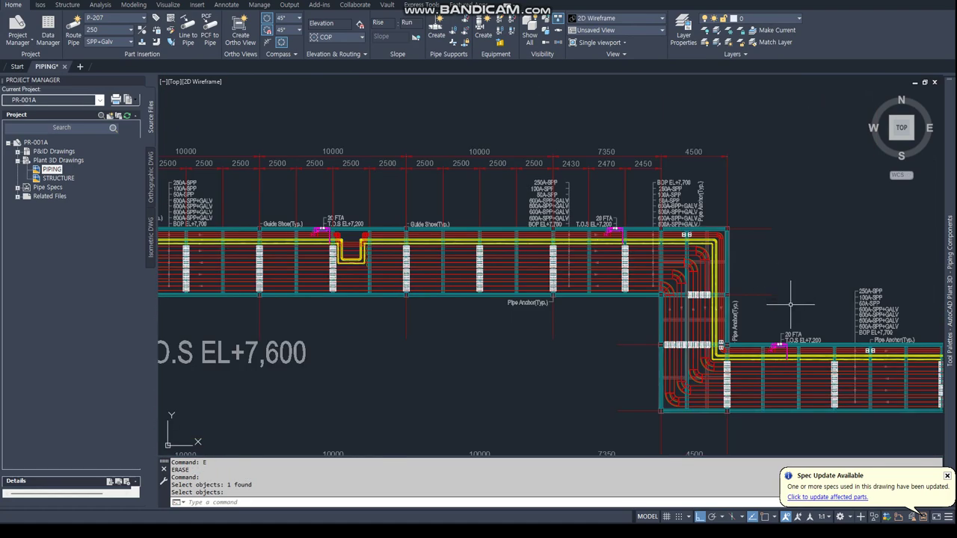
scroll(791, 304, down, 3)
scroll(509, 274, up, 2)
middle_drag(225, 284, 523, 333)
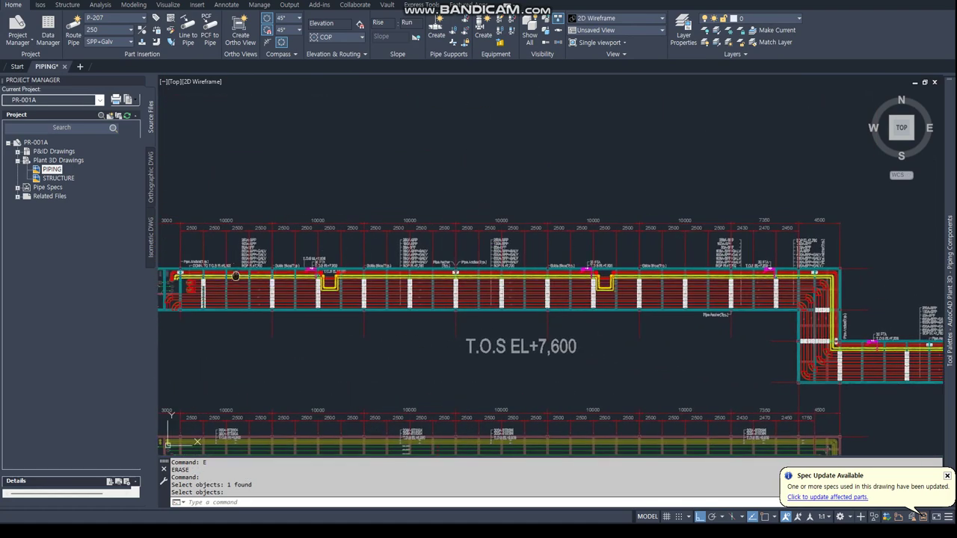
middle_drag(235, 276, 329, 280)
scroll(300, 269, up, 4)
scroll(269, 262, up, 2)
scroll(258, 255, up, 2)
text(r)
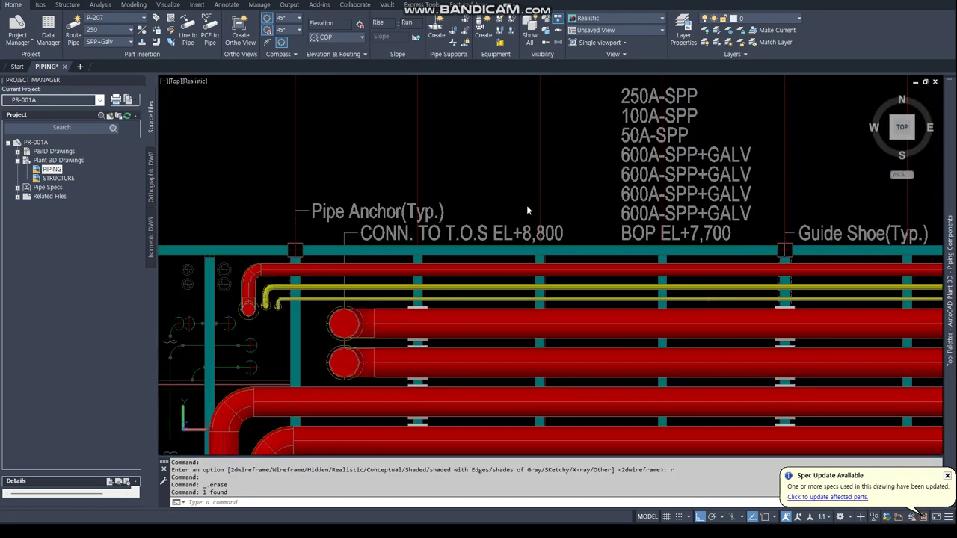
Step: Start a new pipe support and choose the Clamped shoe/slide/anchor 2 type
click(436, 28)
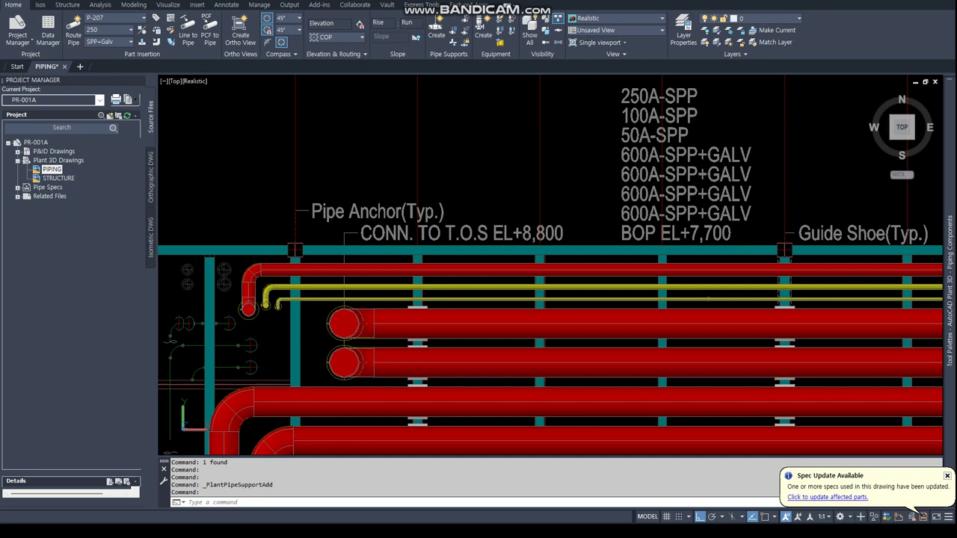
click(392, 260)
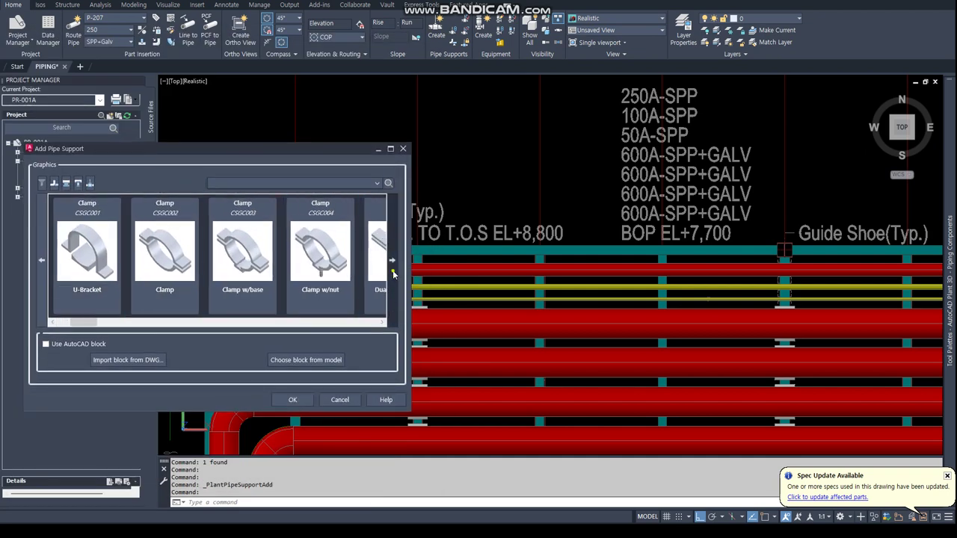
click(393, 274)
click(393, 273)
click(393, 273)
click(392, 274)
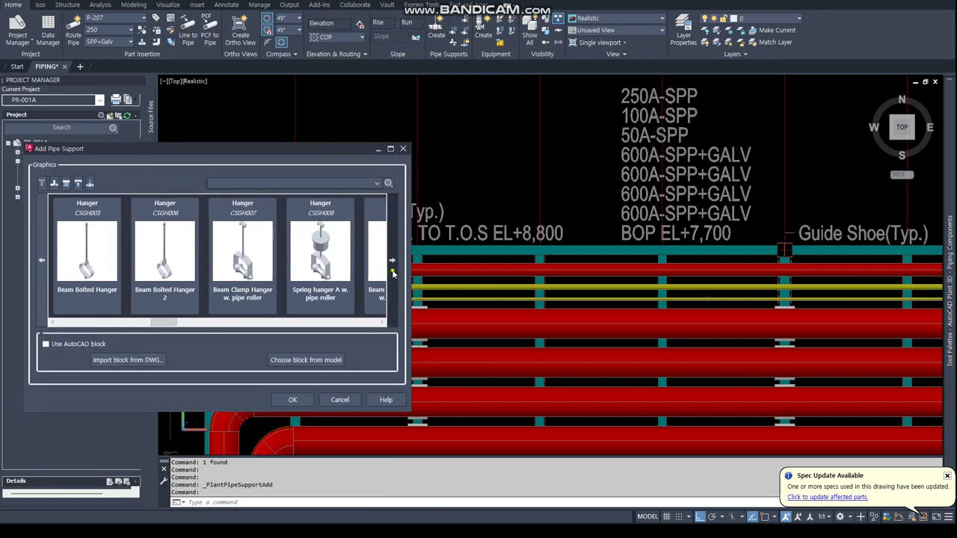
click(392, 274)
click(393, 274)
click(393, 273)
click(392, 274)
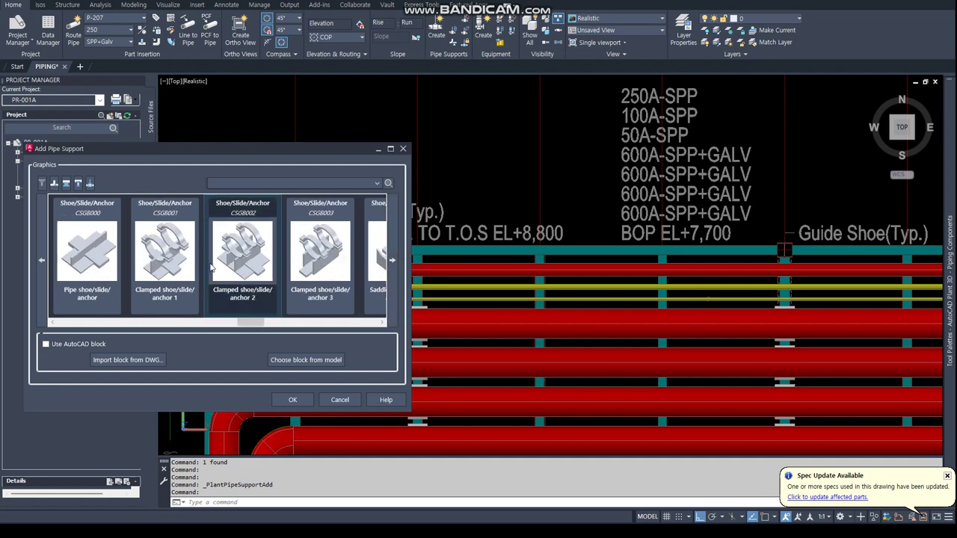
click(236, 259)
click(292, 400)
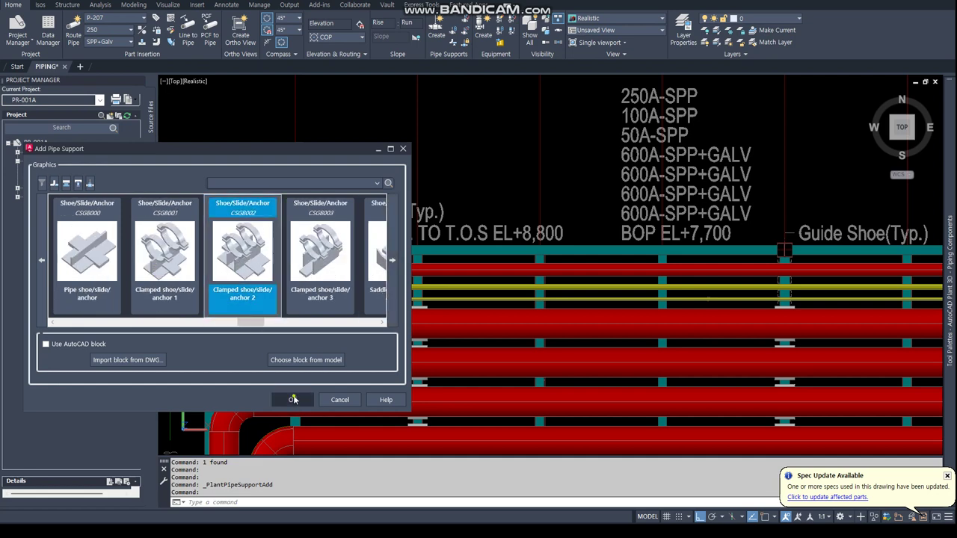
Step: Place the support on the upper red pipe at the default 0° rotation
scroll(511, 280, up, 3)
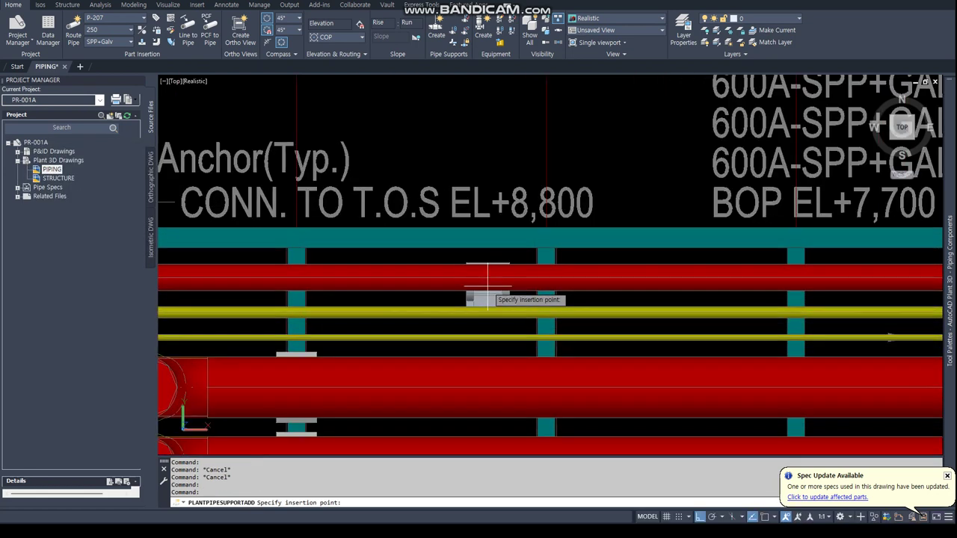
text(nea)
key(Return)
click(503, 279)
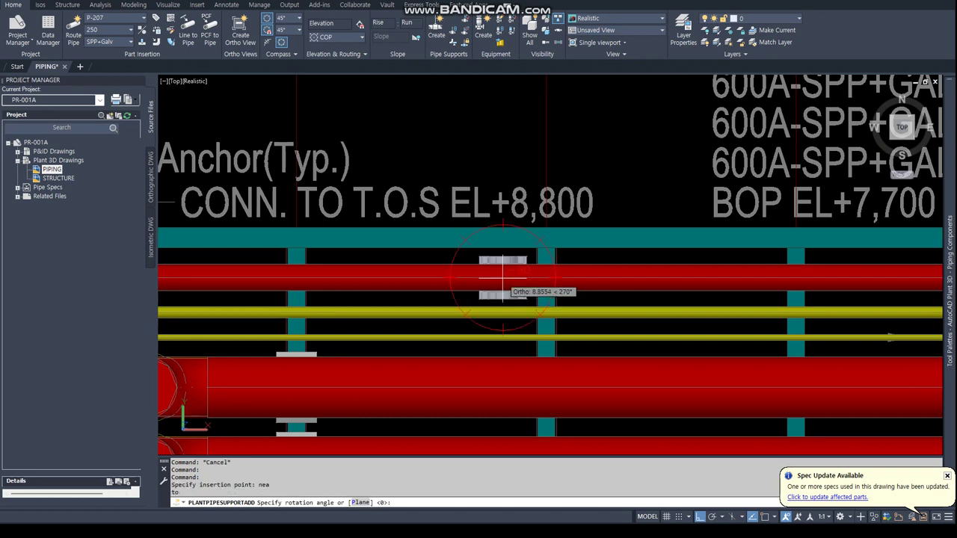
click(516, 286)
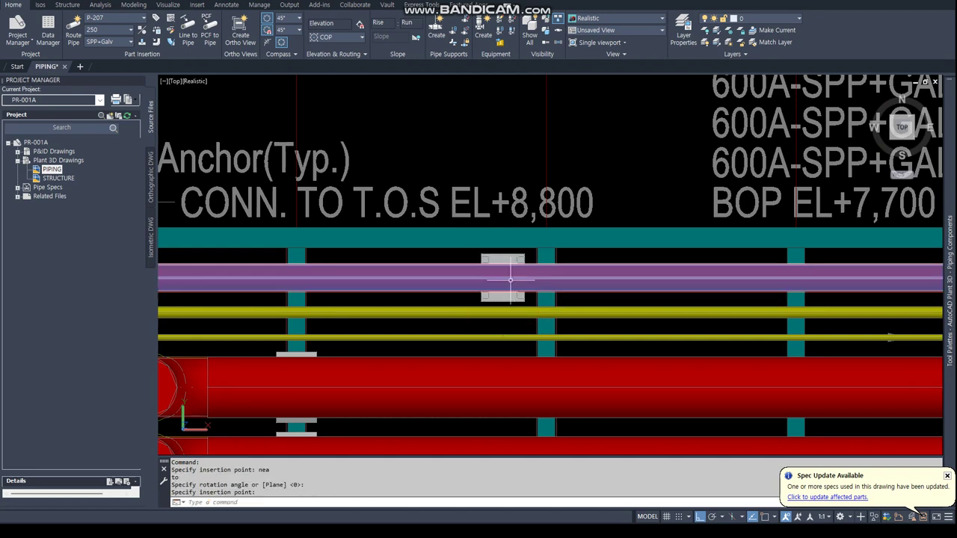
text(VS)
Step: Try snapping the new support perpendicular onto the pipe, then cancel the reposition
scroll(510, 279, up, 3)
key(Escape)
key(Escape)
click(494, 264)
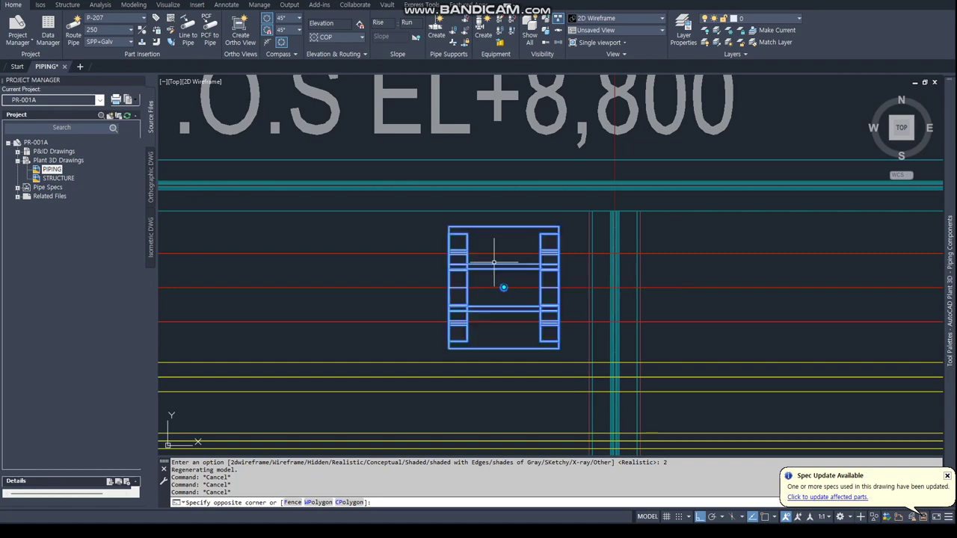
click(503, 287)
key(Return)
click(507, 287)
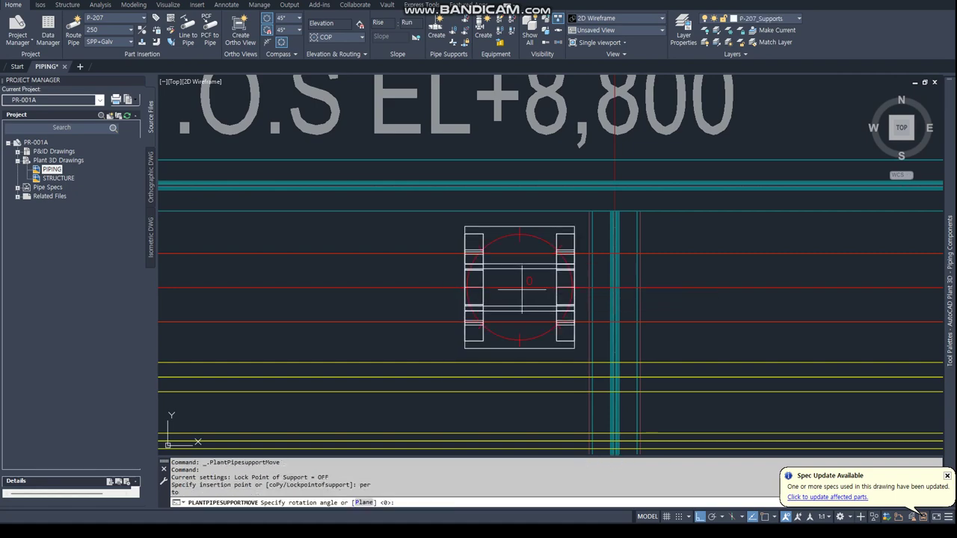
key(Escape)
key(Escape)
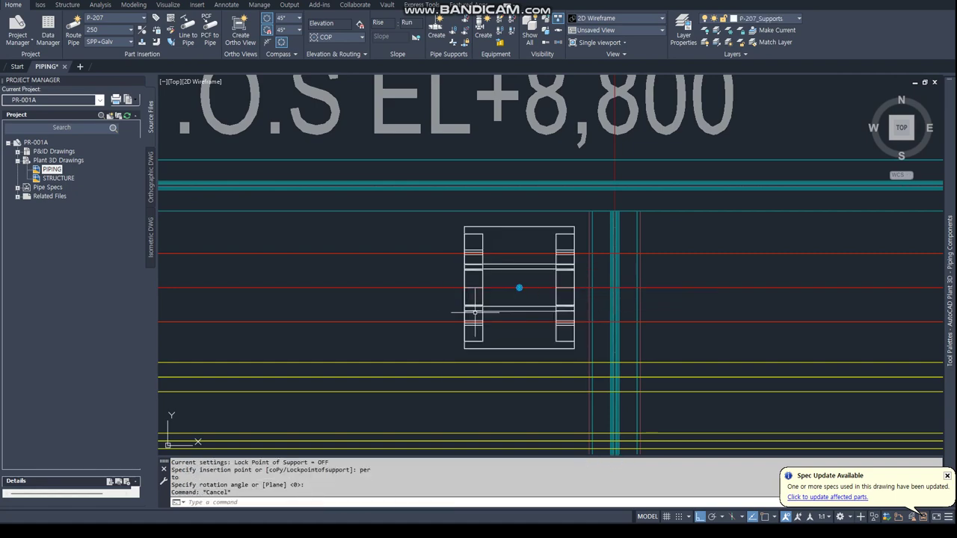
Step: Orbit the rack into a tilted 3D view, select the new support and cancel a reposition
scroll(477, 330, down, 3)
shift+middle_drag(630, 333, 630, 334)
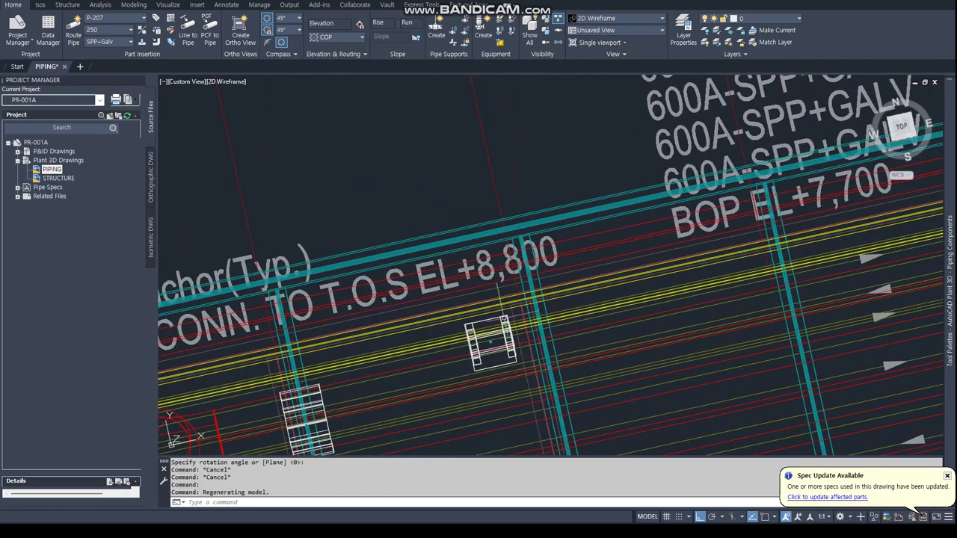
click(487, 342)
scroll(487, 342, up, 3)
scroll(487, 342, up, 3)
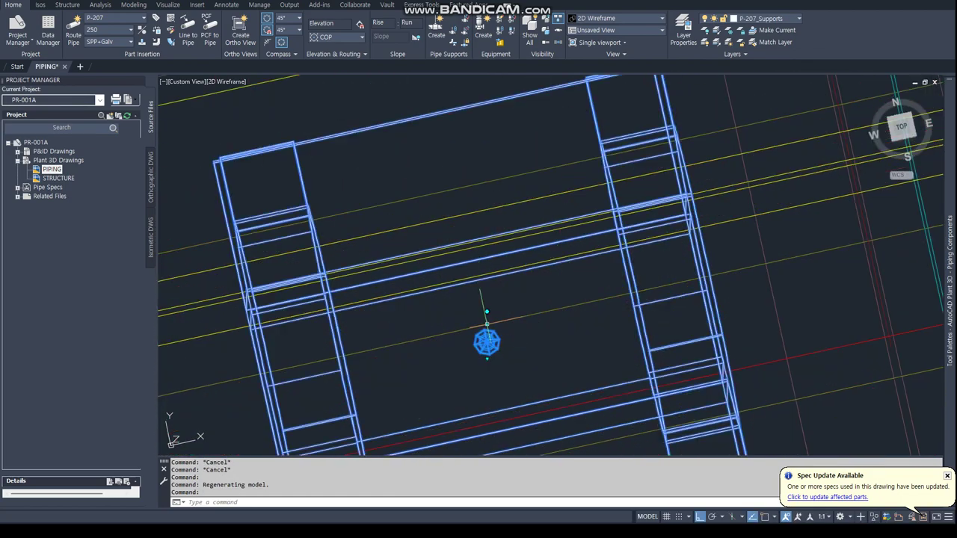
click(487, 312)
scroll(491, 330, down, 2)
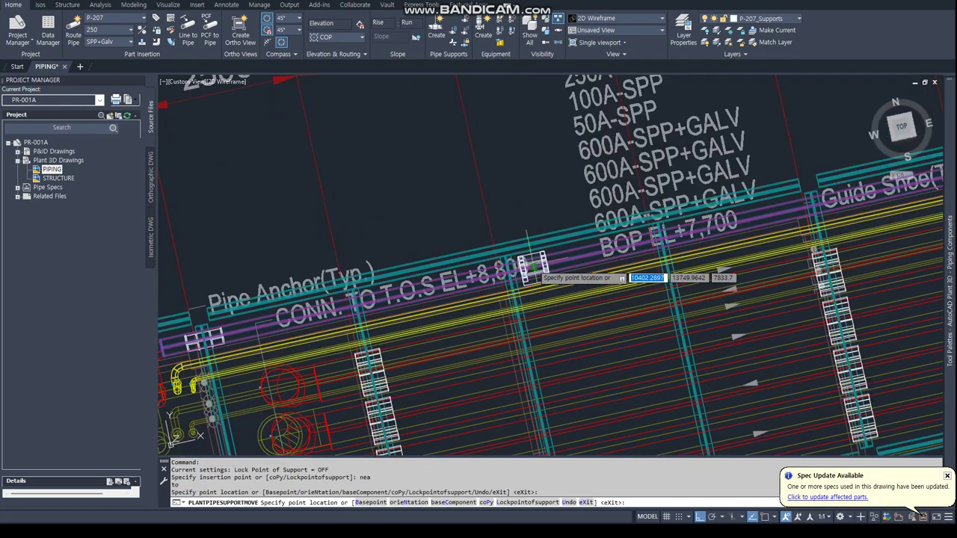
key(Escape)
key(Escape)
Step: Rotate the view to the shoe support, select it and open its context menu
scroll(524, 269, up, 3)
shift+middle_drag(523, 270, 546, 172)
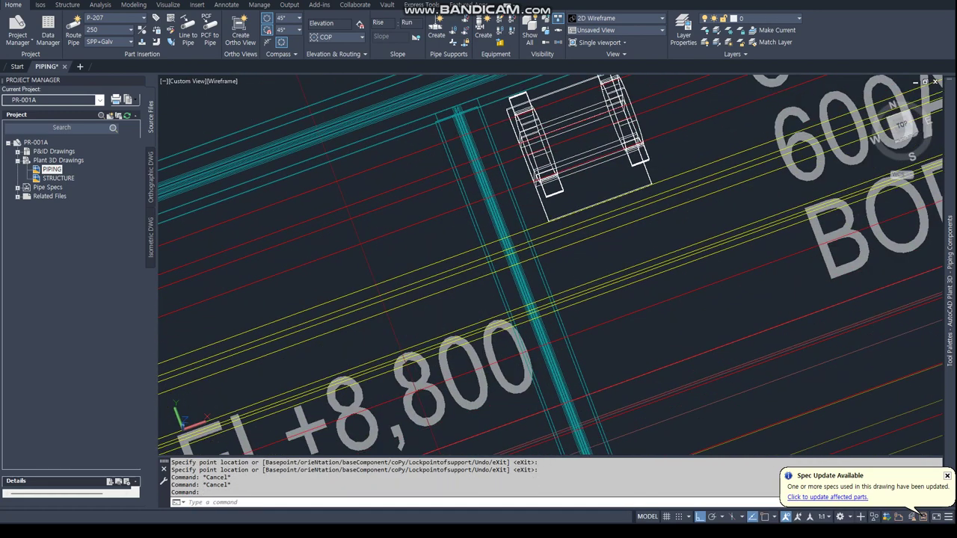
click(552, 153)
right_click(551, 149)
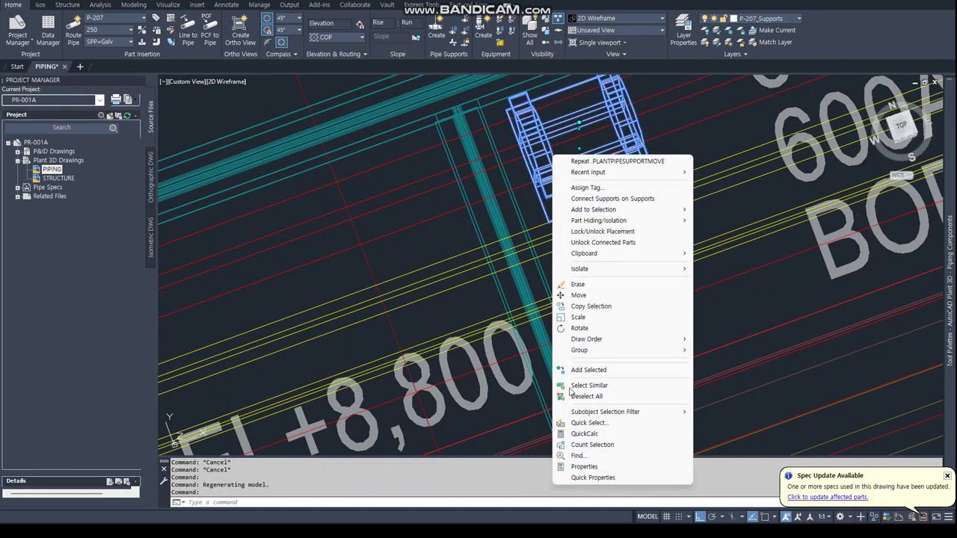
Step: Open the support's Properties and set L 50 and W 9 under Dimensions, keeping K 0
click(594, 466)
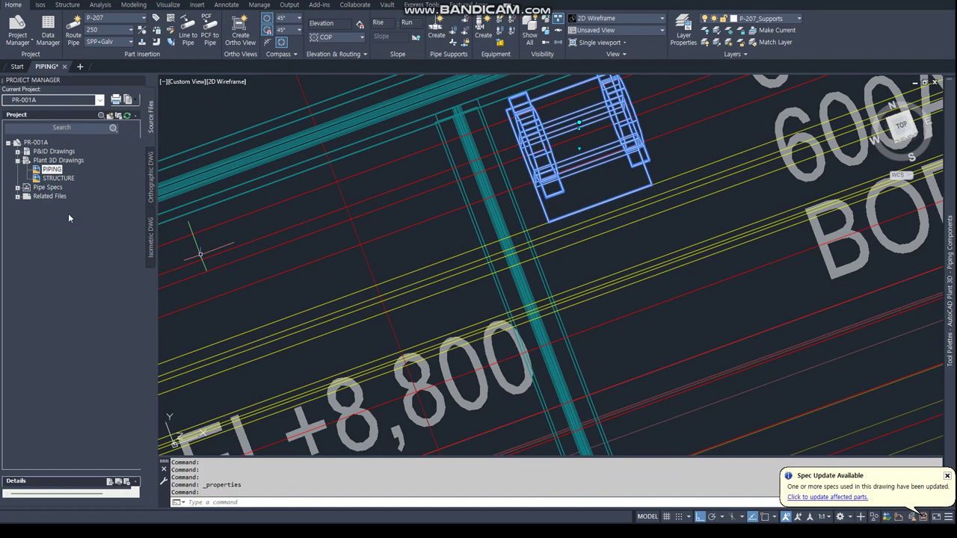
scroll(449, 337, down, 5)
scroll(423, 274, up, 5)
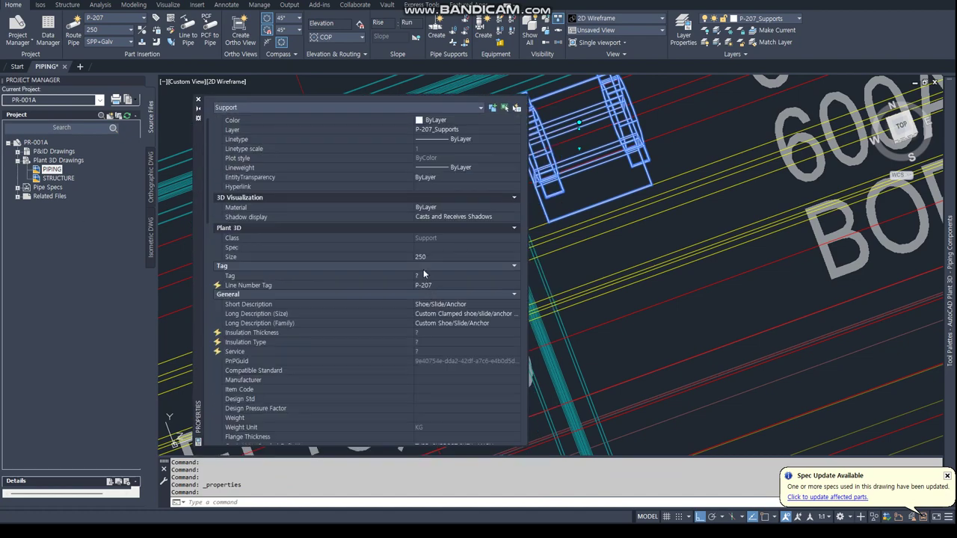
scroll(440, 320, down, 3)
scroll(440, 320, down, 3)
scroll(439, 320, down, 2)
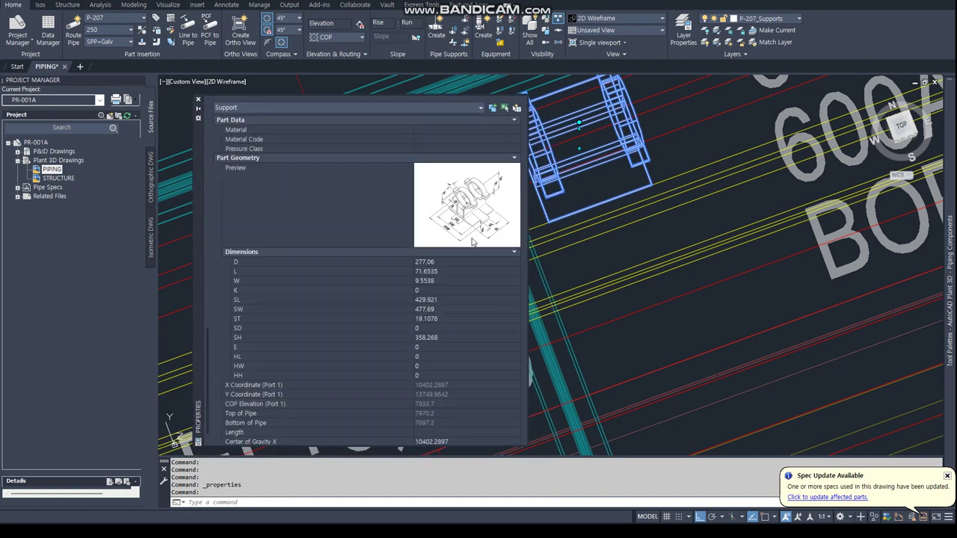
click(444, 273)
text(50)
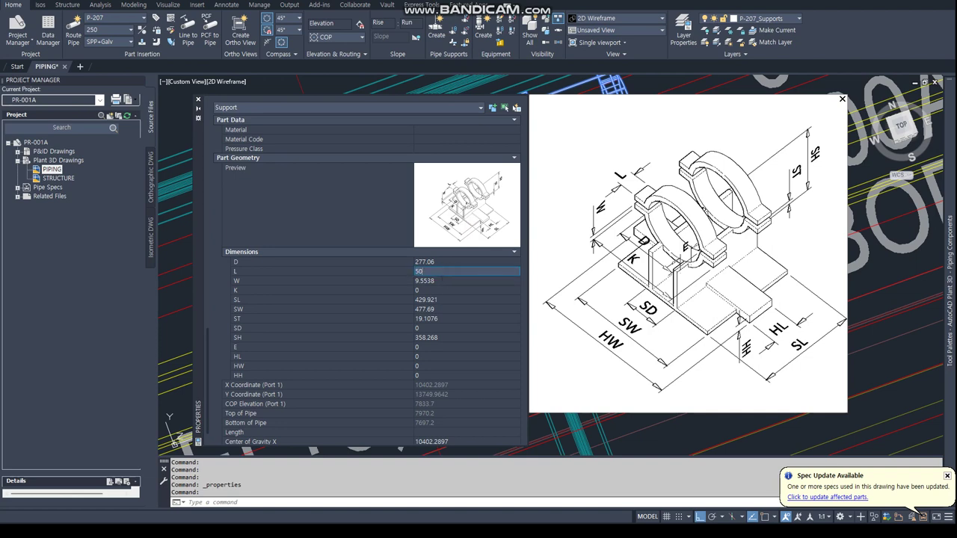
click(444, 280)
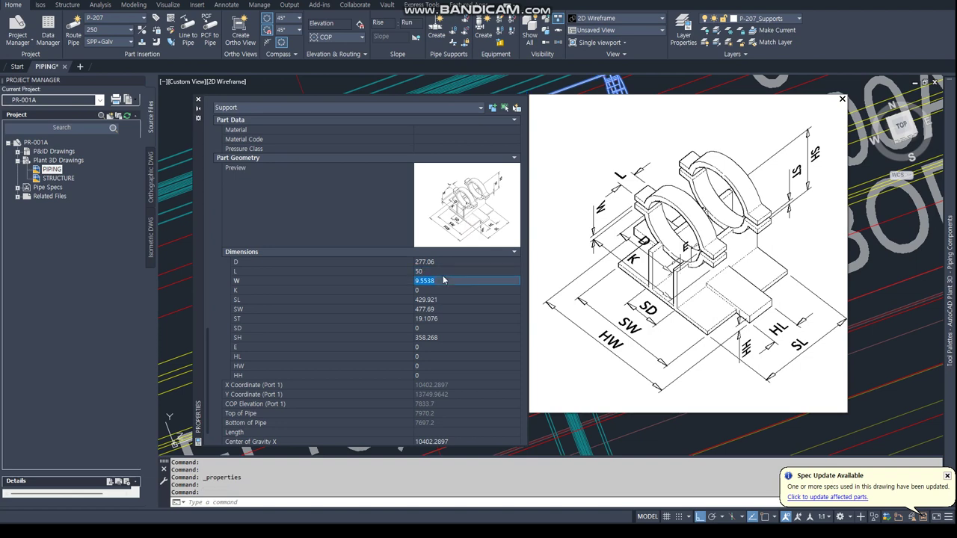
text(9)
key(Tab)
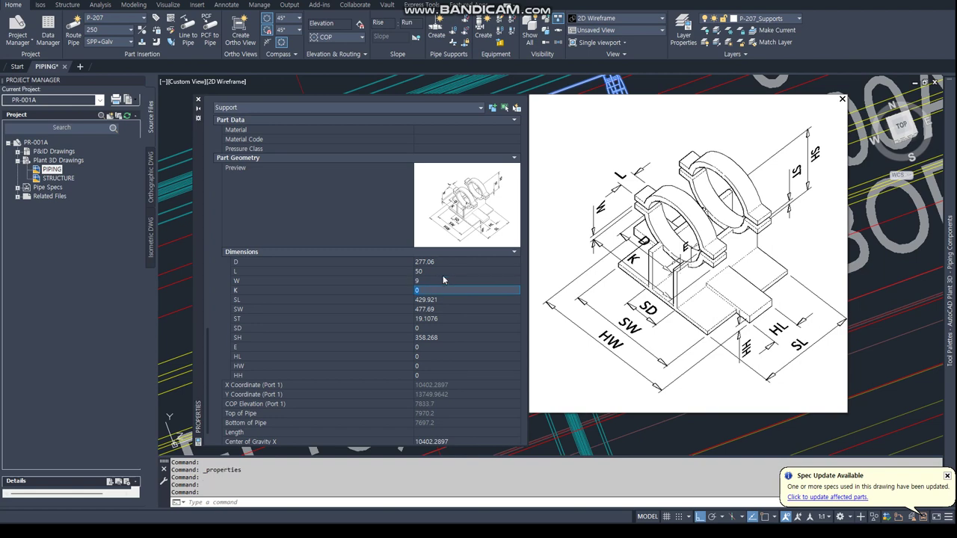
key(Tab)
key(Tab)
text(300)
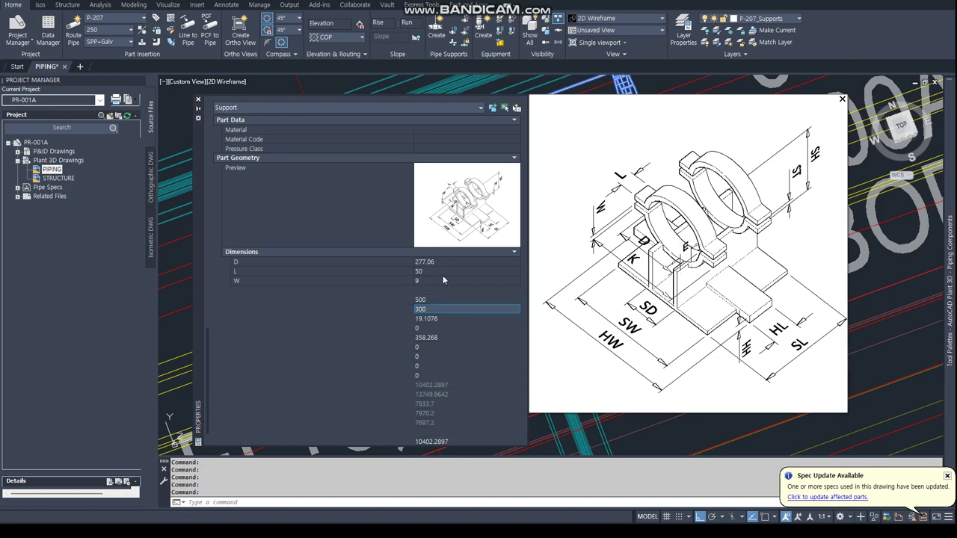
Step: Enter SL 500, SW 300, ST 12, SD 150, SH 233.7 and E 30, then close the palette
key(Tab)
text(12)
key(Tab)
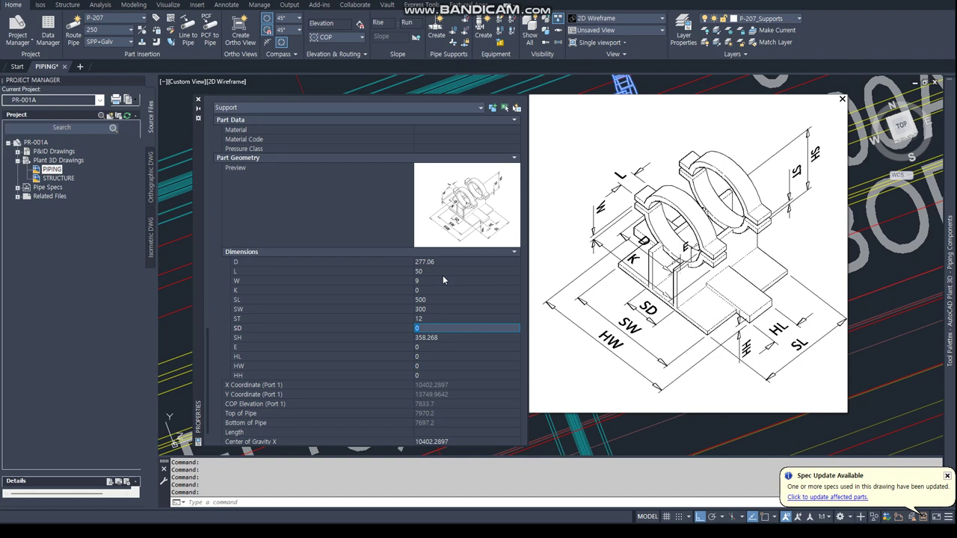
text(150)
key(Tab)
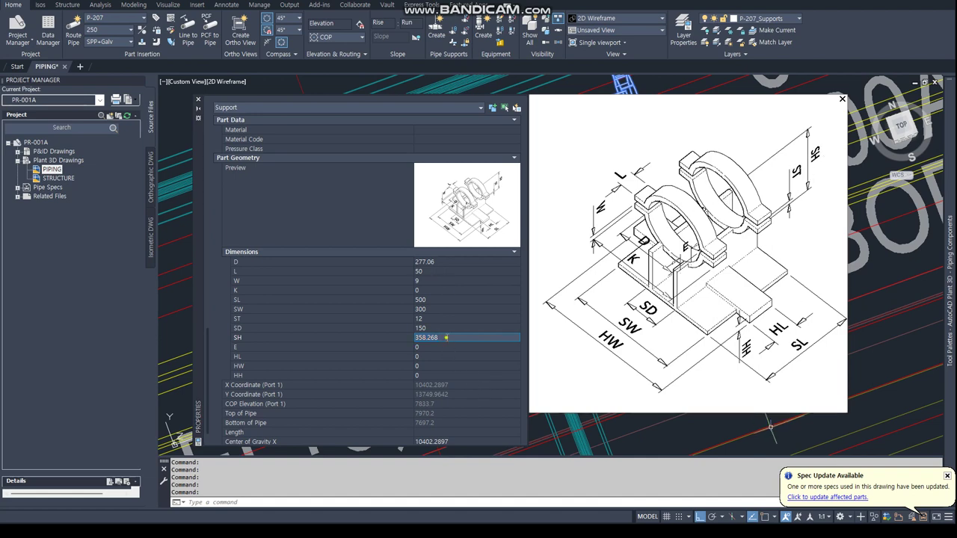
text(233.7)
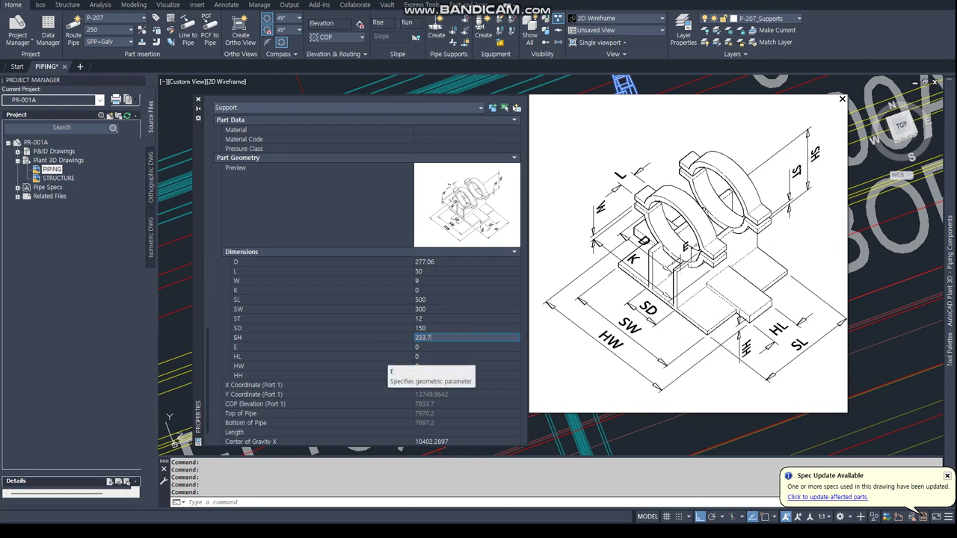
click(385, 349)
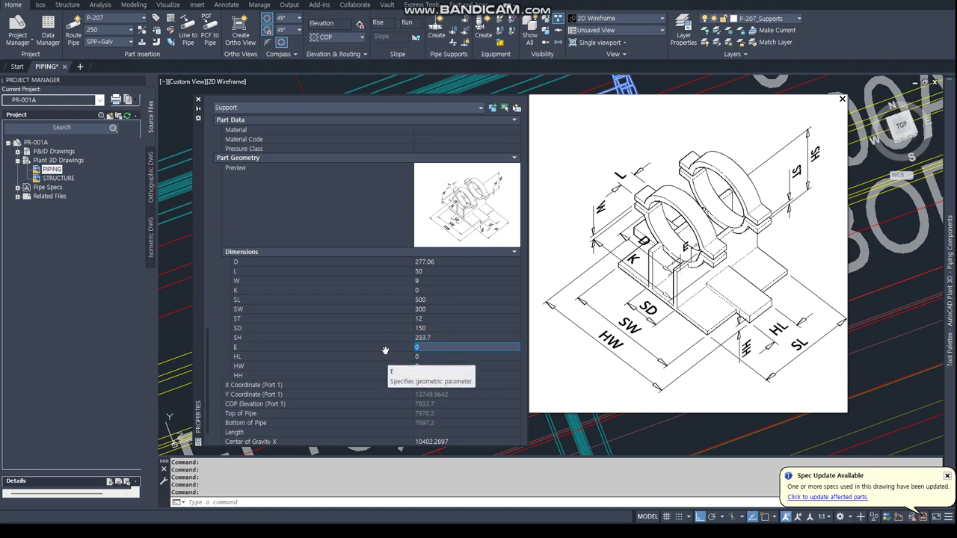
text(30)
key(Tab)
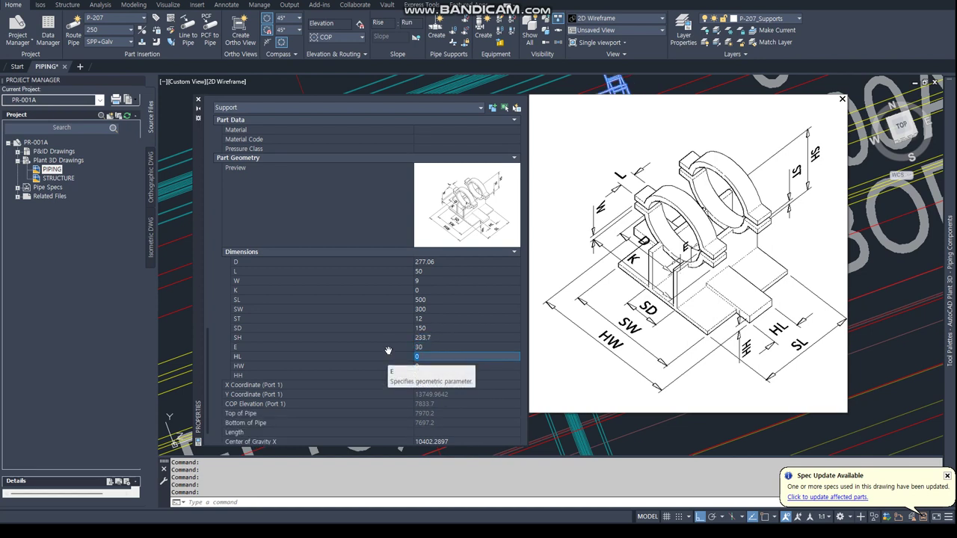
click(199, 101)
key(Escape)
Step: Switch to the Realistic visual style and view the shoe support from the side
text(vs)
key(Return)
text(r)
key(Return)
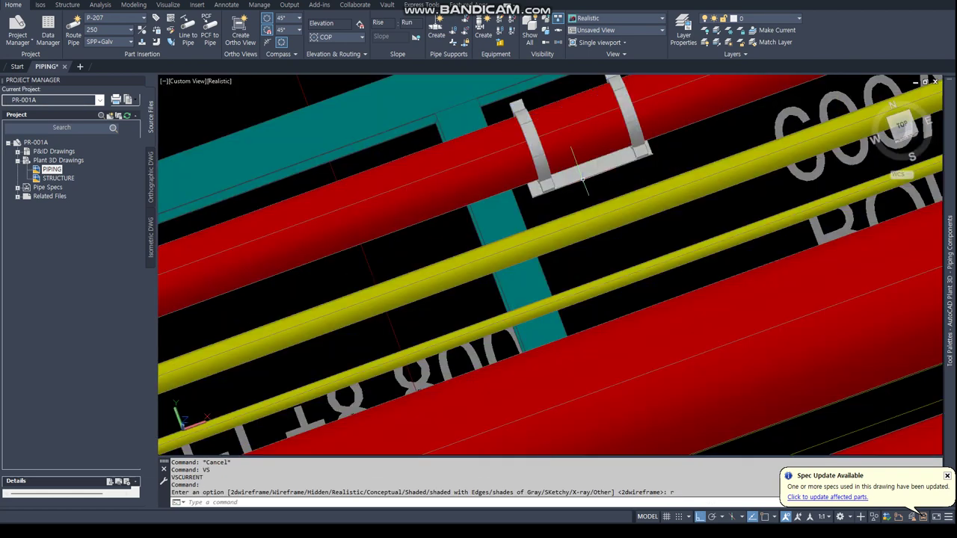
mouse_move(657, 172)
shift+middle_down()
mouse_move(643, 129)
mouse_move(653, 195)
shift+middle_up()
click(652, 195)
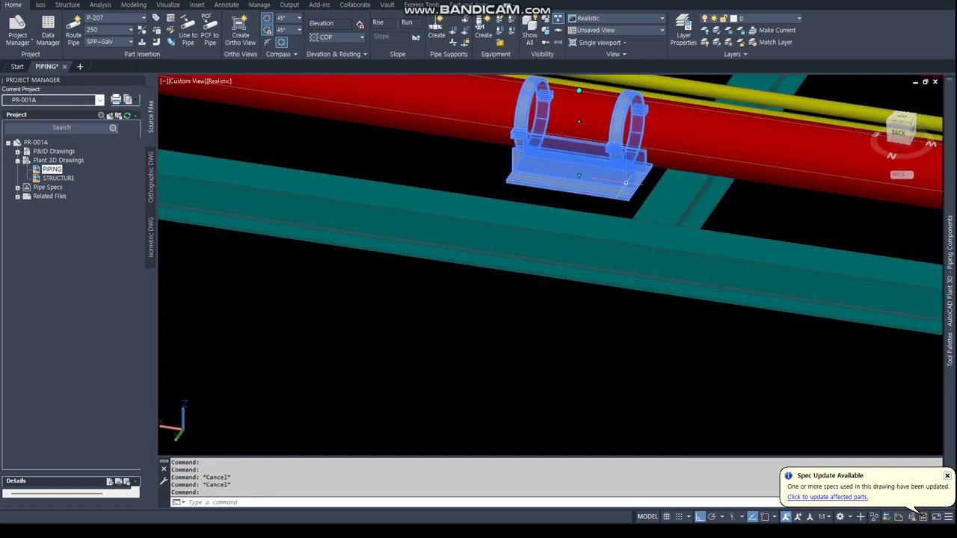
Step: Look down on the support in Top view, rotating the view 90° and back
click(906, 123)
scroll(632, 264, down, 10)
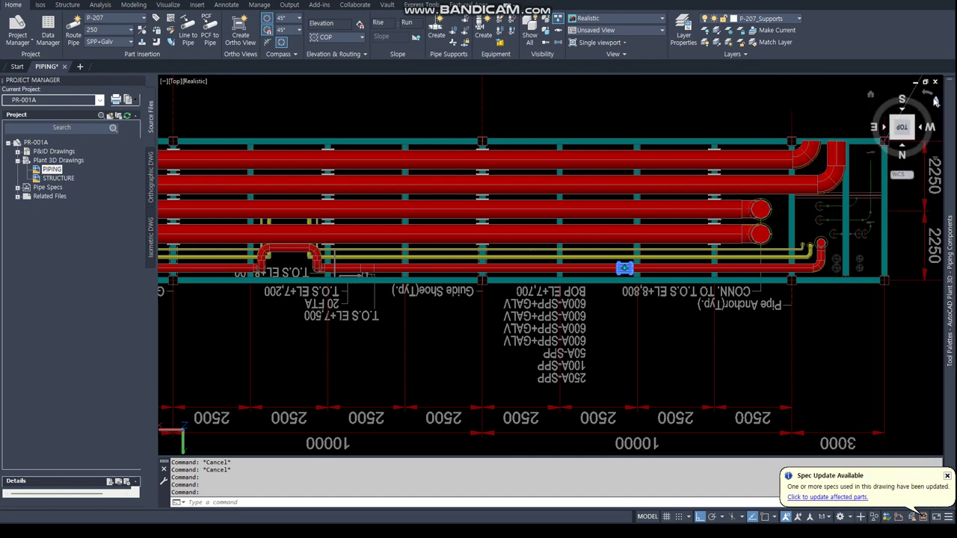
click(935, 101)
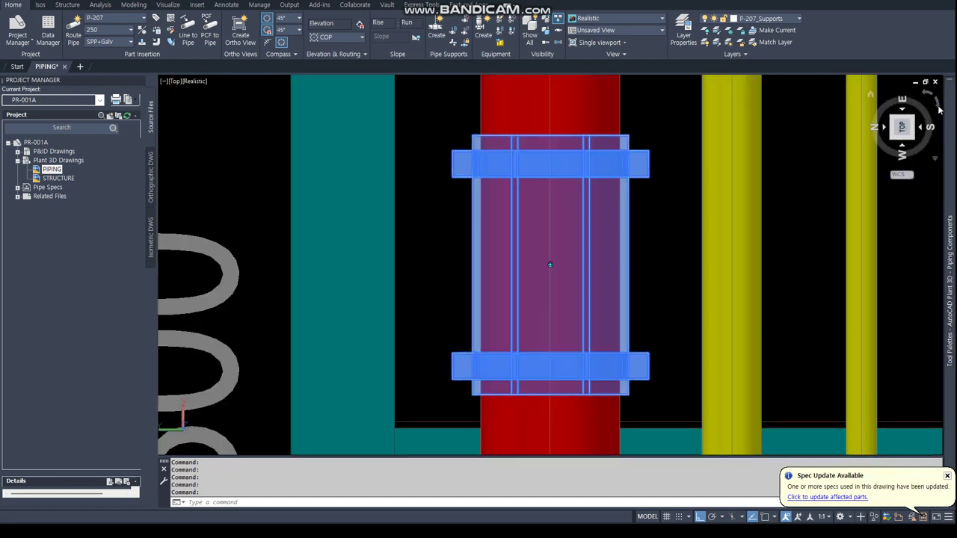
click(935, 103)
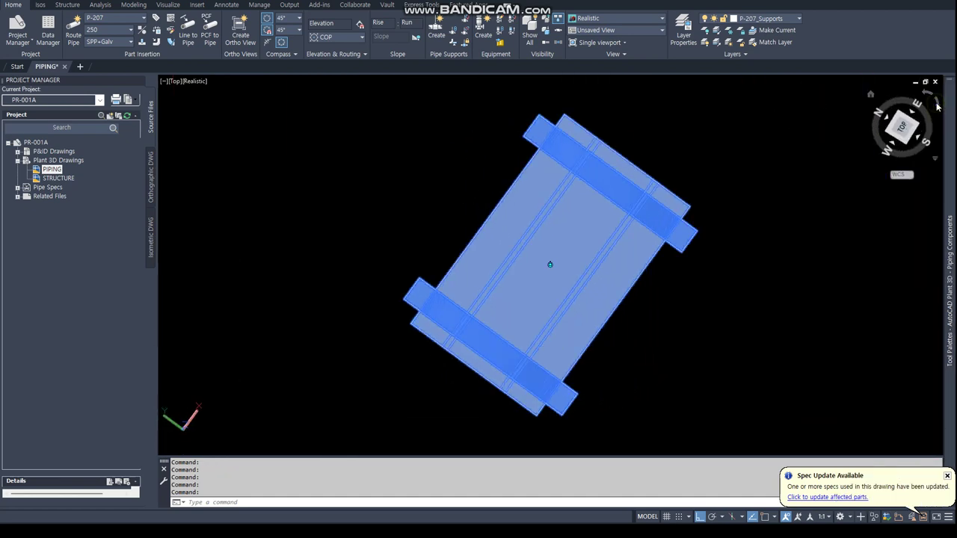
key(Escape)
key(Escape)
key(Escape)
Step: Zoom in on the shoe support on the top pipe in plan
scroll(557, 183, down, 5)
scroll(552, 238, up, 5)
scroll(552, 238, up, 2)
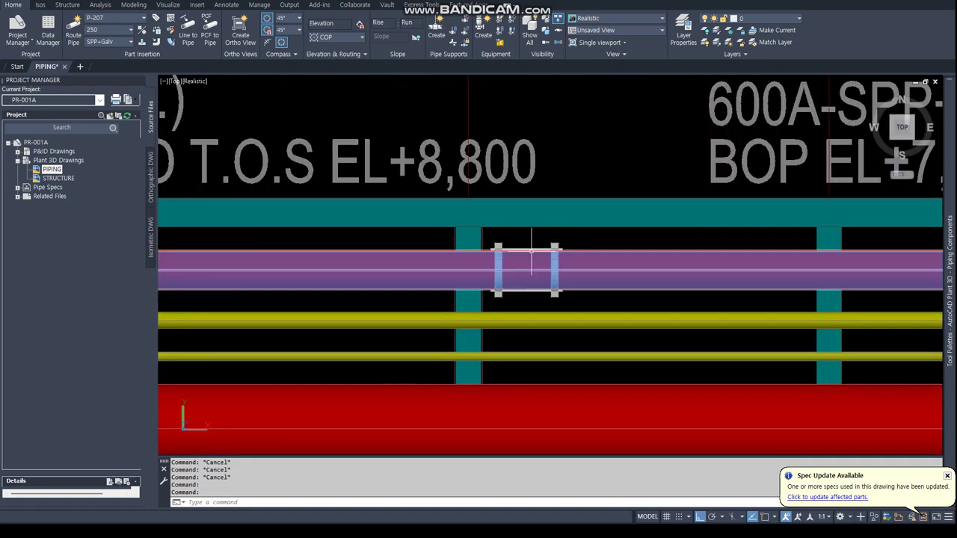
click(555, 243)
key(Escape)
key(Escape)
click(555, 243)
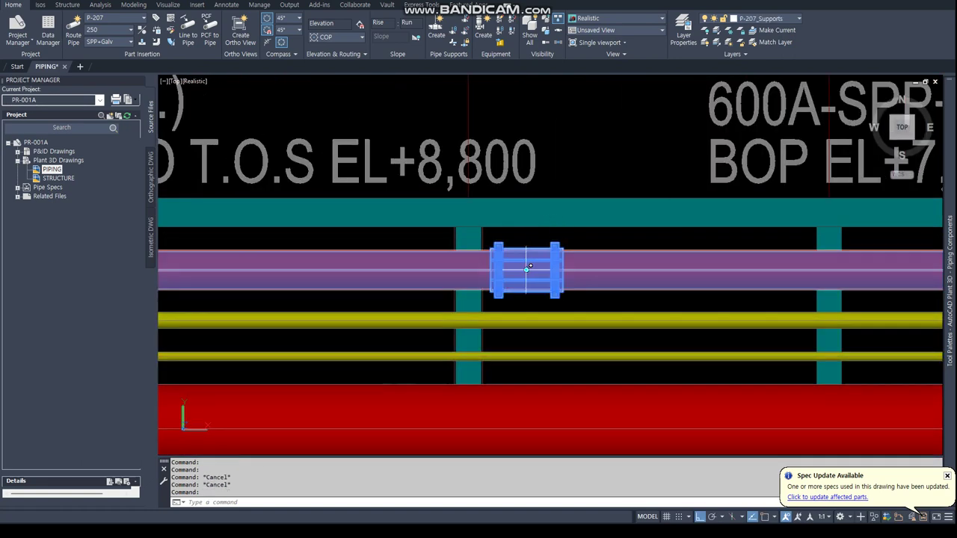
scroll(528, 267, up, 5)
key(Escape)
key(Escape)
scroll(533, 268, down, 2)
scroll(535, 269, down, 7)
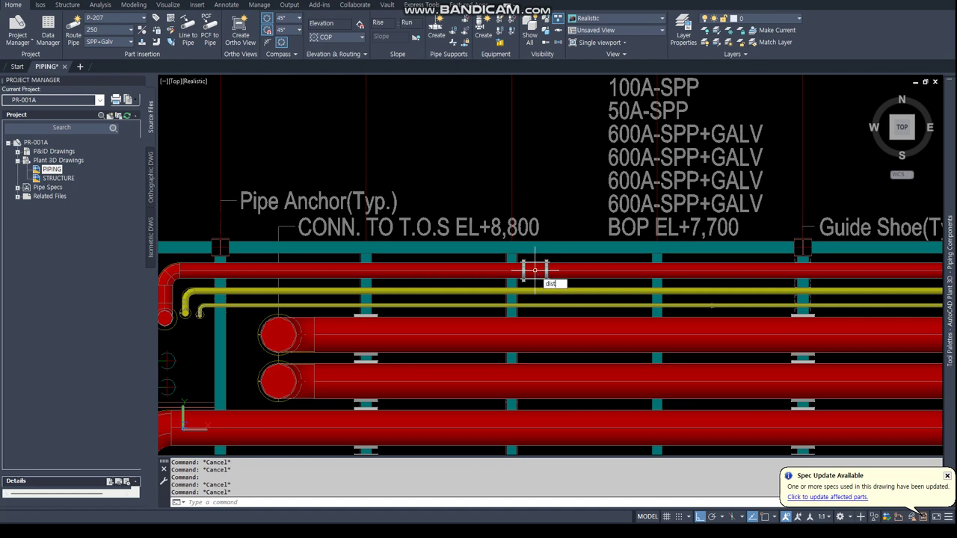
Step: Measure the distance from the support's centre node perpendicular to the rack beam
key(Return)
text(nod)
key(Return)
click(537, 270)
key(Return)
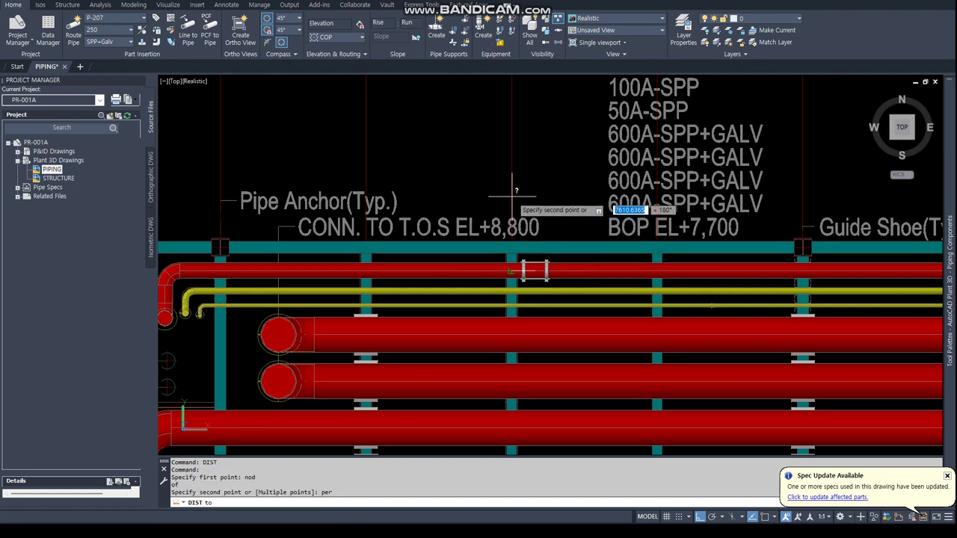
click(513, 182)
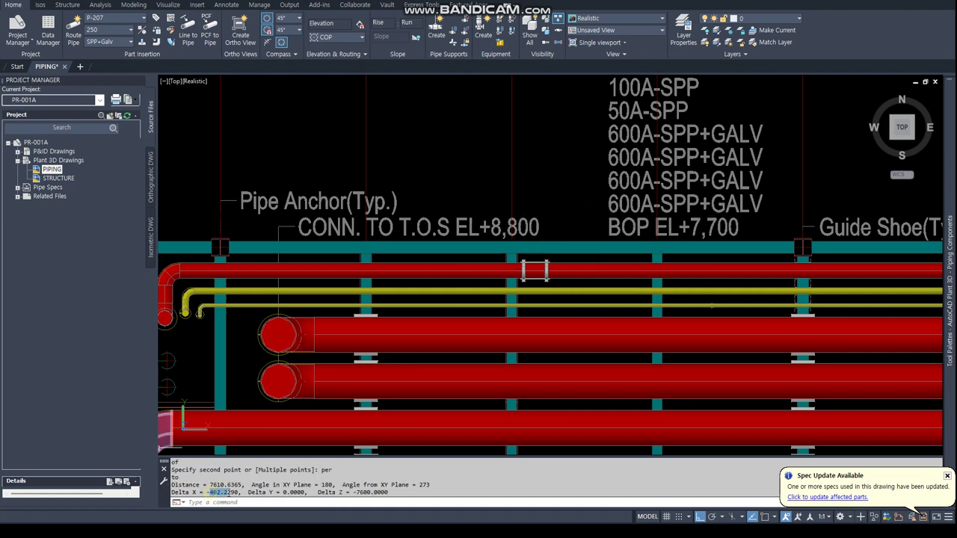
key(Escape)
key(Escape)
Step: Move the shoe support 402.229 along X onto the rack beam
click(535, 270)
right_click(549, 269)
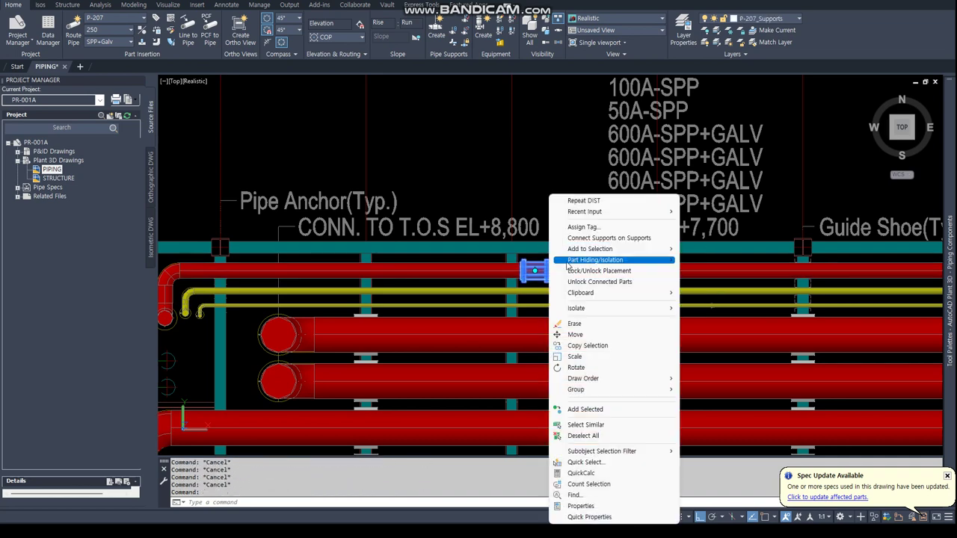
click(572, 334)
click(535, 269)
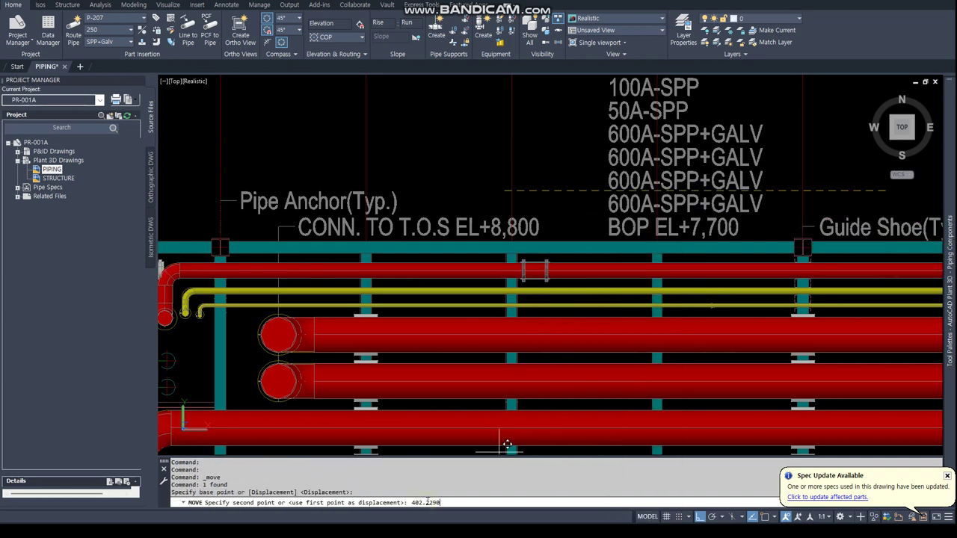
key(Escape)
key(Escape)
Step: Select the moved support and start a Connect command, then cancel it
click(511, 269)
right_click(524, 270)
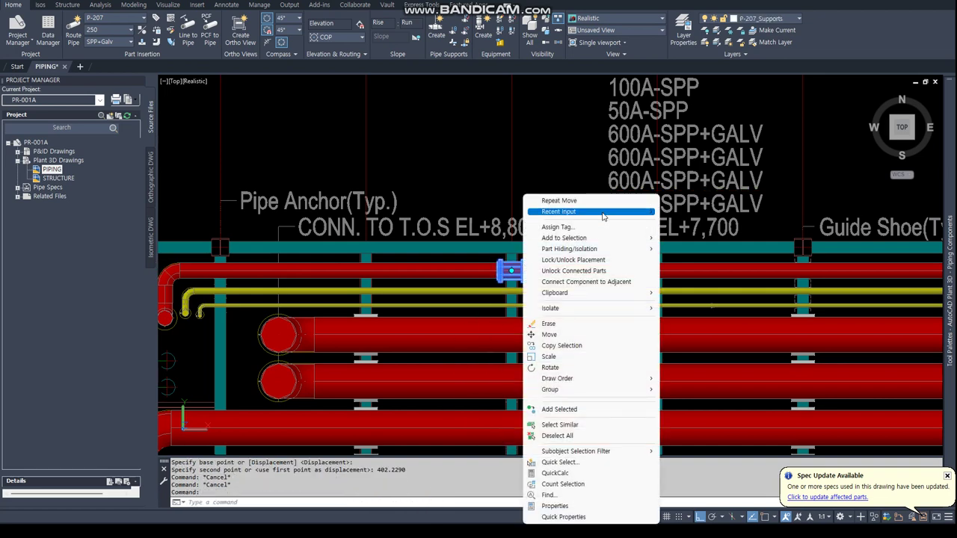
click(586, 281)
key(Escape)
key(Escape)
Step: Switch the visual style back to 2D Wireframe with VS
text(vs)
key(Return)
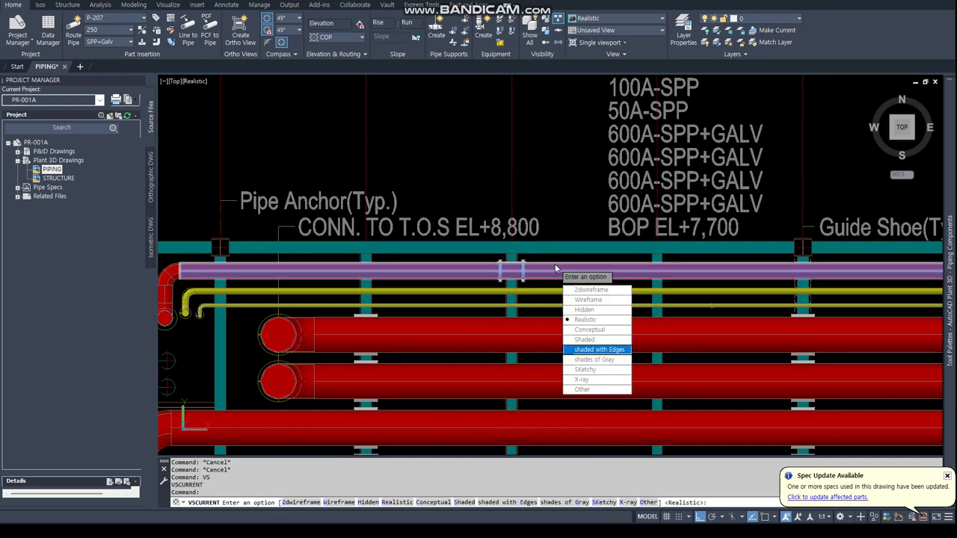
text(2)
key(Return)
scroll(521, 272, up, 5)
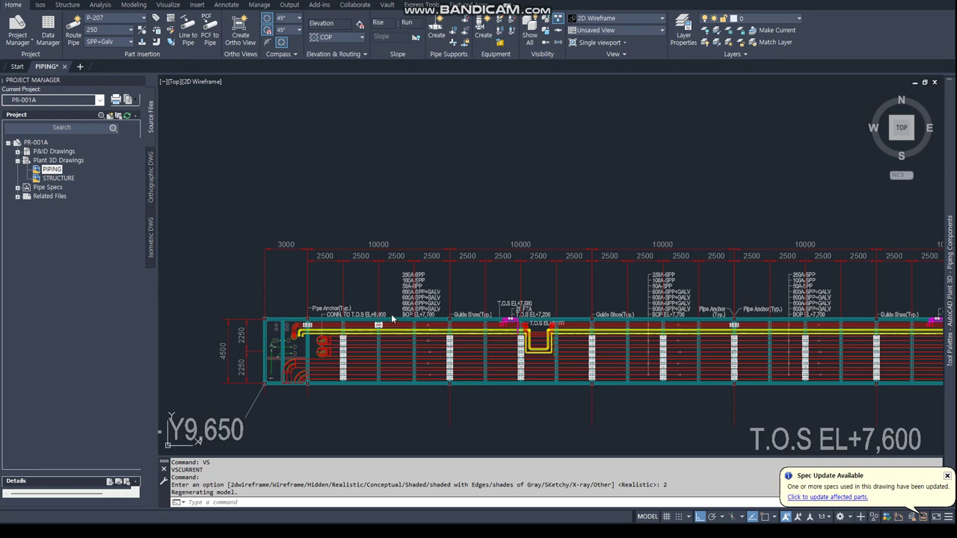
Step: Copy the shoe support 5000 along the rack
scroll(389, 297, up, 4)
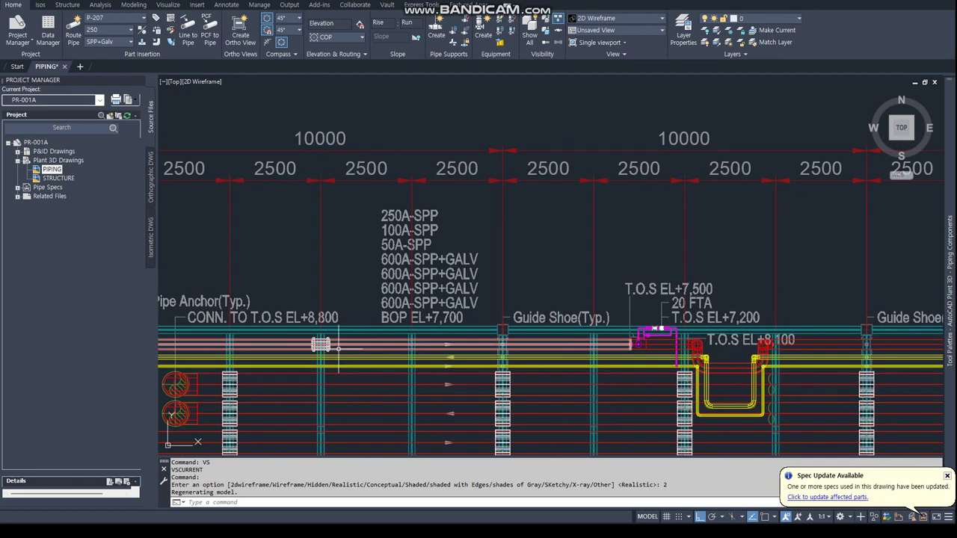
click(320, 344)
right_click(329, 342)
click(366, 160)
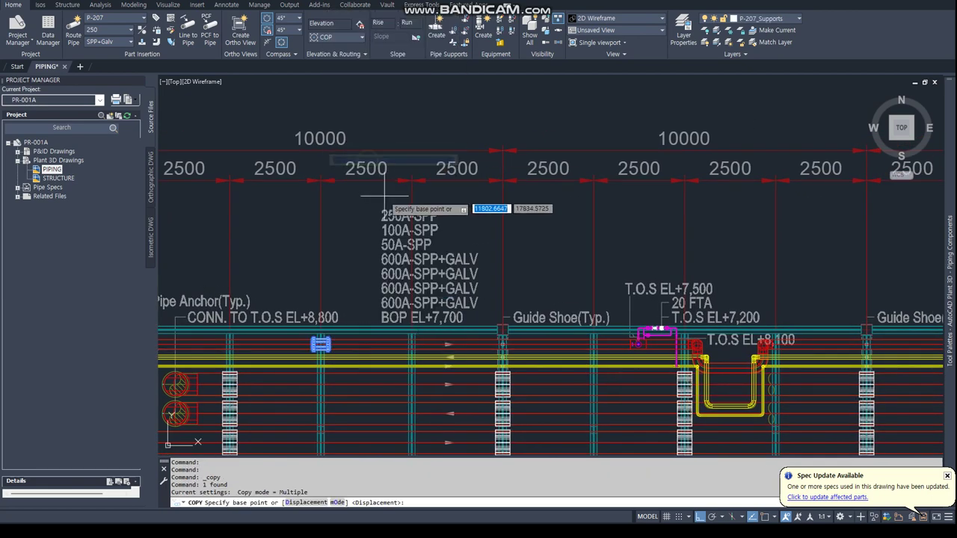
click(437, 213)
text(00)
key(Return)
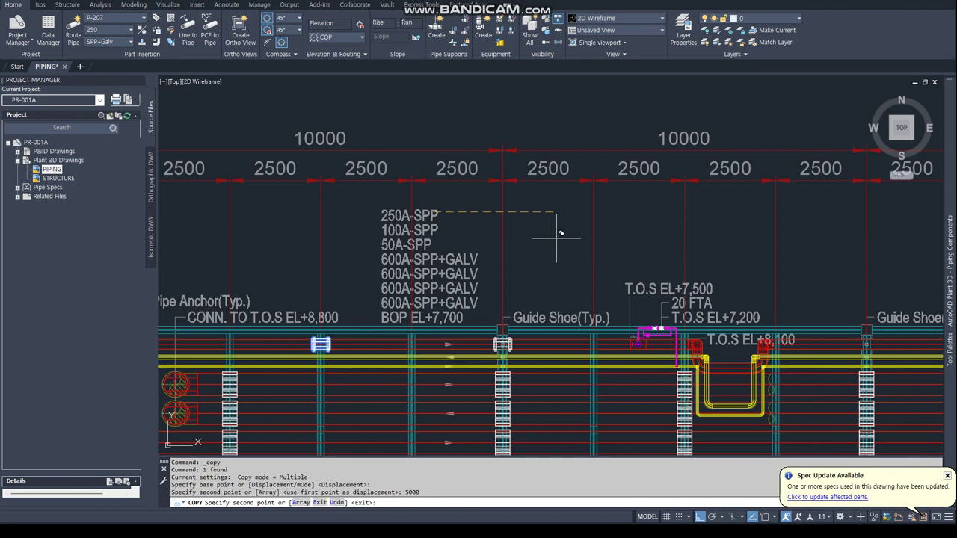
key(Escape)
Step: Copy the guide shoe 2500 along the rack
middle_drag(580, 333, 405, 354)
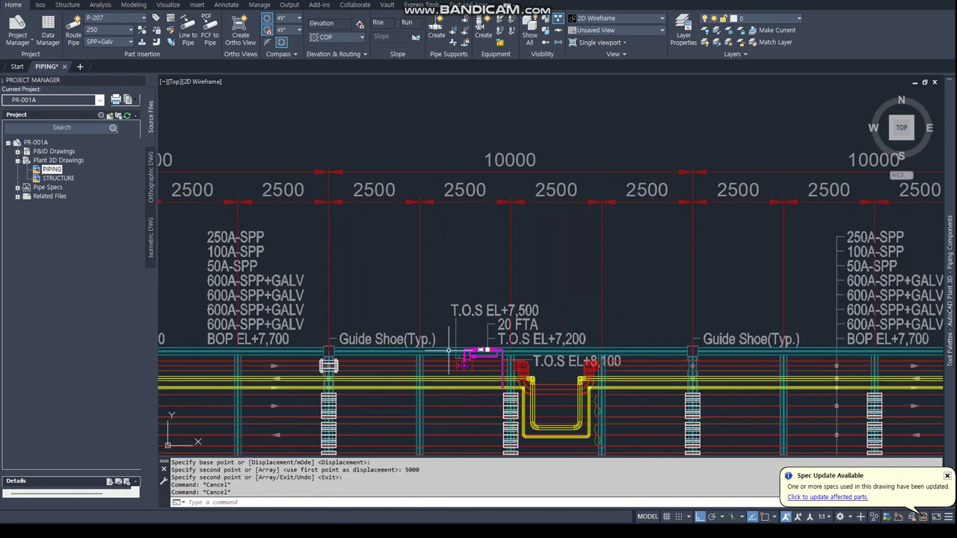
key(Escape)
key(Escape)
key(Escape)
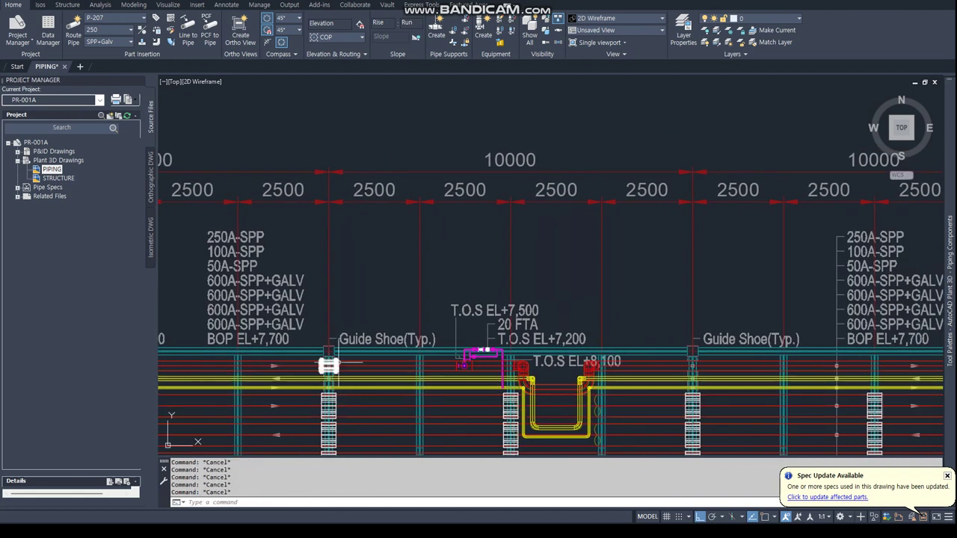
right_click(329, 365)
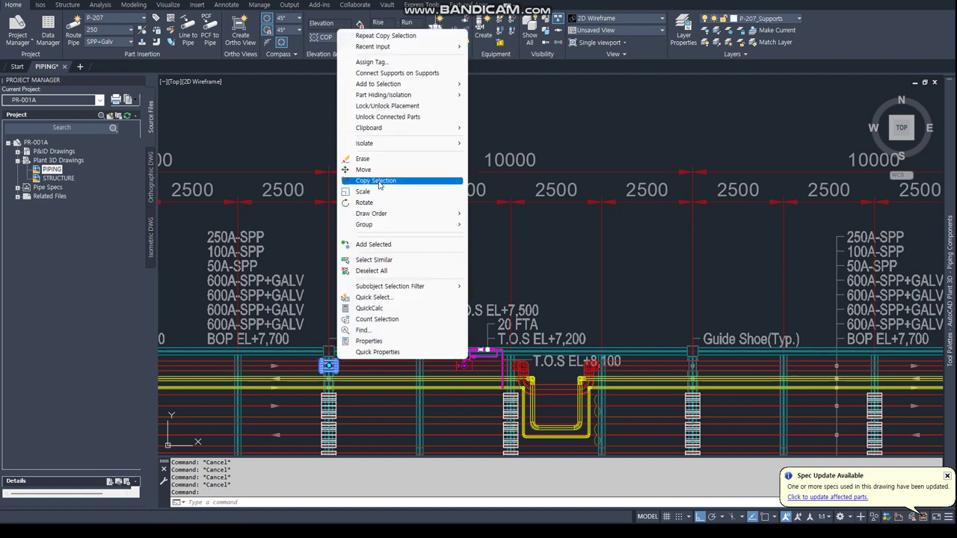
click(379, 181)
click(352, 246)
text(0)
key(Return)
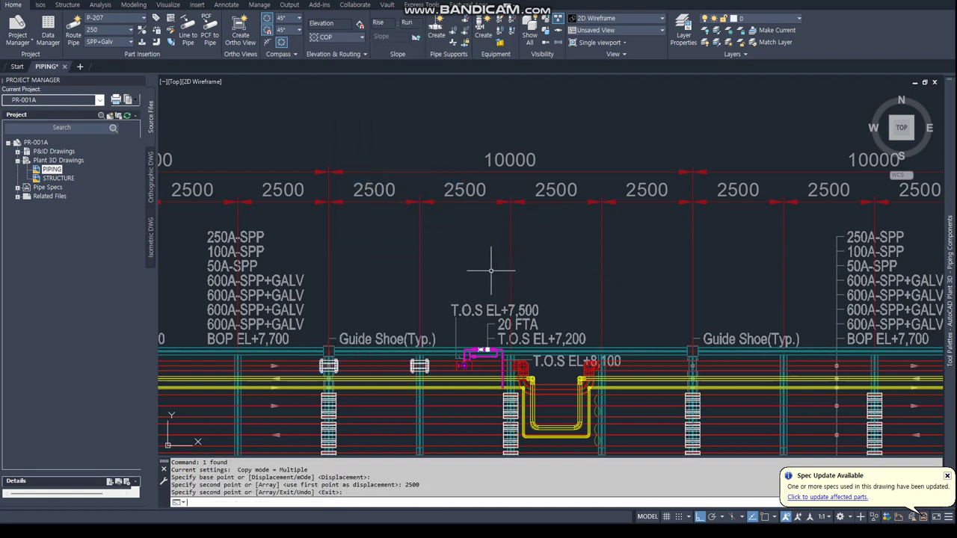
key(Return)
Step: Copy the newly copied guide shoe 7500 along the rack
click(419, 365)
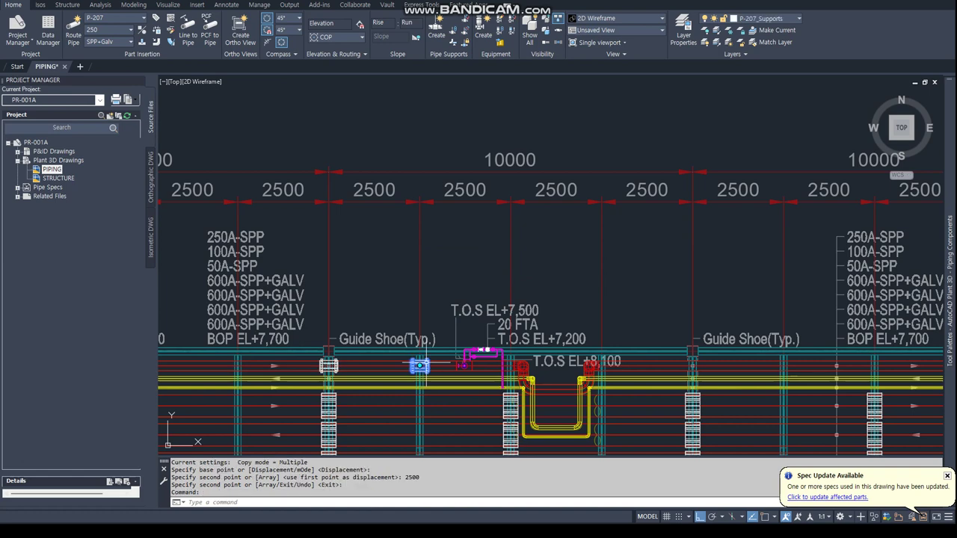
right_click(426, 365)
click(484, 184)
click(469, 261)
text(75)
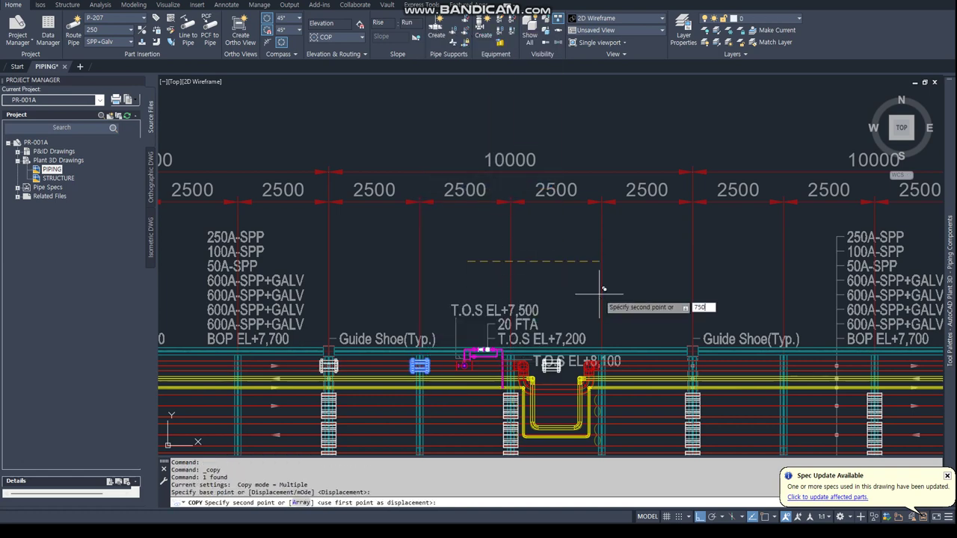
text(0)
key(Return)
key(Escape)
key(Escape)
Step: Copy the guide shoe further along the rack another 5000
middle_drag(656, 336, 511, 293)
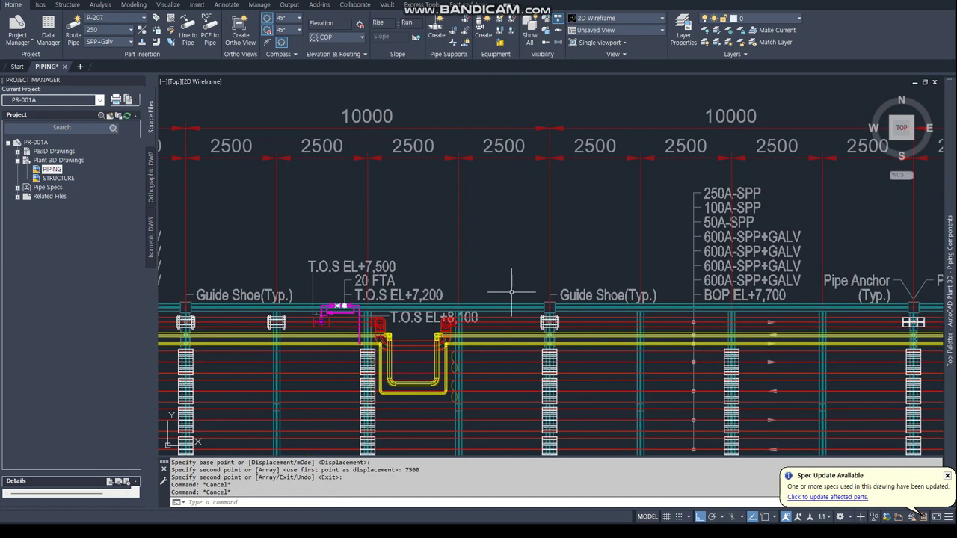
click(550, 322)
right_click(557, 323)
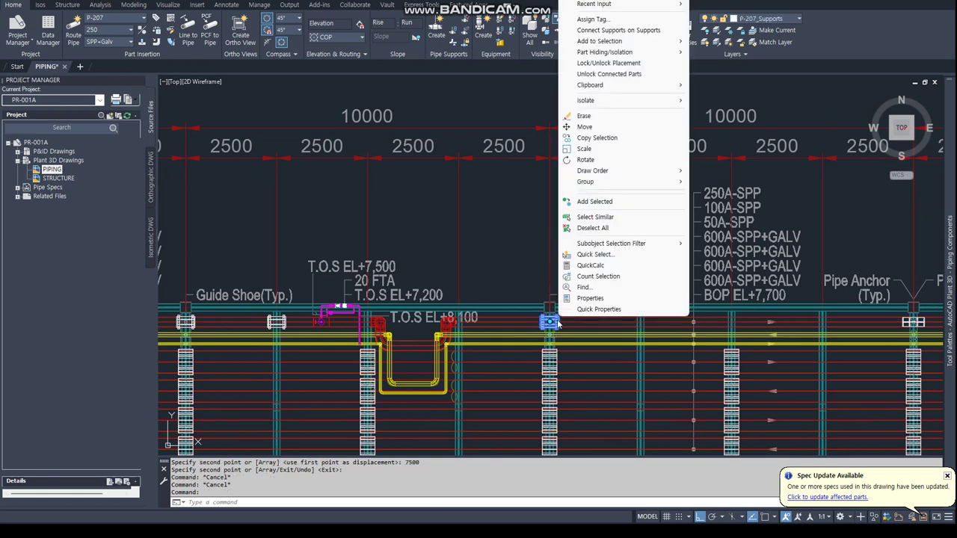
click(602, 140)
click(501, 231)
text(00)
key(Return)
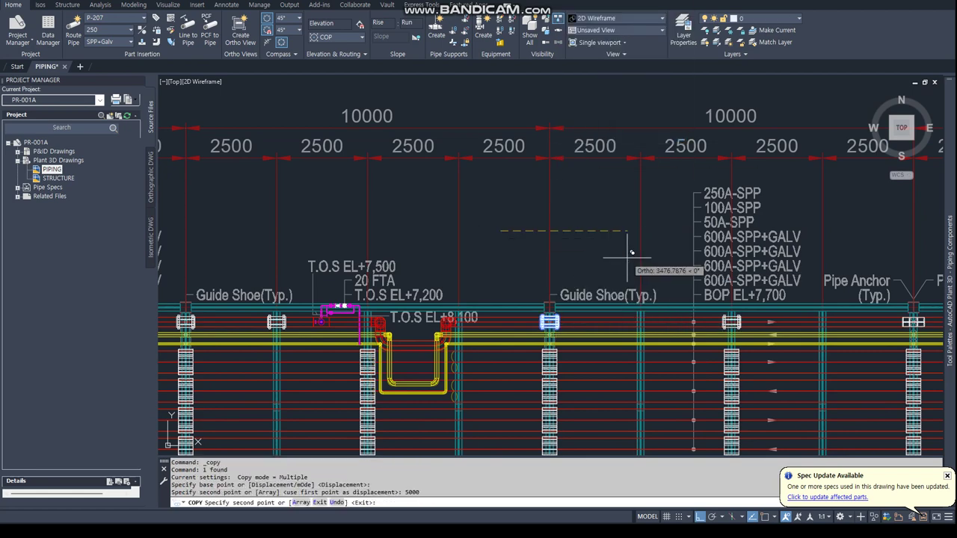
key(Escape)
key(Escape)
middle_drag(627, 257, 457, 262)
scroll(391, 356, up, 5)
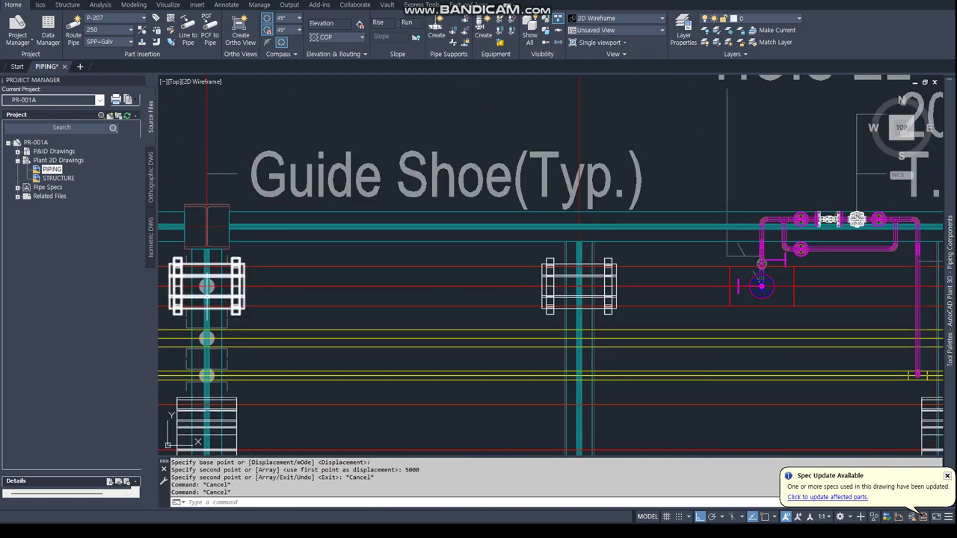
scroll(502, 345, down, 5)
scroll(748, 314, up, 3)
scroll(776, 300, up, 4)
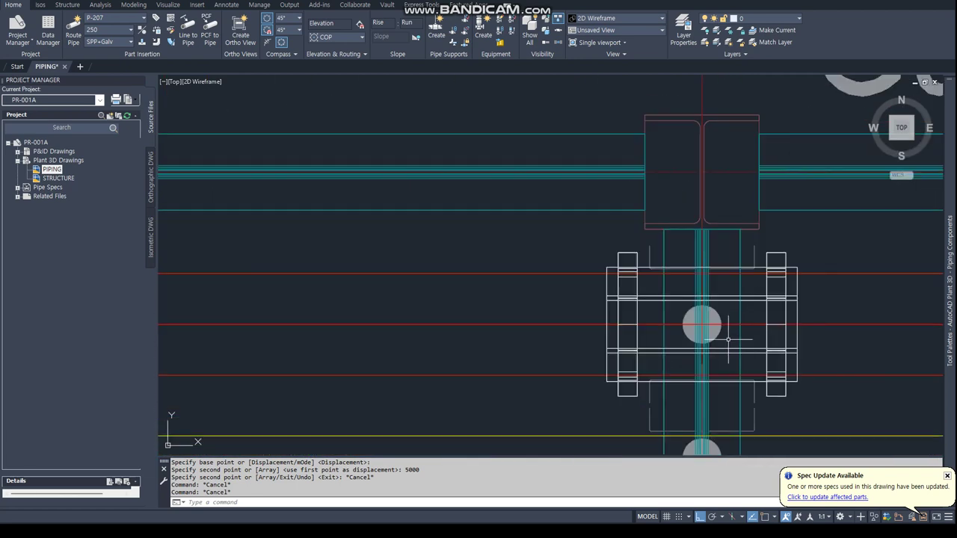
click(823, 271)
right_click(823, 267)
key(Escape)
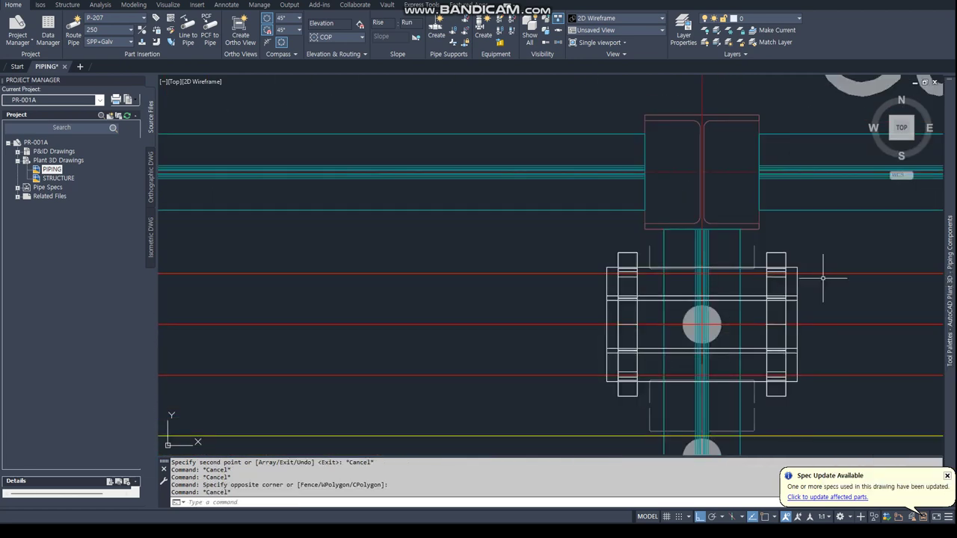
click(823, 274)
right_click(823, 274)
mouse_move(863, 238)
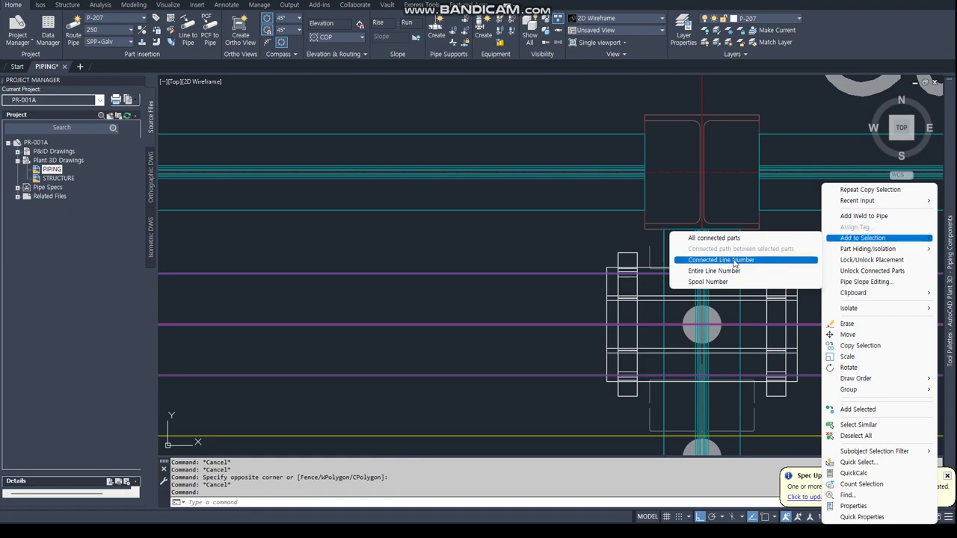
click(734, 263)
scroll(695, 321, down, 4)
scroll(696, 325, down, 1)
scroll(694, 327, up, 1)
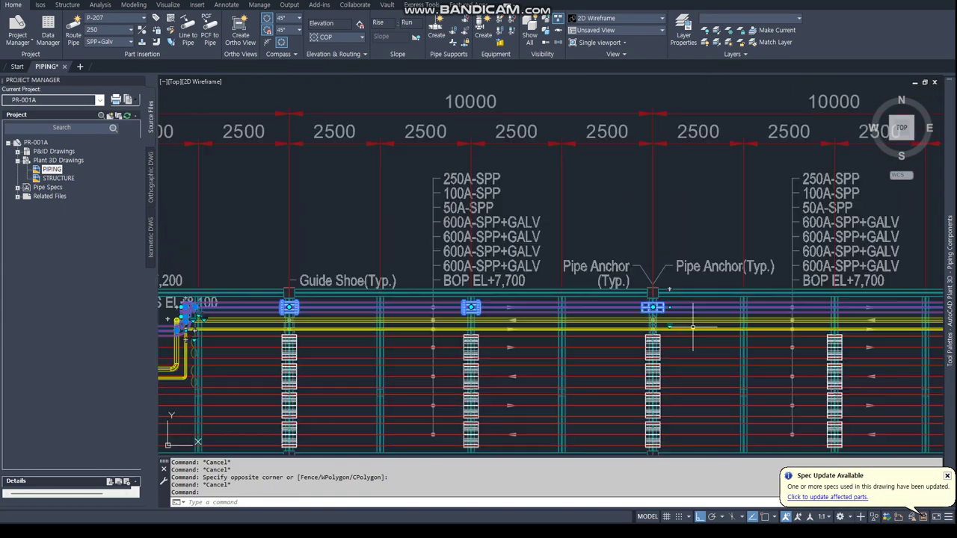
middle_drag(693, 327, 521, 302)
scroll(289, 273, up, 4)
Step: Review the clamped shoe support's properties, then close the properties palette
click(346, 287)
right_click(345, 286)
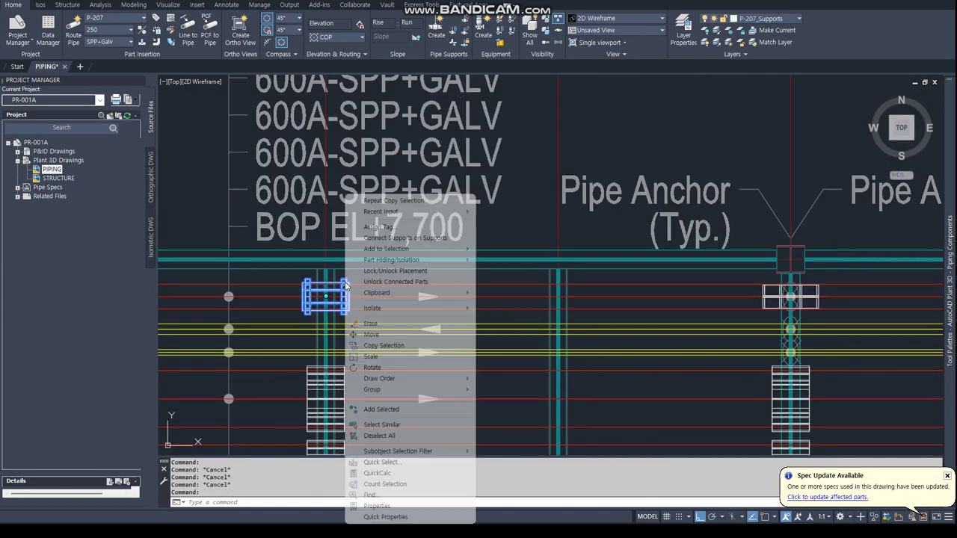
click(377, 507)
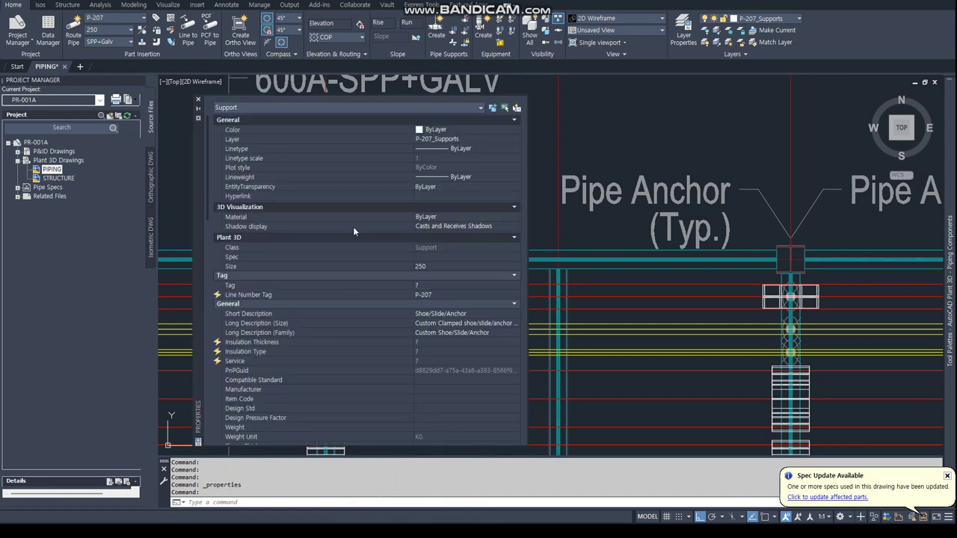
click(624, 222)
key(Escape)
scroll(606, 247, down, 5)
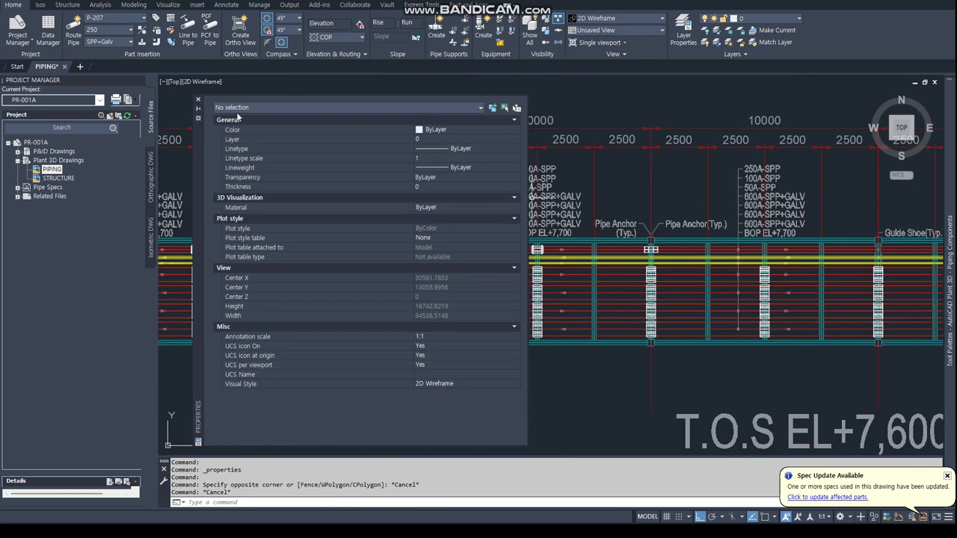
click(199, 103)
middle_drag(660, 252, 545, 334)
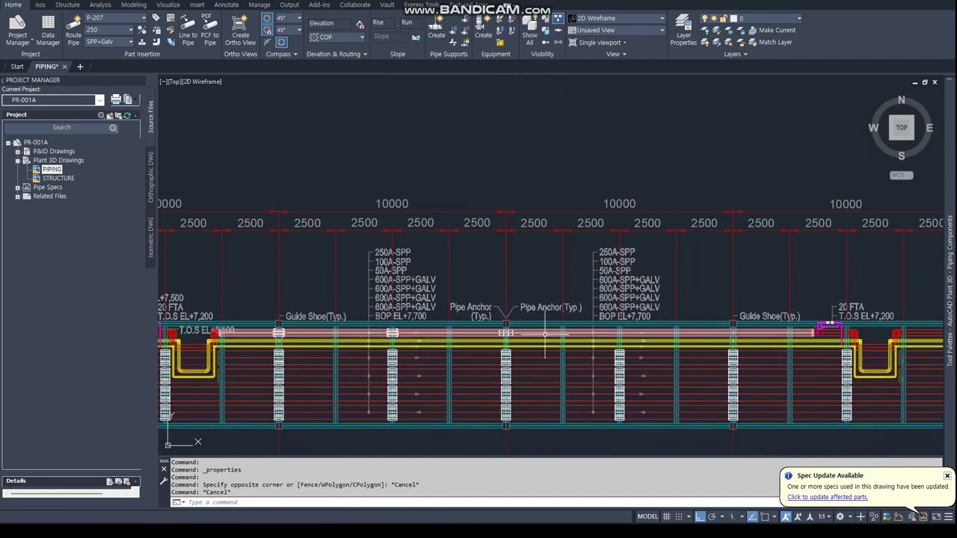
Step: Copy the clamped shoe support 10000 along the rack to the next bay
click(392, 334)
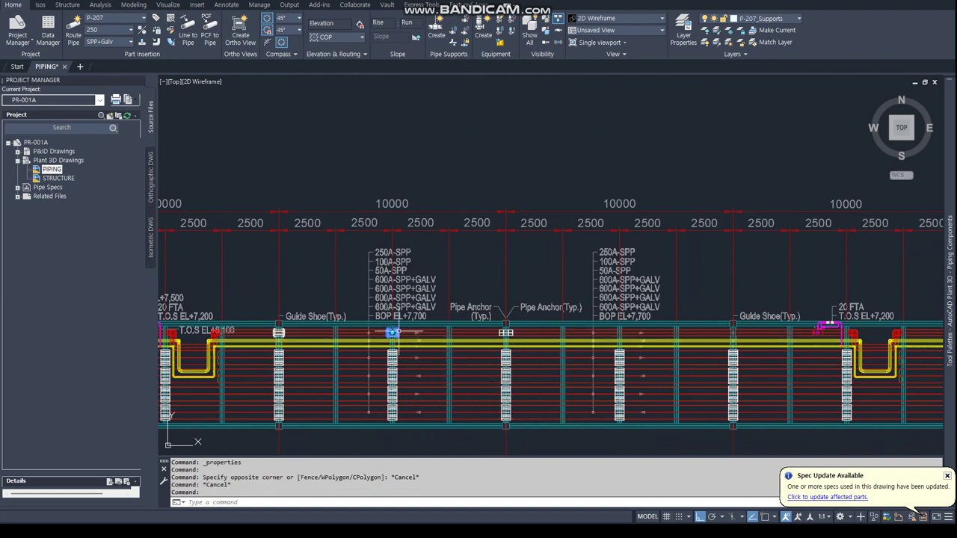
right_click(398, 336)
click(441, 155)
click(472, 147)
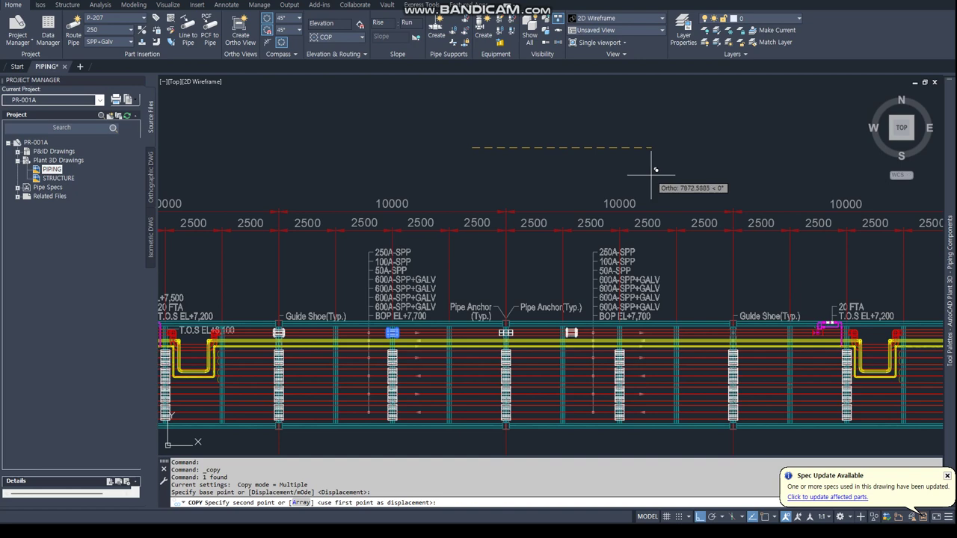
text(10000)
key(Return)
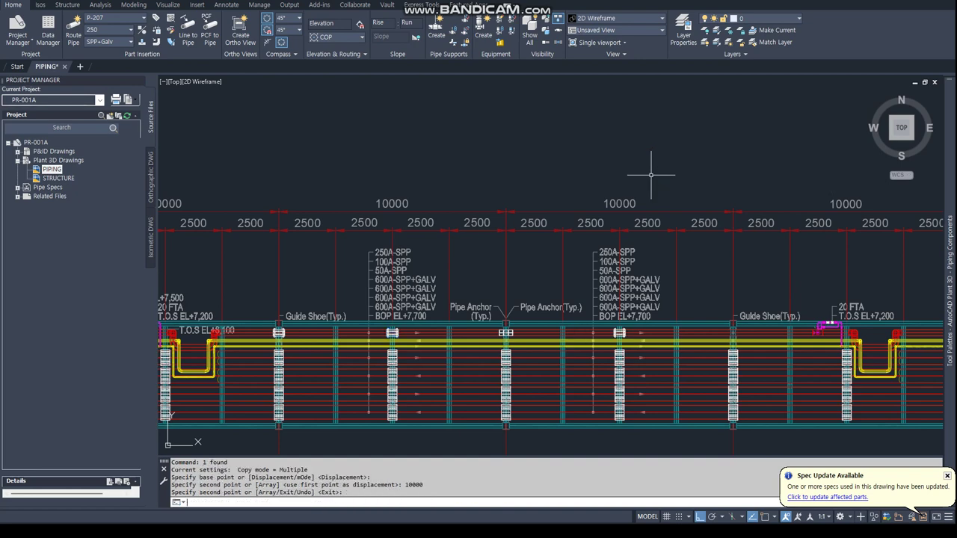
key(Escape)
key(Escape)
middle_drag(716, 242, 552, 235)
Step: Copy the next shoe support 5000 along the rack
click(464, 324)
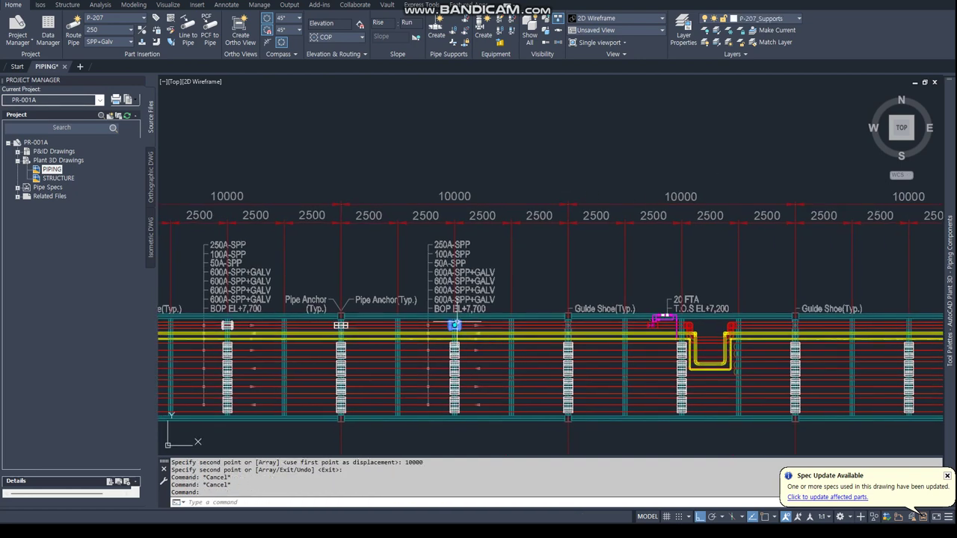
right_click(459, 321)
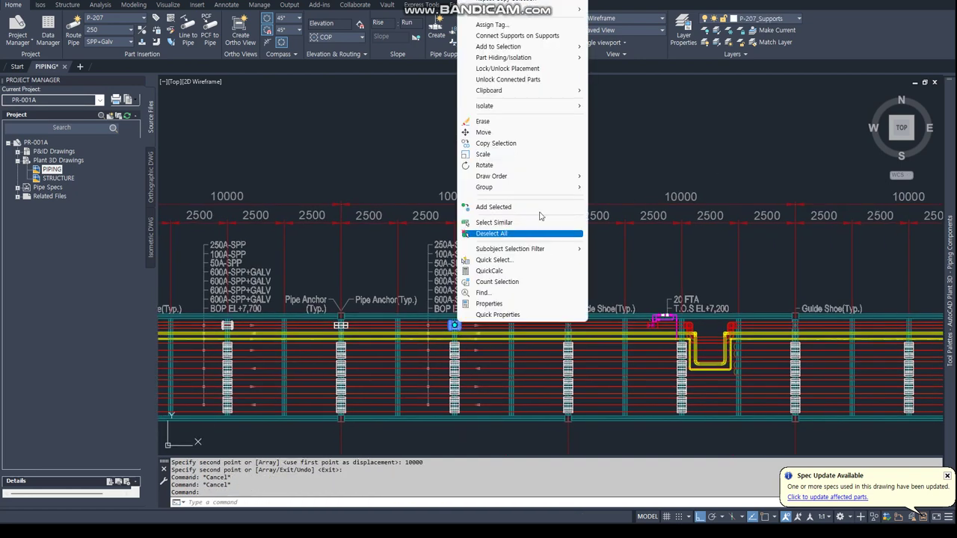
click(490, 143)
click(468, 144)
key(Return)
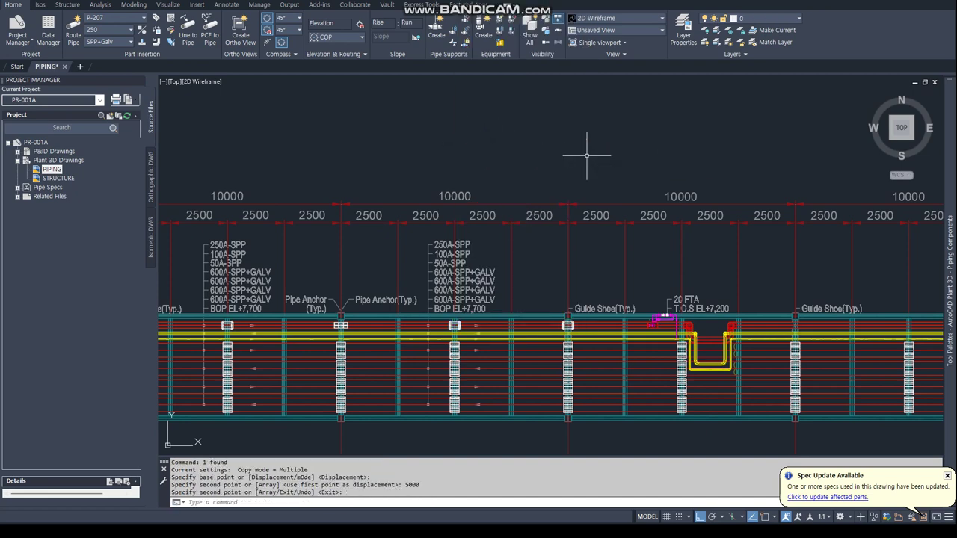
key(Escape)
key(Escape)
Step: Shift the guide shoe support 250 along the rack
scroll(579, 348, up, 6)
right_click(560, 252)
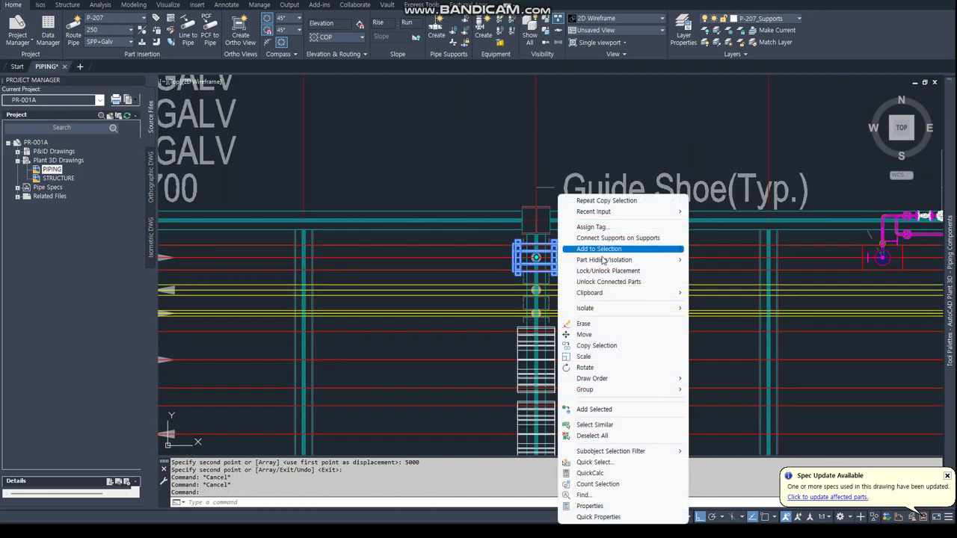
click(594, 336)
click(430, 166)
text(250)
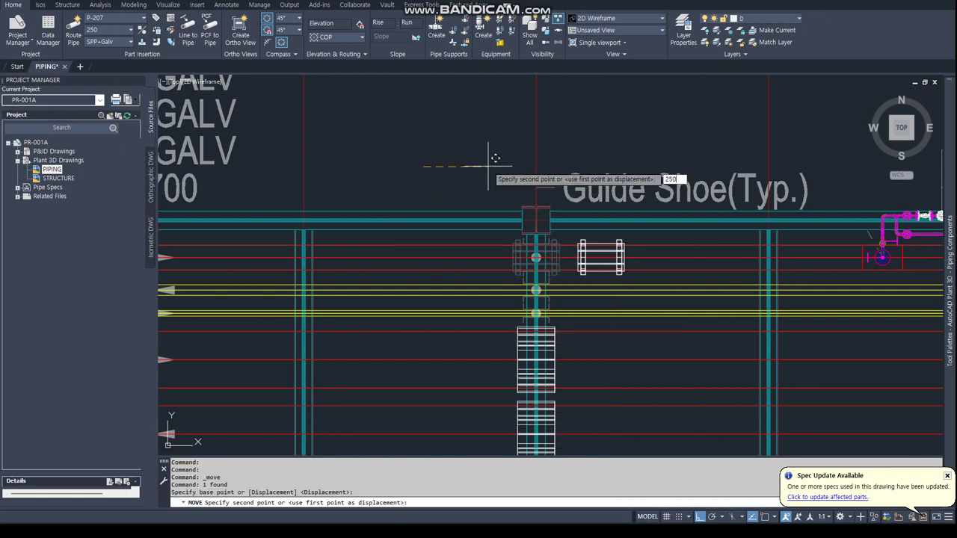
key(Return)
key(Return)
key(Escape)
key(Escape)
Step: Copy the shifted support 2500 along the rack
scroll(478, 265, down, 5)
scroll(477, 266, up, 2)
scroll(477, 266, up, 2)
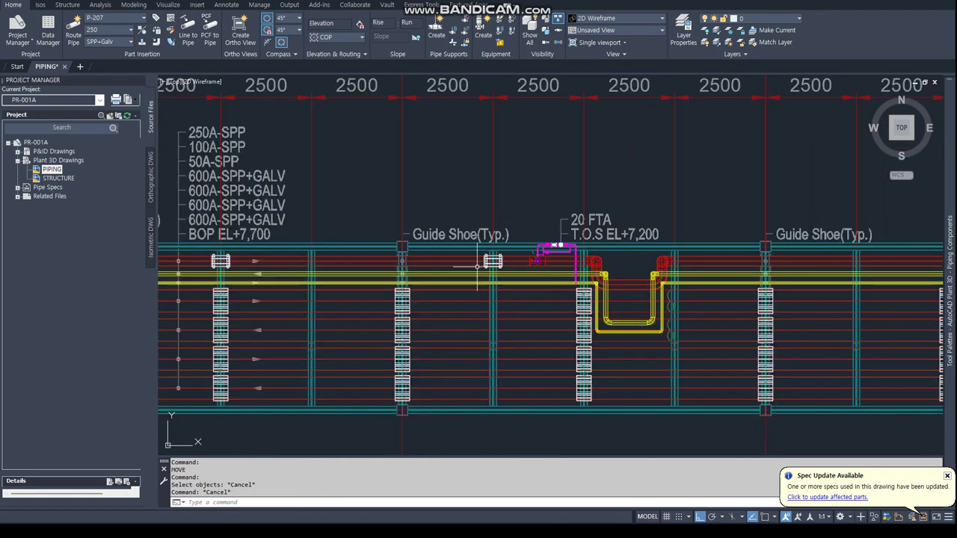
click(492, 261)
right_click(493, 261)
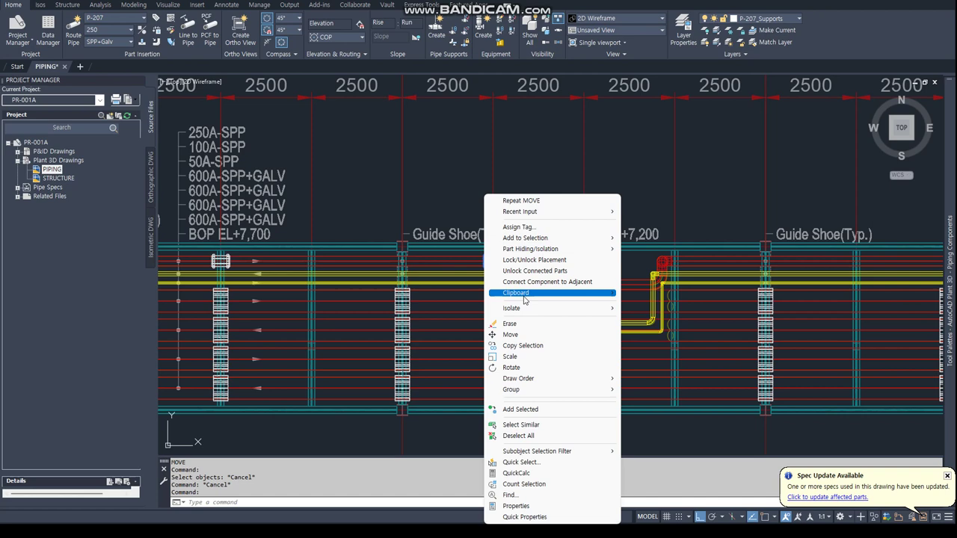
click(508, 346)
click(537, 186)
text(0)
key(Return)
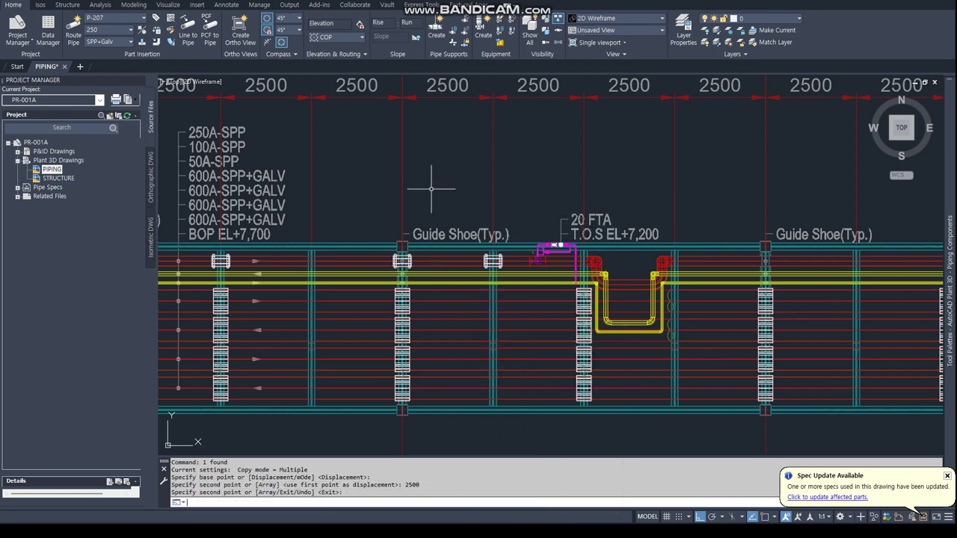
key(Escape)
key(Escape)
Step: Copy the guide shoe 7500 along the rack
scroll(340, 293, down, 2)
scroll(340, 294, down, 1)
scroll(340, 293, up, 2)
click(341, 294)
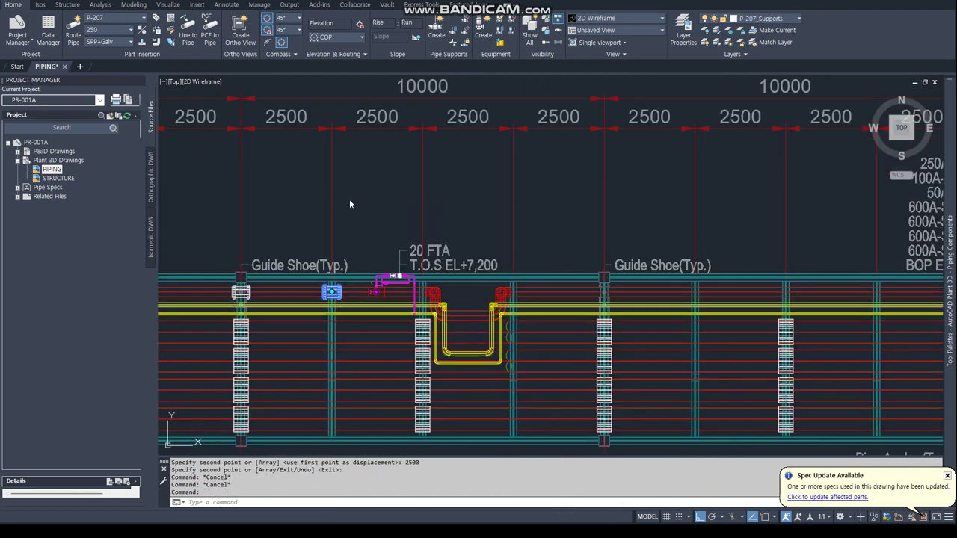
right_click(350, 196)
click(374, 348)
click(454, 209)
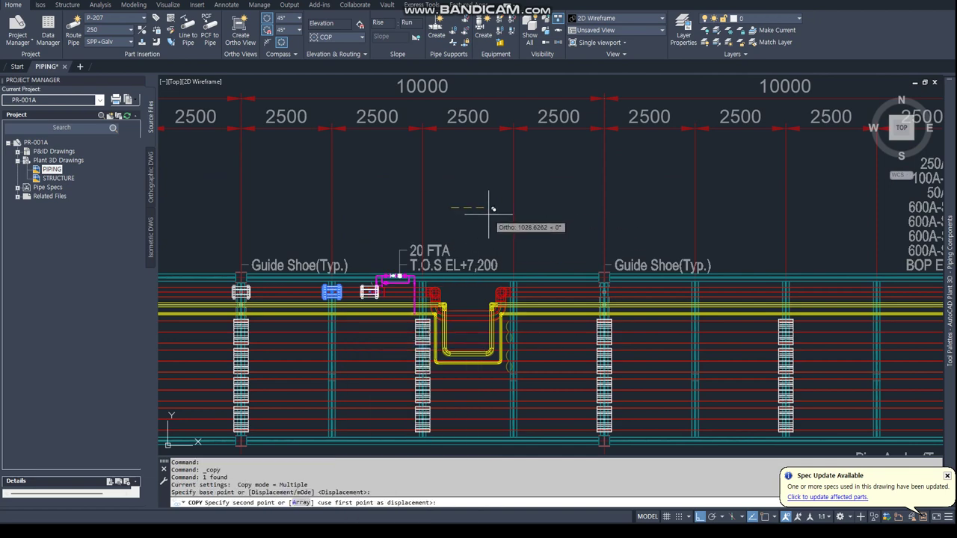
text(750)
key(Return)
key(Escape)
key(Escape)
Step: Copy a guide shoe to two new positions, 5000 and 10000 along the rack
scroll(492, 207, down, 2)
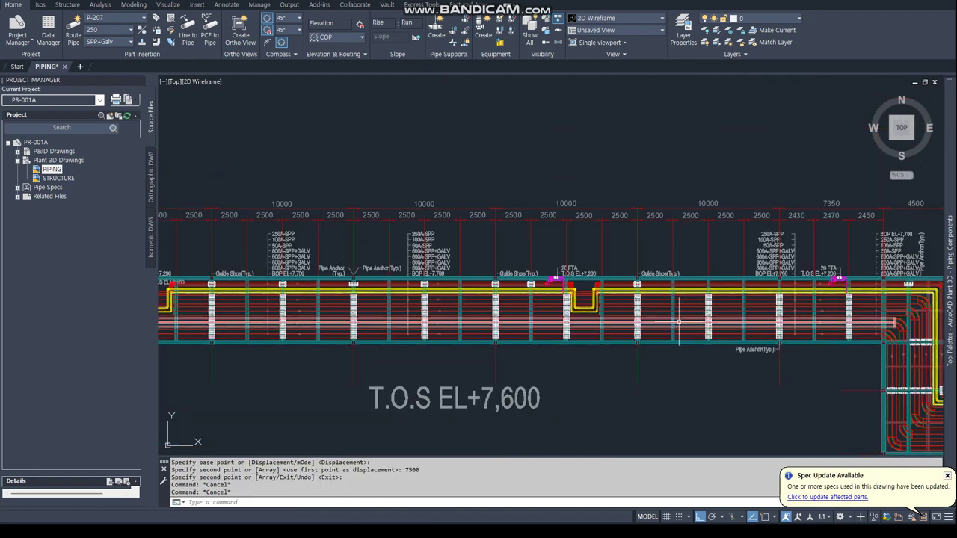
middle_drag(762, 317, 449, 329)
scroll(450, 328, up, 3)
click(369, 287)
right_click(381, 286)
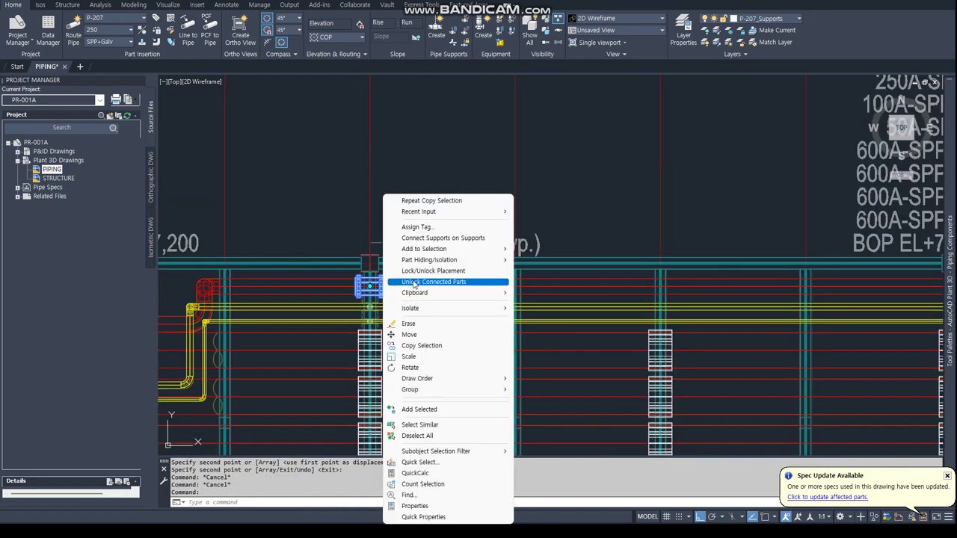
click(421, 345)
scroll(419, 337, down, 2)
click(441, 277)
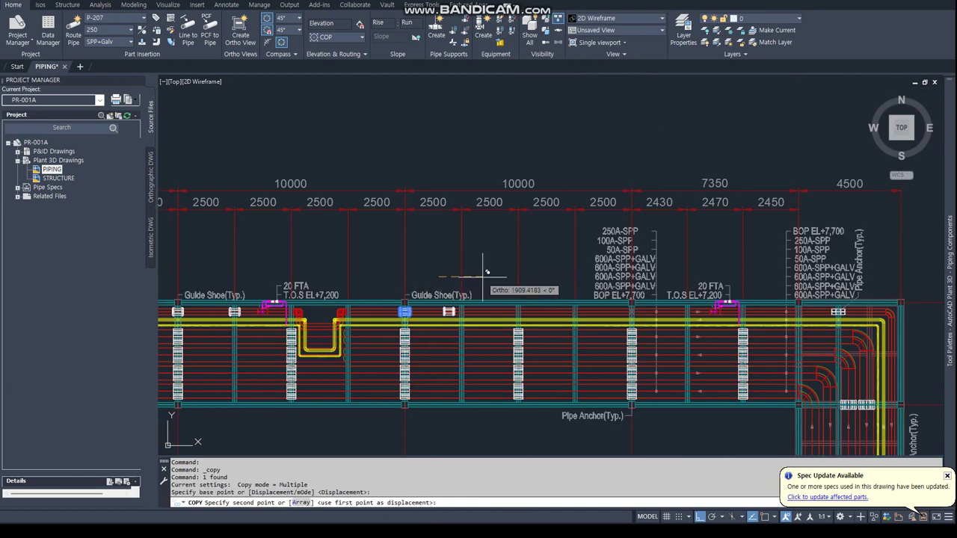
text(5000)
key(Return)
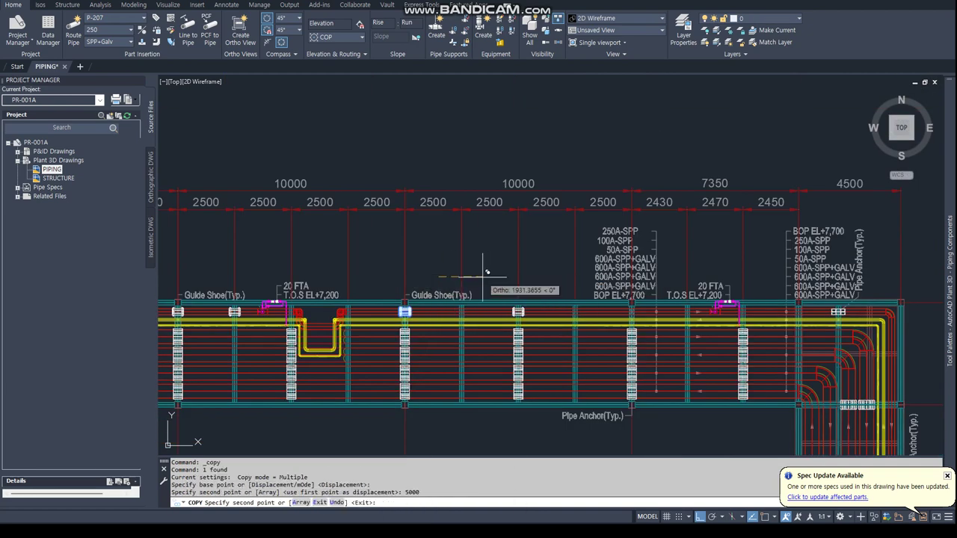
text(00)
key(Return)
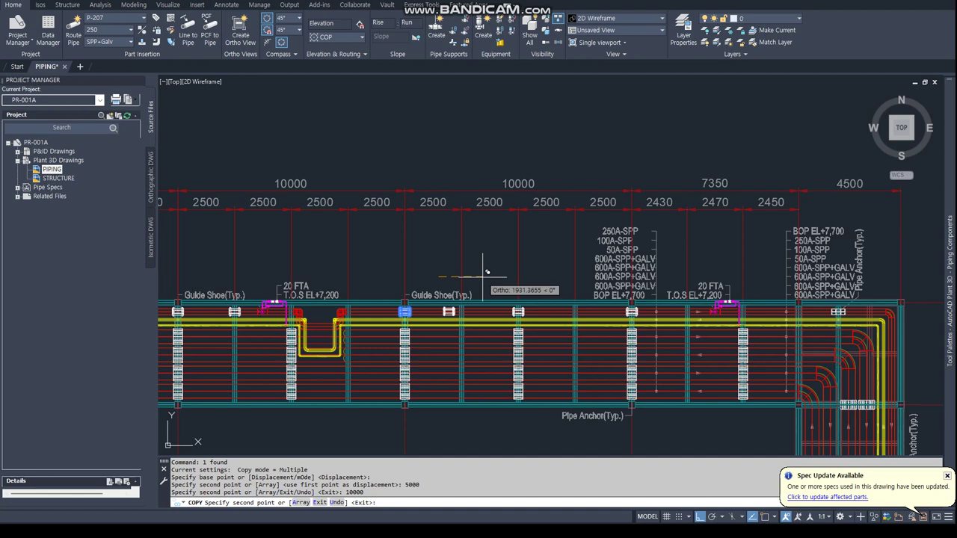
key(Escape)
key(Escape)
key(Escape)
Step: Copy another guide shoe 2430 along the rack into the end bay
scroll(767, 308, up, 3)
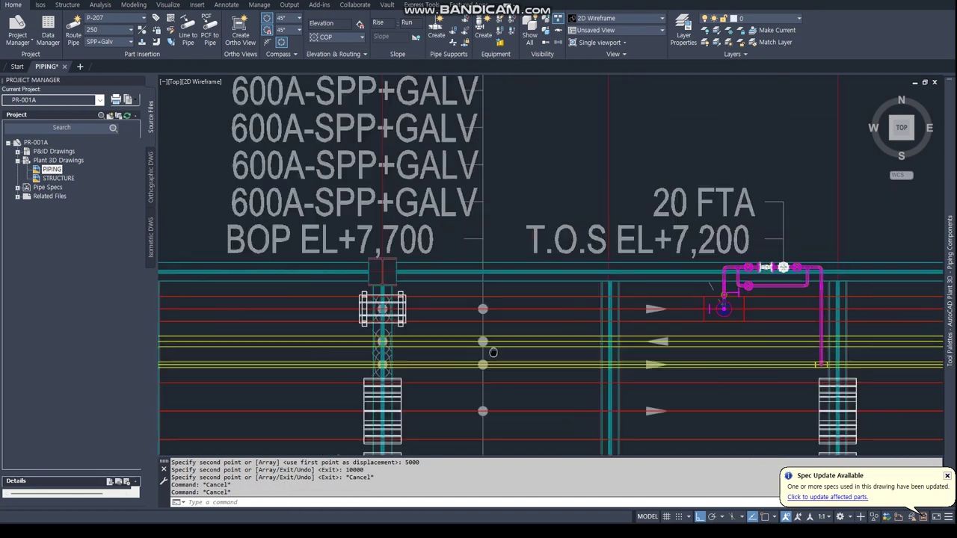
scroll(766, 308, up, 2)
right_click(243, 318)
click(299, 142)
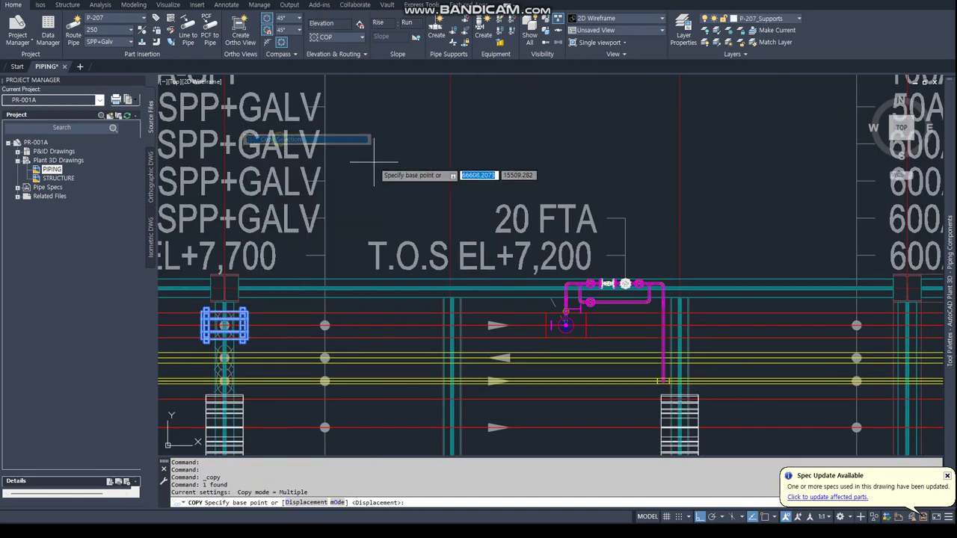
click(384, 154)
scroll(384, 154, down, 4)
middle_drag(438, 150, 446, 238)
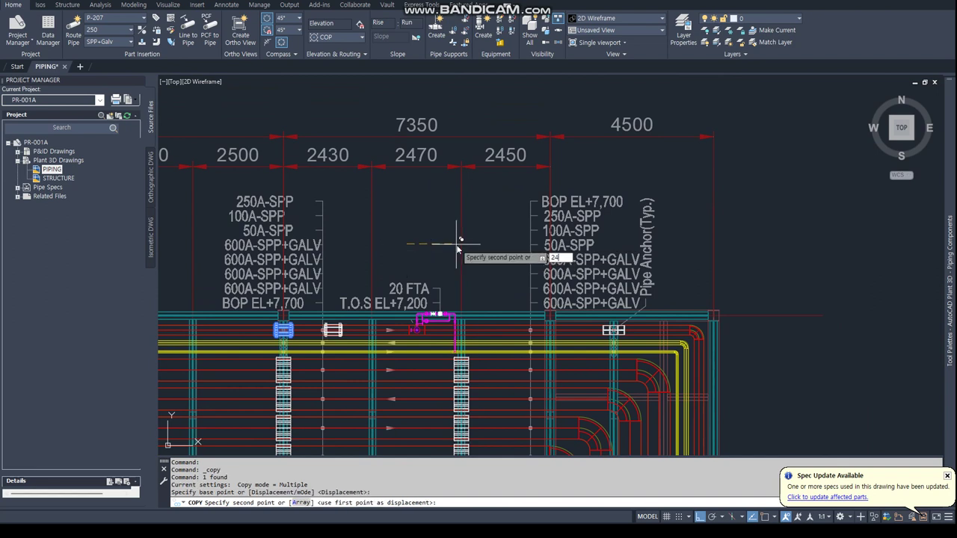
text(30)
key(Return)
key(Escape)
key(Escape)
Step: Copy the new guide shoe using NEA and PER snaps, perpendicular to the beam
middle_drag(469, 315, 405, 314)
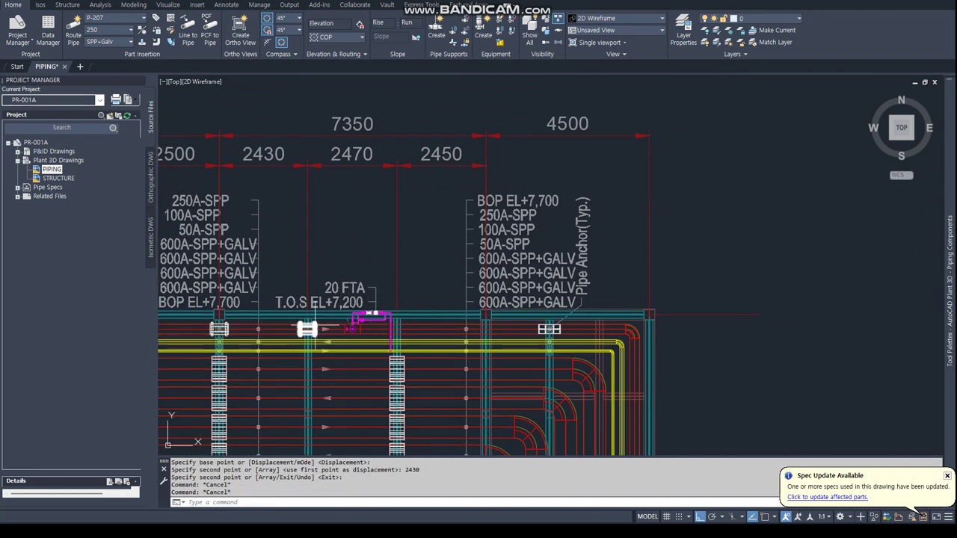
click(310, 329)
right_click(335, 275)
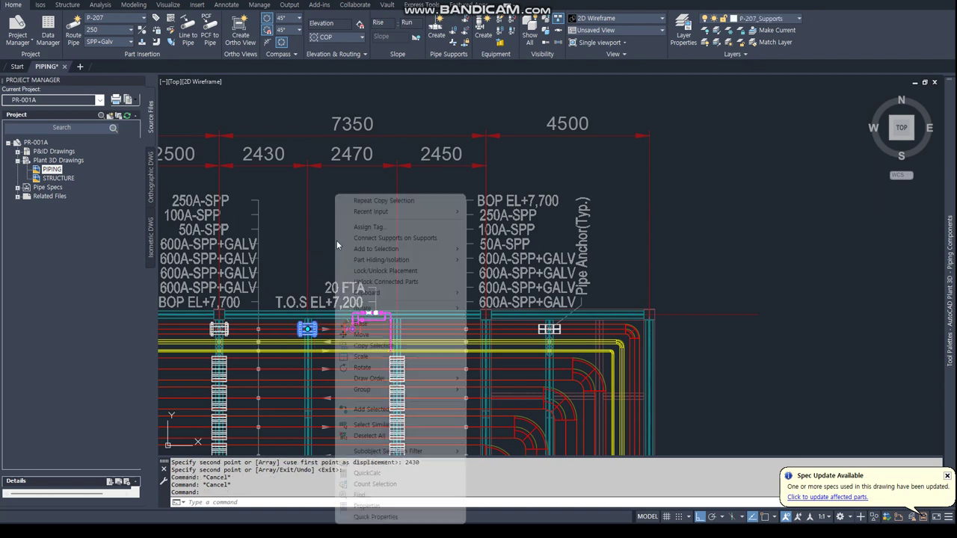
click(381, 347)
key(Escape)
key(Escape)
click(308, 329)
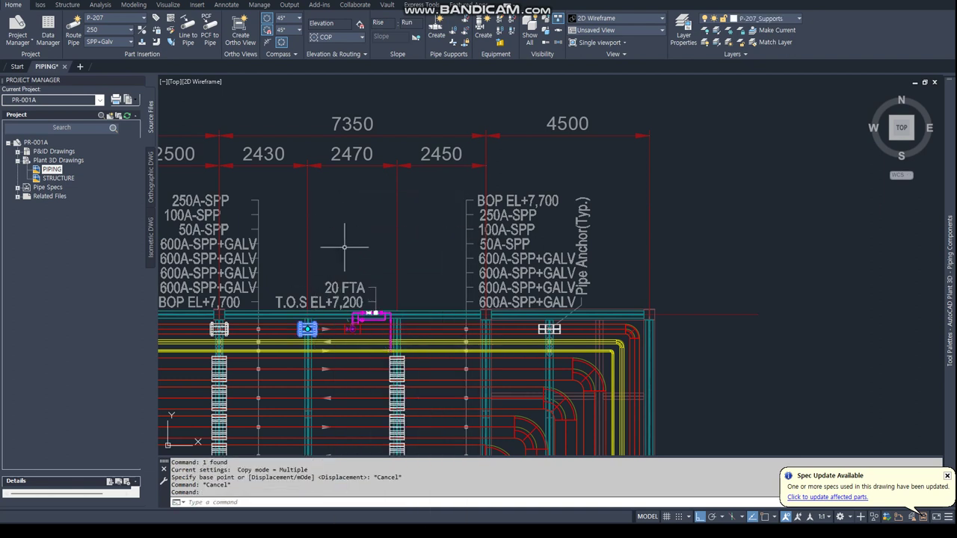
right_click(345, 239)
click(383, 346)
text(nea)
key(Return)
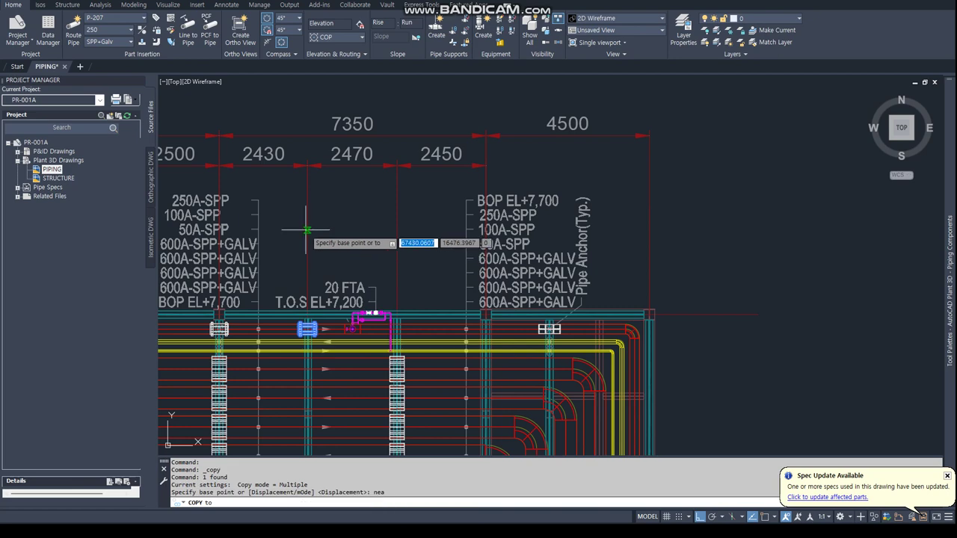
click(309, 232)
text(per)
key(Return)
click(483, 178)
key(Escape)
key(Escape)
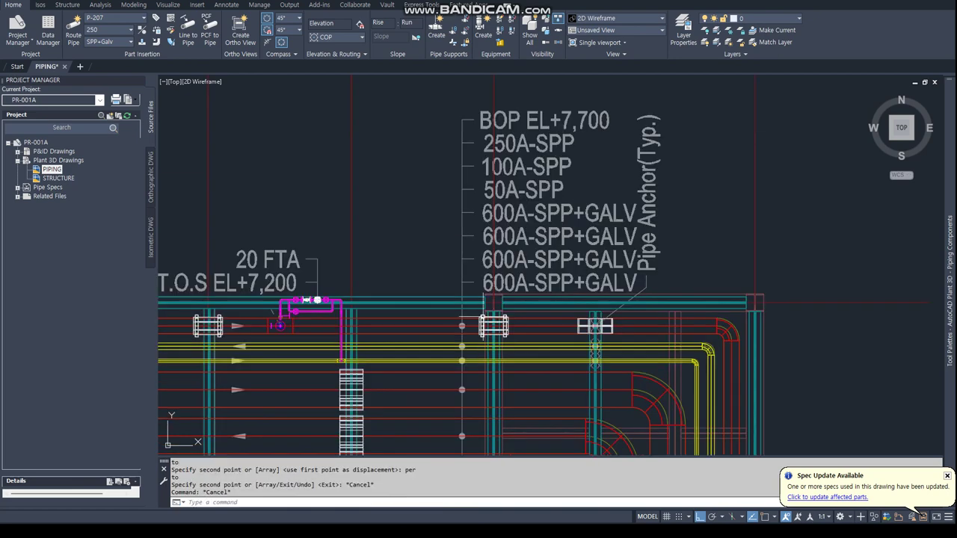
Step: Check the pipe support's properties, then close the properties panel
scroll(470, 309, up, 5)
click(469, 314)
right_click(470, 314)
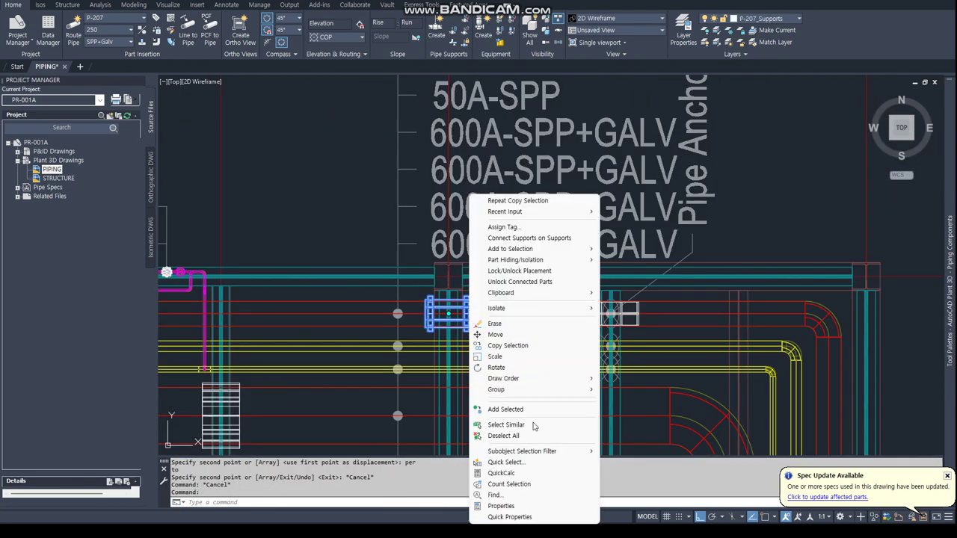
click(515, 506)
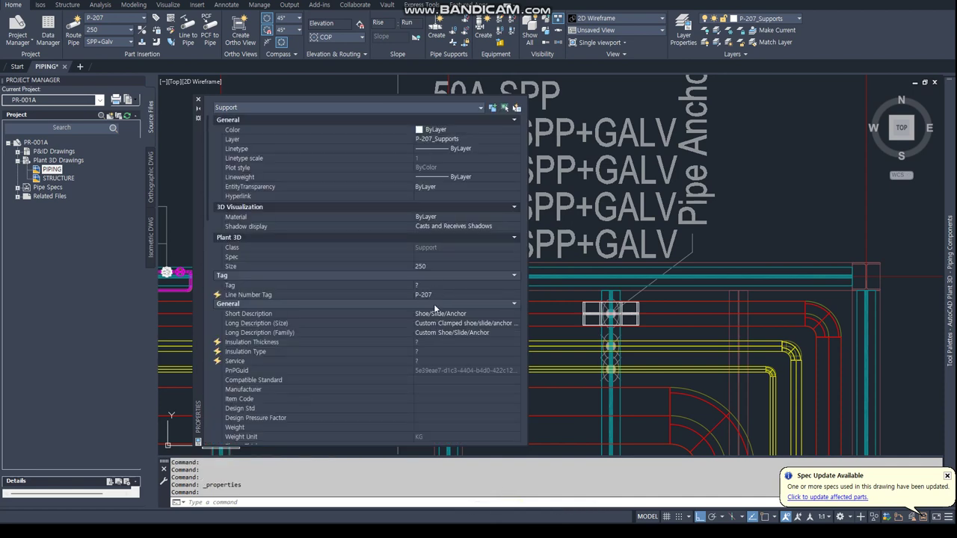
click(199, 99)
Step: Copy the corner clamped shoe support to a spot beside the rack corner
key(Escape)
key(Escape)
scroll(435, 289, down, 5)
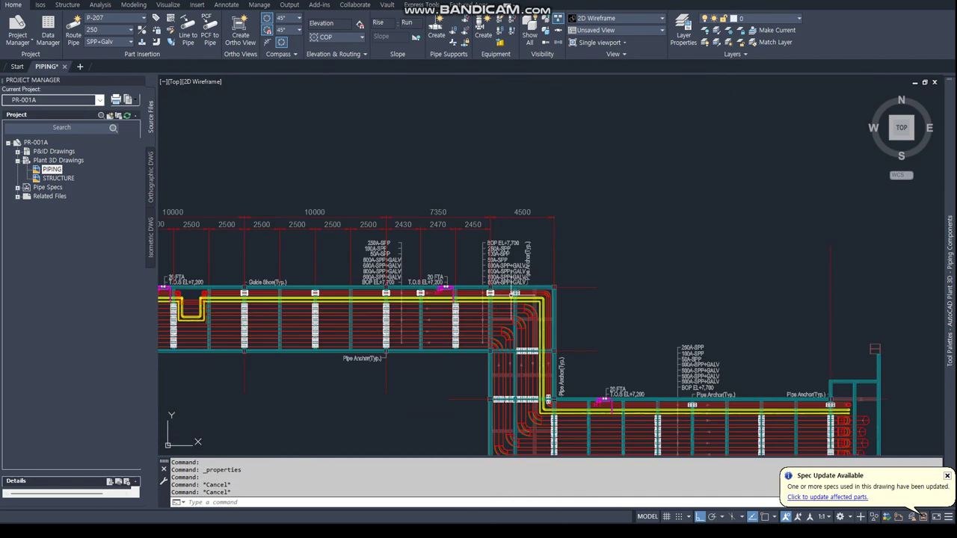
scroll(434, 289, up, 2)
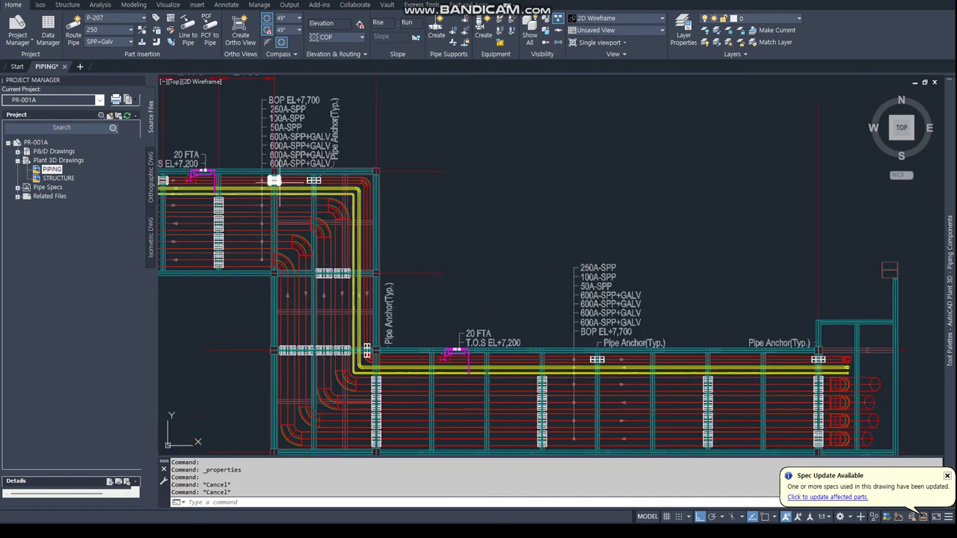
right_click(281, 186)
click(325, 334)
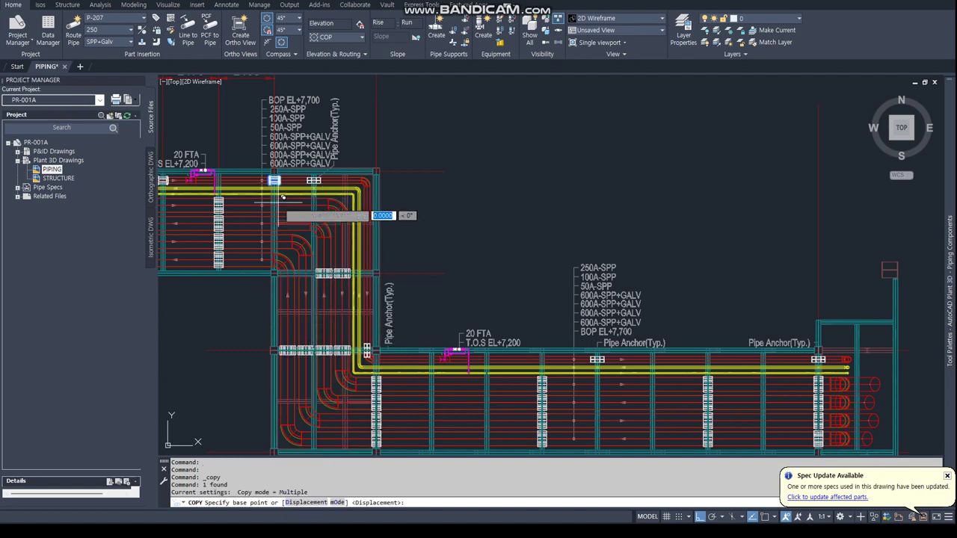
click(384, 214)
click(417, 240)
scroll(411, 156, up, 3)
key(Escape)
Step: Relocate the copied support onto the yellow pipe, then return to the top plan view
click(419, 210)
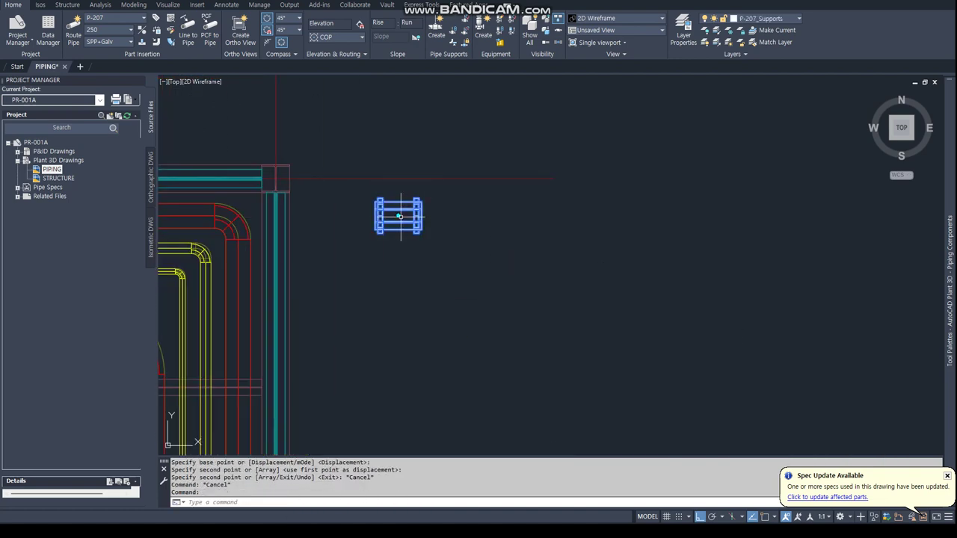
scroll(434, 199, up, 8)
scroll(427, 239, down, 8)
mouse_move(427, 240)
shift+middle_down()
mouse_move(407, 268)
mouse_move(427, 221)
shift+middle_up()
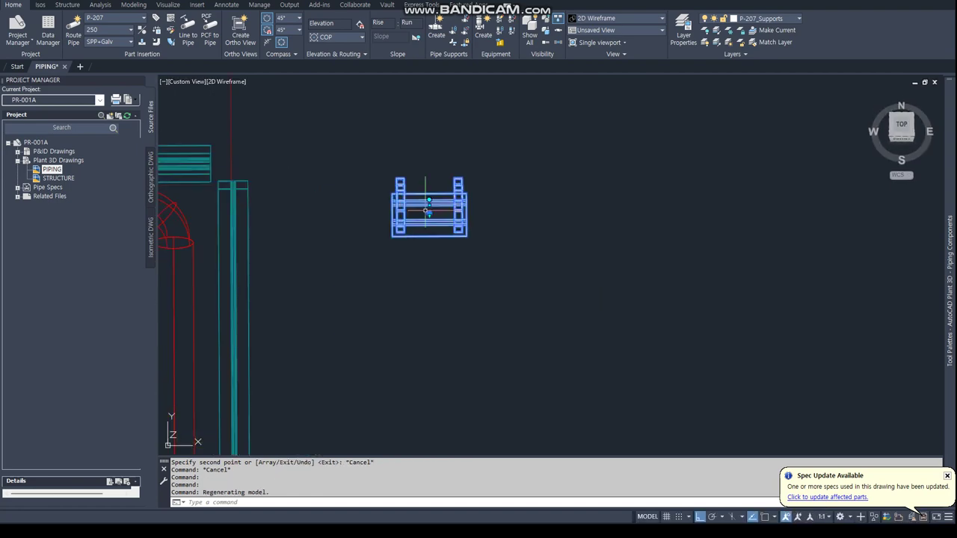
scroll(430, 224, up, 5)
click(432, 234)
scroll(431, 225, down, 5)
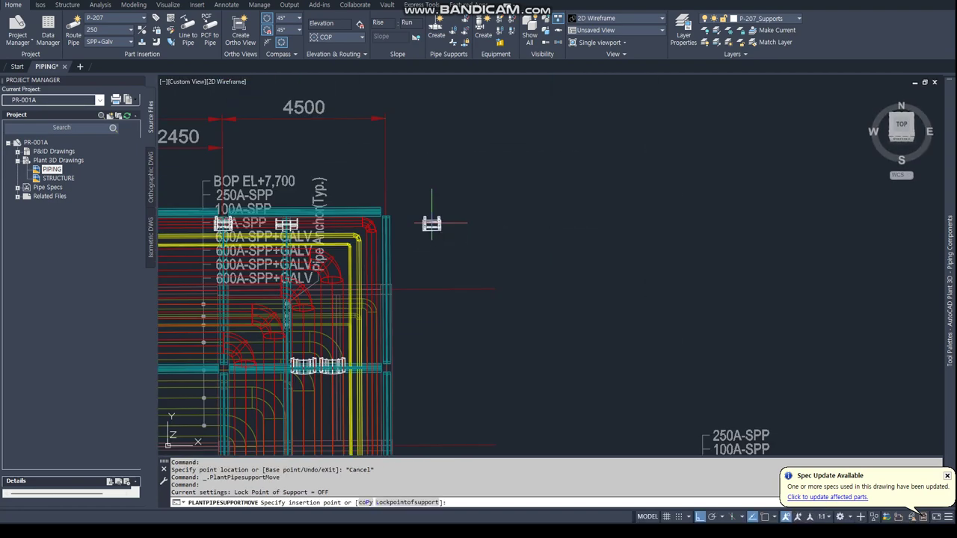
click(372, 258)
key(Escape)
key(Escape)
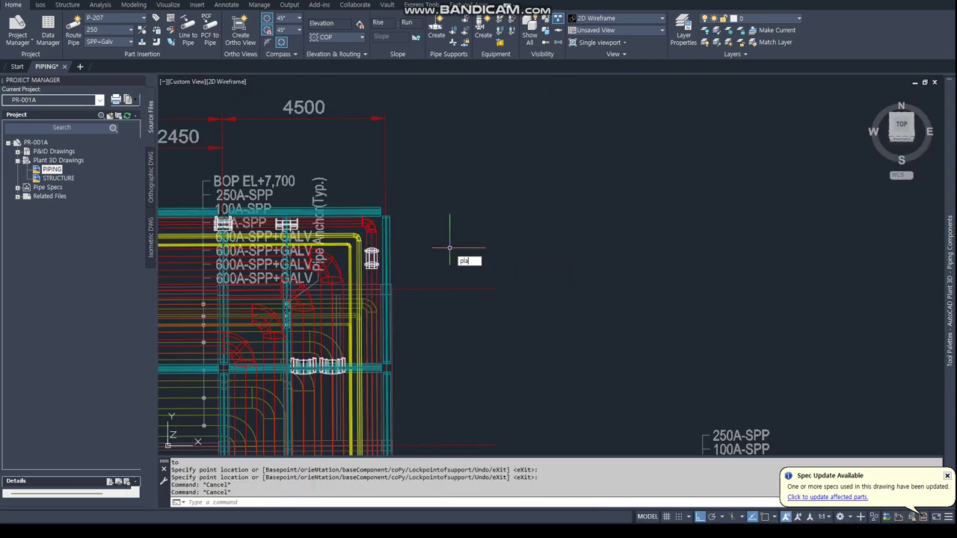
key(Escape)
key(Return)
key(Return)
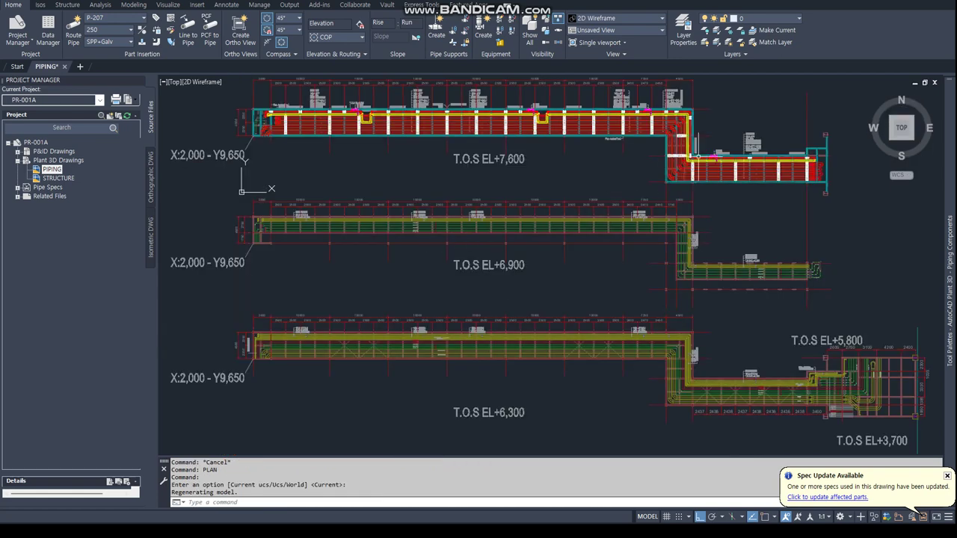
Step: Measure the distance from the support's node perpendicular to the rack beam
scroll(698, 153, up, 5)
scroll(576, 395, up, 2)
scroll(431, 159, up, 3)
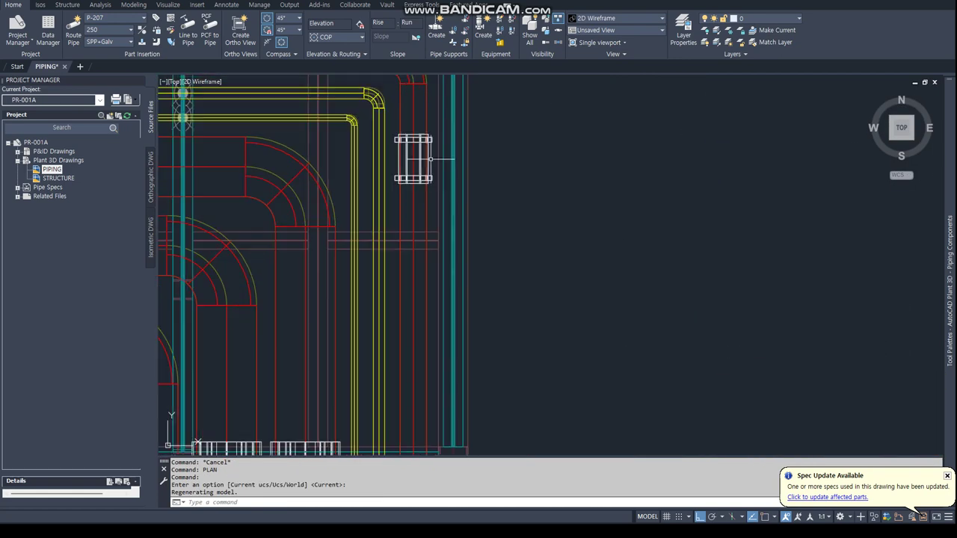
text(dis)
key(Return)
text(nod)
key(Return)
scroll(426, 172, down, 3)
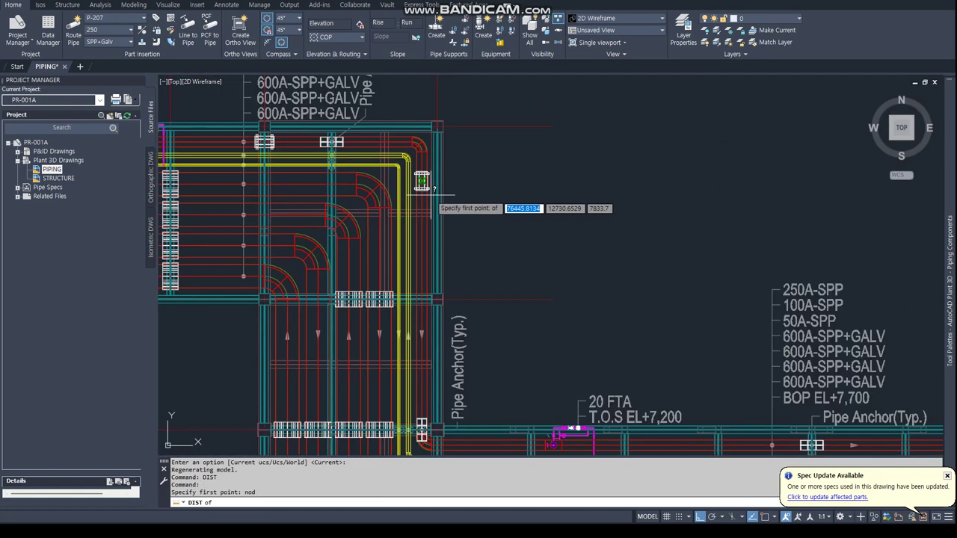
scroll(422, 181, up, 3)
click(424, 181)
scroll(424, 181, down, 2)
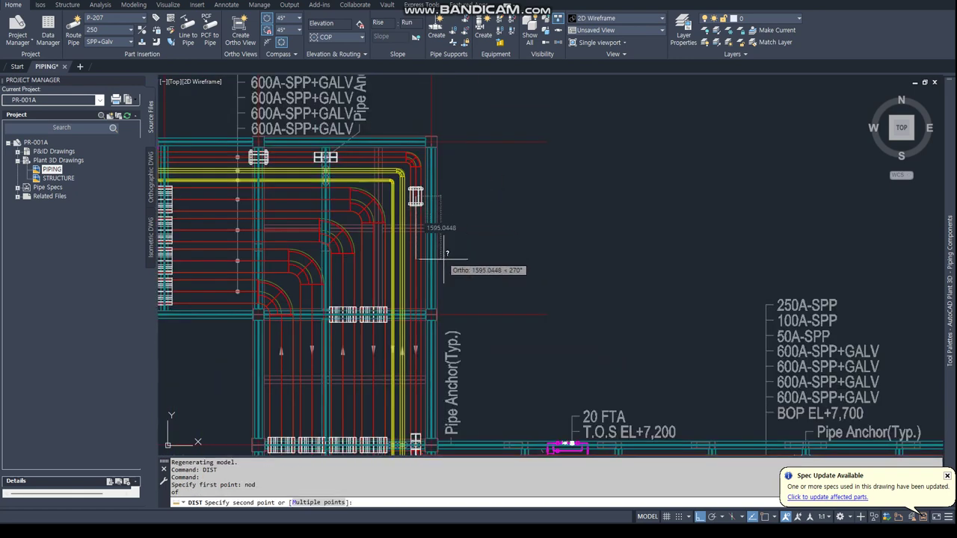
text(per)
key(Return)
click(451, 285)
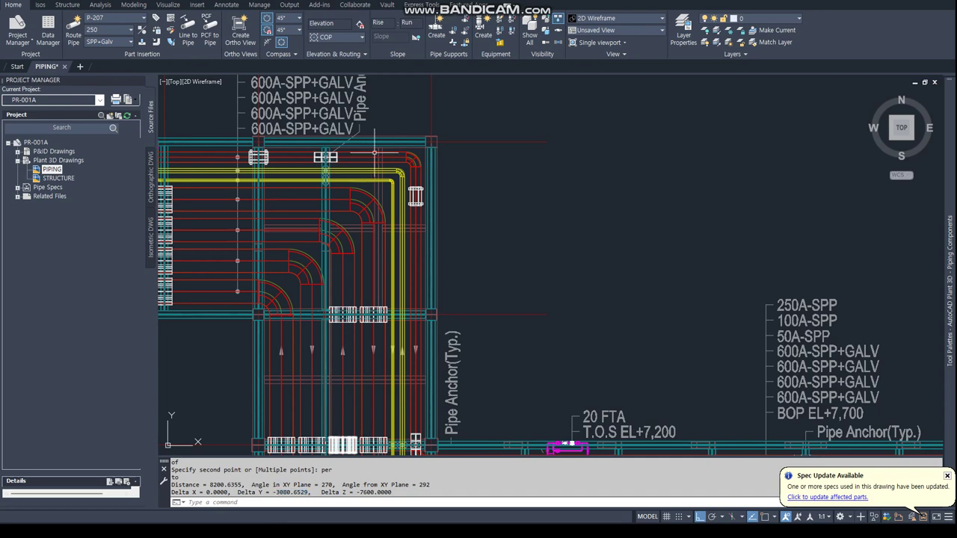
Step: Move the support beside the rack 3080.6529 toward the rack
key(Escape)
key(Escape)
click(415, 196)
right_click(416, 192)
click(442, 330)
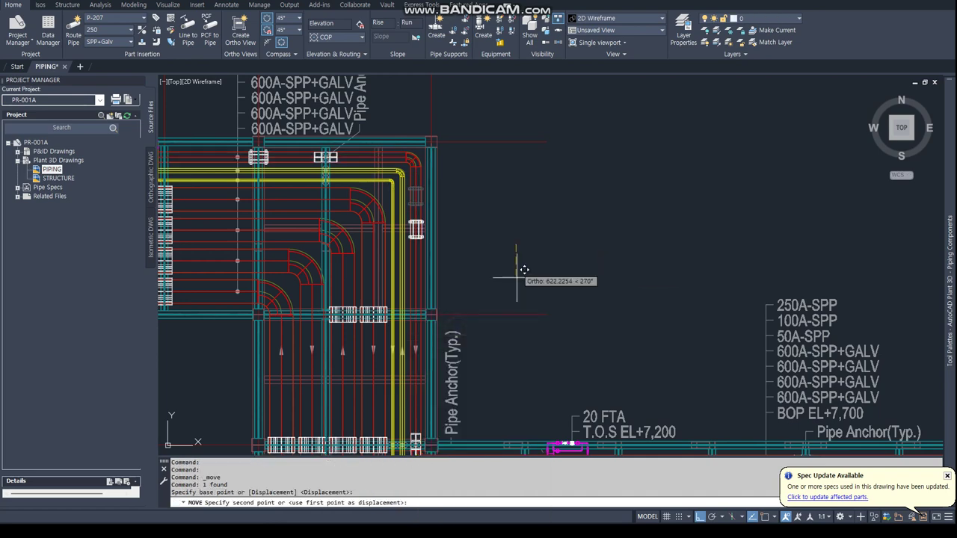
click(516, 245)
key(Return)
scroll(464, 419, up, 4)
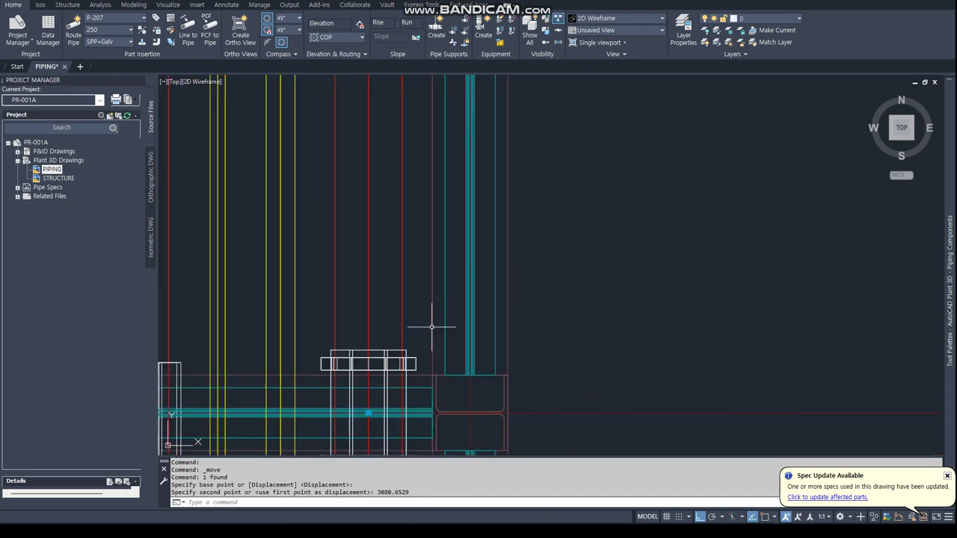
key(Escape)
key(Escape)
Step: Connect the support to its adjacent pipe and orbit to inspect it
click(391, 350)
click(391, 363)
right_click(391, 363)
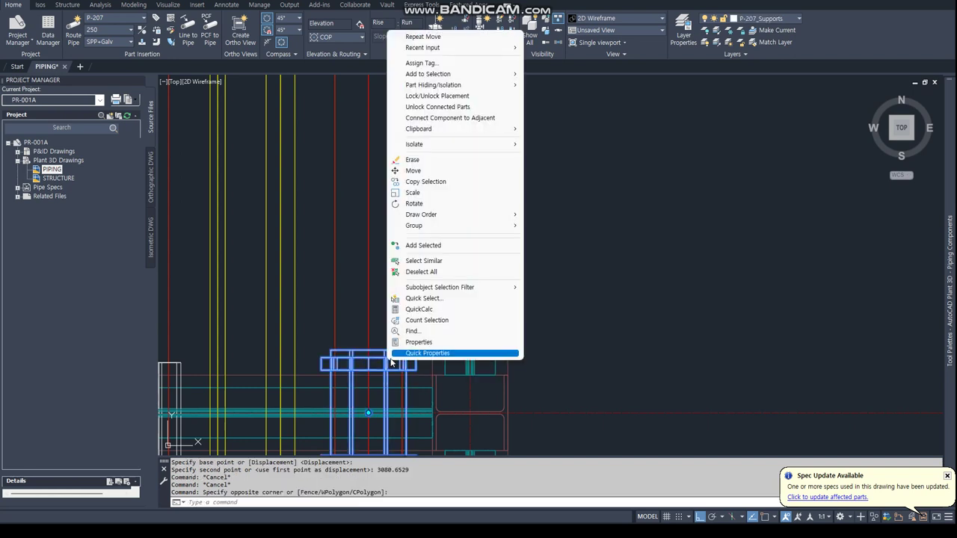
click(430, 118)
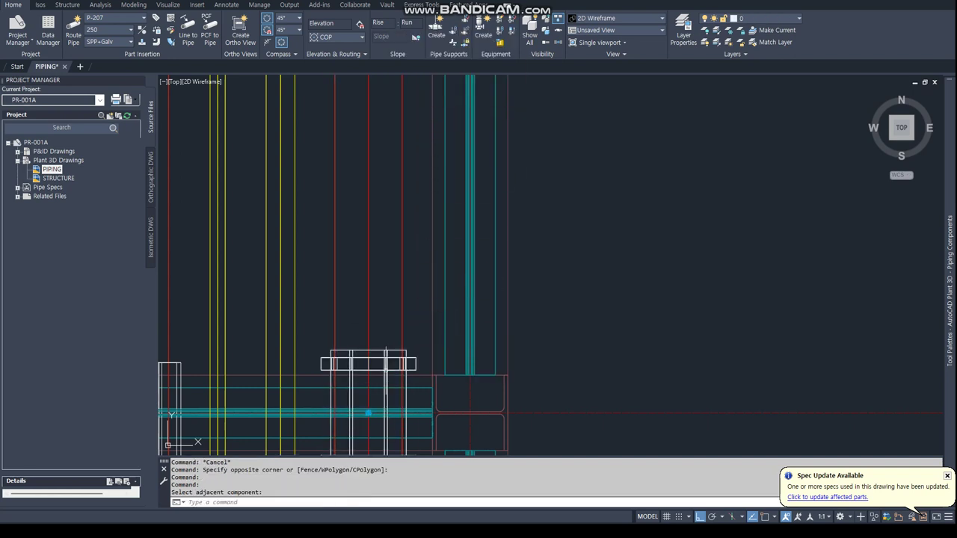
click(371, 401)
click(368, 413)
key(Escape)
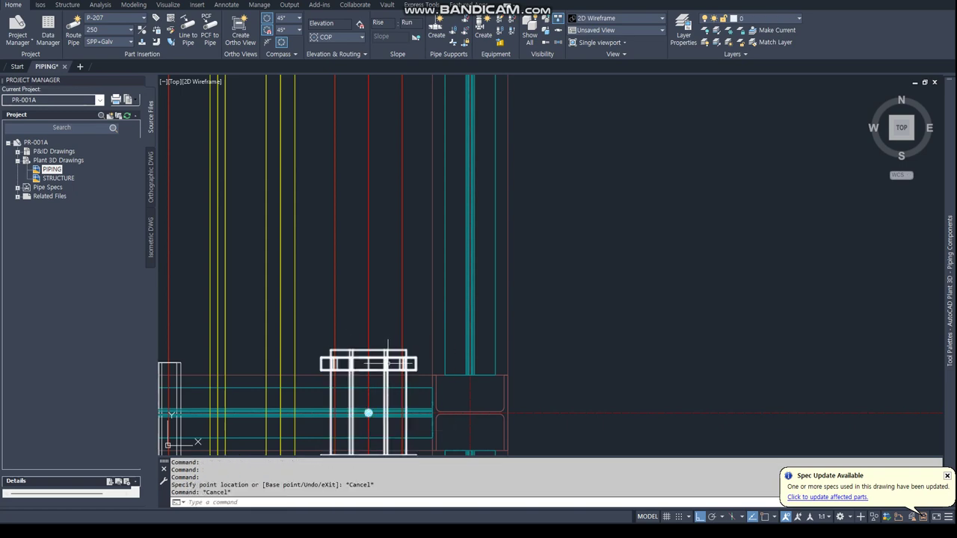
shift+middle_drag(368, 413, 358, 382)
scroll(349, 312, up, 5)
click(391, 182)
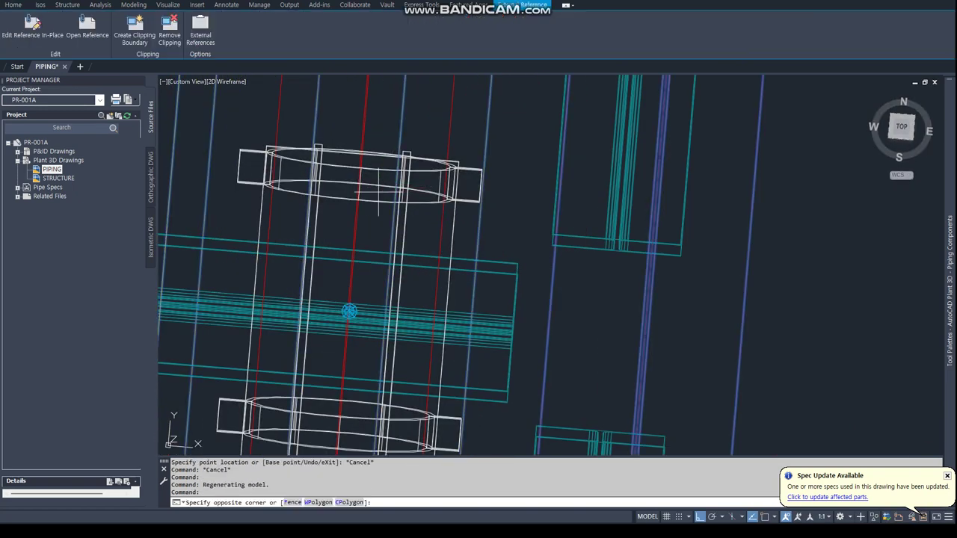
key(Escape)
Step: Abandon a perpendicular move of the shoe support and restore the top plan view
click(369, 252)
click(349, 307)
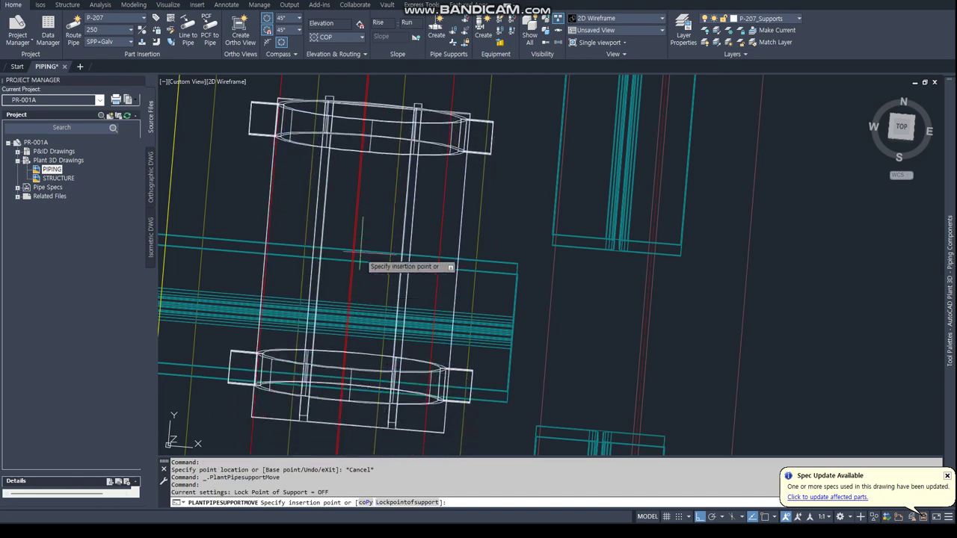
text(e)
key(Return)
text(per)
key(Return)
key(Escape)
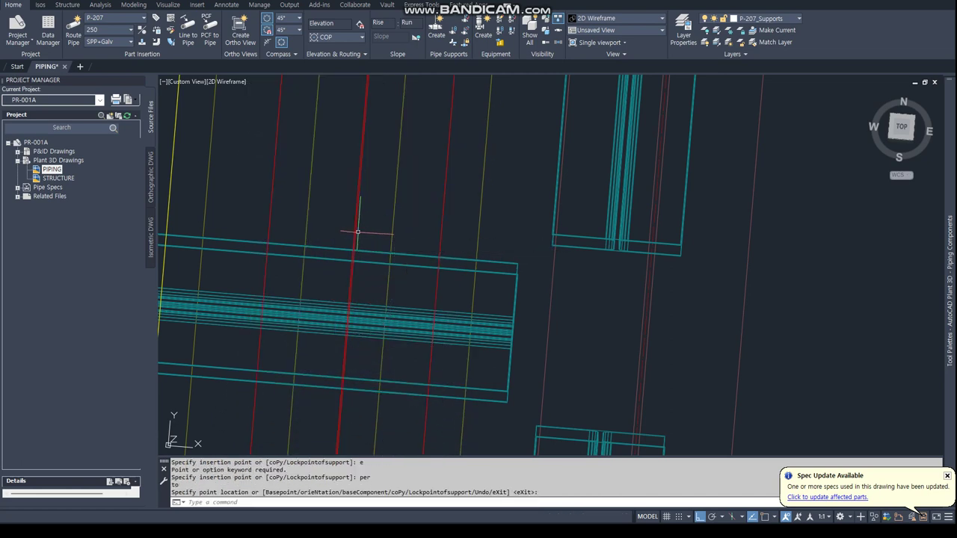
scroll(349, 231, down, 5)
scroll(359, 170, up, 3)
key(Escape)
key(Escape)
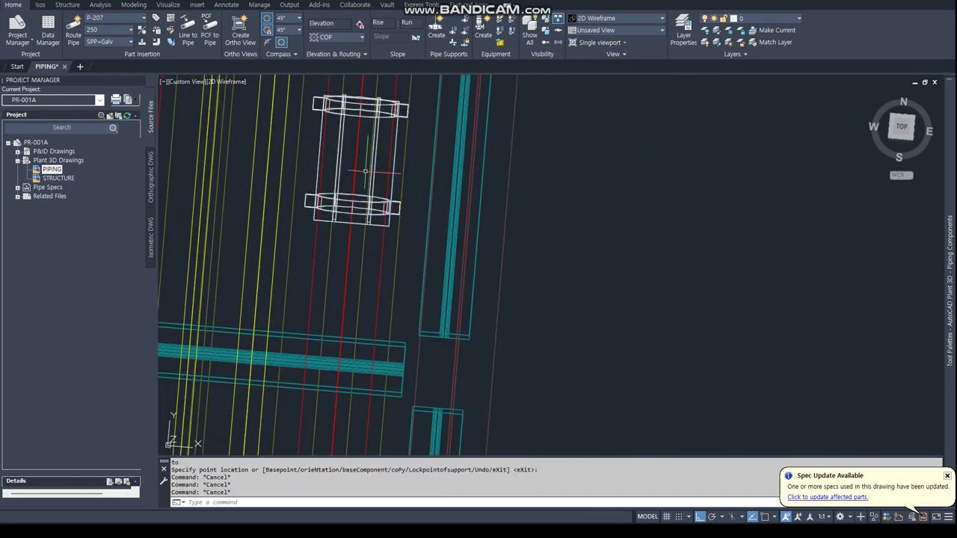
click(365, 167)
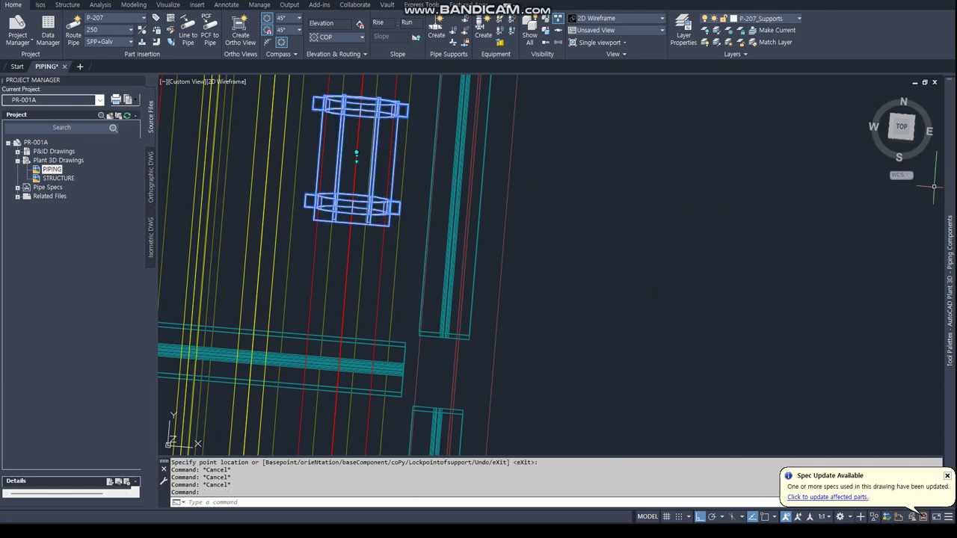
click(903, 129)
Step: Measure DIST from the shoe support's node perpendicular to the rack beam
text(dist)
key(Return)
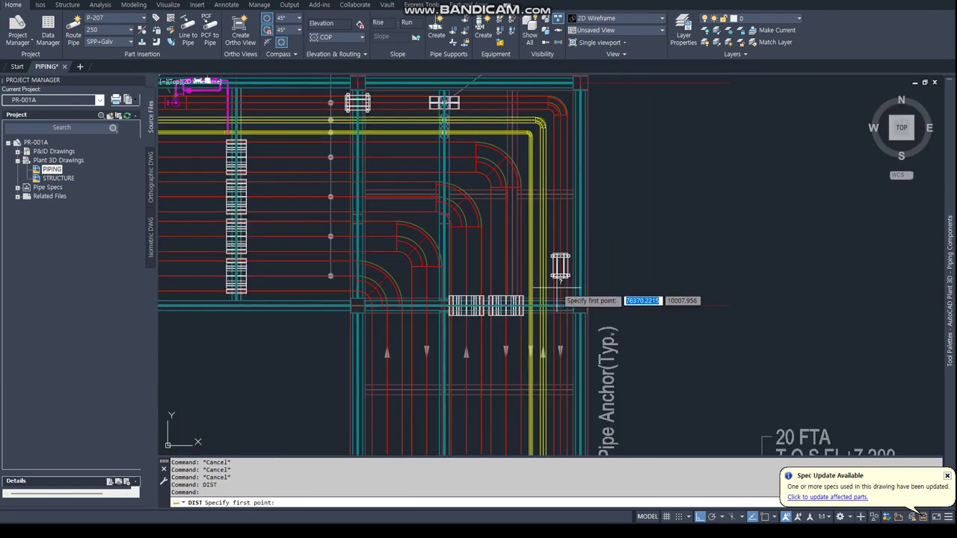
text(nod)
key(Return)
click(559, 277)
text(per)
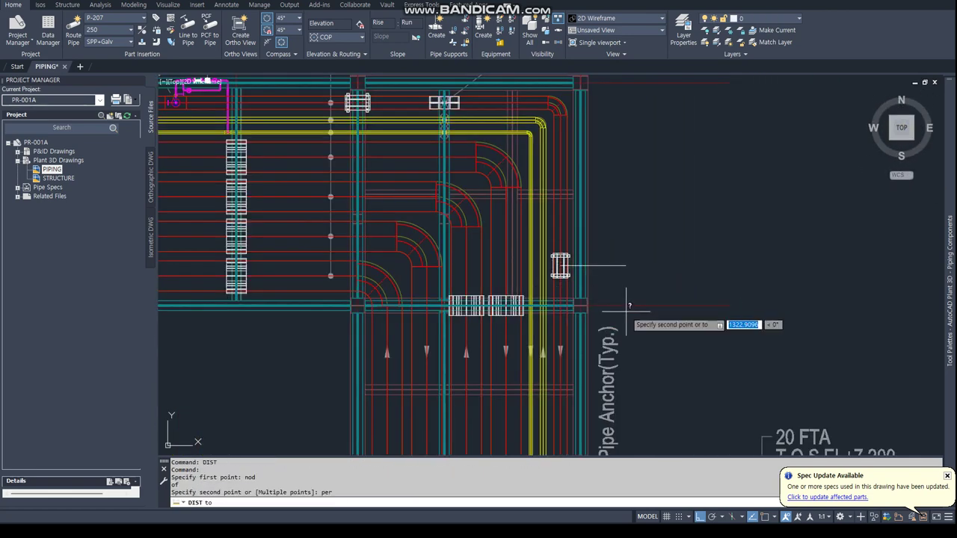
click(594, 275)
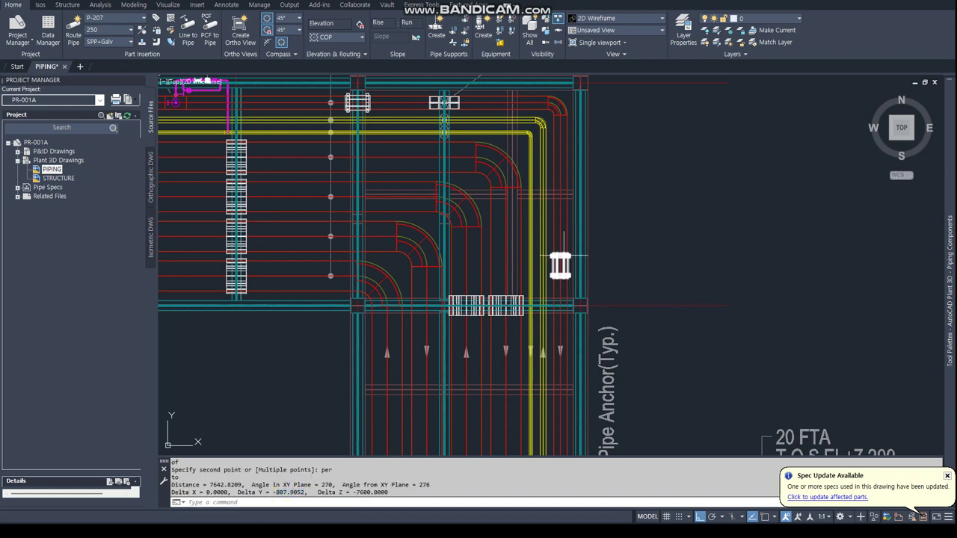
Step: Undo an accidental deletion of the shoe support
click(564, 256)
right_click(564, 258)
click(593, 324)
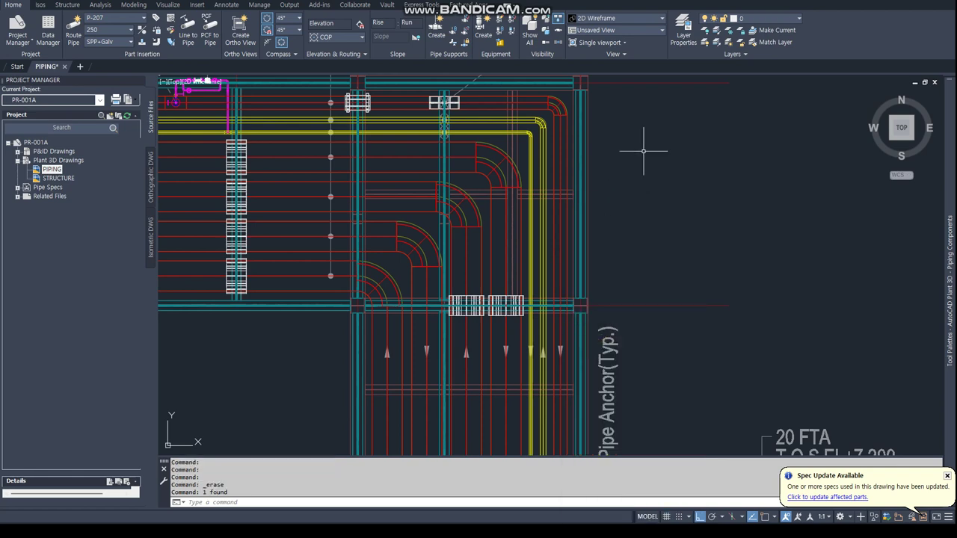
scroll(617, 188, down, 5)
scroll(604, 264, up, 5)
key(Escape)
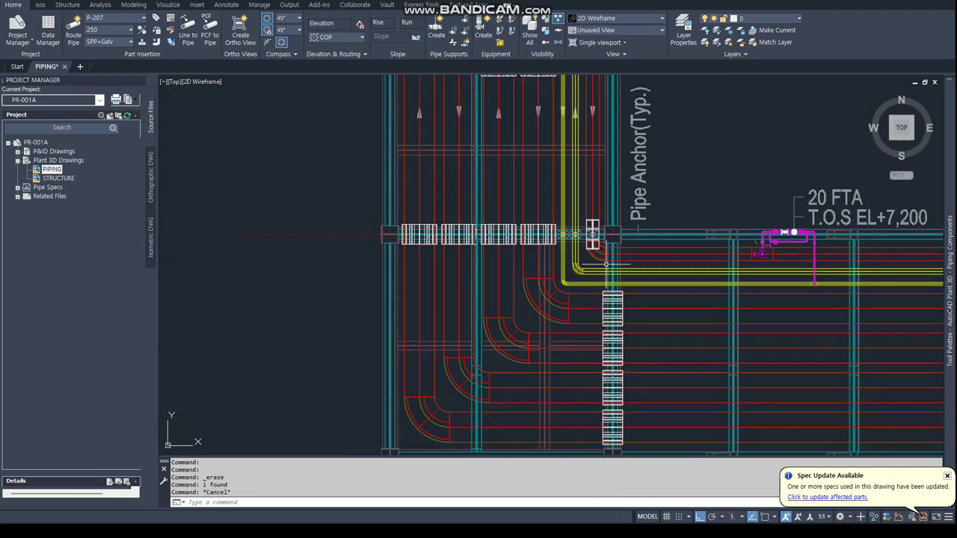
text(u)
key(Return)
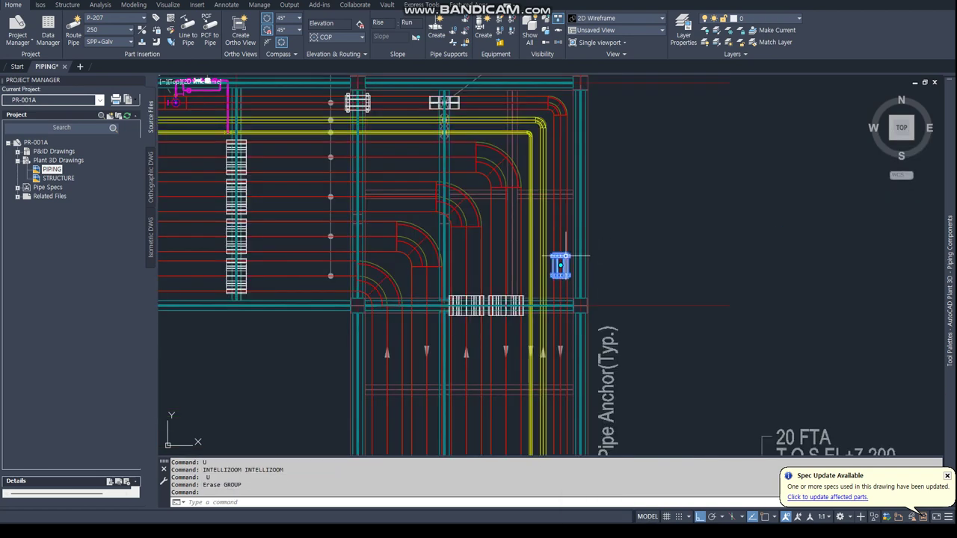
Step: Move the shoe support 807.9052 down onto the rack beam
click(565, 259)
right_click(564, 260)
click(594, 336)
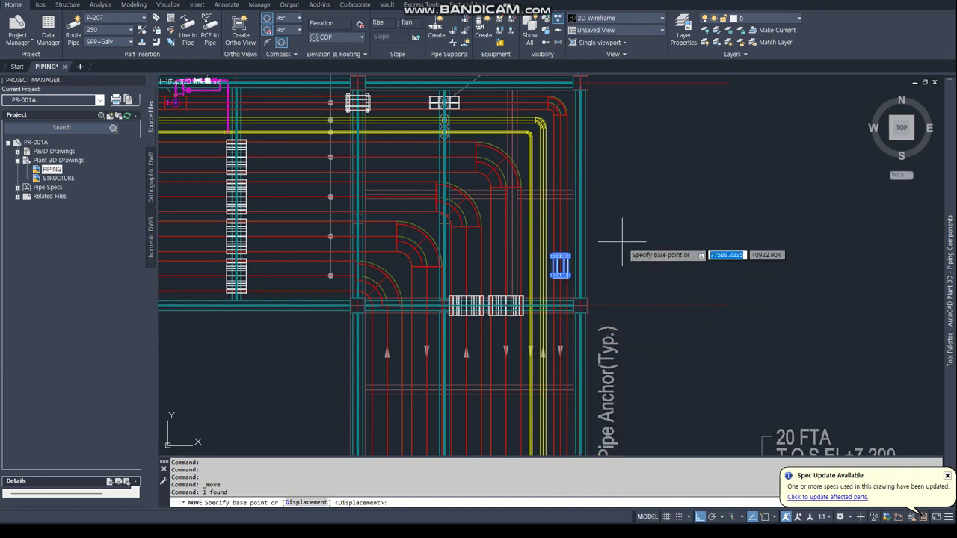
click(622, 229)
key(Escape)
scroll(568, 258, up, 1)
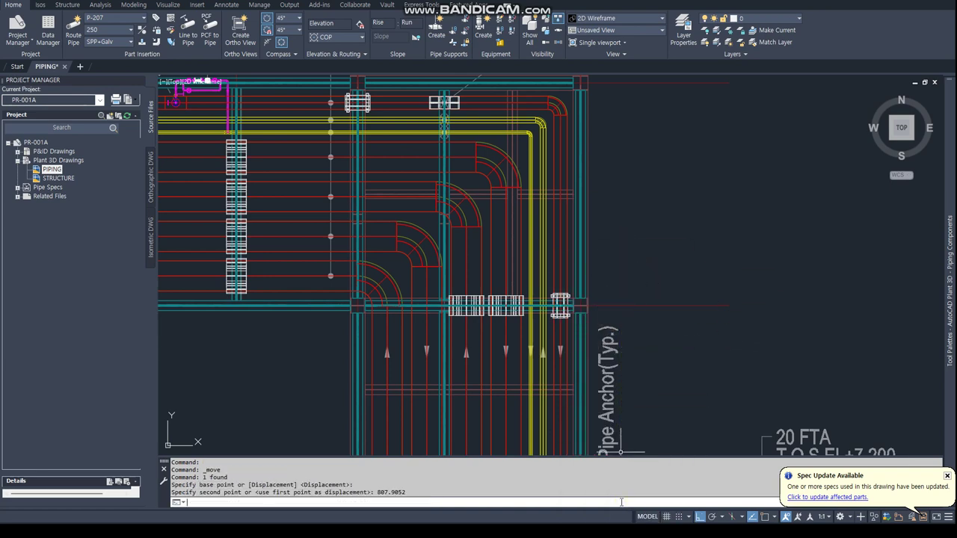
scroll(568, 258, up, 4)
scroll(568, 258, up, 4)
key(Escape)
Step: Start connecting the moved support to the adjacent pipe, then cancel it
click(533, 280)
right_click(533, 282)
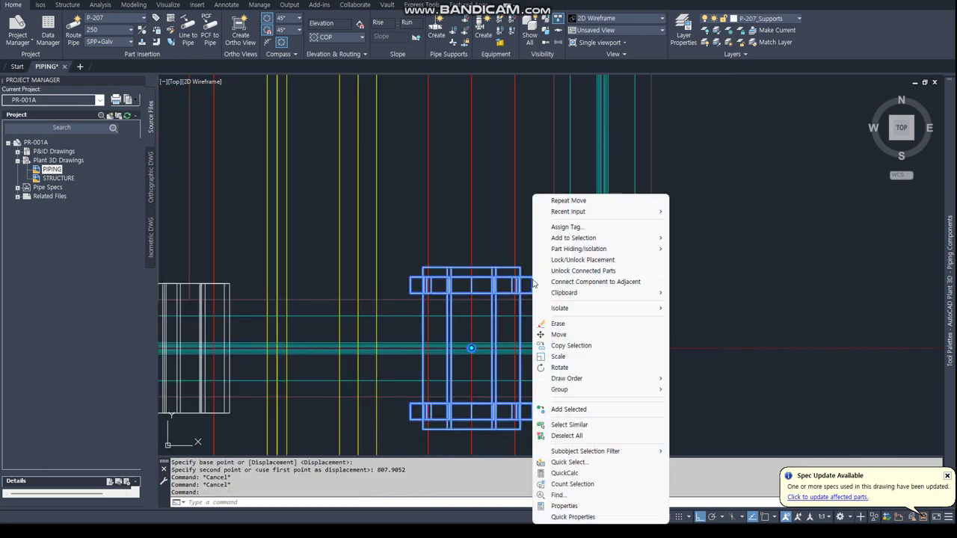
click(558, 282)
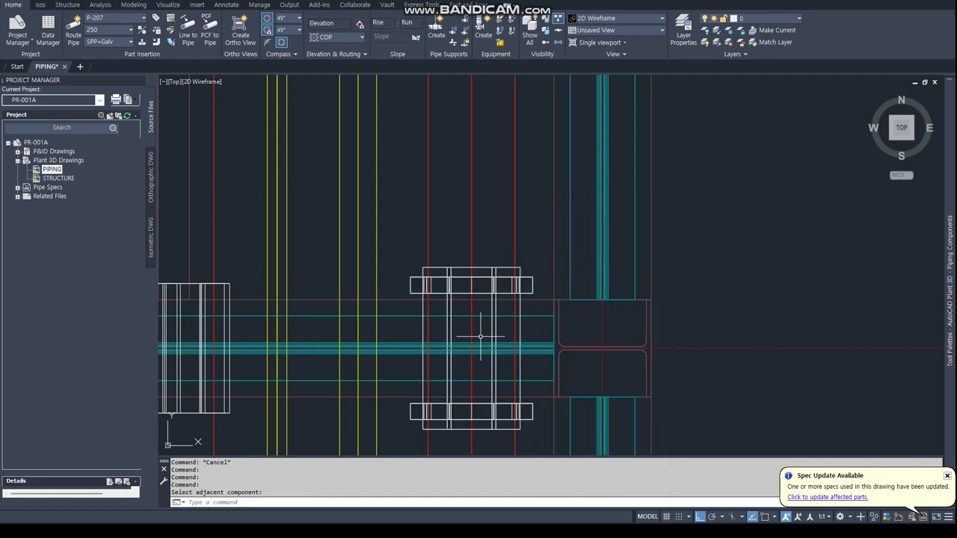
key(Escape)
key(Escape)
scroll(470, 362, down, 5)
scroll(354, 203, down, 3)
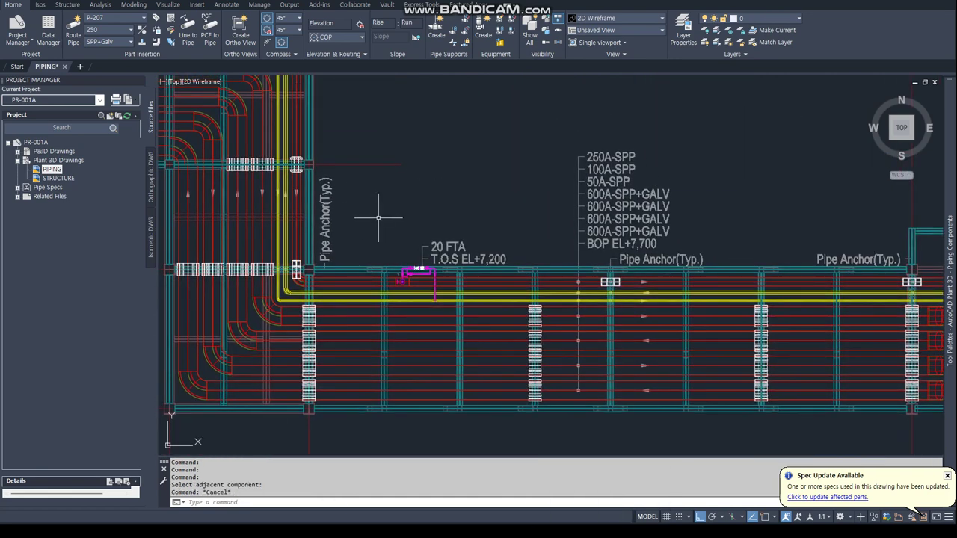
scroll(381, 211, down, 3)
scroll(337, 202, up, 4)
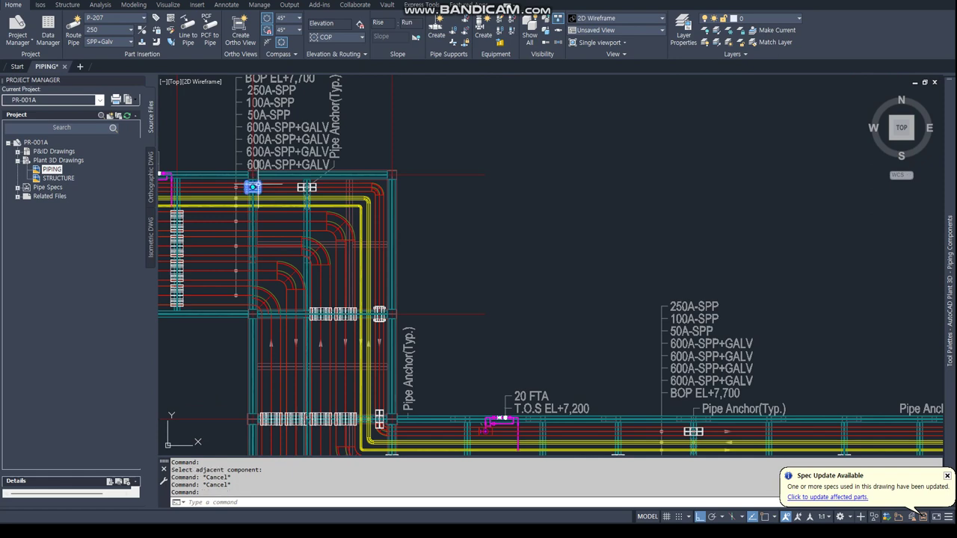
Step: Copy the clamped shoe support from its node onto the pipe near 20 FTA
click(254, 187)
right_click(258, 186)
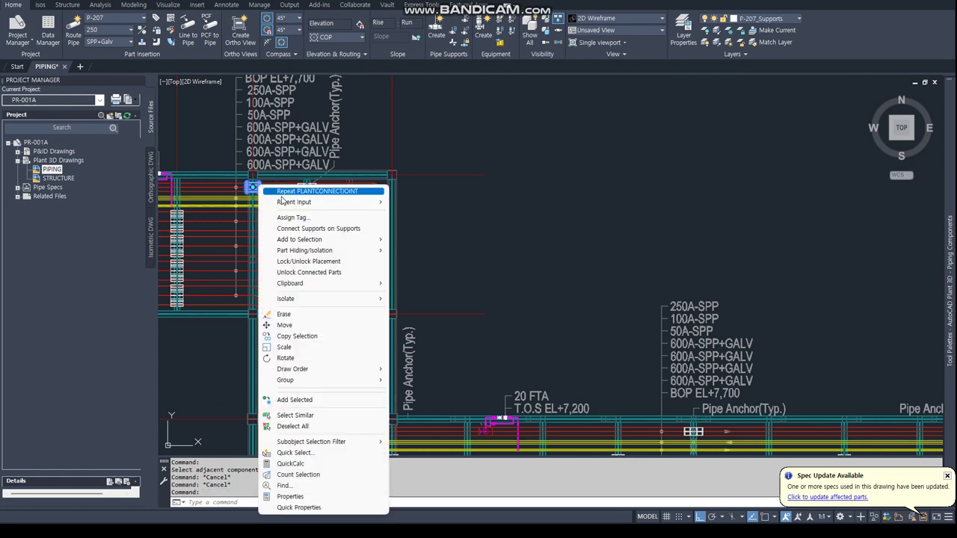
click(297, 336)
text(nod)
key(Return)
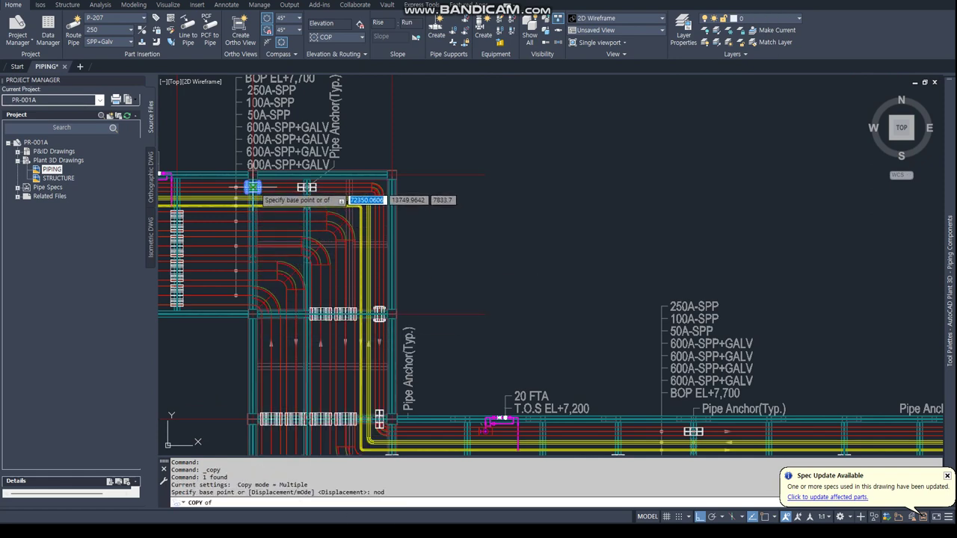
click(252, 187)
scroll(481, 391, up, 2)
scroll(398, 227, up, 2)
text(ne)
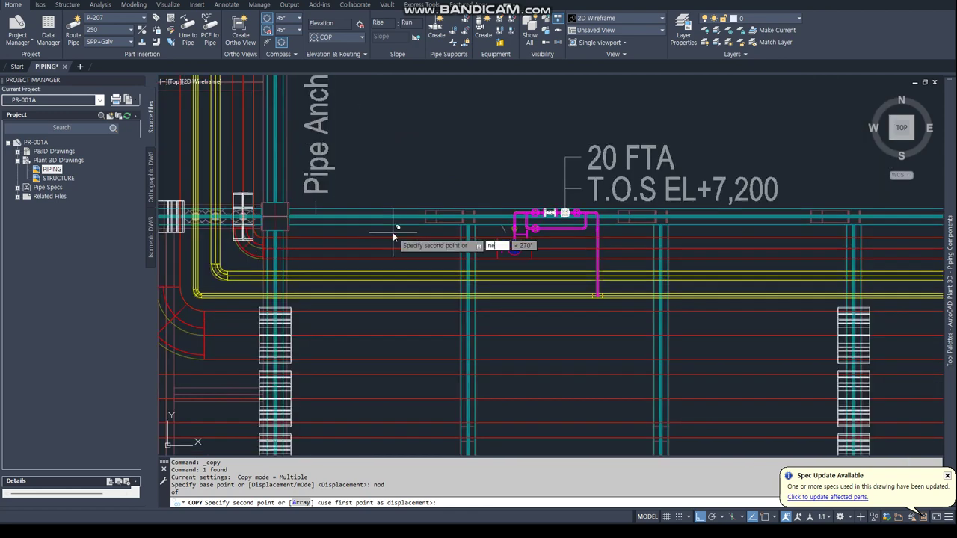
text(a)
key(Return)
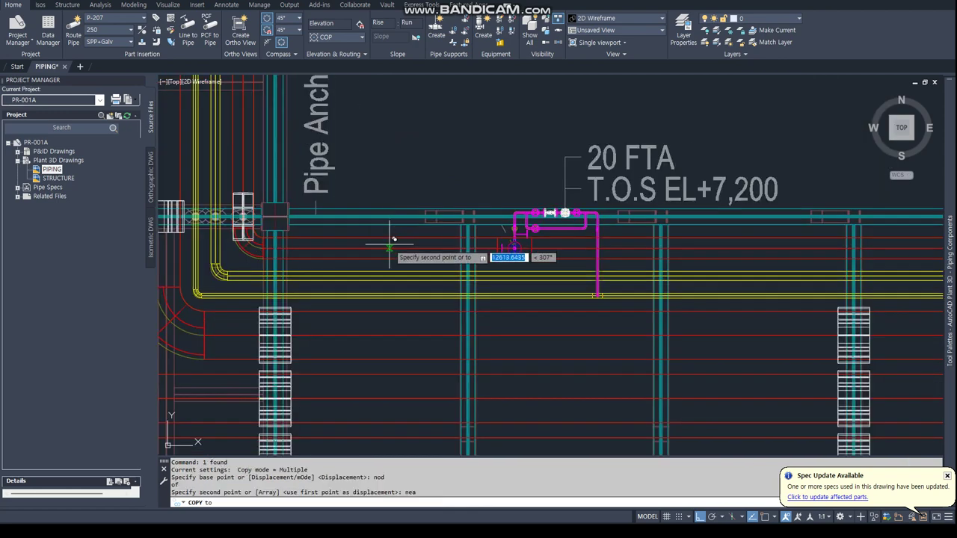
click(390, 244)
key(Escape)
Step: Snap the copied support perpendicular onto the pipe, skipping rotation
key(Escape)
scroll(385, 247, up, 3)
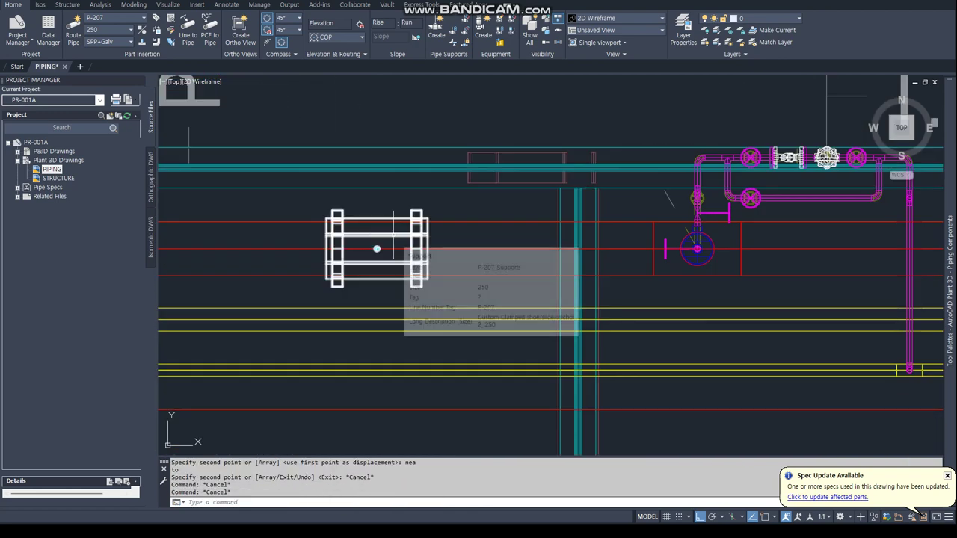
click(393, 236)
right_click(393, 236)
key(Escape)
key(Escape)
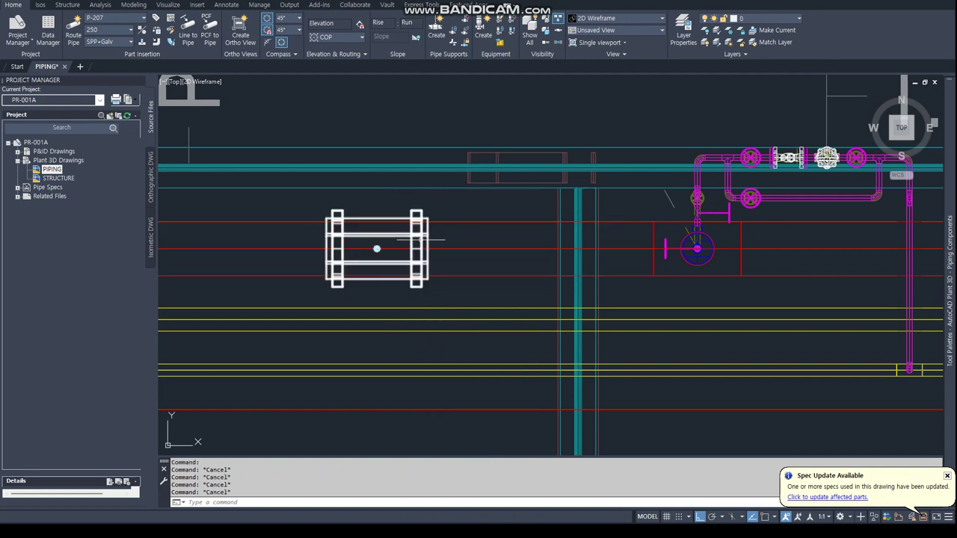
click(405, 242)
click(377, 249)
text(per)
key(Return)
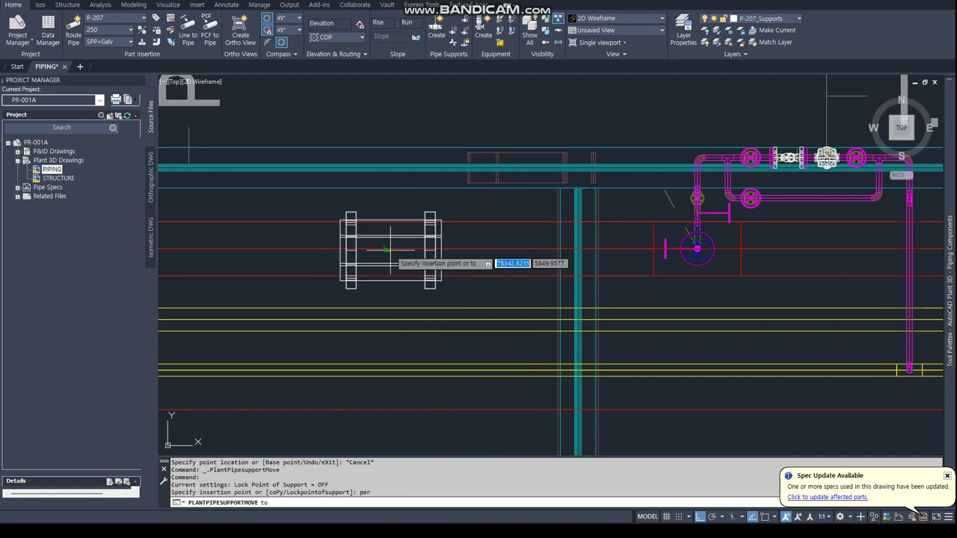
click(390, 248)
key(Escape)
Step: Slide the copied support to a new spot along the pipe and return to plan view
shift+middle_drag(441, 260, 400, 253)
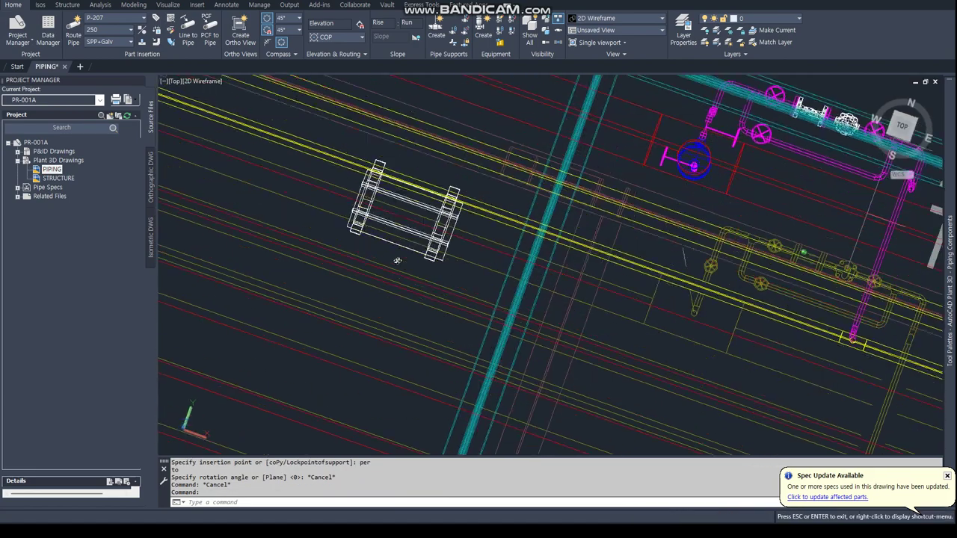
click(401, 252)
scroll(402, 245, up, 3)
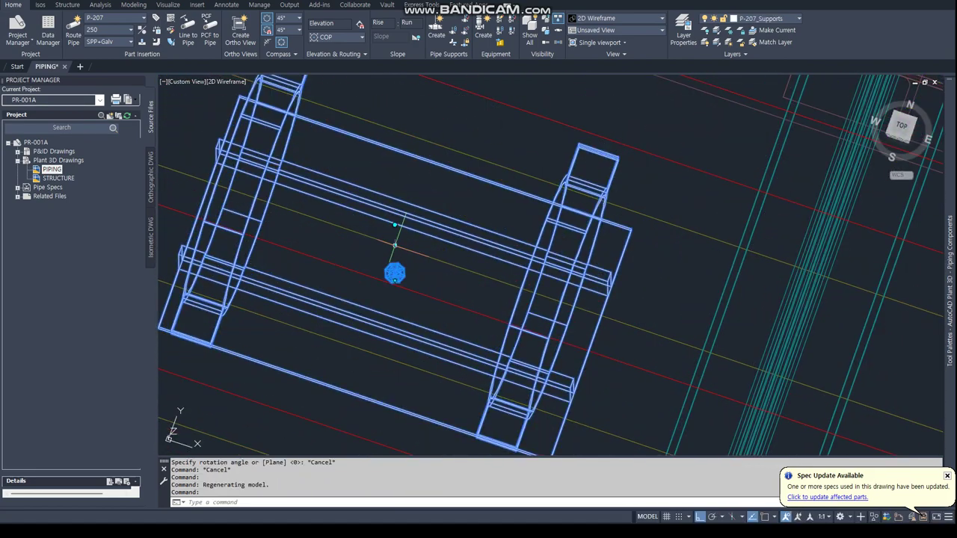
click(395, 274)
scroll(397, 258, down, 3)
scroll(404, 246, down, 2)
click(397, 238)
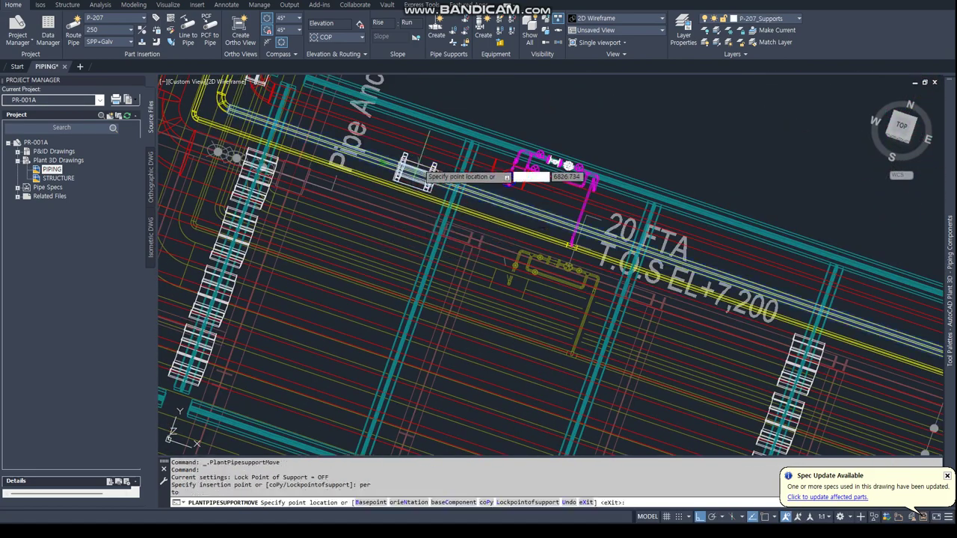
key(Escape)
key(Escape)
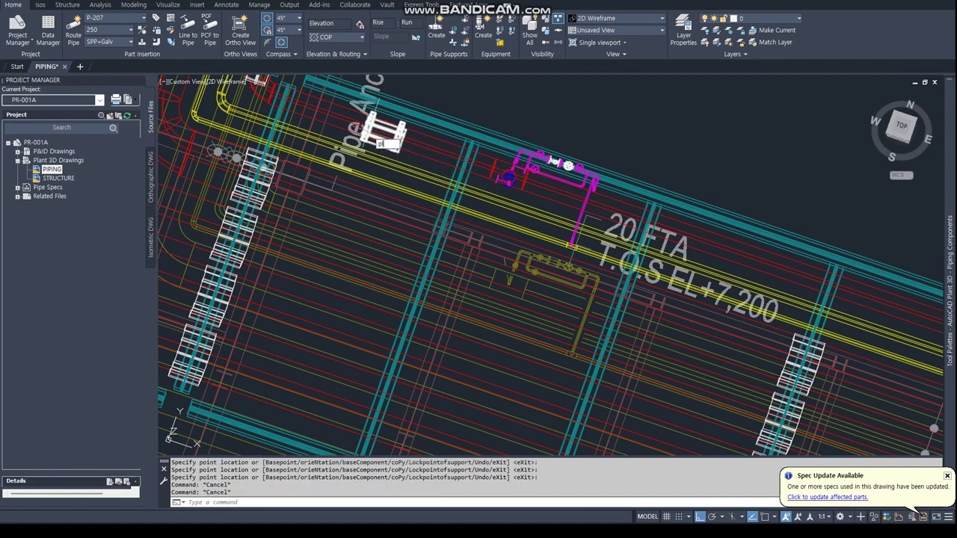
text(an)
key(Return)
key(Return)
Step: Pan to bring the copied support and pipe loop into view
scroll(703, 153, up, 5)
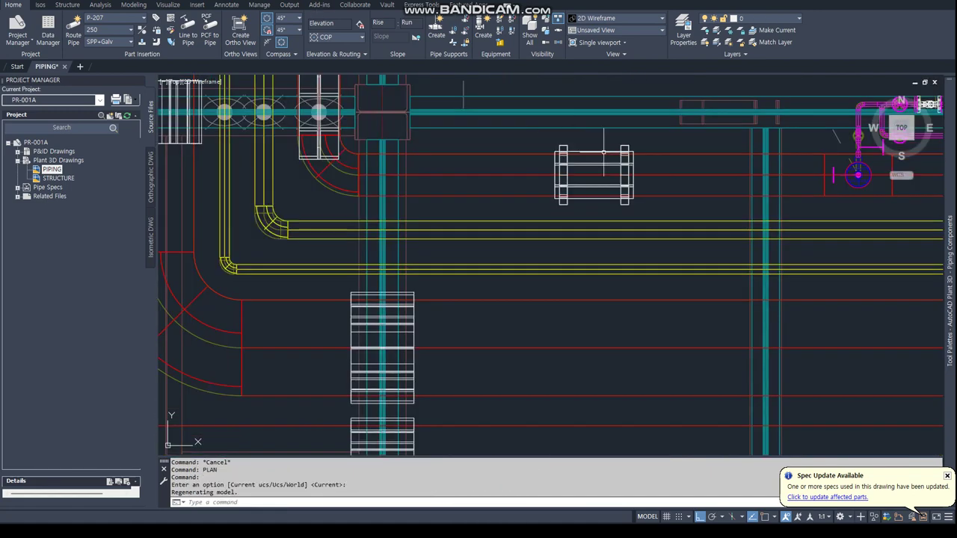
scroll(534, 160, up, 3)
scroll(534, 160, down, 3)
middle_drag(523, 189, 362, 245)
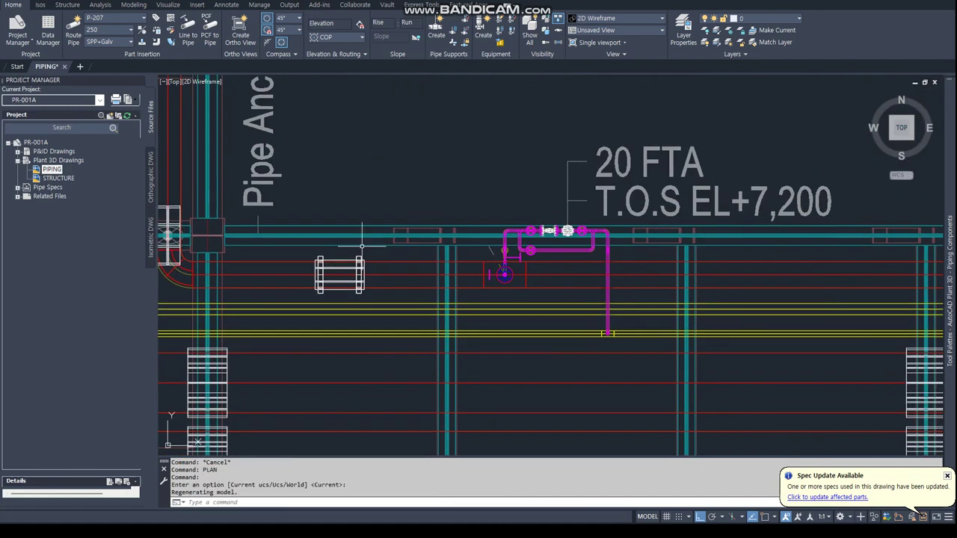
click(338, 274)
key(Escape)
key(Escape)
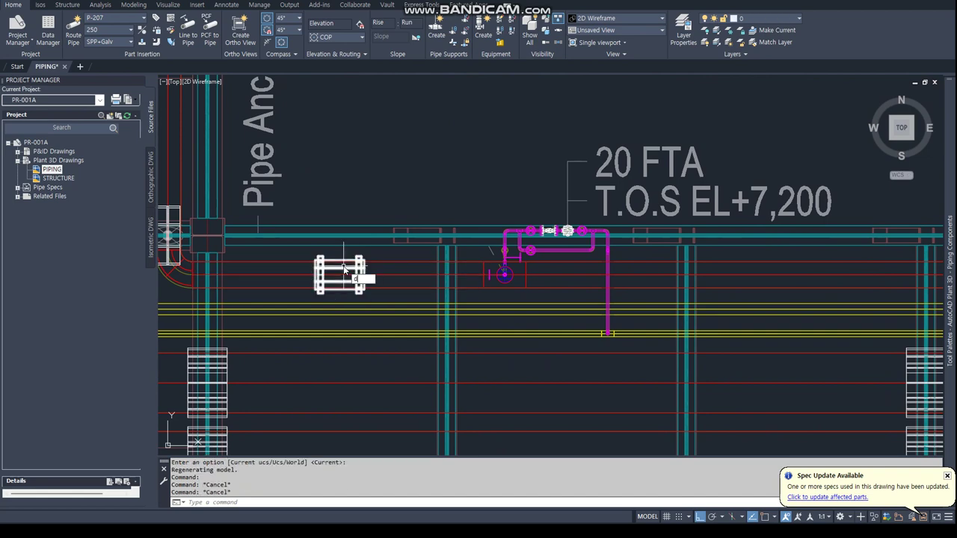
Step: Measure DIST from the support's node to a perpendicular point on the rack
text(di)
key(Return)
text(er)
key(Return)
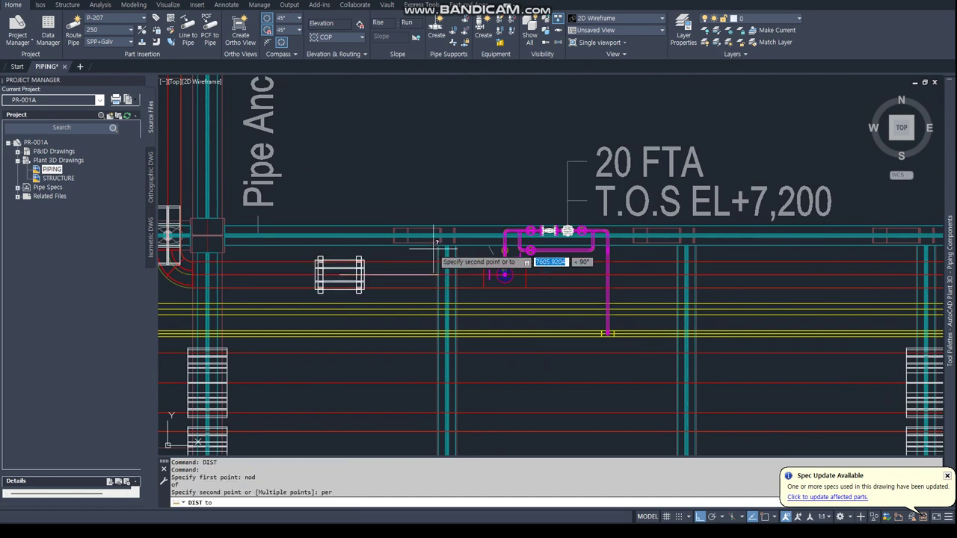
scroll(433, 274, up, 5)
scroll(395, 289, down, 3)
scroll(488, 313, down, 5)
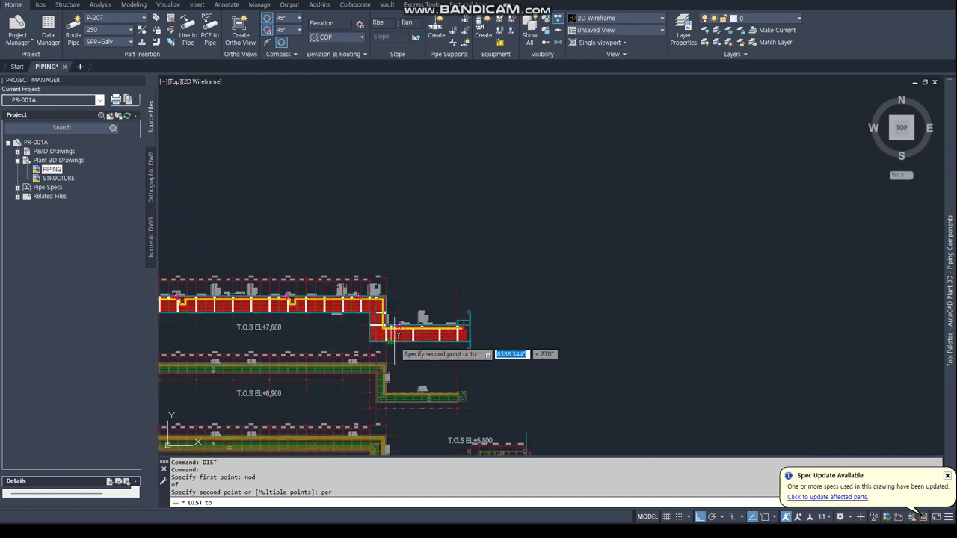
scroll(427, 355, down, 1)
scroll(389, 299, up, 3)
scroll(374, 246, down, 3)
scroll(376, 300, up, 5)
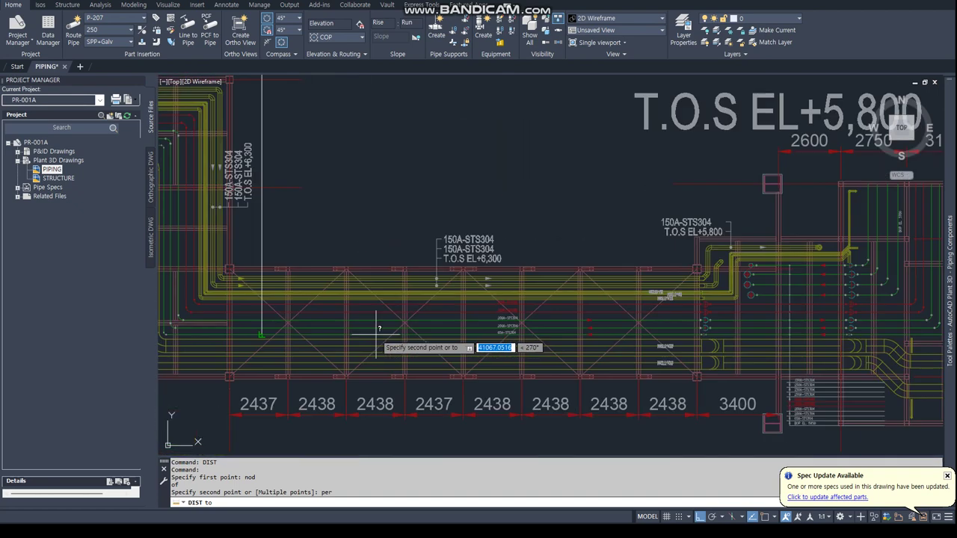
click(343, 396)
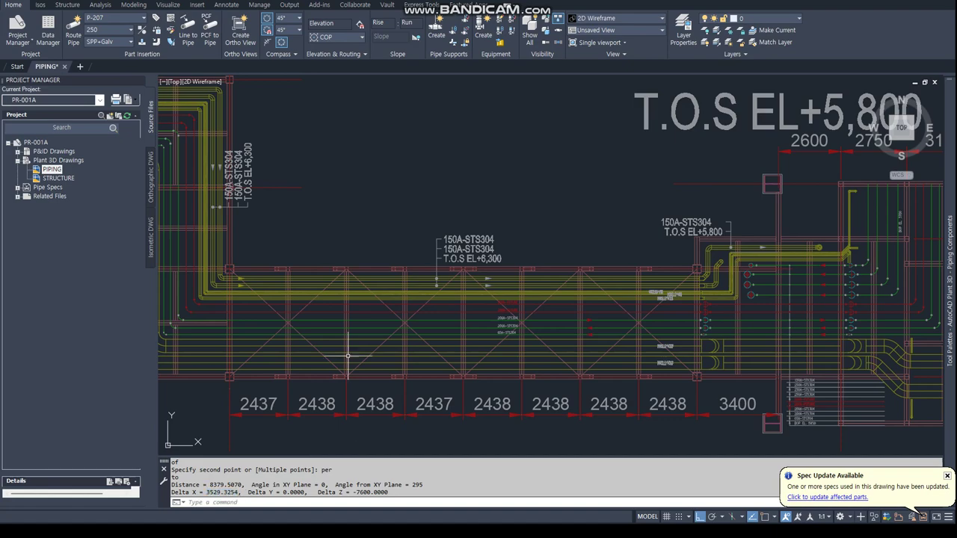
Step: Read the 8379.5070 result with Delta Z -7600, then end the command
scroll(348, 357, down, 3)
scroll(404, 321, up, 4)
scroll(403, 322, up, 2)
scroll(403, 321, down, 5)
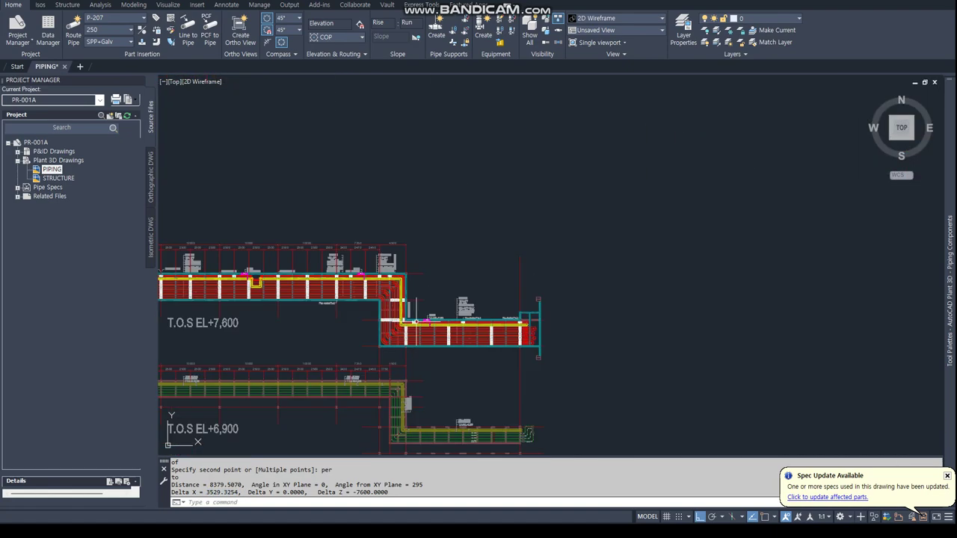
scroll(374, 193, down, 2)
key(Escape)
key(Escape)
scroll(375, 316, up, 5)
text(XL)
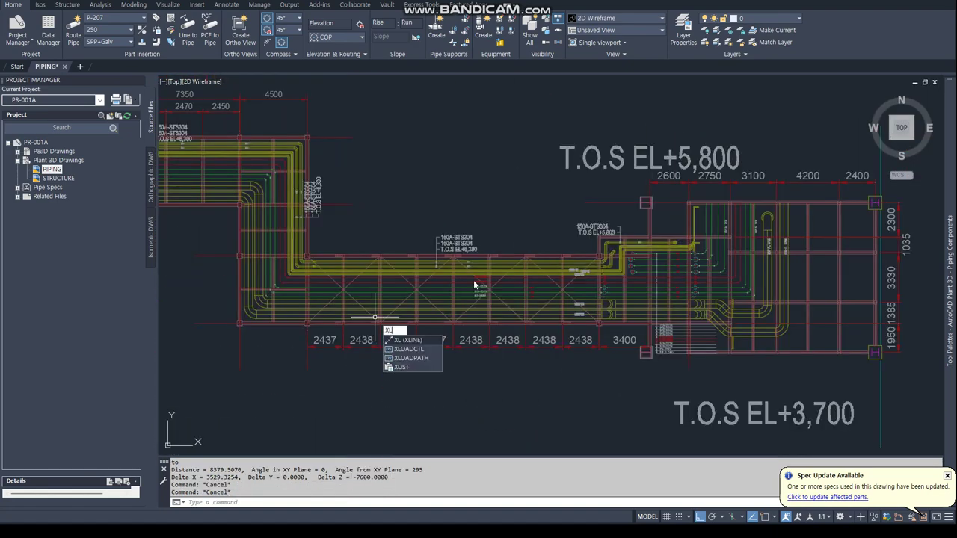
Step: Draw a vertical construction line through the rack levels
key(Return)
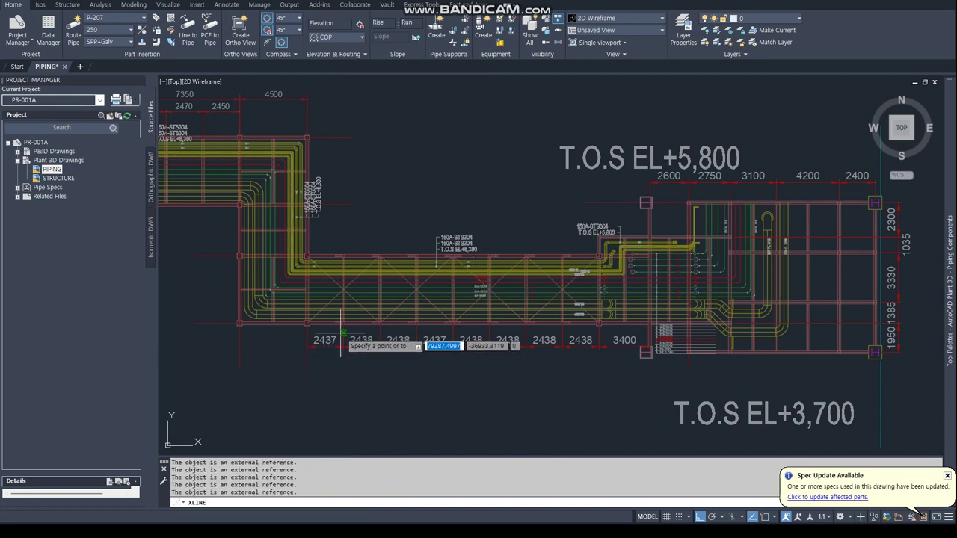
click(342, 334)
click(342, 351)
key(Return)
scroll(342, 314, up, 4)
scroll(342, 285, up, 2)
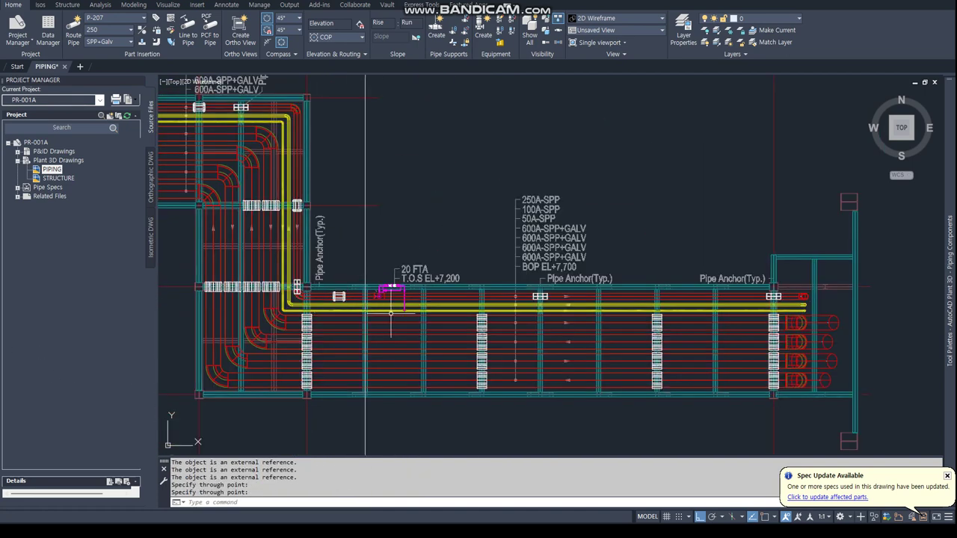
scroll(391, 313, down, 4)
scroll(396, 269, down, 2)
Step: Add two more vertical construction lines using a nearest snap on the lower rack
key(Return)
text(nea)
key(Return)
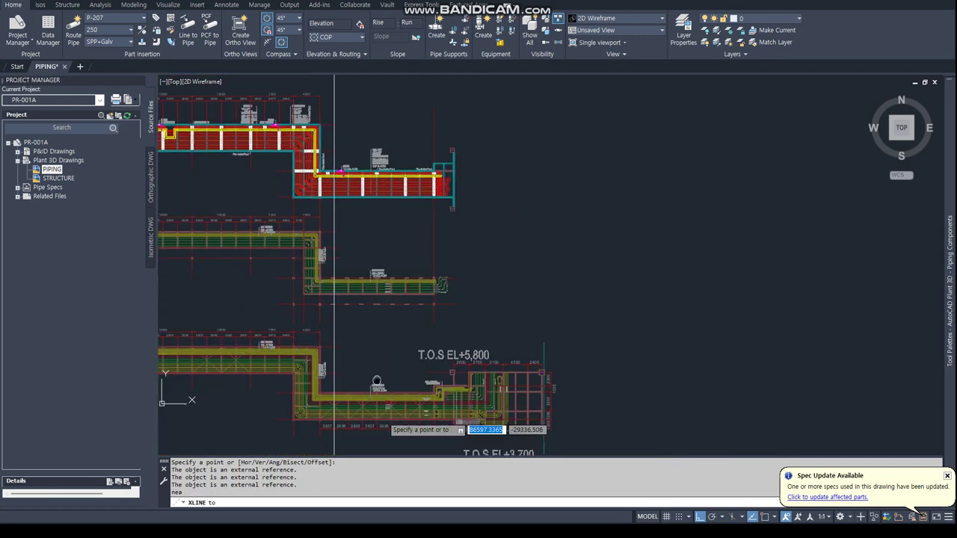
scroll(335, 419, up, 5)
click(359, 415)
click(359, 314)
scroll(359, 374, down, 5)
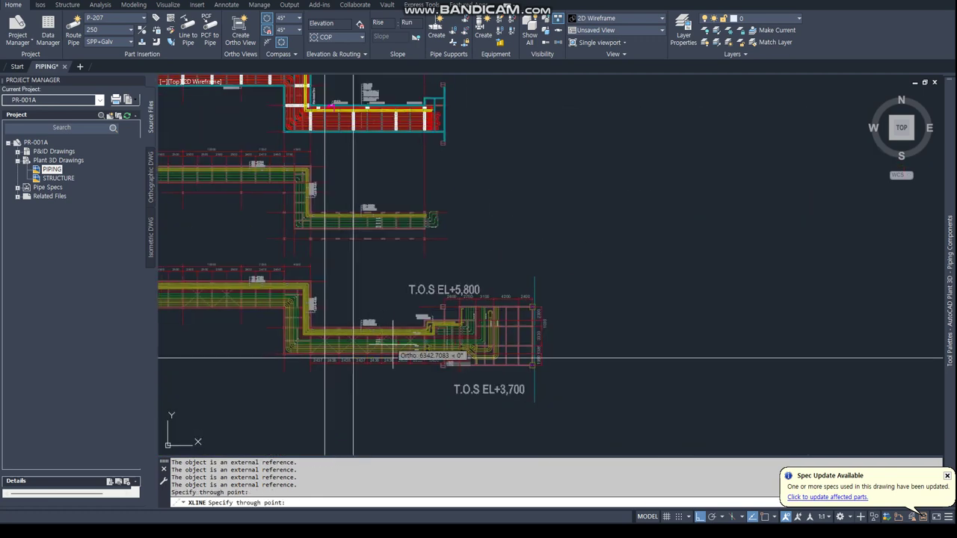
scroll(393, 356, up, 5)
click(395, 329)
scroll(406, 328, down, 5)
key(Return)
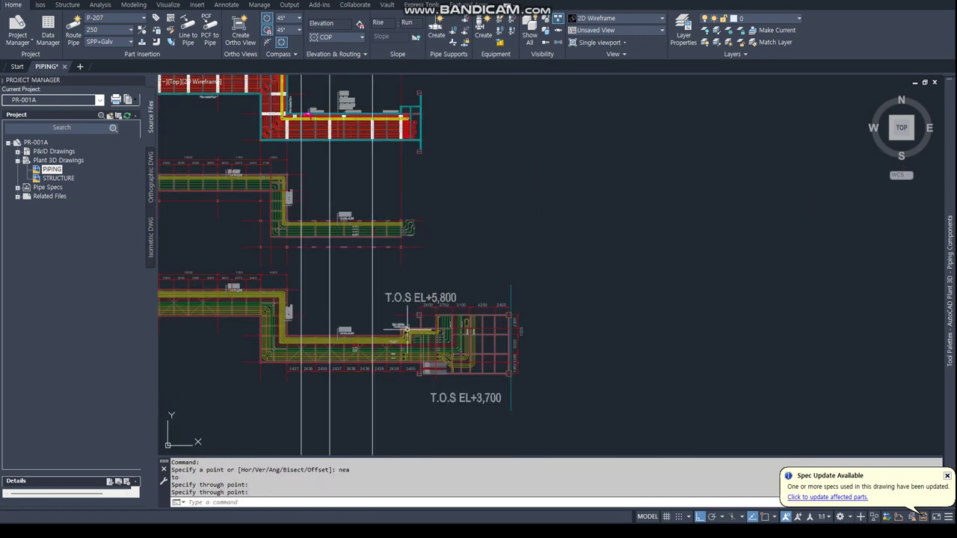
Step: Measure a perpendicular distance near the shoe support: 7678.0260, with Delta X 1091.8254
scroll(406, 329, up, 5)
scroll(408, 321, down, 5)
scroll(431, 241, up, 5)
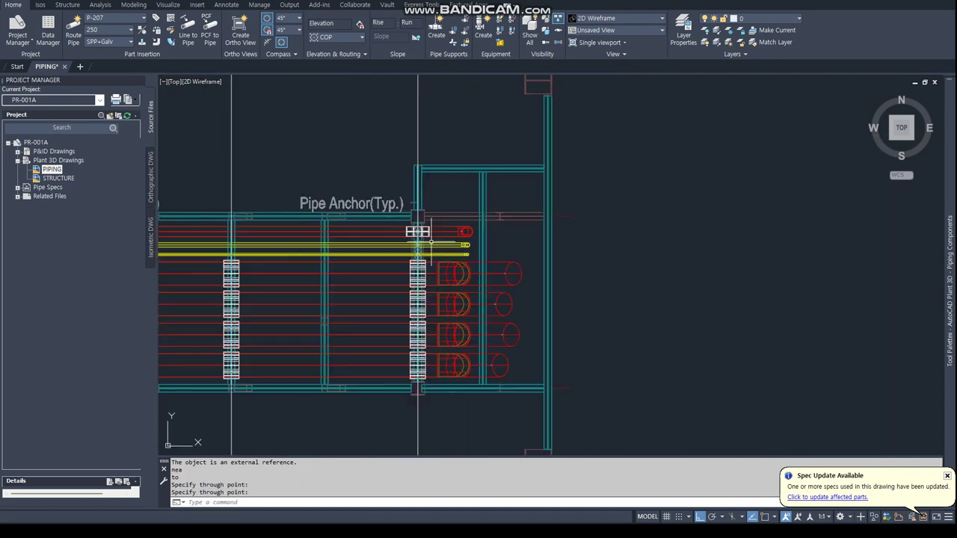
scroll(431, 241, down, 5)
scroll(316, 266, up, 4)
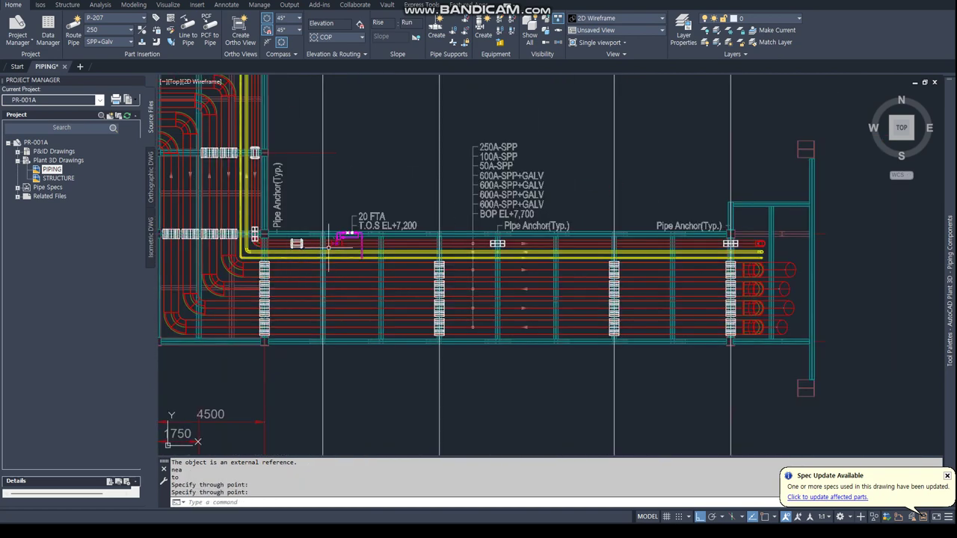
scroll(302, 243, up, 2)
text(per)
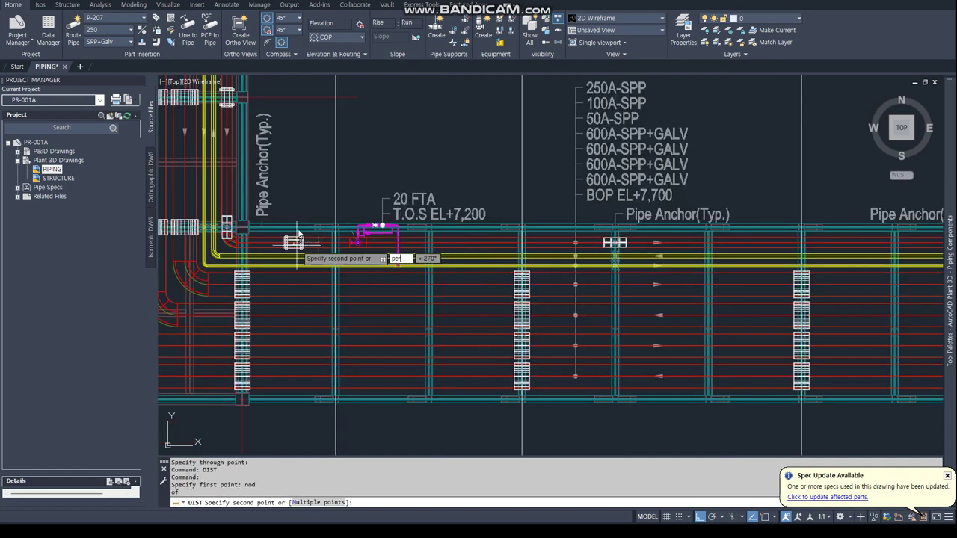
key(Return)
click(340, 224)
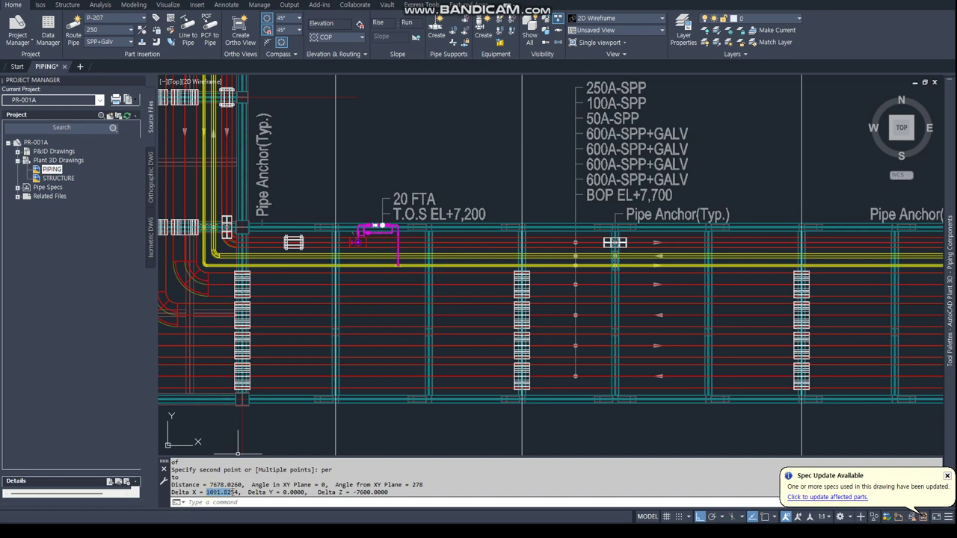
Step: Select the shoe support left of 20 FTA and begin moving it
key(Escape)
key(Escape)
click(296, 243)
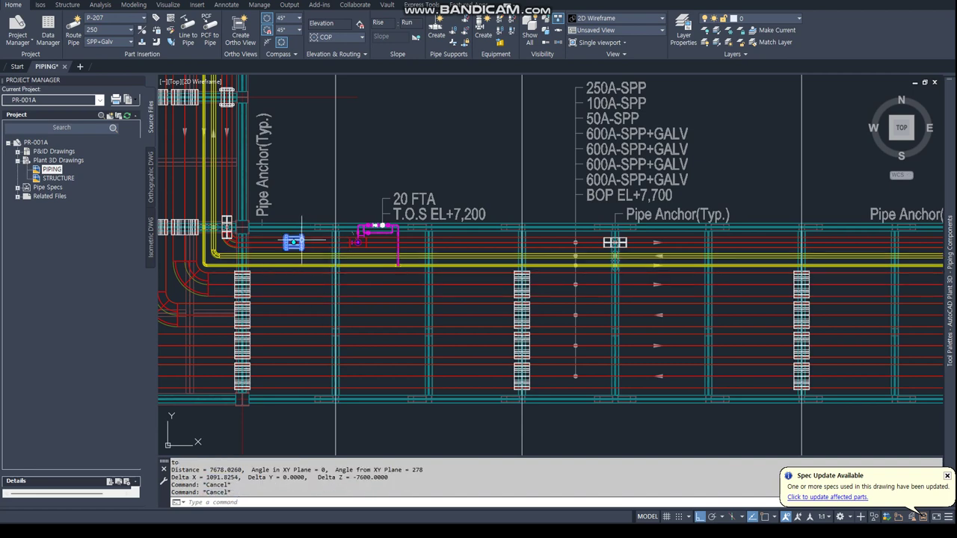
right_click(305, 249)
click(327, 335)
Step: Move the shoe support 1091.8254 along the rack
click(247, 429)
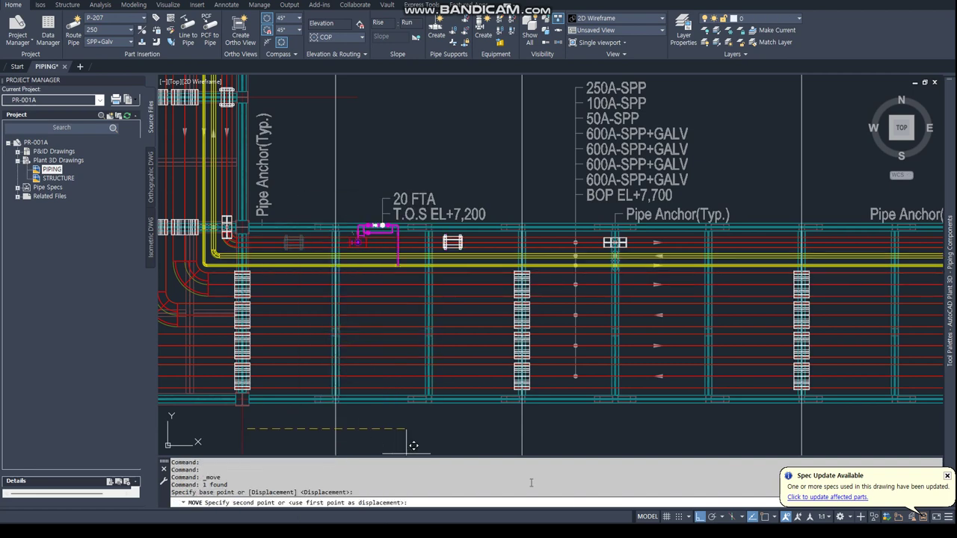
key(Escape)
key(Escape)
scroll(348, 235, up, 4)
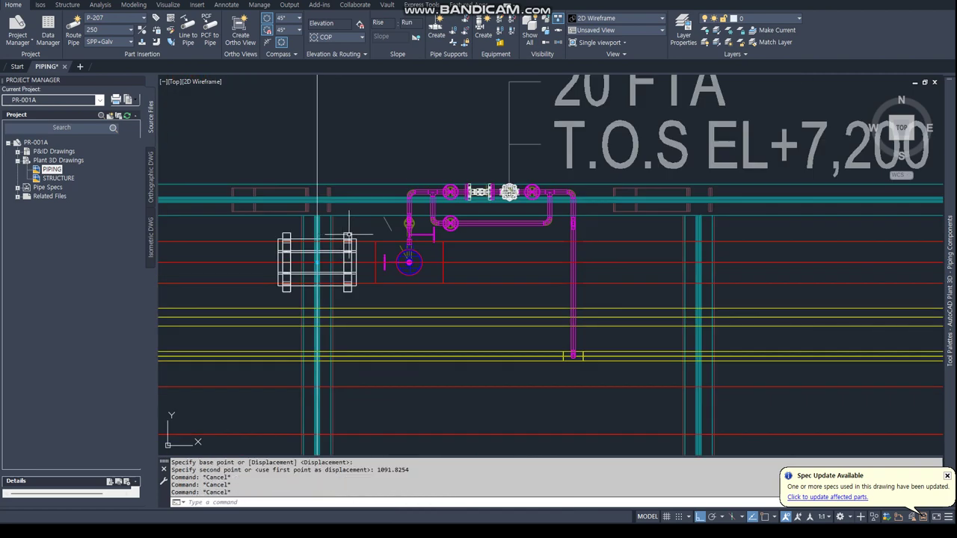
click(350, 239)
right_click(357, 241)
click(391, 282)
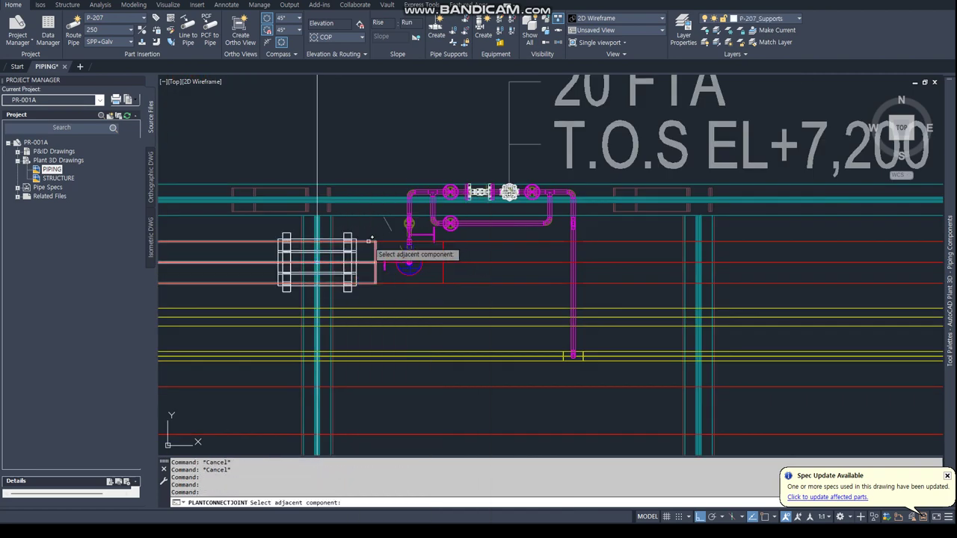
key(Escape)
key(Escape)
Step: Start a DIST measurement with a nearest snap, then cancel it
scroll(337, 278, down, 4)
scroll(335, 278, up, 2)
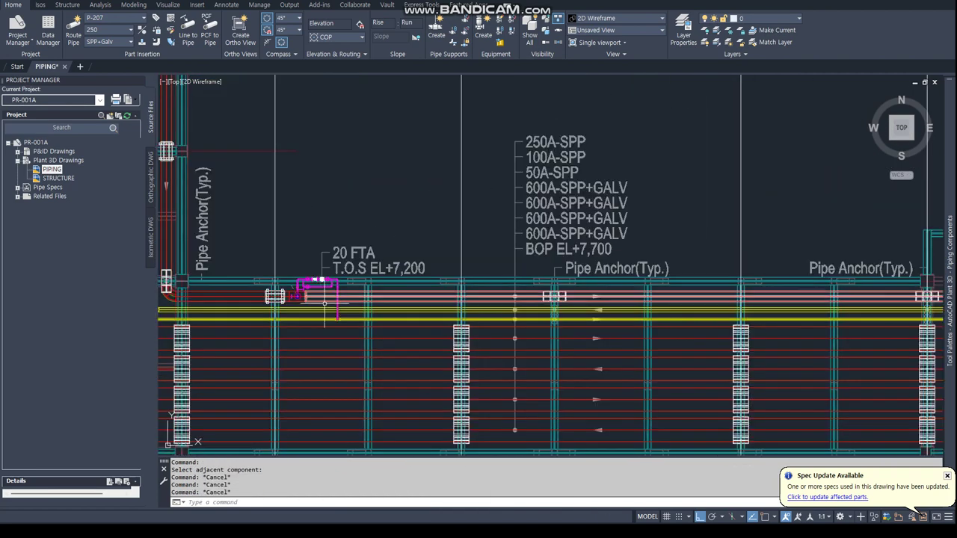
text(dist)
key(Return)
text(nea)
key(Return)
key(Escape)
key(Escape)
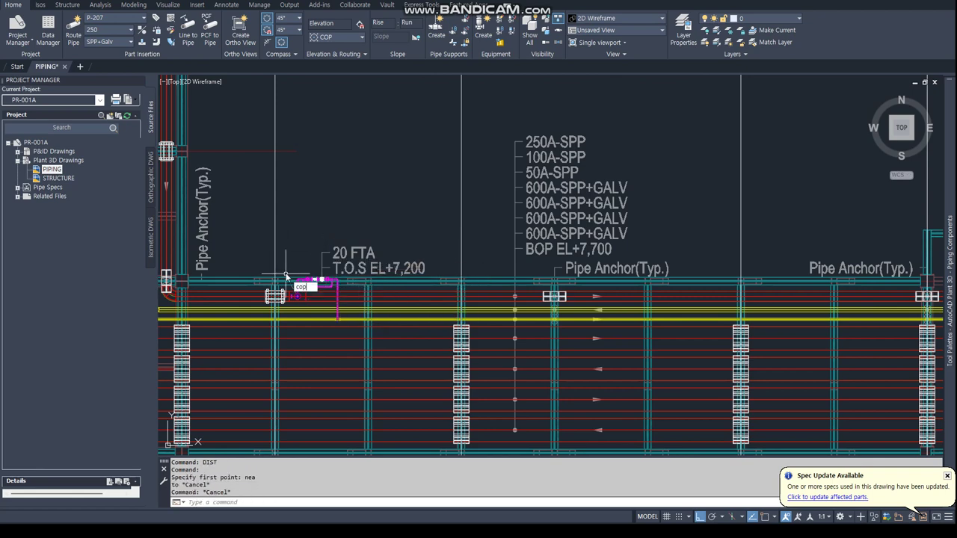
Step: Copy the shoe support perpendicular onto two further beams of the rack
click(284, 297)
right_click(284, 297)
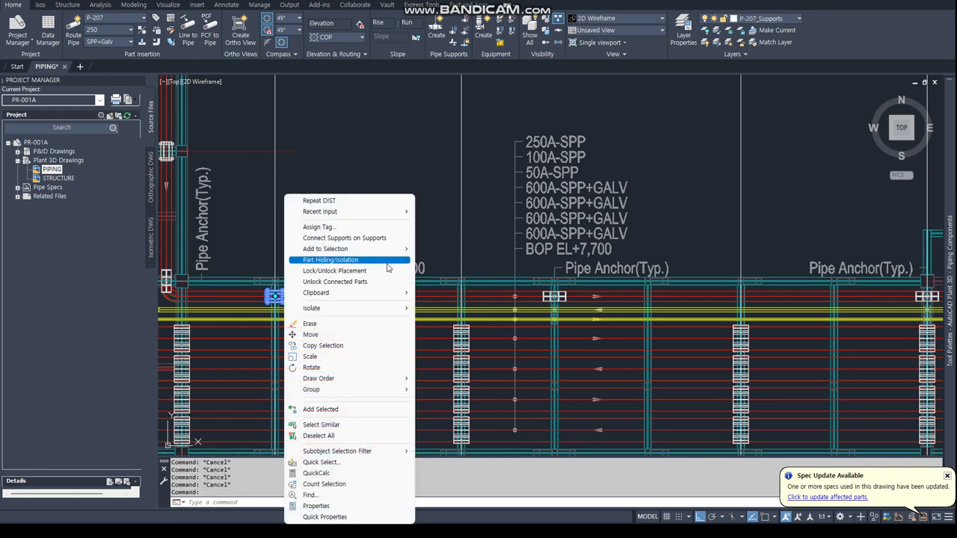
click(313, 345)
text(a)
key(Return)
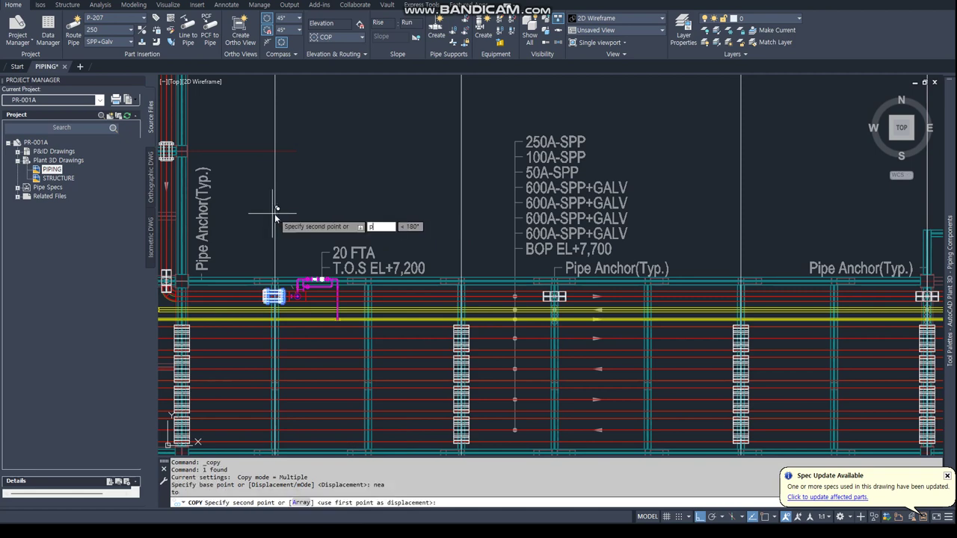
click(276, 213)
text(per)
key(Return)
text(per)
key(Return)
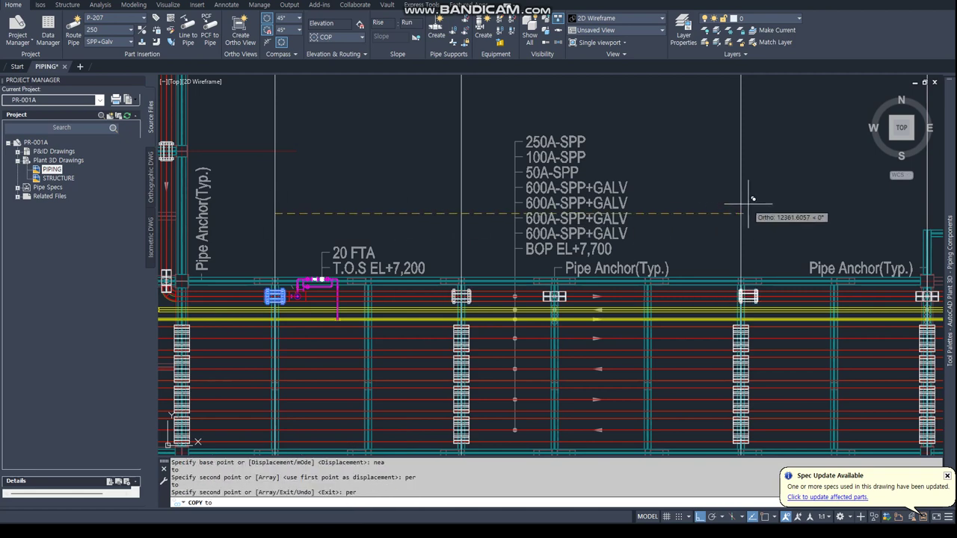
key(Escape)
key(Escape)
Step: Select the copied shoe supports at the further columns to check them, then deselect
scroll(742, 200, up, 3)
scroll(742, 201, up, 3)
click(763, 299)
right_click(771, 196)
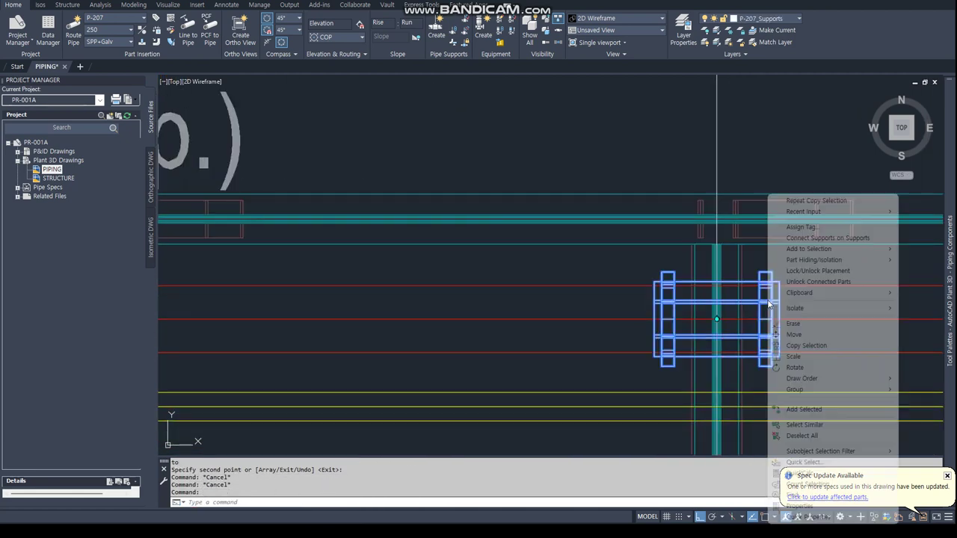
key(Escape)
key(Escape)
scroll(590, 295, down, 3)
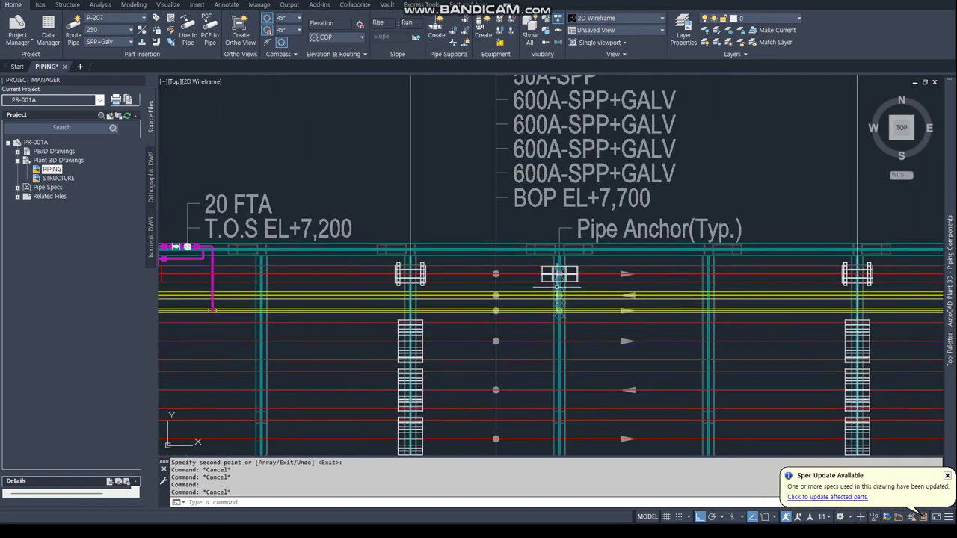
click(422, 274)
right_click(421, 279)
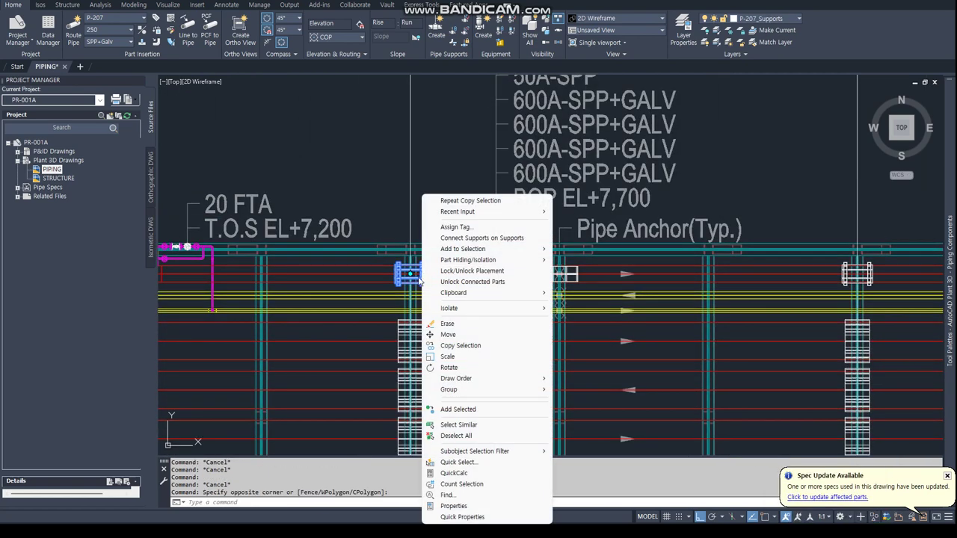
key(Escape)
scroll(421, 267, down, 3)
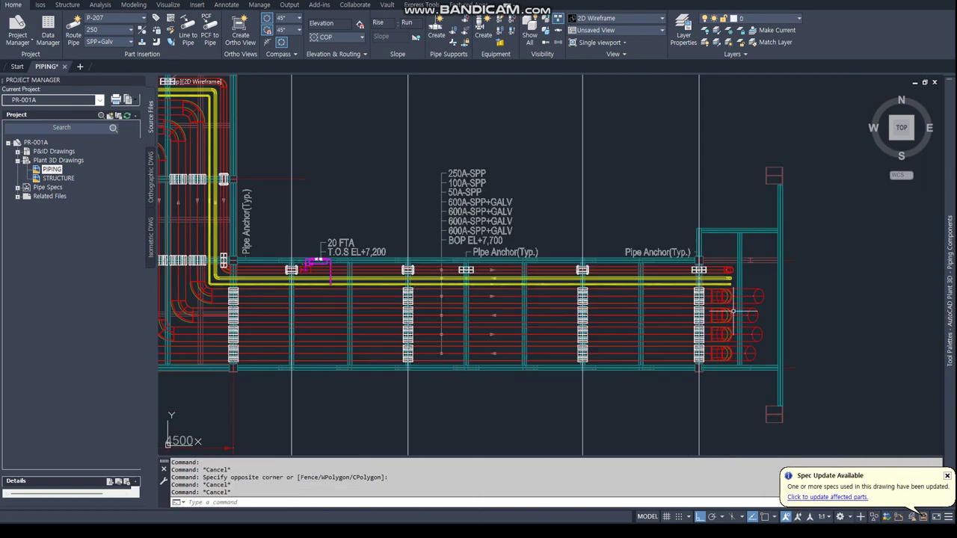
right_click(674, 269)
mouse_move(714, 238)
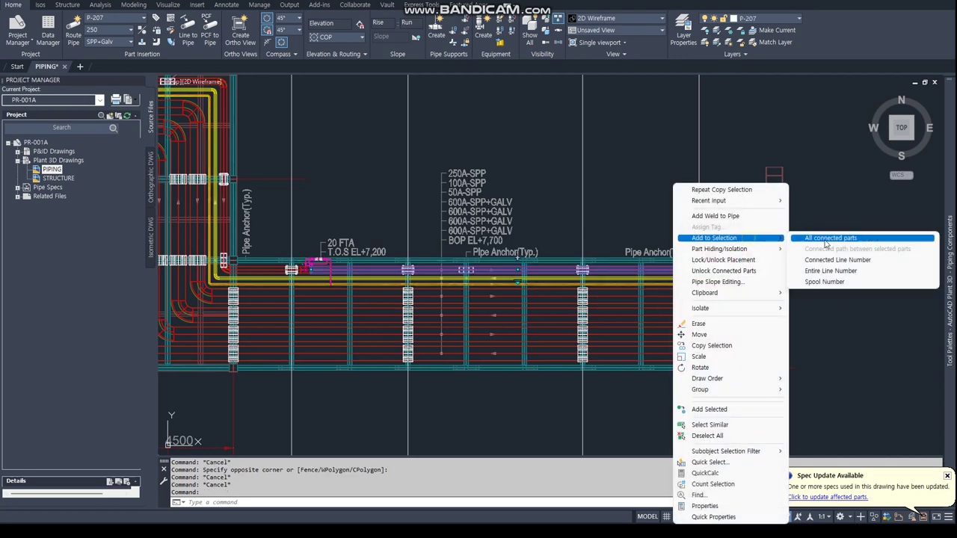
click(831, 261)
scroll(780, 252, up, 2)
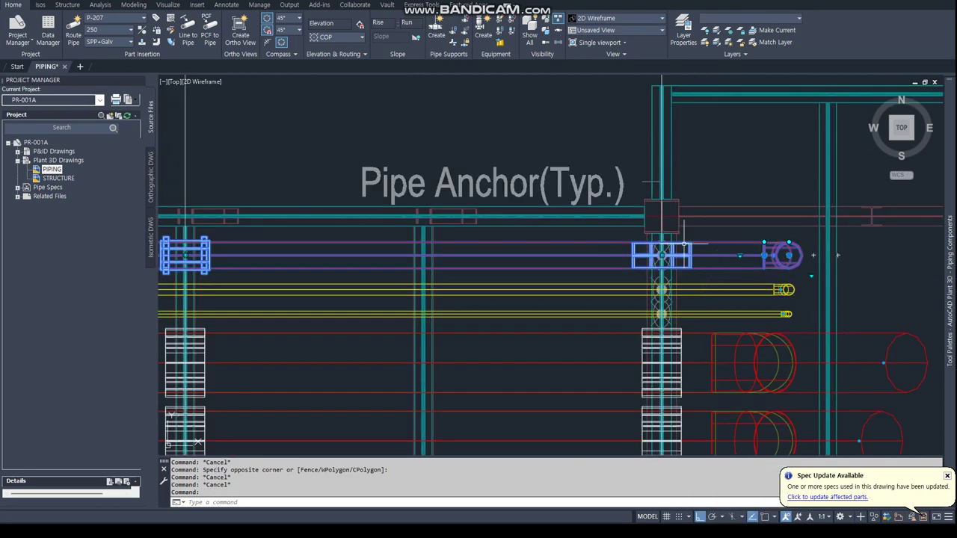
scroll(726, 252, up, 1)
scroll(563, 302, up, 1)
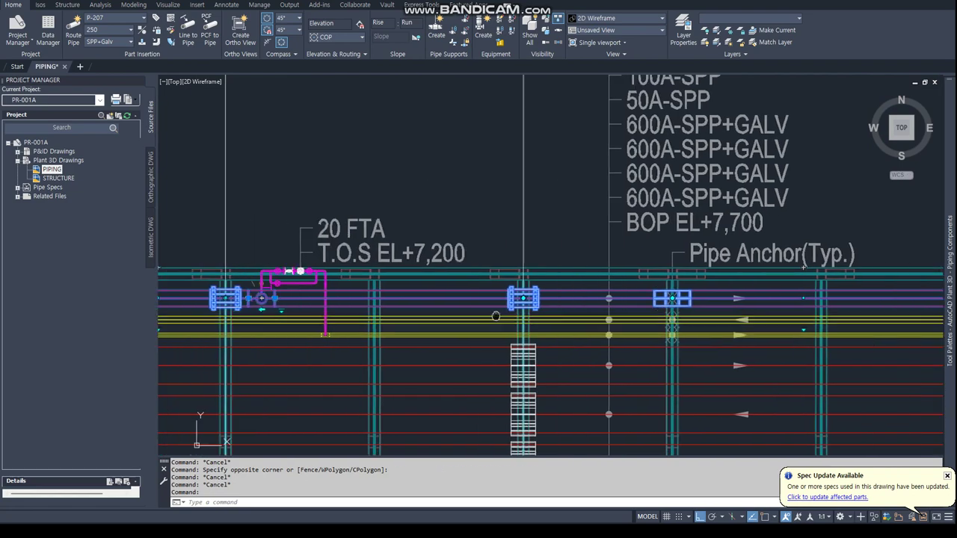
middle_drag(443, 315, 898, 329)
scroll(516, 239, down, 2)
scroll(516, 239, down, 2)
scroll(516, 239, up, 3)
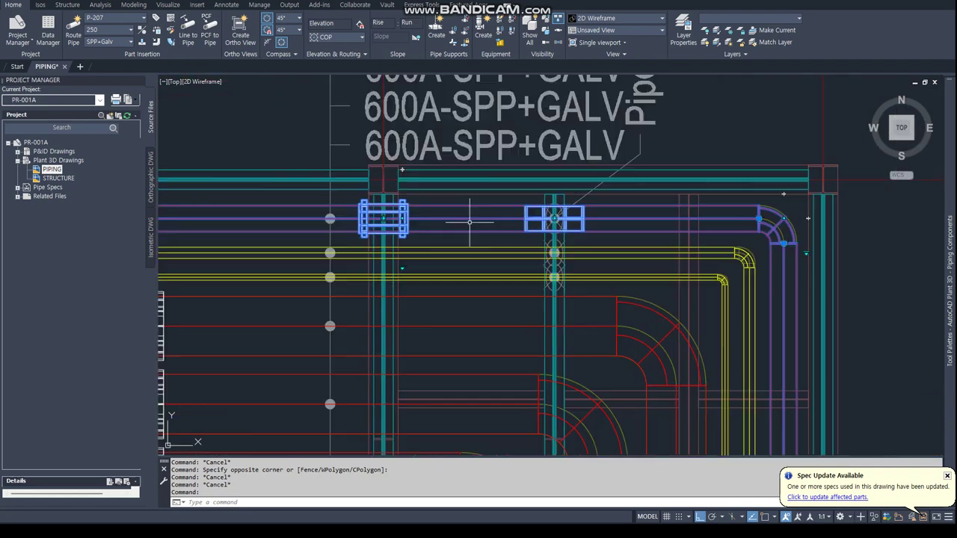
middle_drag(516, 239, 673, 246)
scroll(524, 262, down, 2)
scroll(467, 282, up, 2)
middle_drag(466, 282, 867, 284)
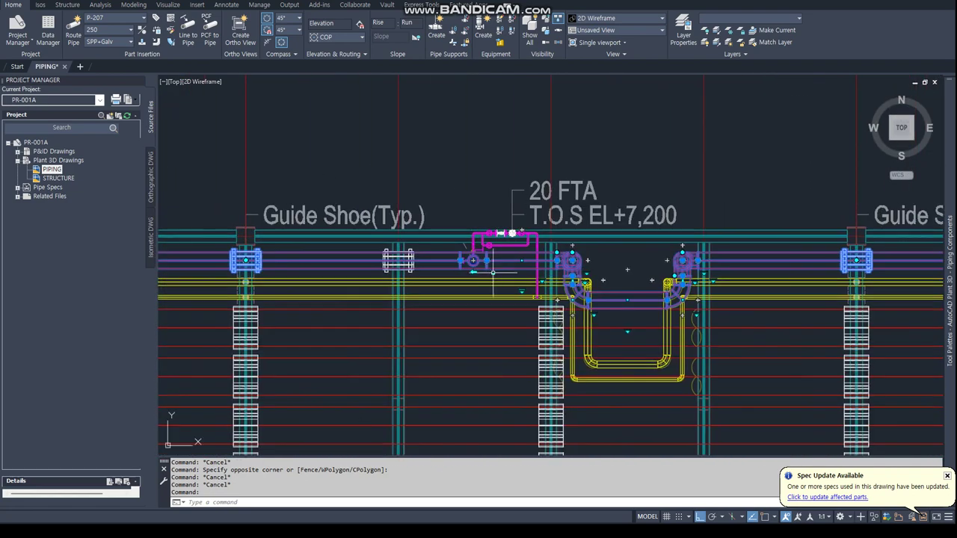
middle_drag(379, 275, 473, 264)
scroll(477, 262, up, 4)
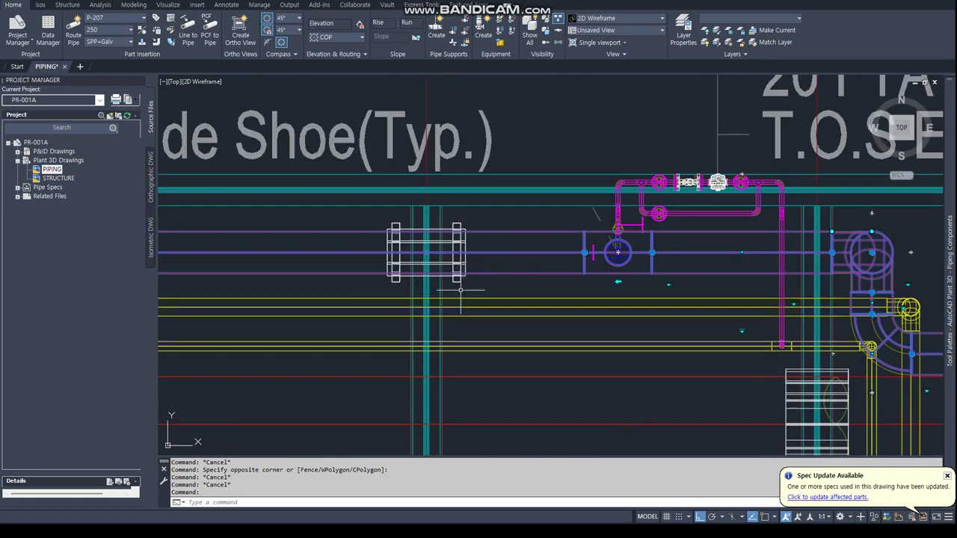
right_click(463, 243)
click(524, 260)
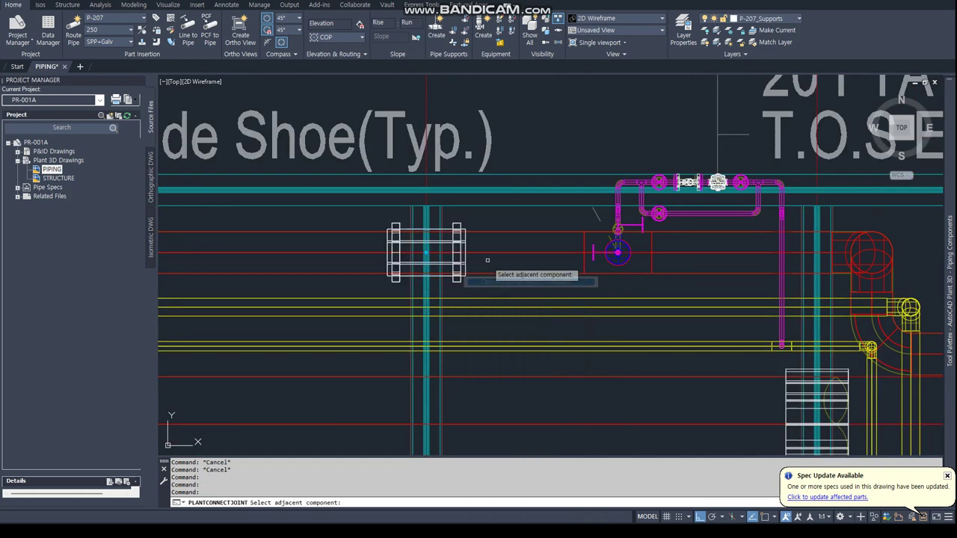
right_click(465, 242)
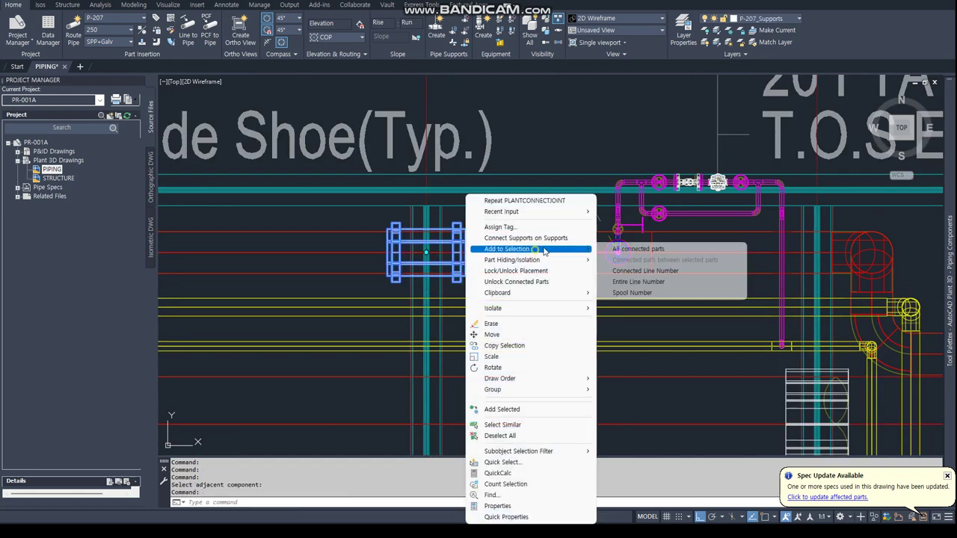
key(Escape)
key(Escape)
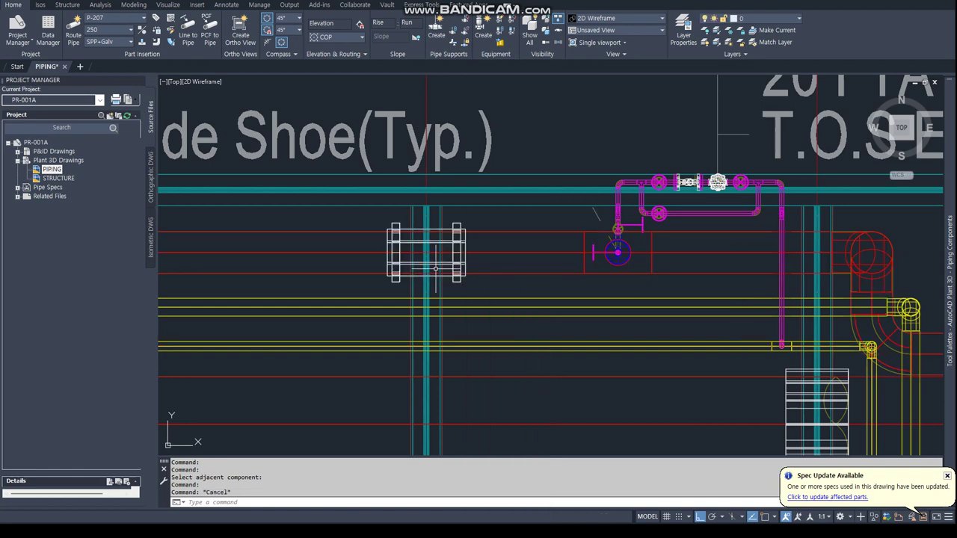
right_click(462, 264)
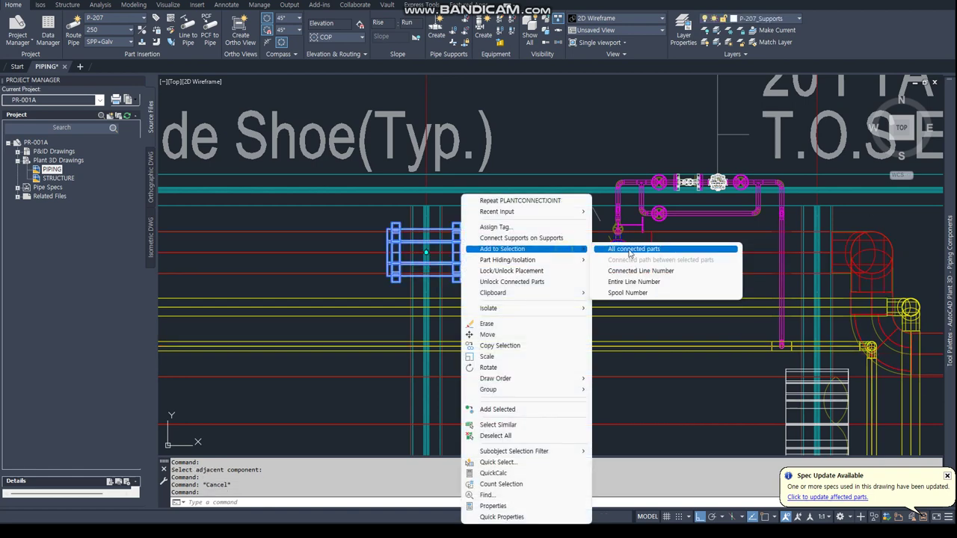
click(631, 272)
scroll(634, 306, down, 4)
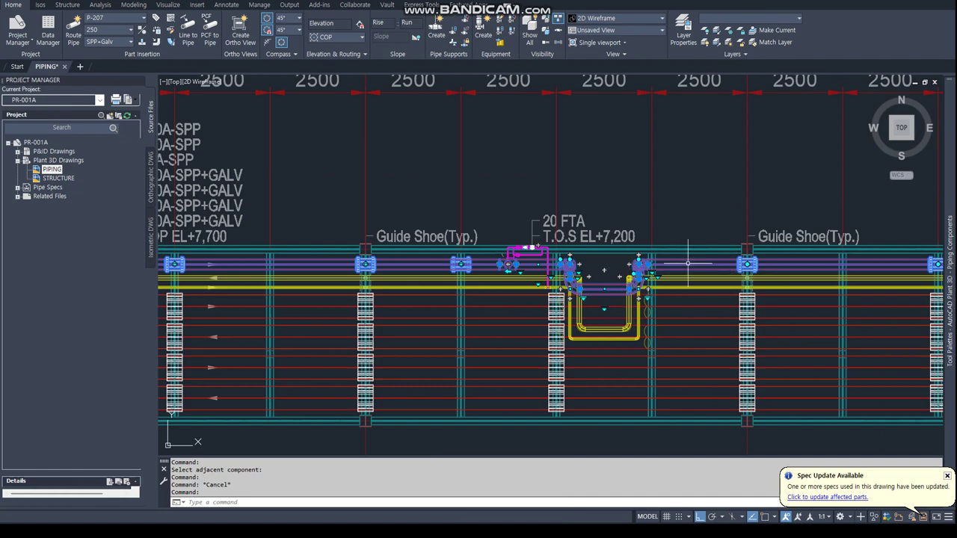
scroll(687, 263, up, 2)
scroll(687, 263, down, 2)
scroll(659, 277, up, 3)
middle_drag(448, 288, 815, 292)
middle_drag(419, 284, 621, 284)
middle_drag(389, 281, 591, 280)
middle_drag(269, 275, 598, 275)
middle_drag(239, 273, 576, 273)
middle_drag(419, 269, 501, 269)
mouse_move(347, 265)
middle_down()
mouse_move(636, 265)
mouse_move(548, 264)
middle_up()
scroll(554, 265, down, 1)
scroll(636, 265, down, 2)
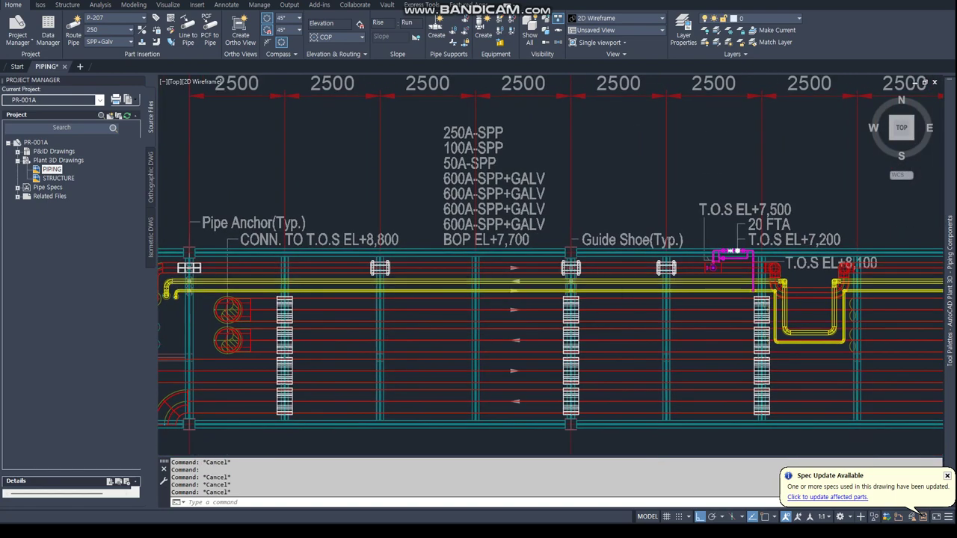
scroll(615, 275, up, 4)
scroll(545, 257, down, 2)
scroll(545, 256, down, 5)
scroll(205, 232, up, 3)
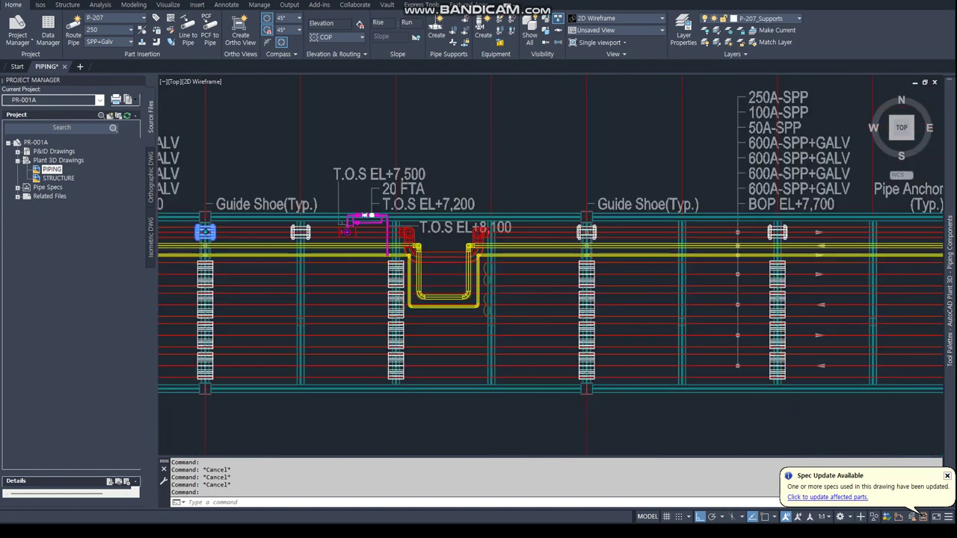
scroll(581, 236, up, 3)
scroll(581, 236, down, 5)
middle_drag(823, 254, 534, 234)
mouse_move(786, 233)
middle_down()
mouse_move(570, 233)
mouse_move(447, 217)
middle_up()
scroll(446, 216, up, 4)
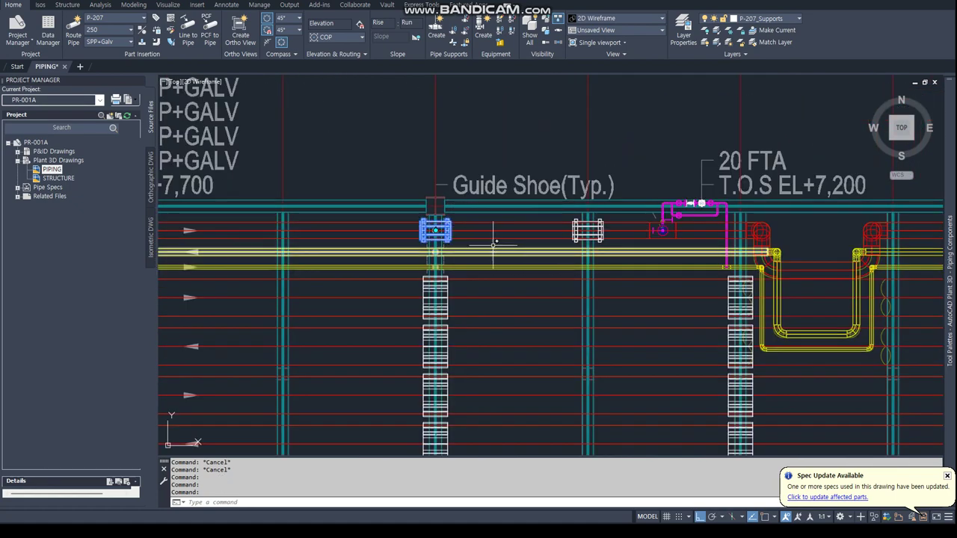
scroll(496, 242, down, 5)
middle_drag(718, 239, 493, 220)
scroll(493, 219, up, 5)
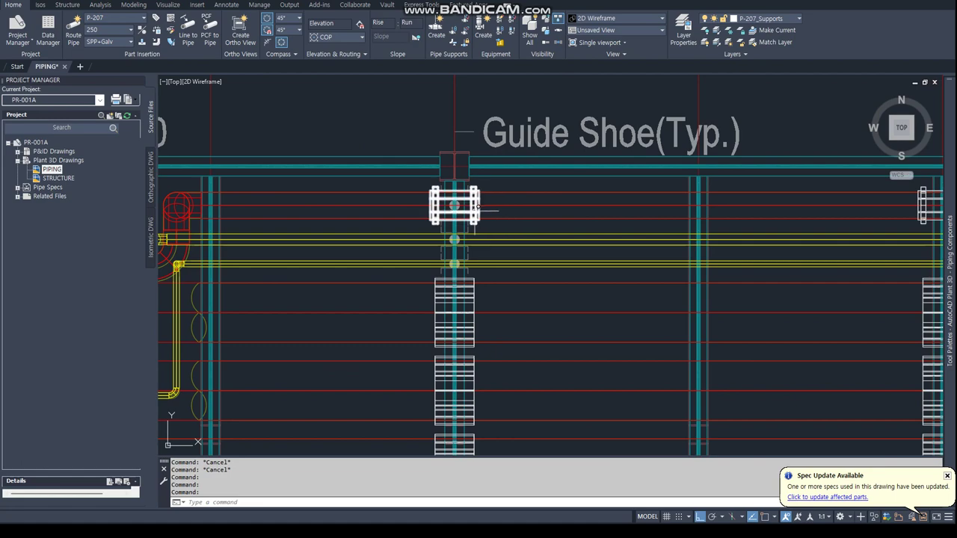
scroll(479, 206, down, 5)
middle_drag(823, 225, 448, 225)
mouse_move(771, 232)
middle_down()
mouse_move(620, 234)
mouse_move(823, 418)
middle_up()
middle_drag(823, 337, 662, 240)
middle_drag(822, 299, 643, 299)
middle_drag(837, 344, 593, 305)
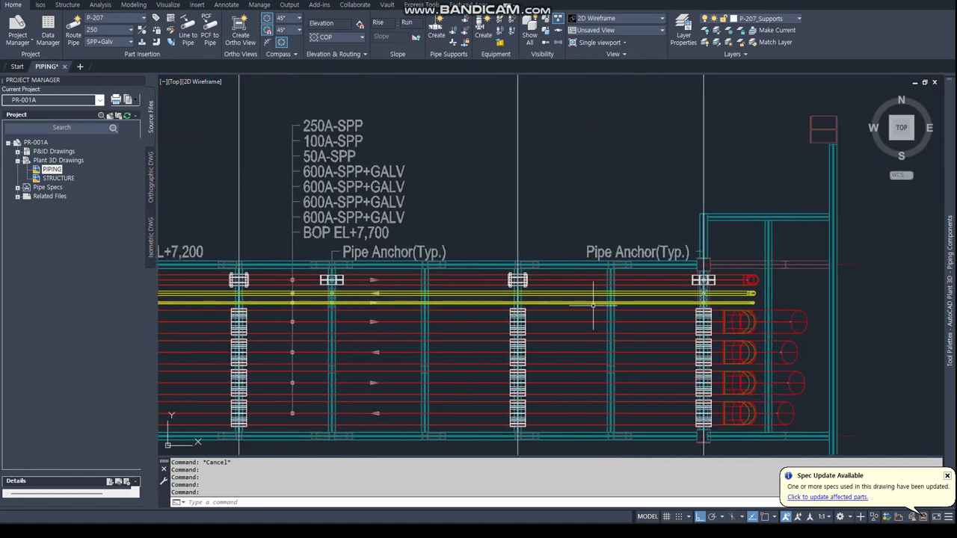
scroll(593, 305, down, 2)
mouse_move(523, 299)
middle_down()
mouse_move(374, 224)
mouse_move(523, 284)
middle_up()
scroll(359, 263, up, 5)
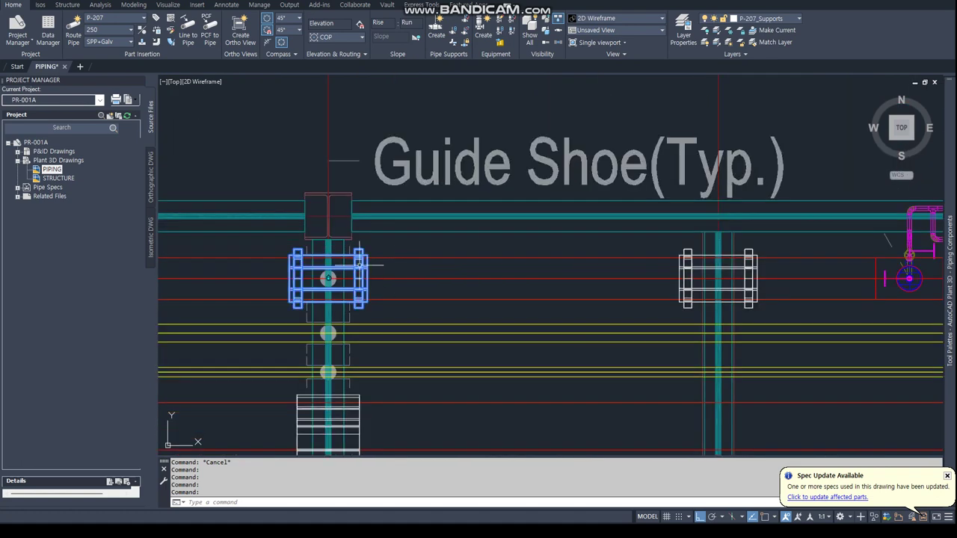
Step: In the four supports' Properties, set Dimensions HW to 400 and HH to 25
right_click(363, 263)
click(404, 507)
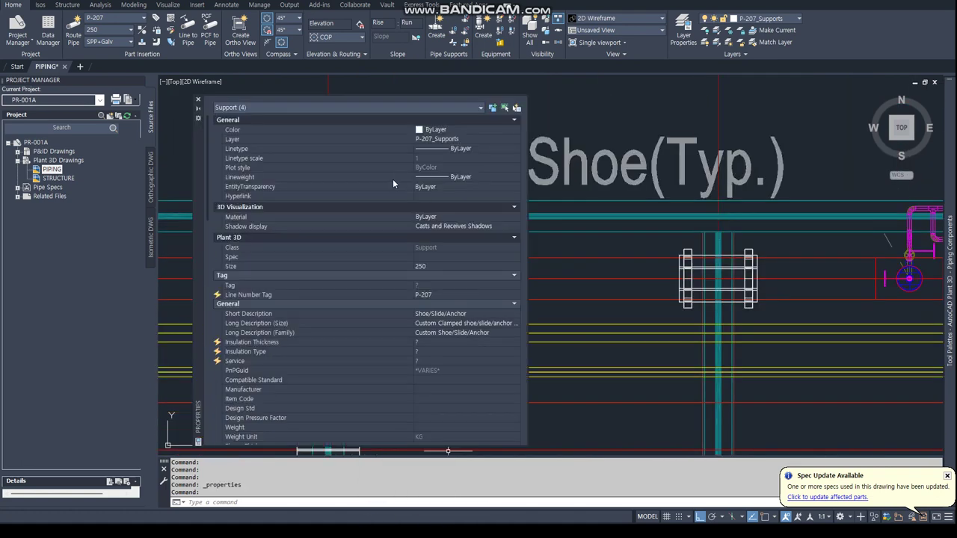
scroll(428, 279, down, 5)
scroll(427, 279, down, 5)
click(479, 228)
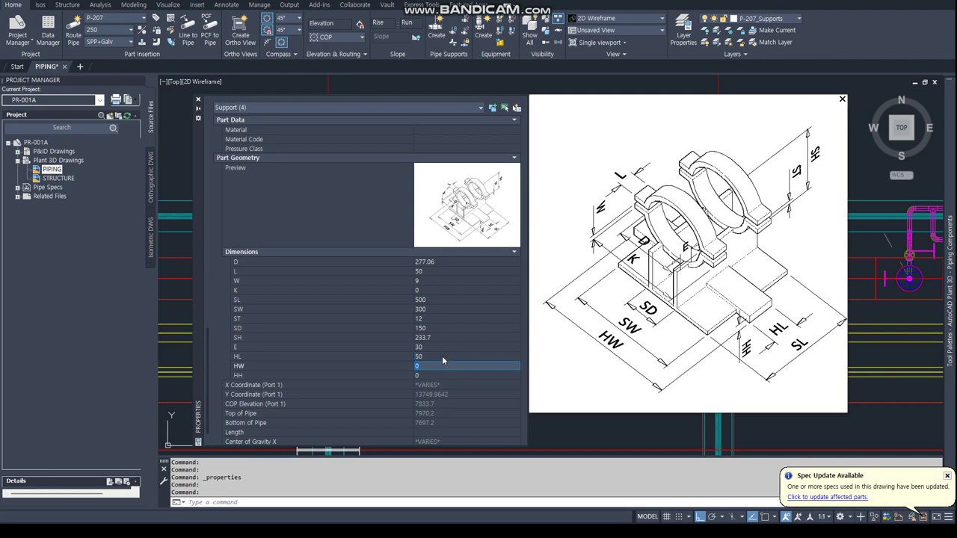
text(400)
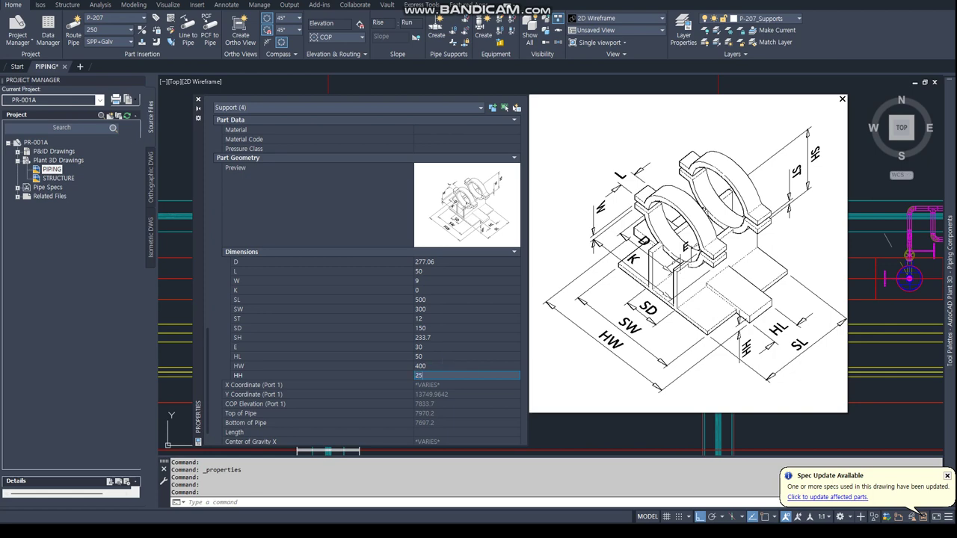
click(842, 100)
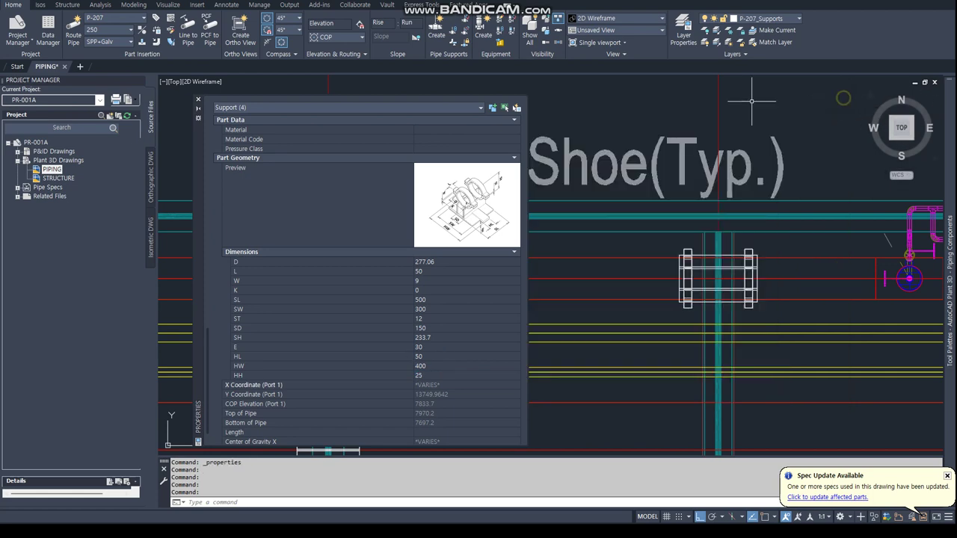
Step: Clear the selection, pan to the guide shoes and switch to the Realistic visual style
key(Escape)
key(Escape)
scroll(322, 307, up, 3)
scroll(318, 315, down, 6)
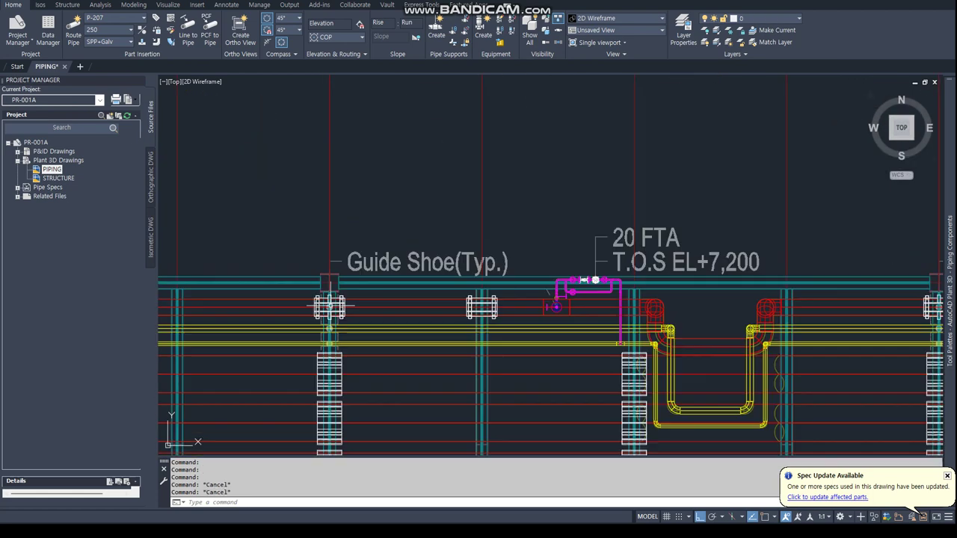
scroll(314, 322, up, 2)
mouse_move(314, 322)
middle_down()
mouse_move(449, 300)
mouse_move(399, 286)
mouse_move(548, 292)
middle_up()
scroll(398, 286, down, 1)
scroll(398, 286, up, 1)
scroll(399, 286, down, 2)
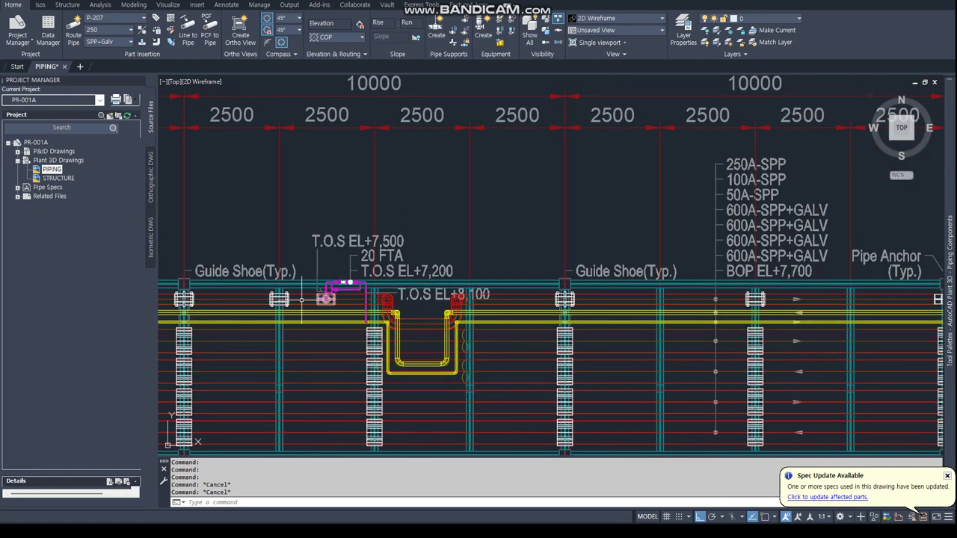
middle_drag(224, 300, 517, 310)
scroll(517, 310, up, 1)
scroll(604, 301, up, 5)
scroll(621, 320, down, 5)
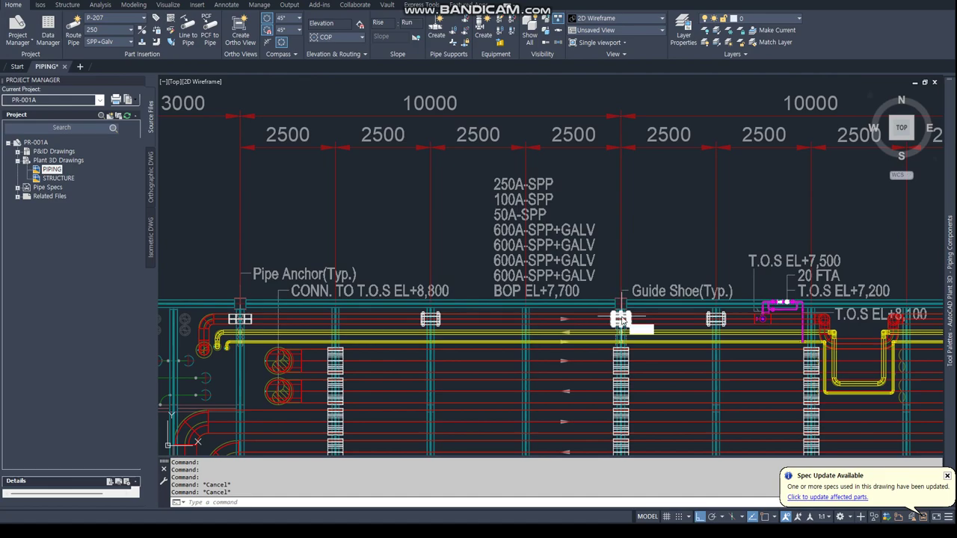
key(v)
key(s)
key(Return)
key(r)
key(Return)
Step: Orbit the rack into a 3D view to inspect the realistic-shaded shoe supports
scroll(621, 320, up, 3)
scroll(621, 320, down, 8)
shift+middle_drag(621, 320, 523, 284)
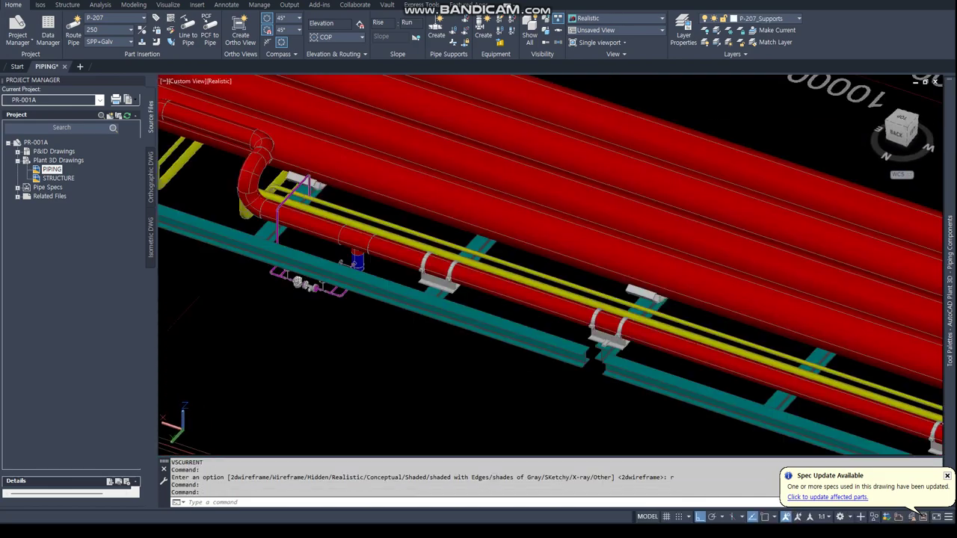
scroll(627, 340, up, 4)
key(Escape)
key(Escape)
scroll(626, 341, down, 7)
scroll(627, 340, up, 2)
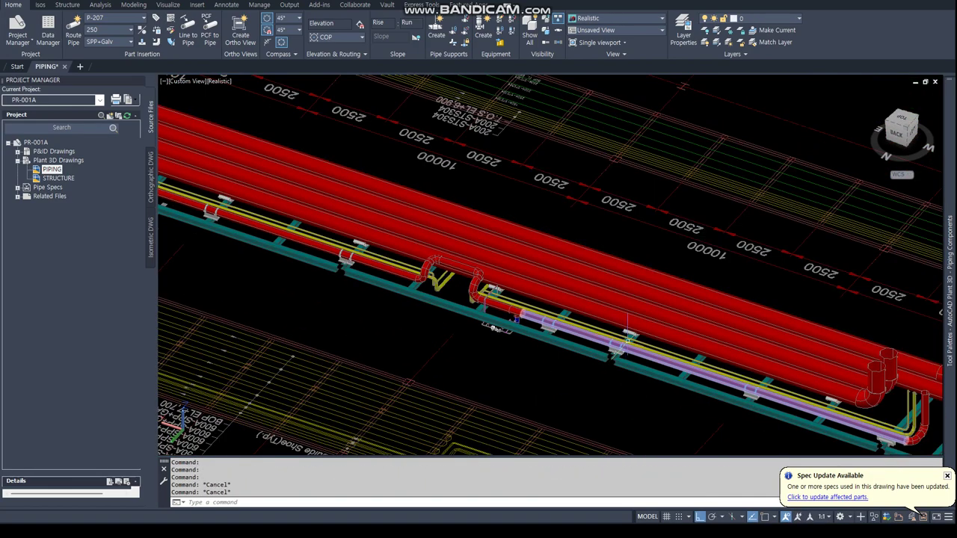
shift+middle_drag(627, 338, 420, 254)
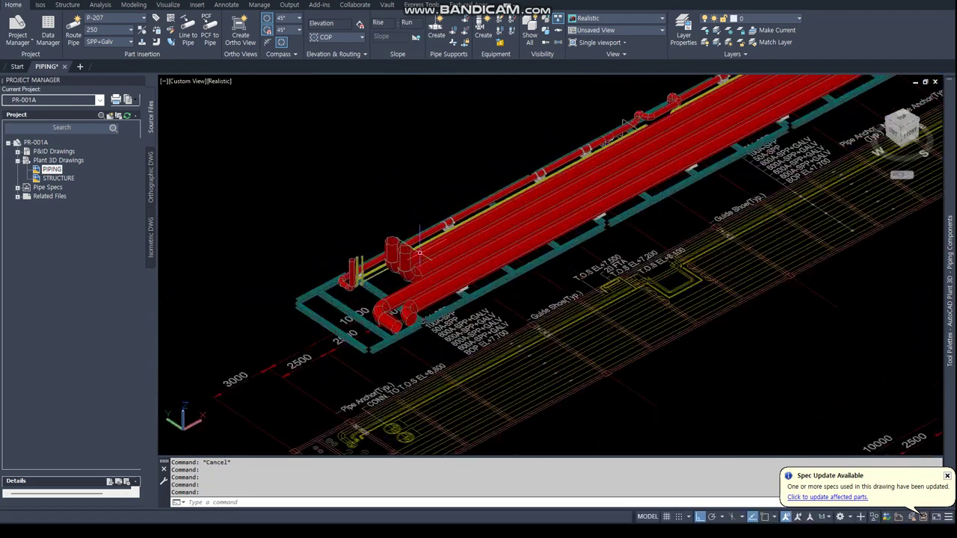
scroll(420, 254, up, 2)
scroll(420, 254, up, 2)
scroll(524, 209, up, 2)
scroll(761, 125, up, 1)
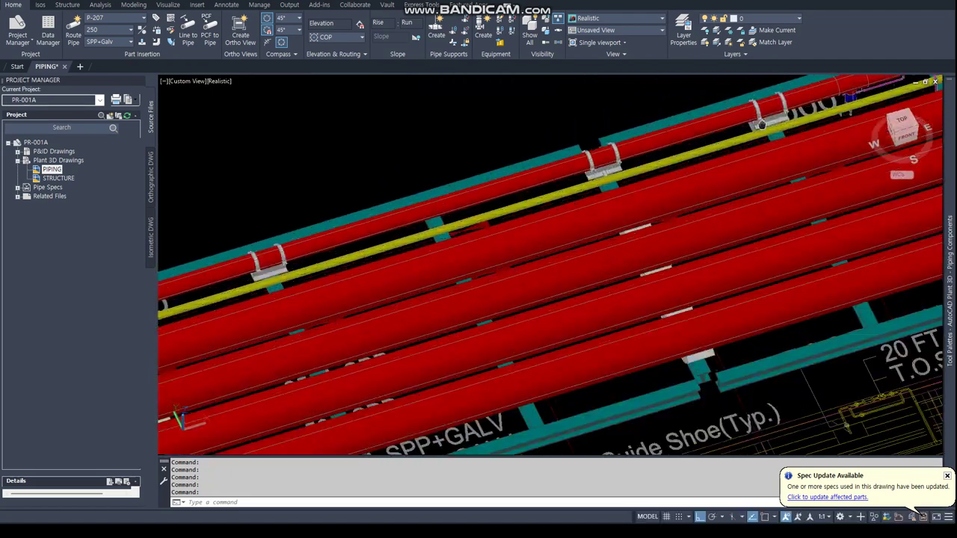
scroll(599, 194, up, 2)
scroll(456, 277, up, 2)
Step: Switch the model to the X-ray visual style with VS and orbit the rack
text(vs)
key(Return)
text(r)
key(Return)
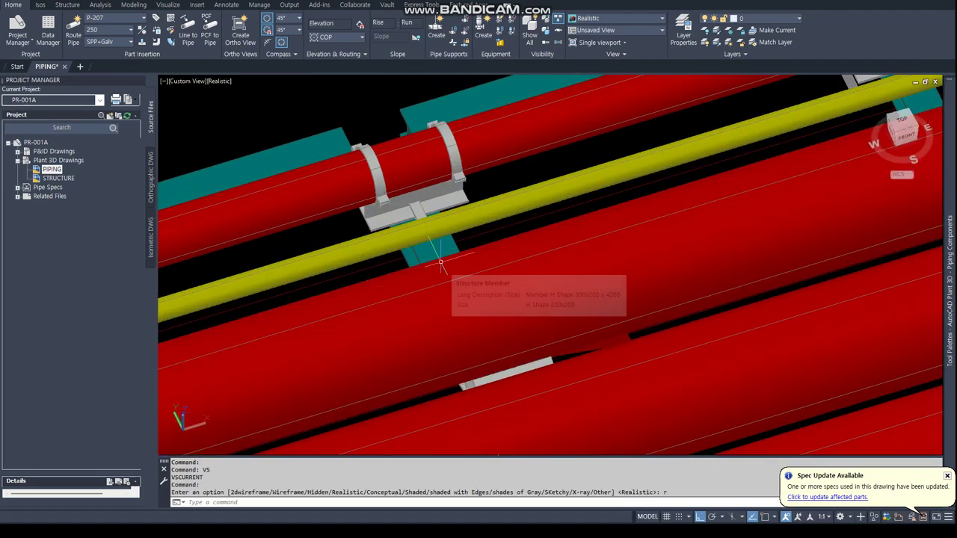
key(BackSpace)
text(x)
key(Return)
mouse_move(441, 264)
shift+middle_down()
mouse_move(518, 294)
mouse_move(553, 262)
mouse_move(523, 299)
shift+middle_up()
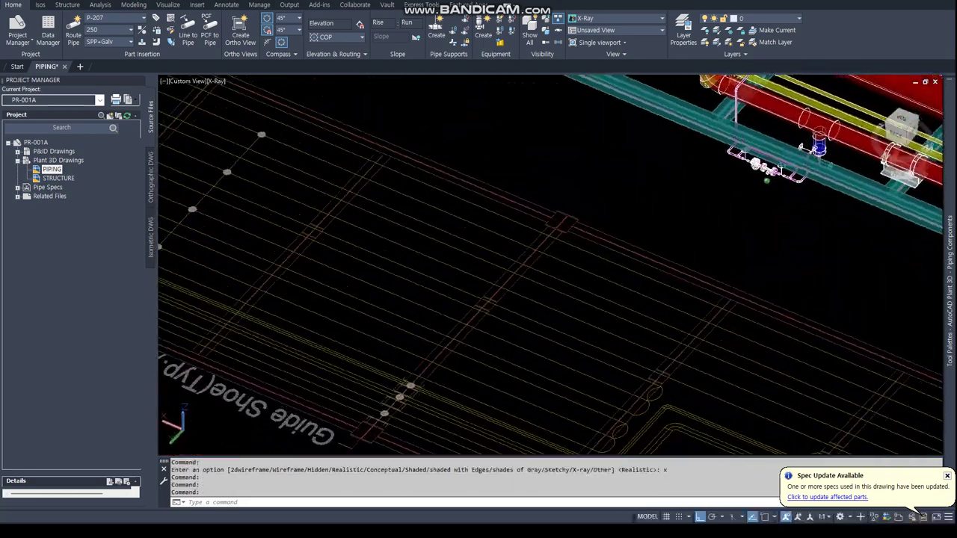
scroll(545, 299, up, 3)
scroll(784, 264, up, 2)
scroll(784, 264, up, 2)
scroll(784, 263, up, 2)
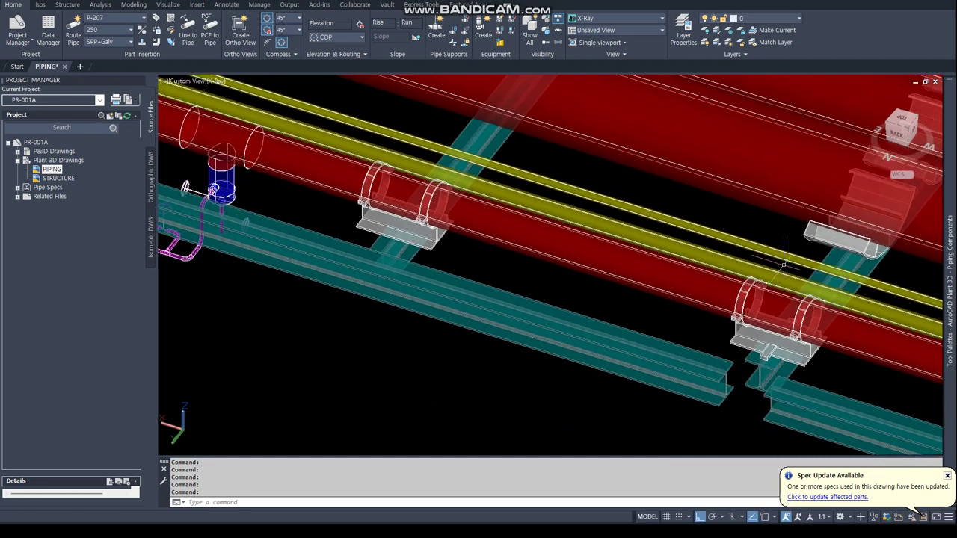
Step: Select the upper-right and middle shoe supports to inspect them, then deselect
click(832, 240)
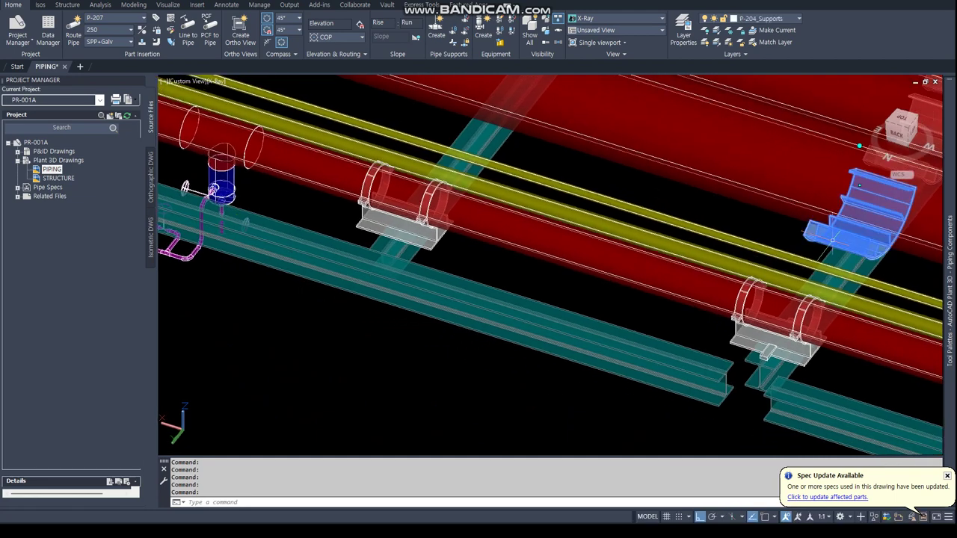
click(415, 235)
scroll(748, 345, down, 5)
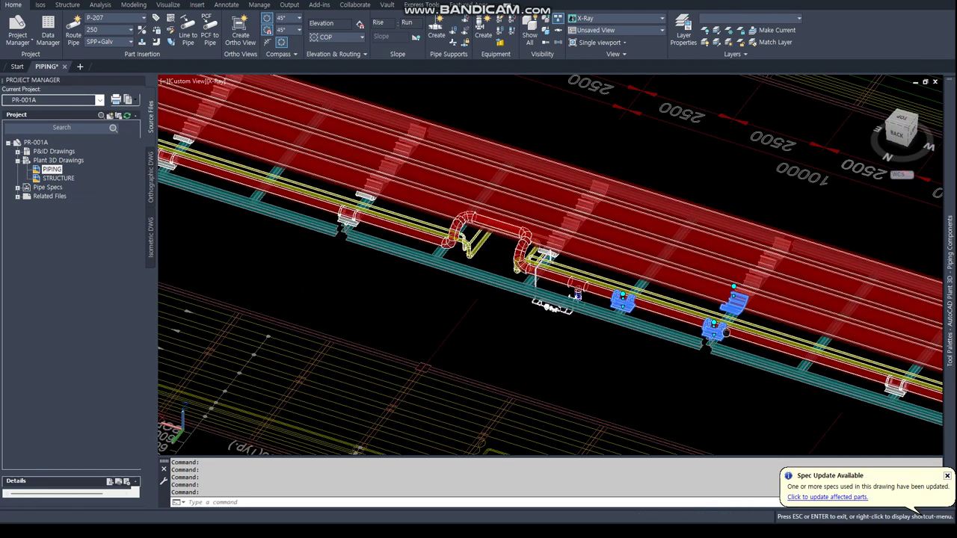
scroll(811, 380, up, 3)
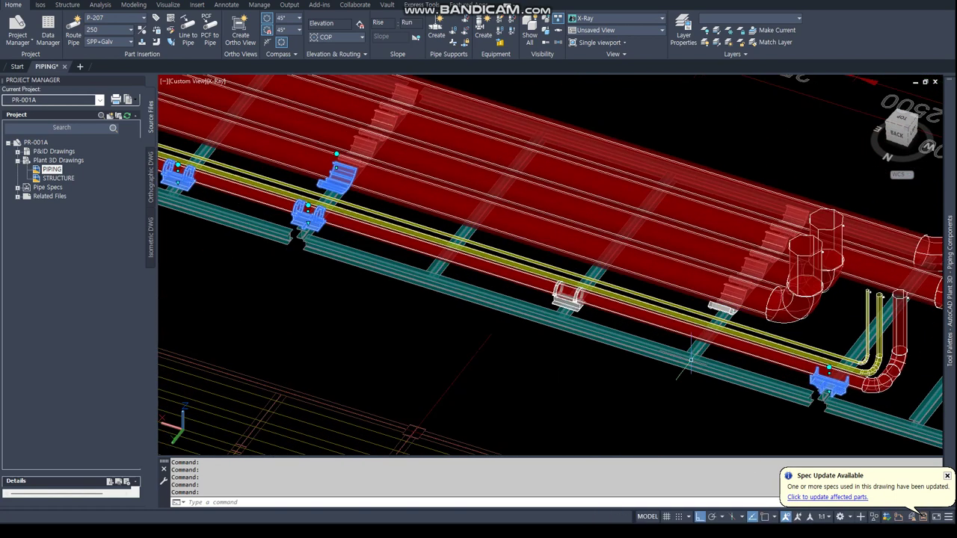
key(Escape)
middle_drag(147, 137, 191, 133)
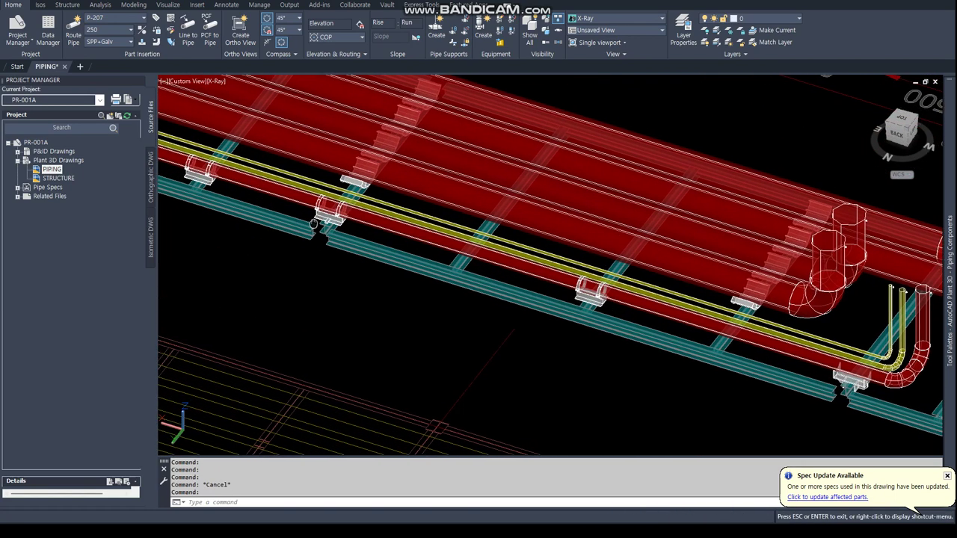